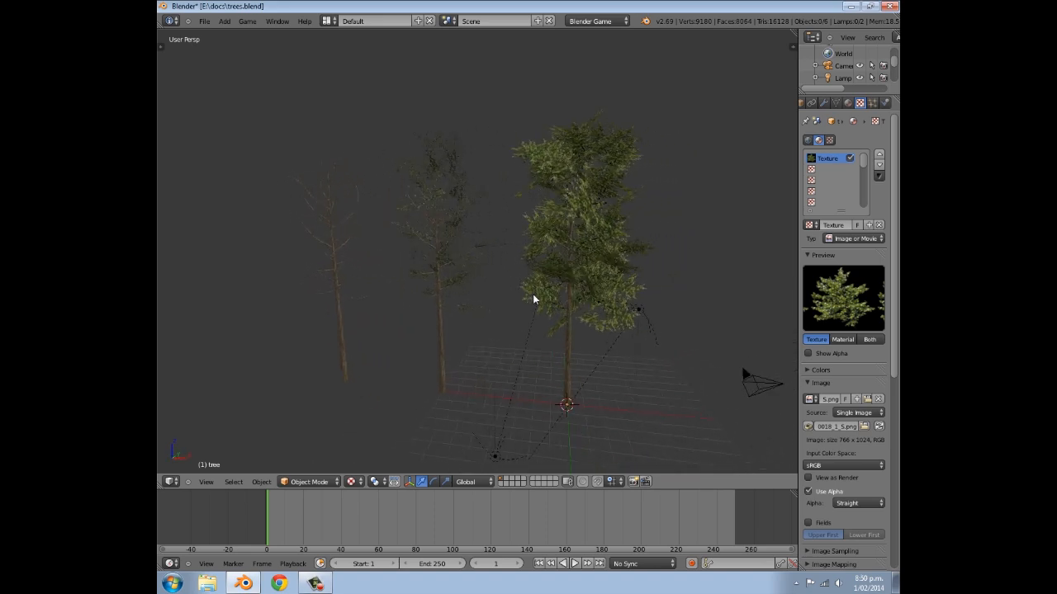
- Examine the three finished trees in the open scene from several angles and distances
middle_click_drag(416, 323, 451, 304)
scroll(471, 259, "up", 6)
scroll(453, 296, "down", 4)
scroll(451, 303, "down", 2)
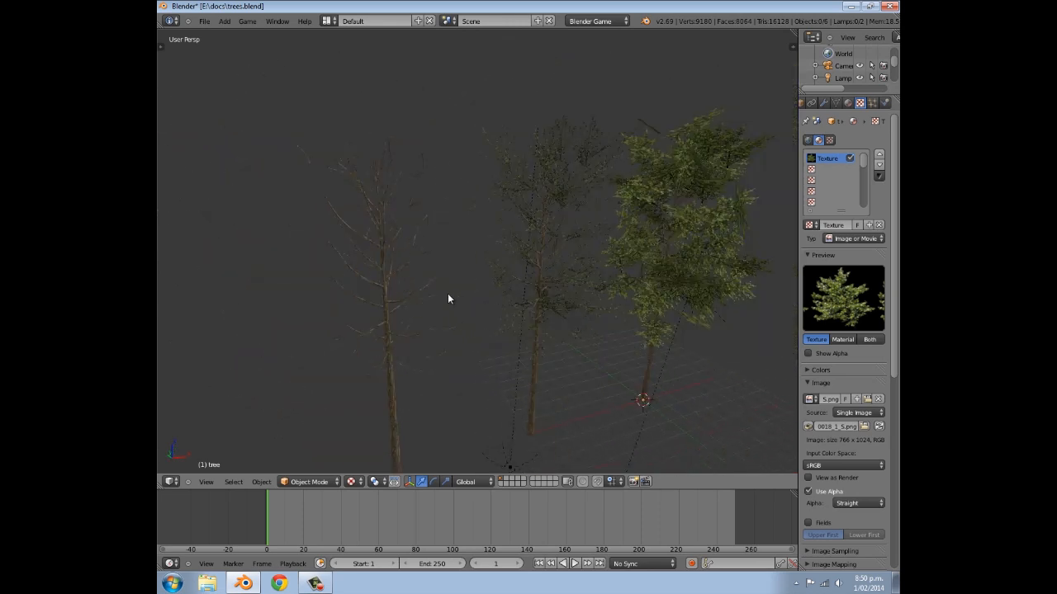
scroll(389, 301, "up", 3)
scroll(391, 309, "down", 1)
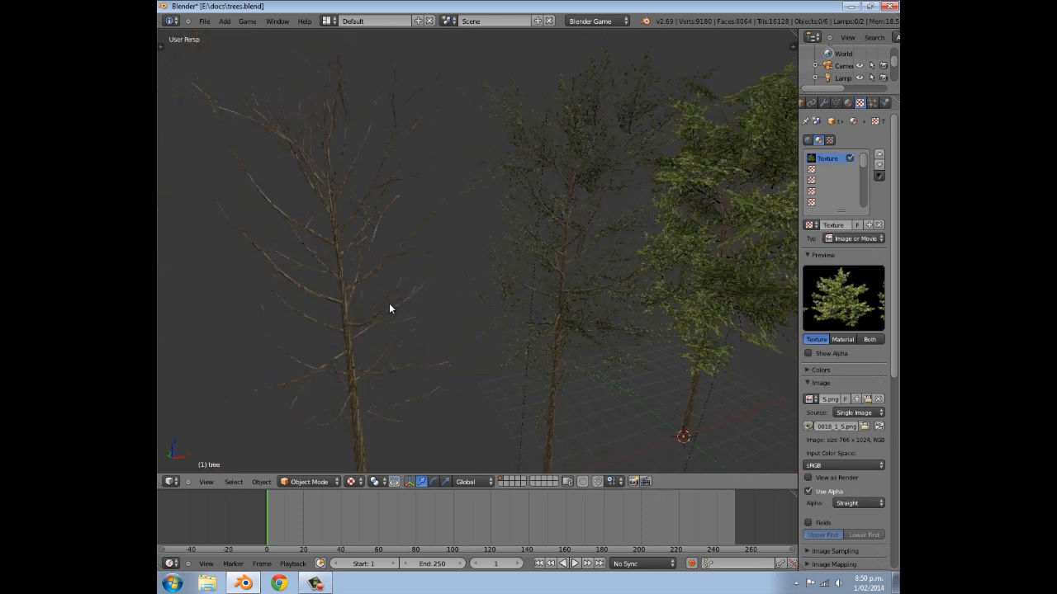
scroll(388, 299, "down", 5)
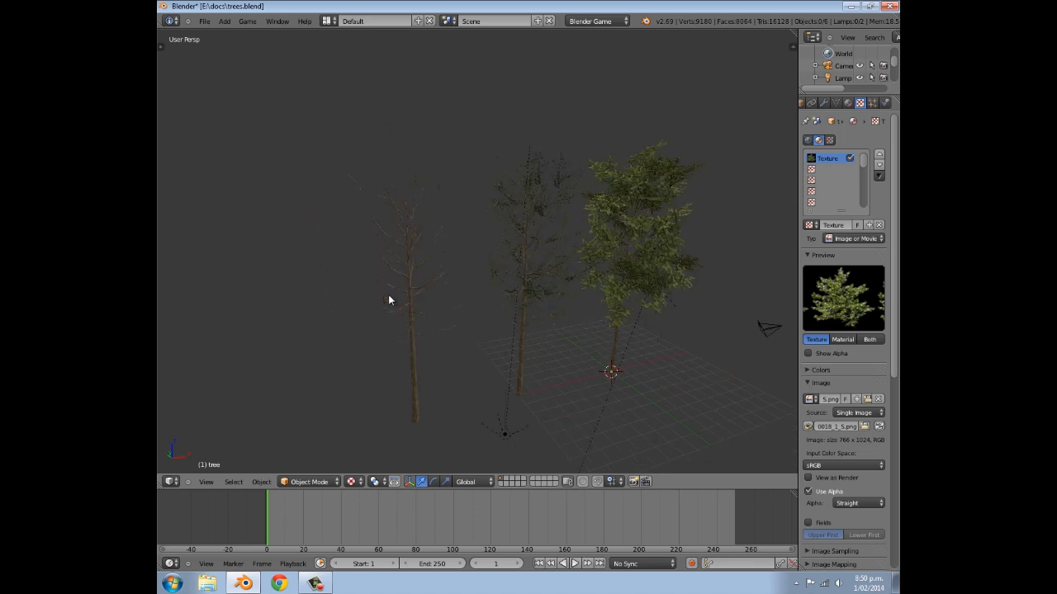
middle_click_drag(601, 320, 540, 273)
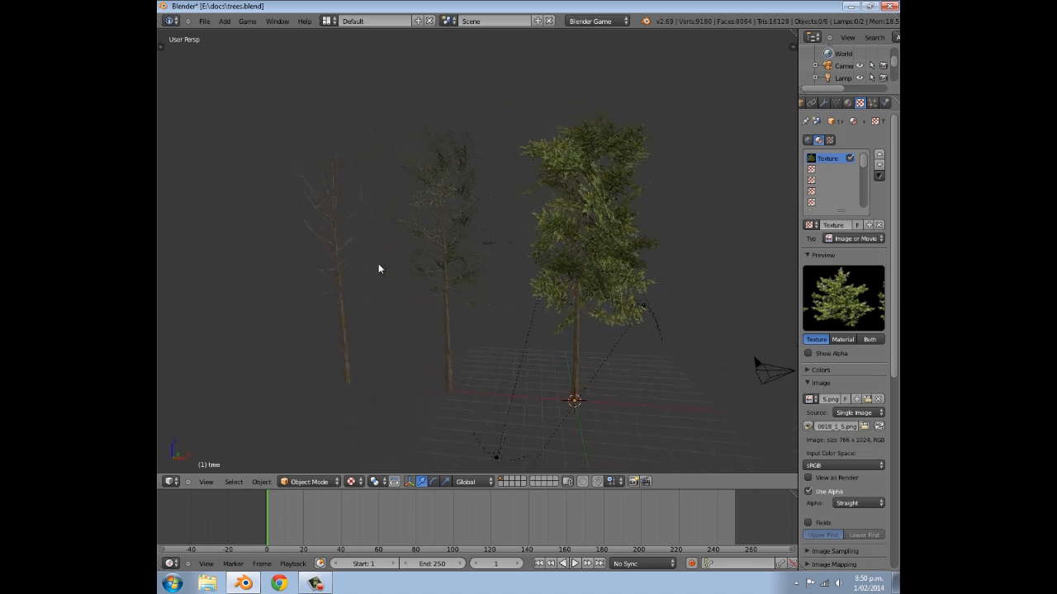
middle_click_drag(508, 311, 488, 312)
scroll(487, 312, "down", 2)
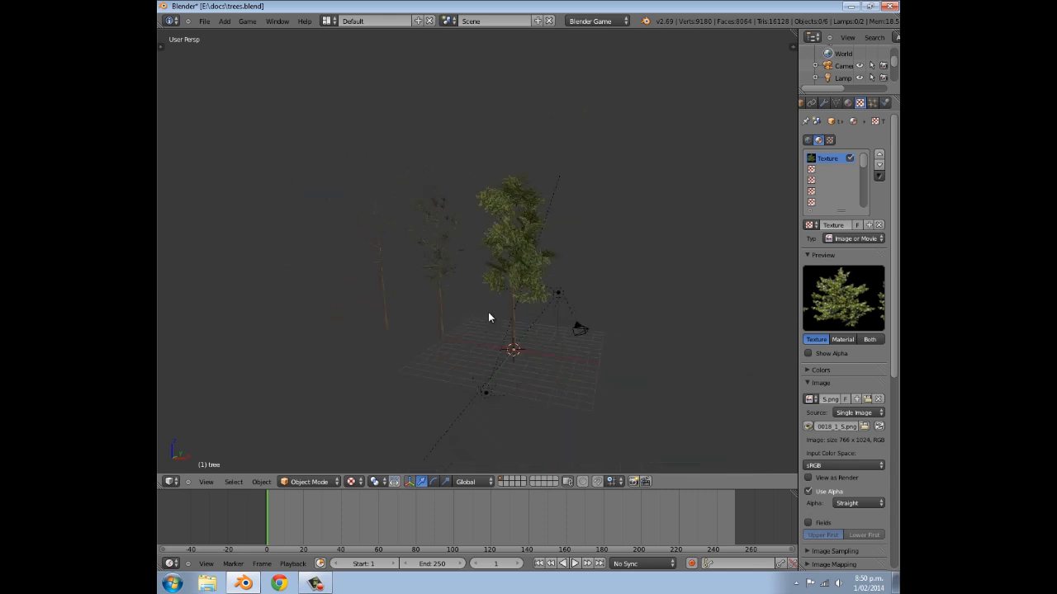
scroll(528, 250, "up", 1)
middle_click_drag(528, 249, 539, 260)
- Select the leafy, sparse and bare trees in turn to inspect their leaf planes and textures
right_click(542, 257)
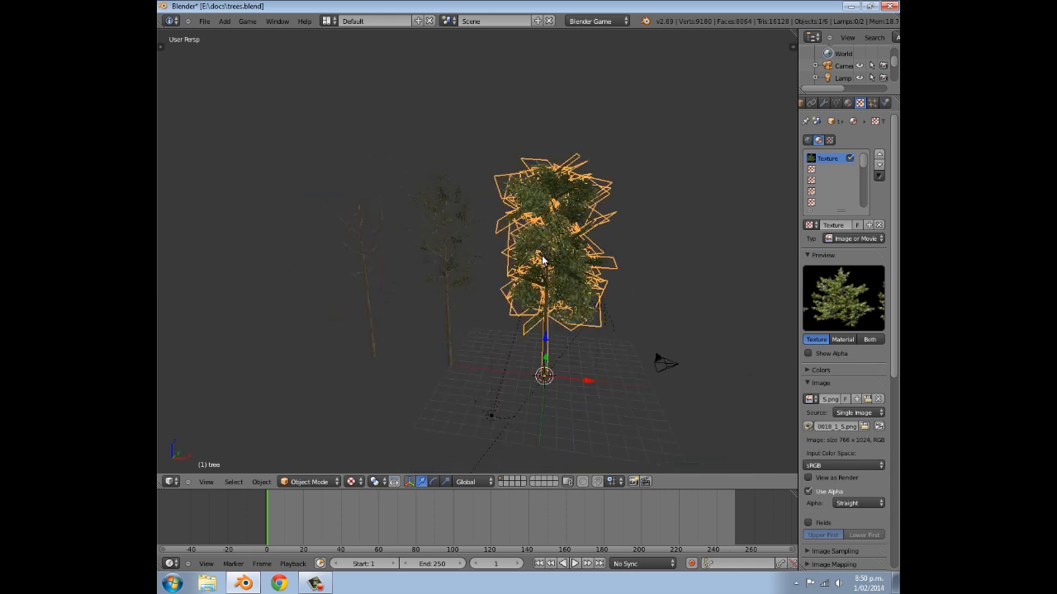
right_click(431, 293)
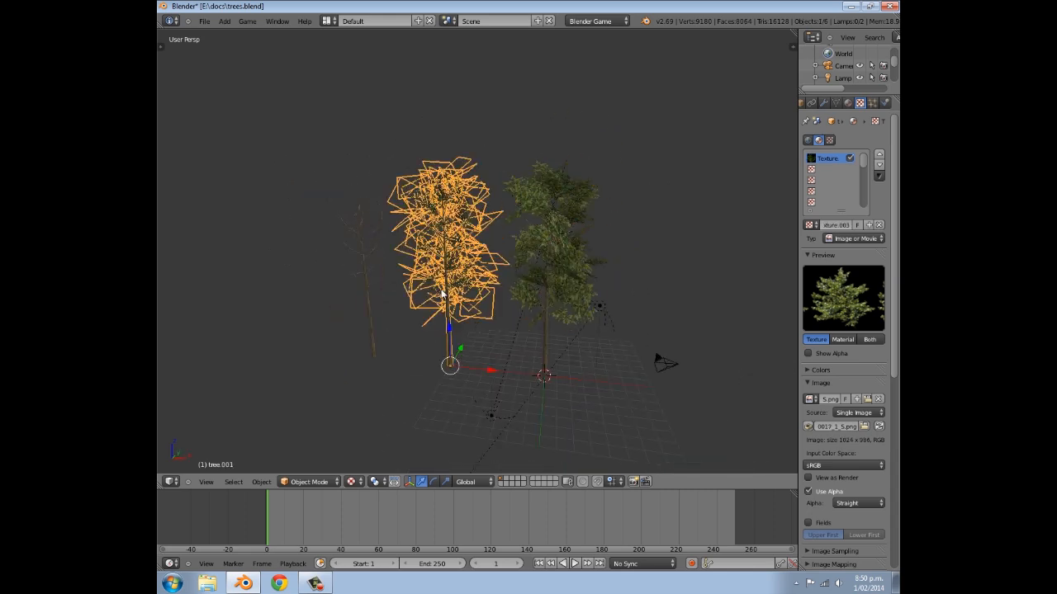
right_click(567, 286)
scroll(570, 289, "up", 3)
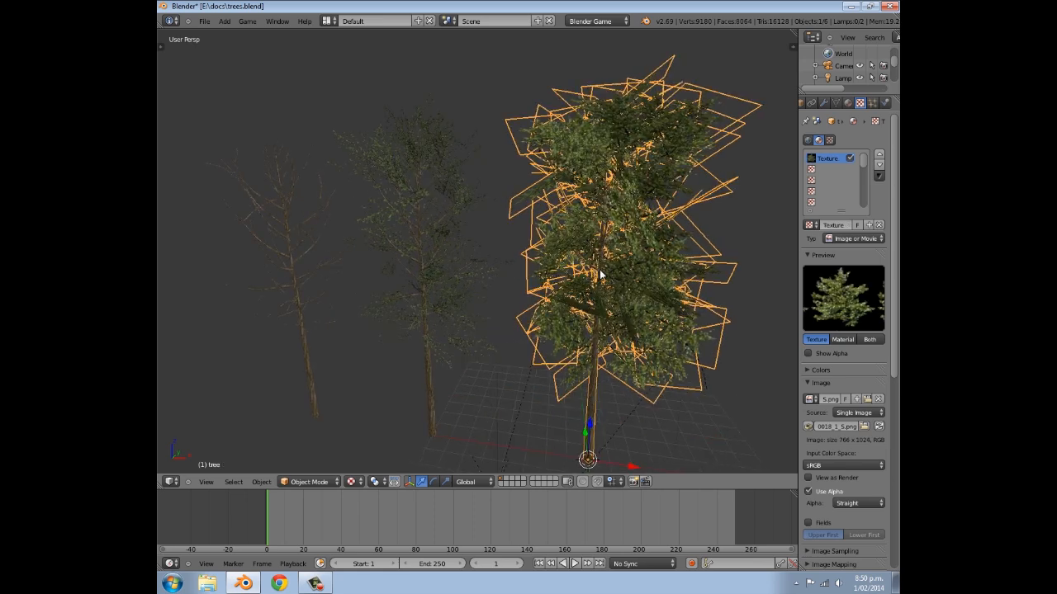
middle_click_drag(600, 275, 589, 283)
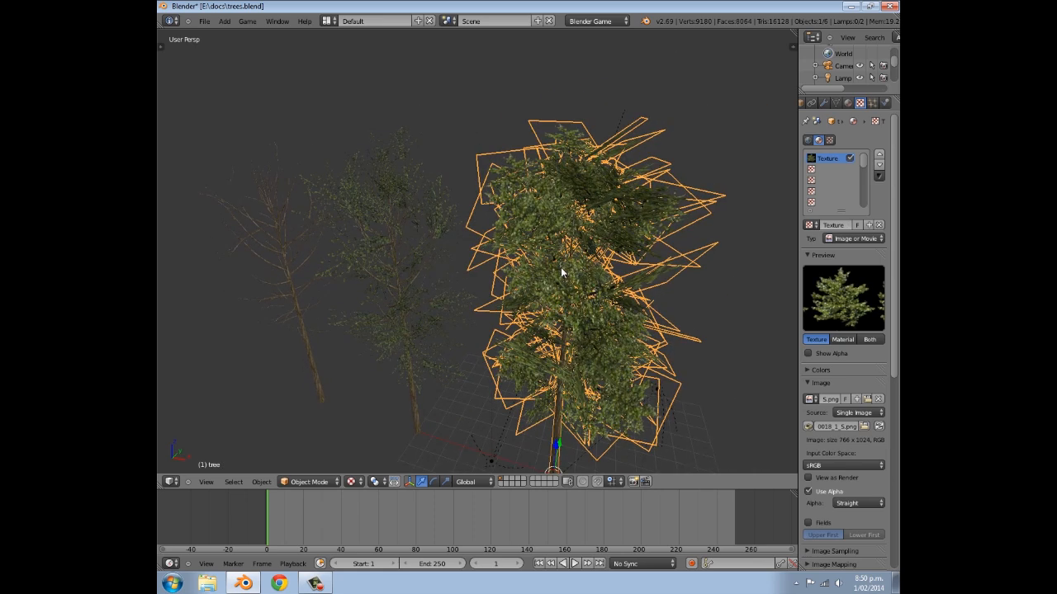
right_click(447, 284)
right_click(288, 264)
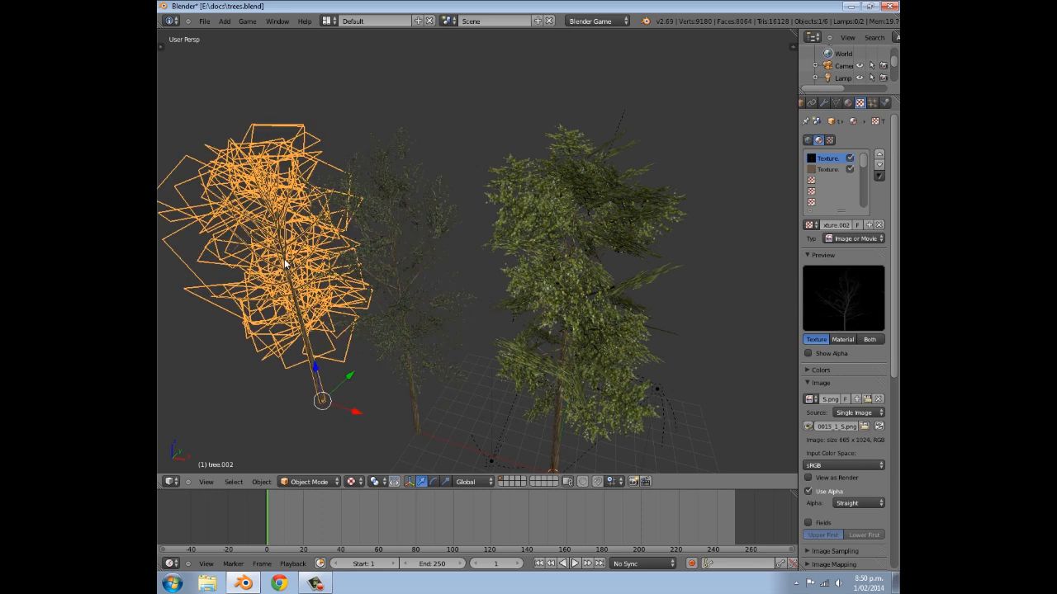
right_click(659, 304)
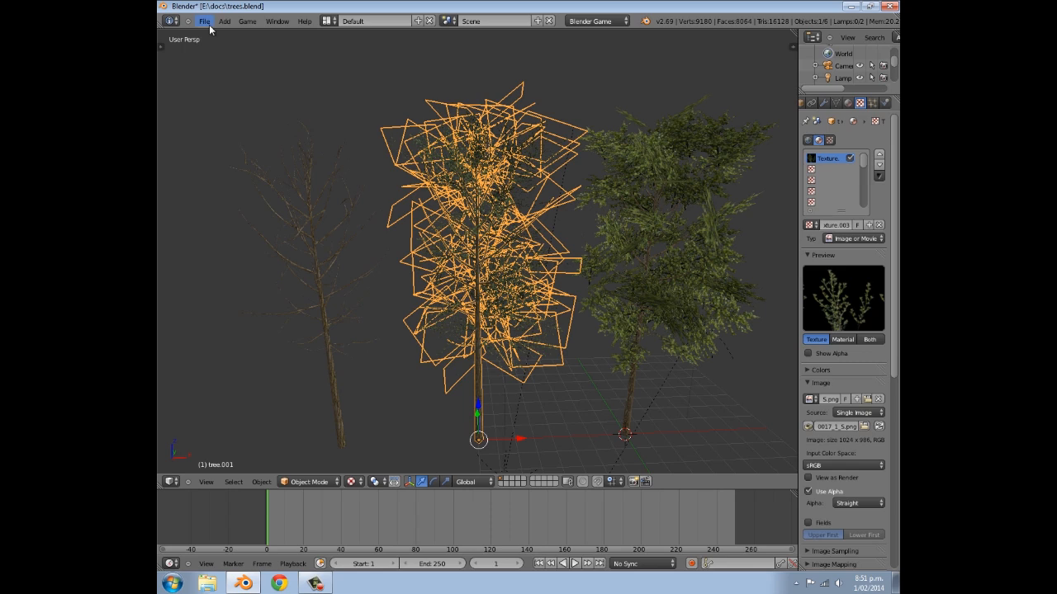
- Start a new default scene and switch its render engine to Blender Game
left_click(204, 21)
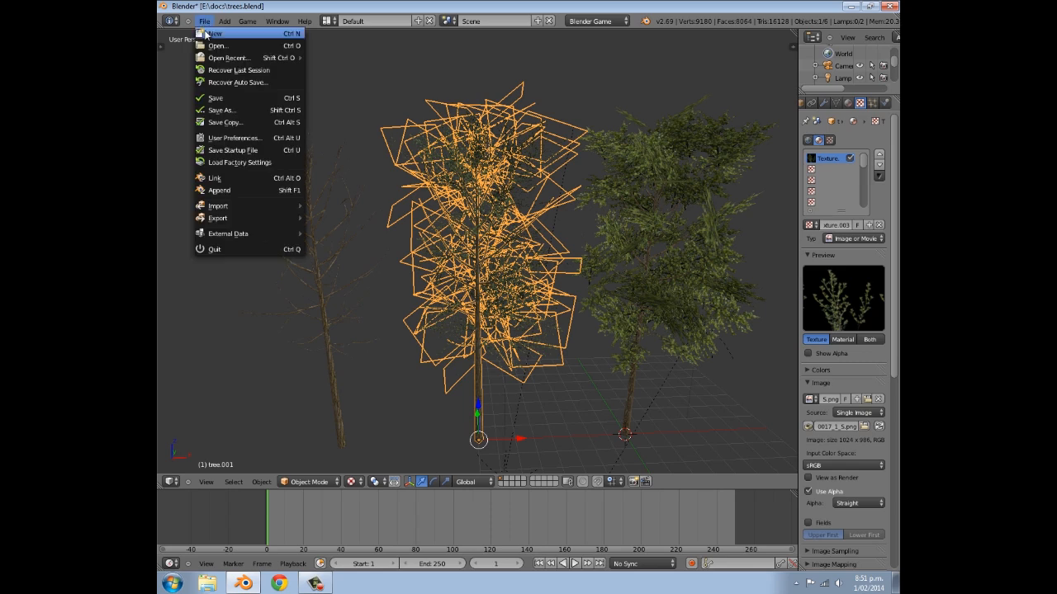
left_click(206, 33)
left_click(205, 37)
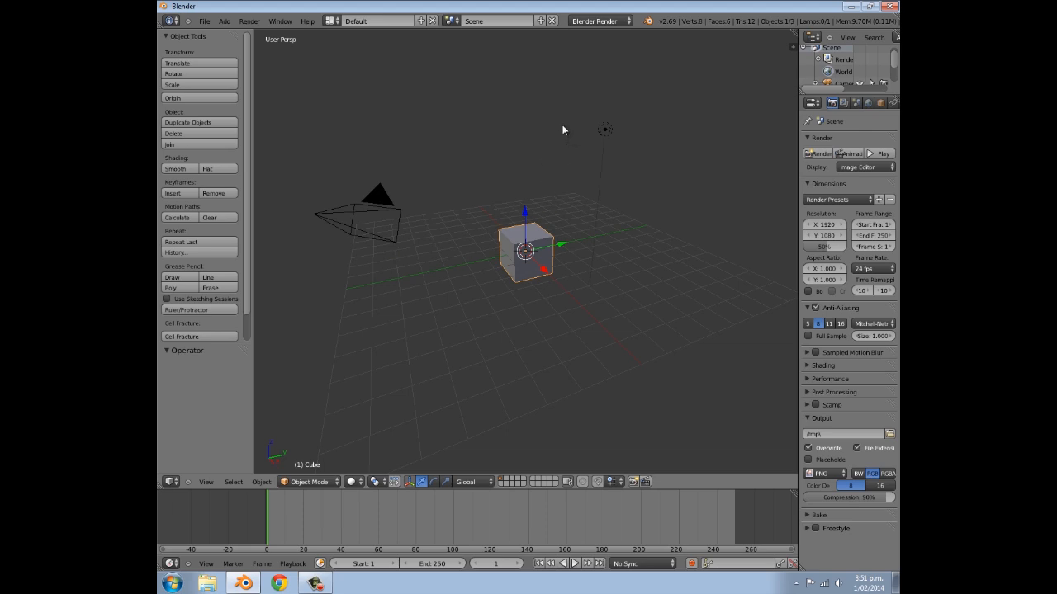
left_click(597, 23)
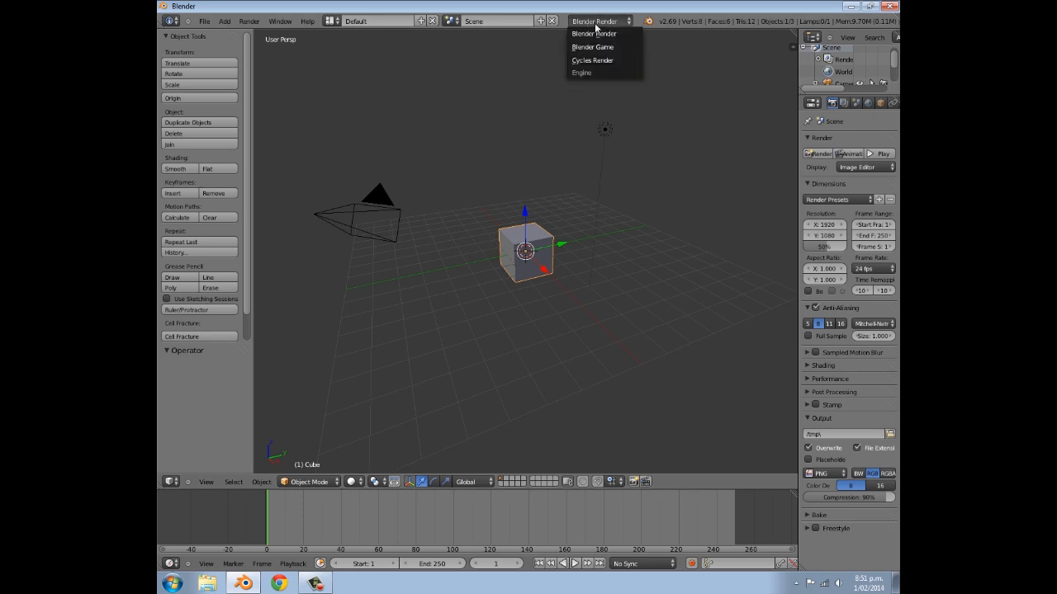
left_click(602, 47)
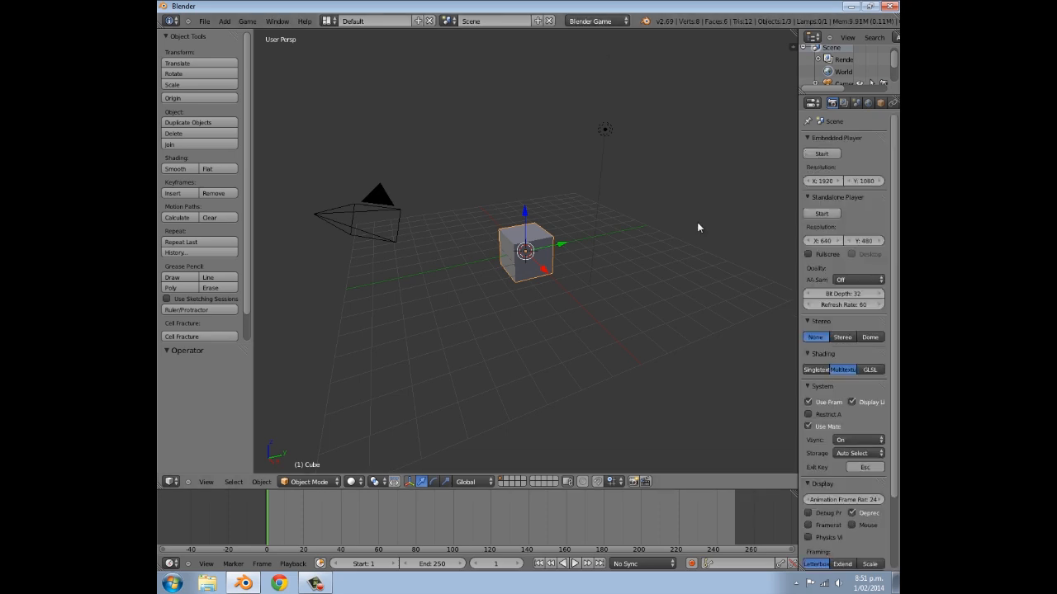
- Set the game shading mode to GLSL and the animation frame rate to 60
left_click(870, 370)
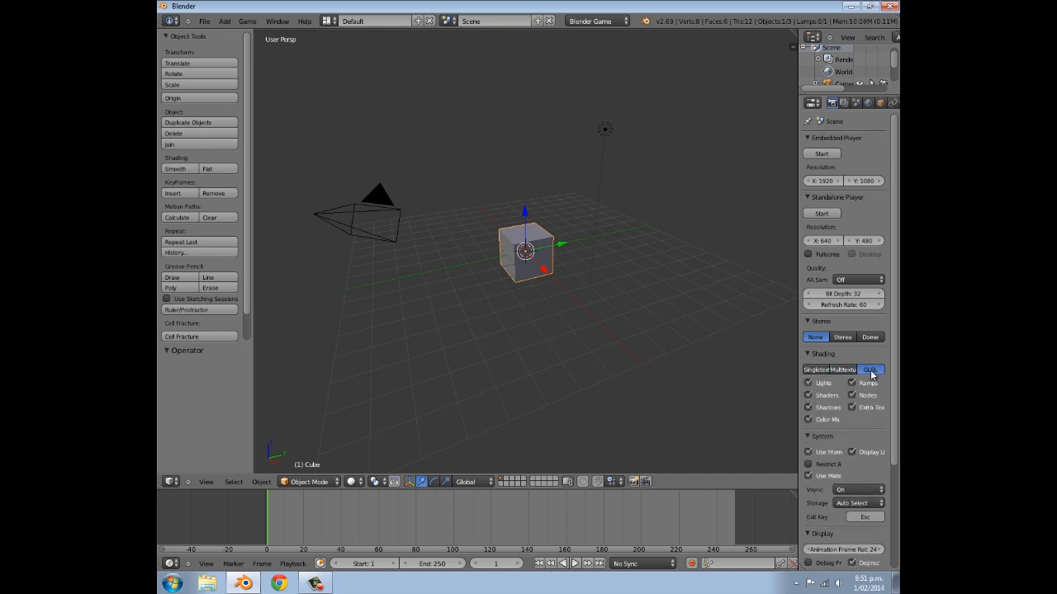
left_click(853, 550)
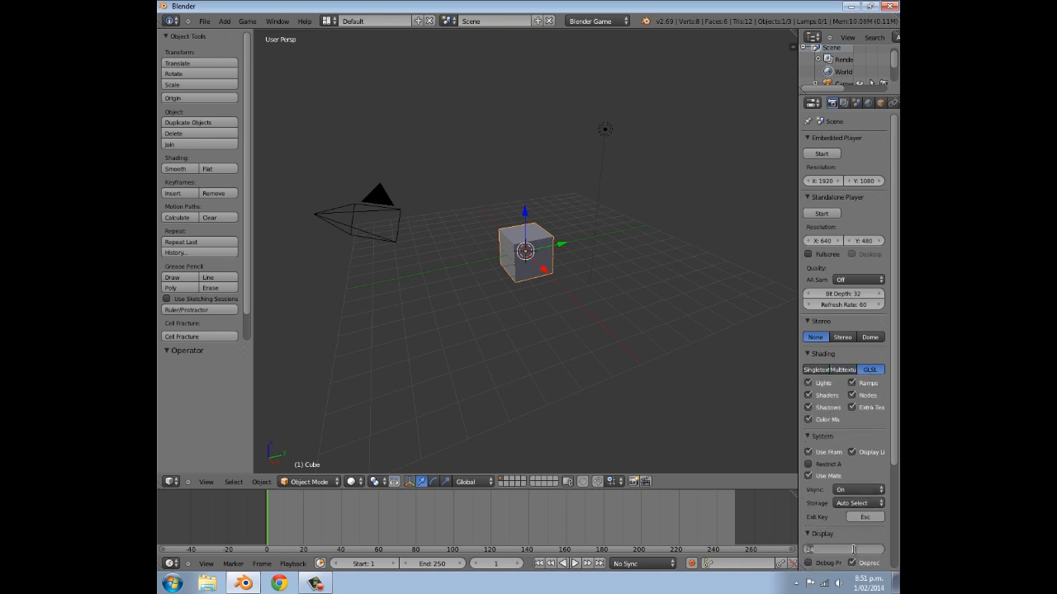
type("60")
key("Return")
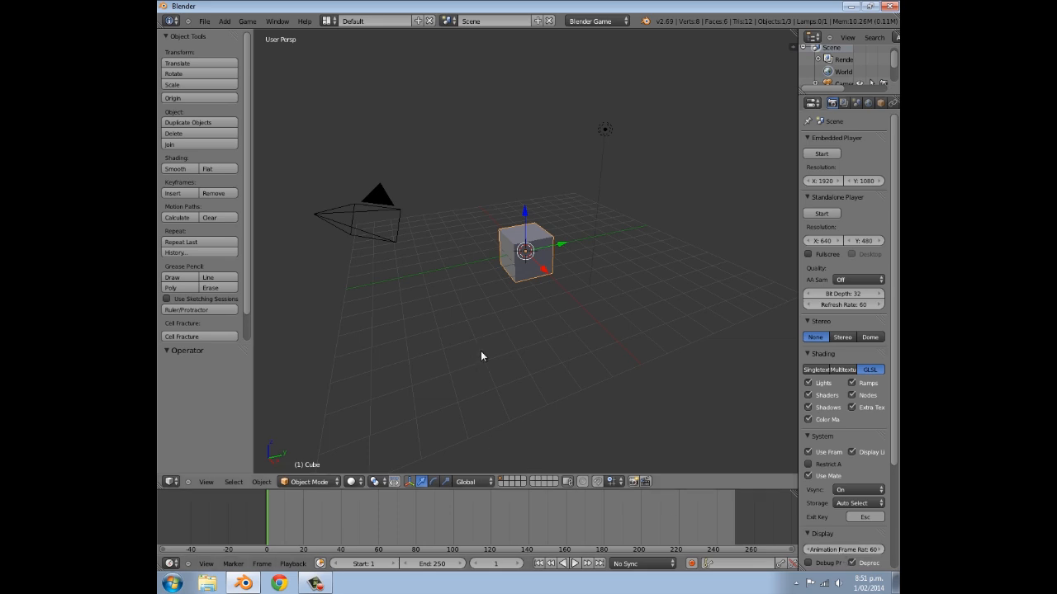
- Start the Screencast Keys display in the 3D view and hide the view properties again
key("n")
scroll(718, 413, "down", 1)
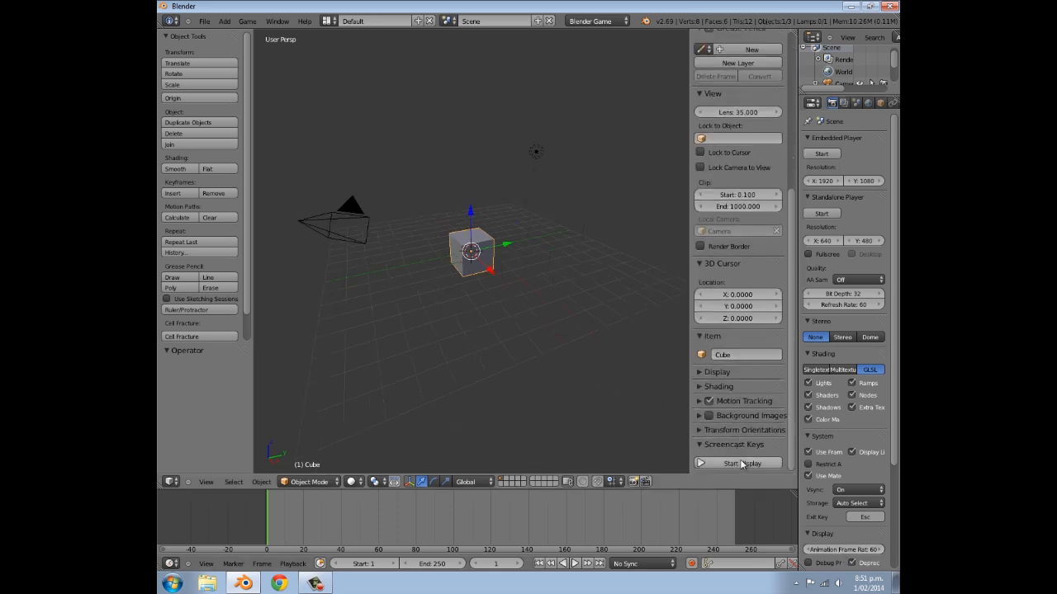
key("n")
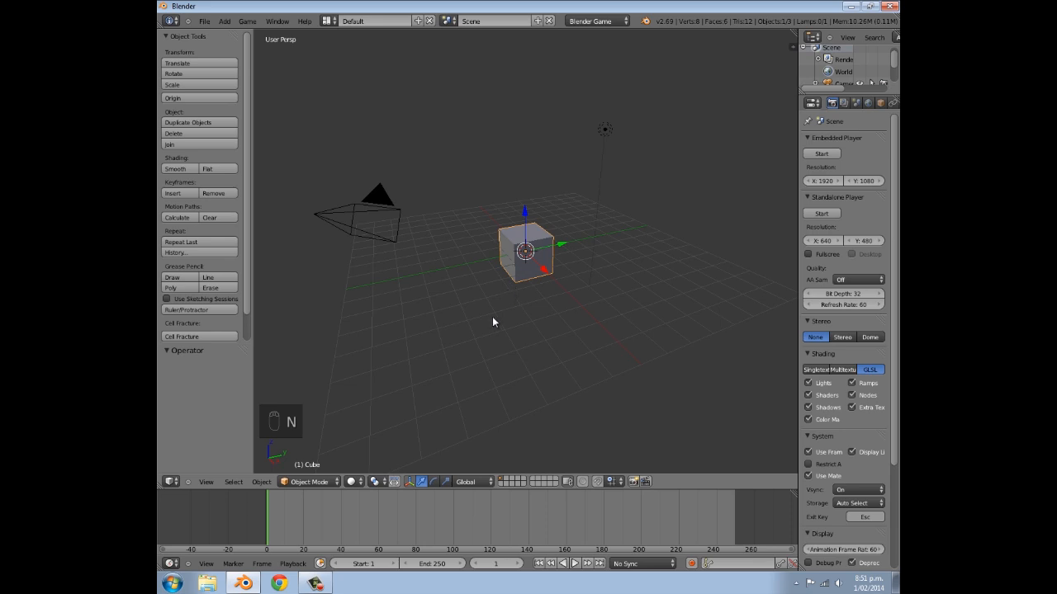
- Hide the object tools and delete the default cube
key("t")
middle_click_drag(617, 274, 538, 267)
key("x")
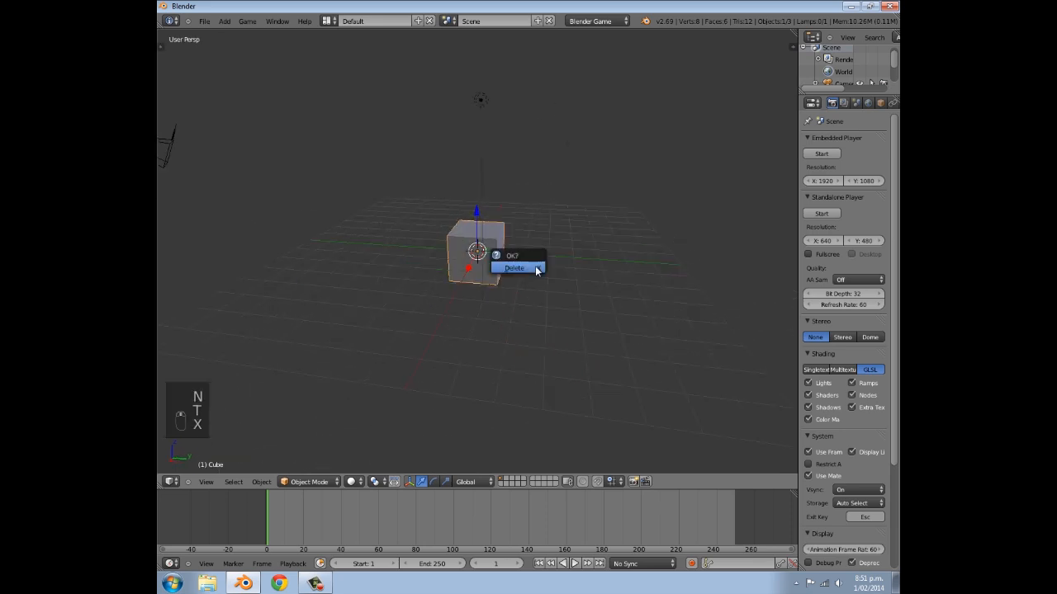
left_click(515, 268)
key("shift+a")
mouse_move(513, 268)
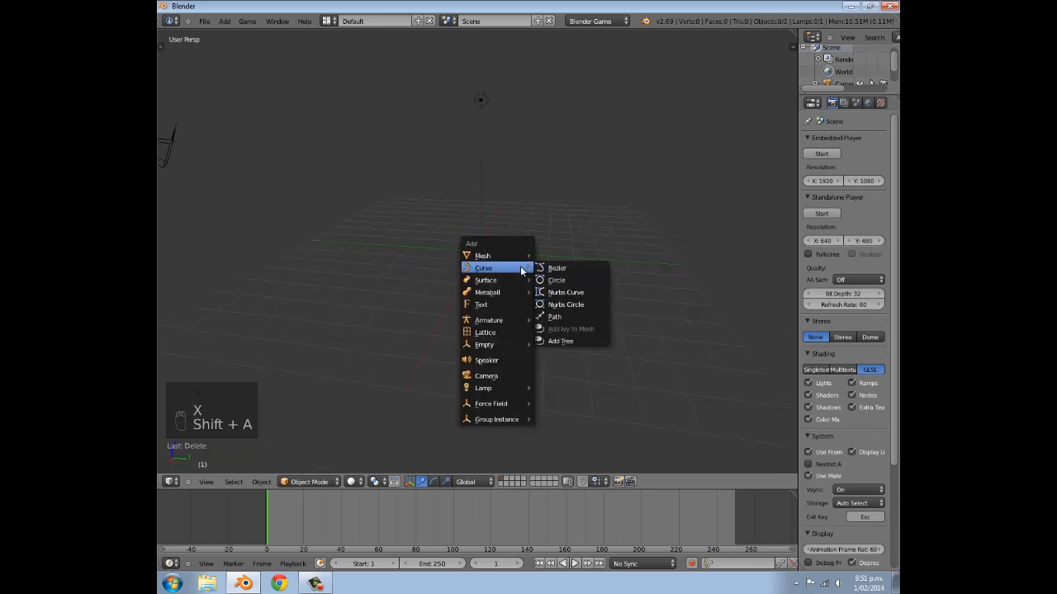
key("shift+a")
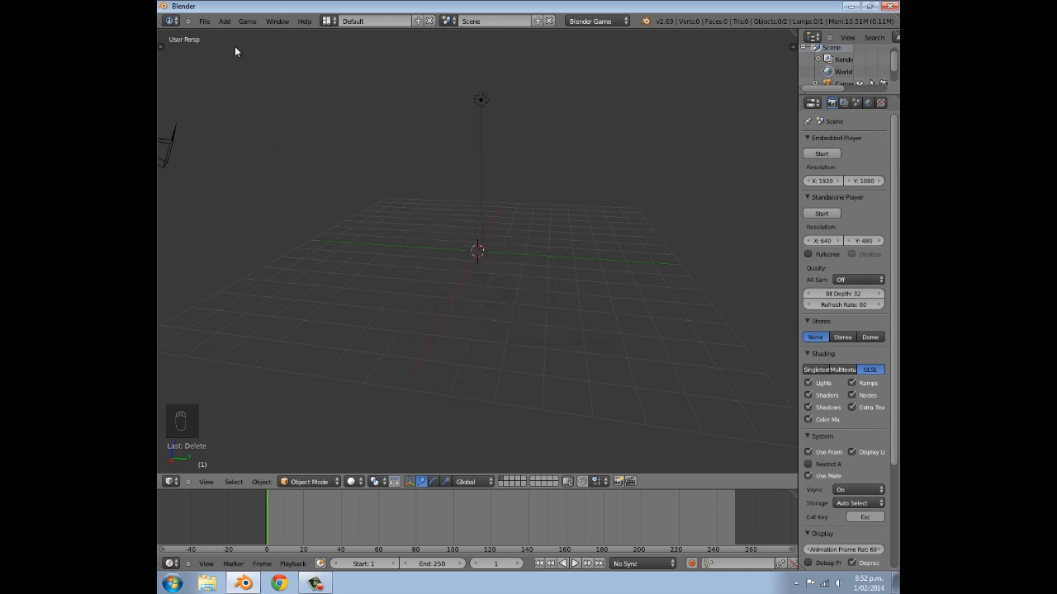
- Open the add-on preferences, examine the Add Curve: Sapling entry in the full list and collapse its details
left_click(203, 21)
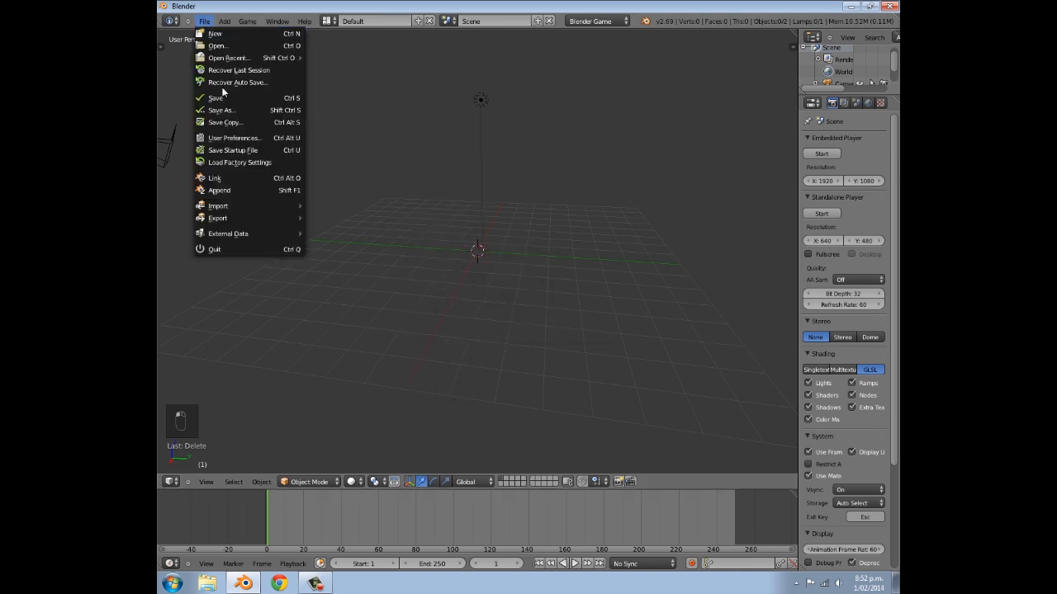
left_click(231, 137)
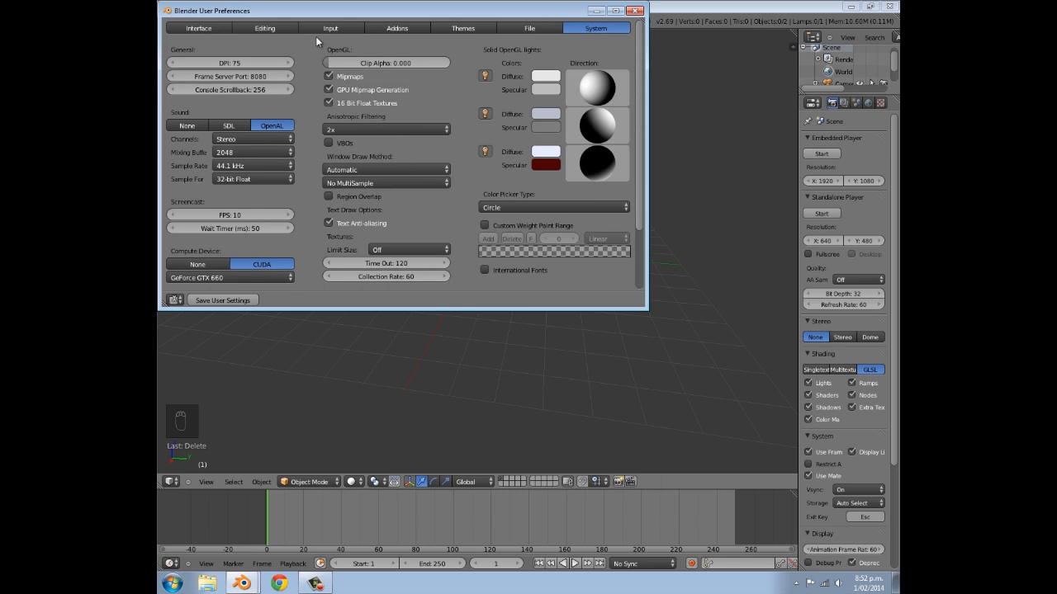
left_click(384, 30)
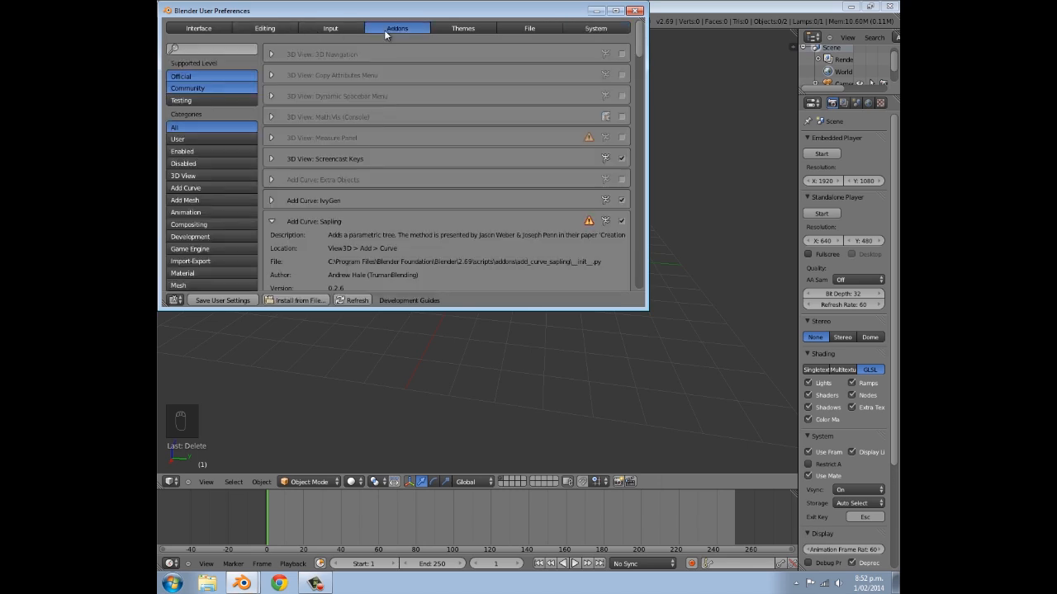
scroll(294, 150, "down", 2)
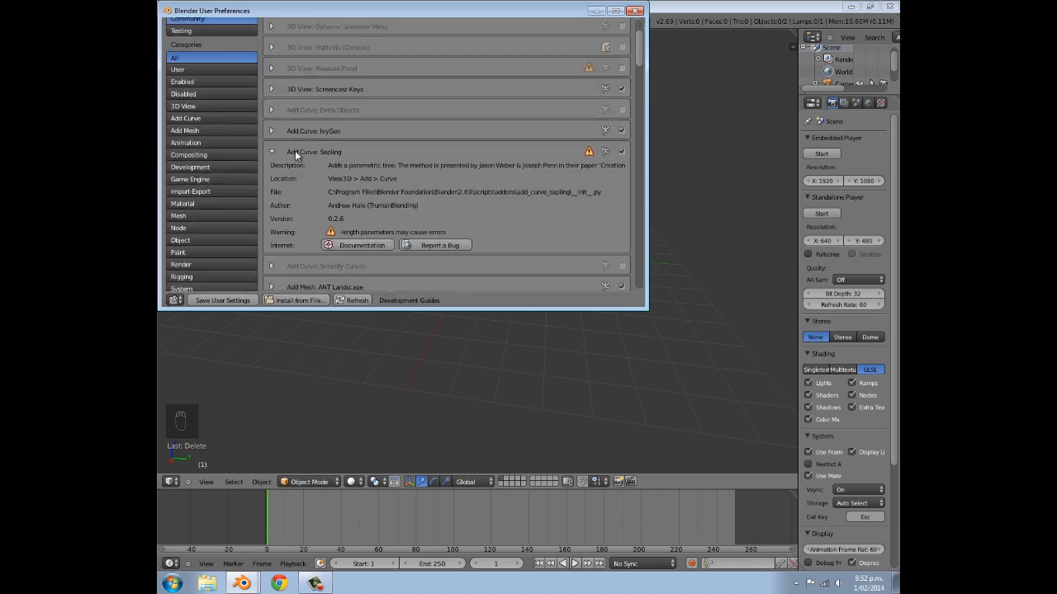
scroll(300, 144, "down", 2)
scroll(302, 126, "down", 2)
scroll(304, 133, "up", 2)
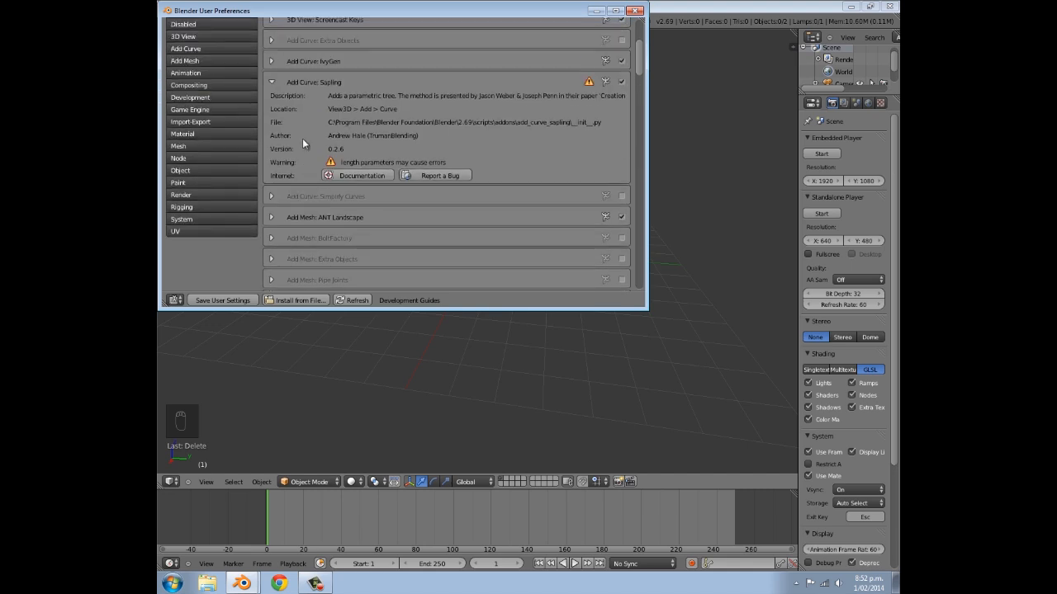
left_click(271, 82)
scroll(316, 94, "up", 4)
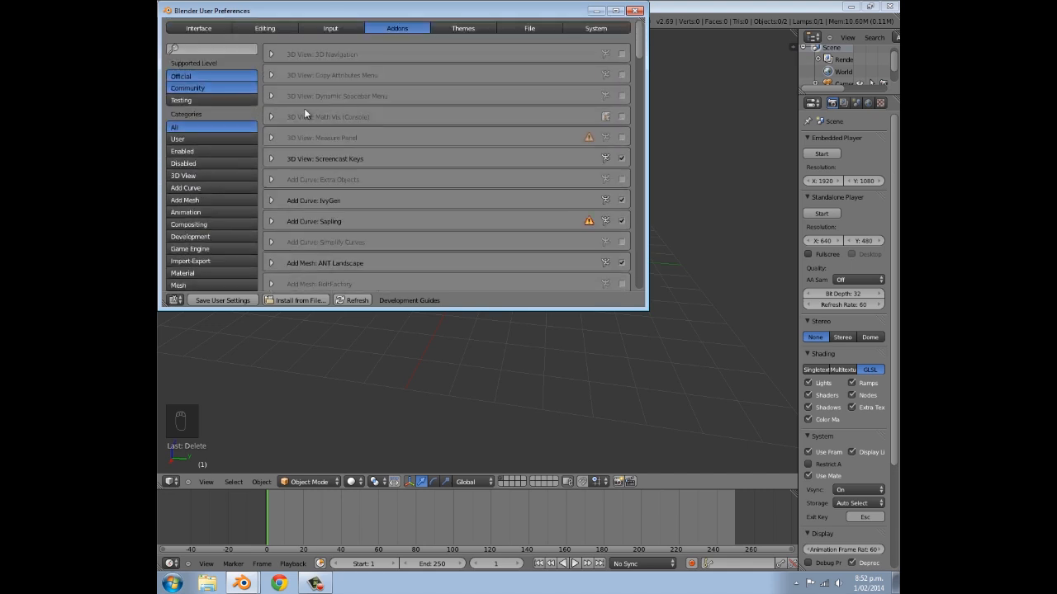
- Search the add-ons for "sapling", expand Add Curve: Sapling, make sure it is enabled and close the preferences
left_click(203, 48)
type("sapling")
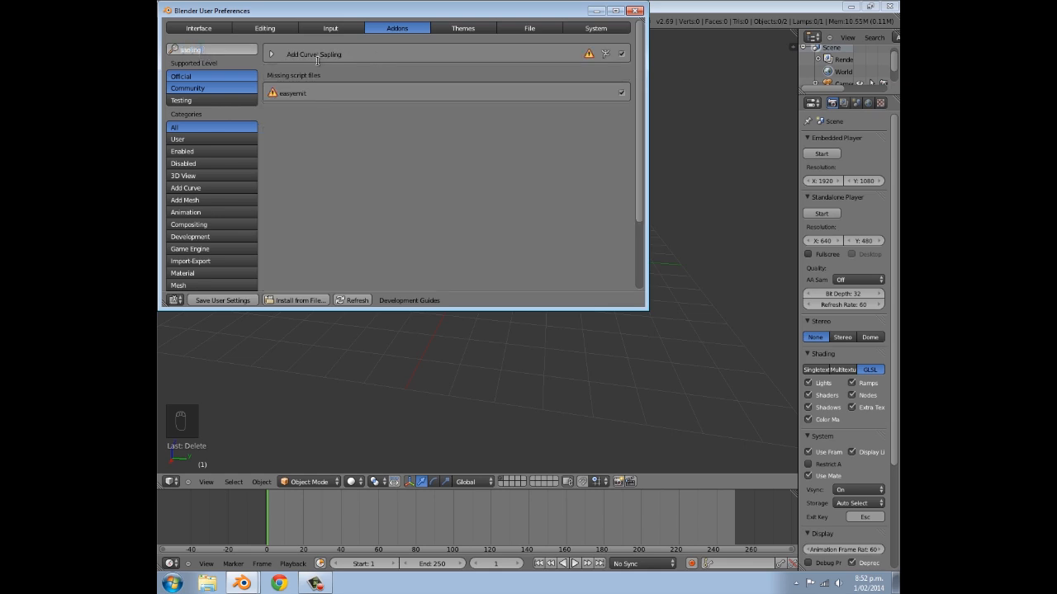
key("Return")
left_click(271, 54)
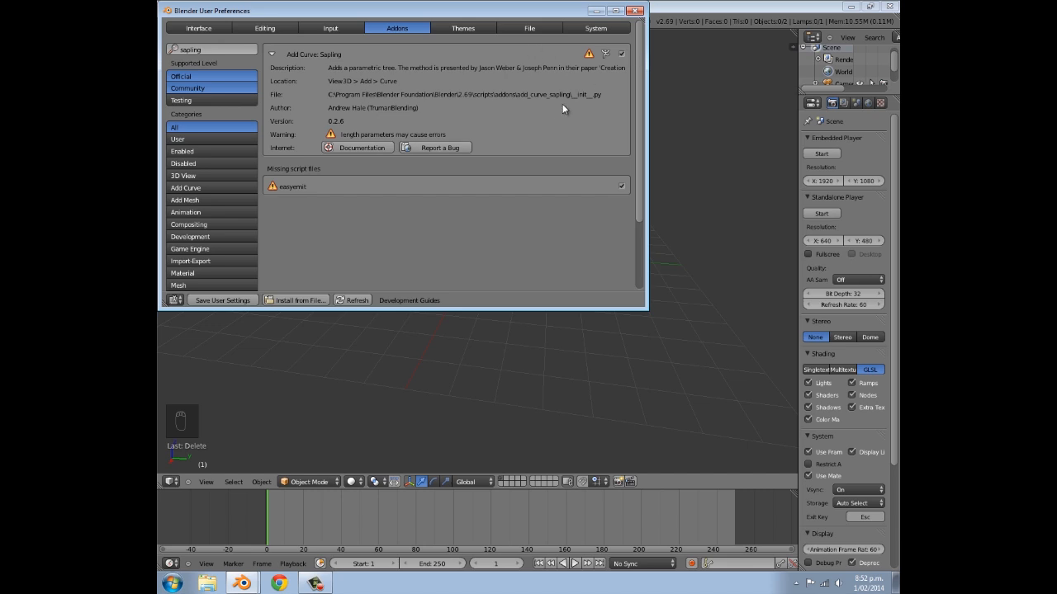
left_click(623, 54)
left_click(623, 54)
left_click(641, 13)
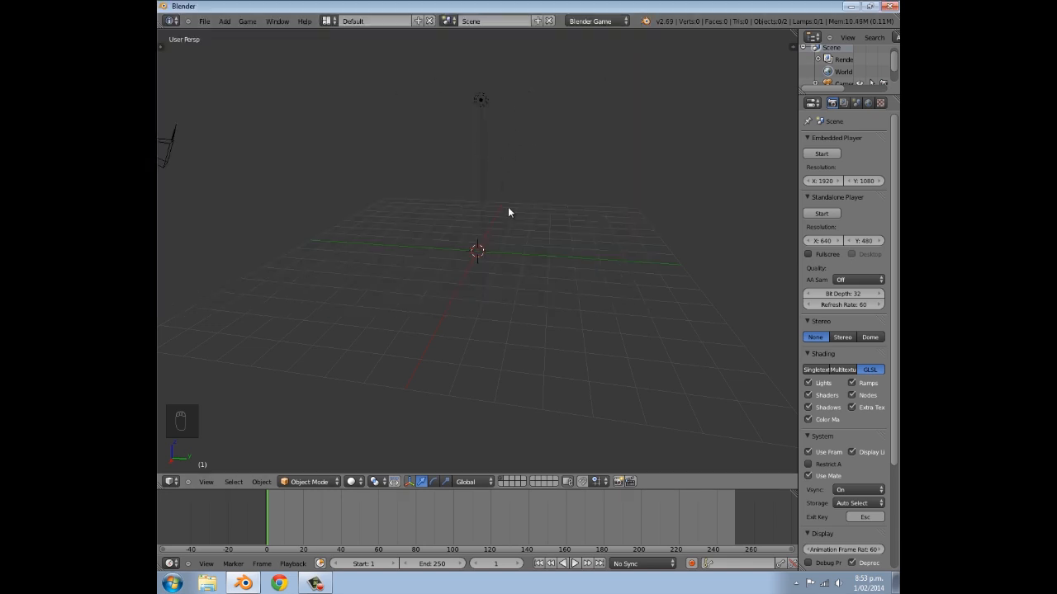
- Add a Sapling tree curve at the scene origin and reveal its Geometry settings with enough width to read them
key("shift+a")
mouse_move(511, 209)
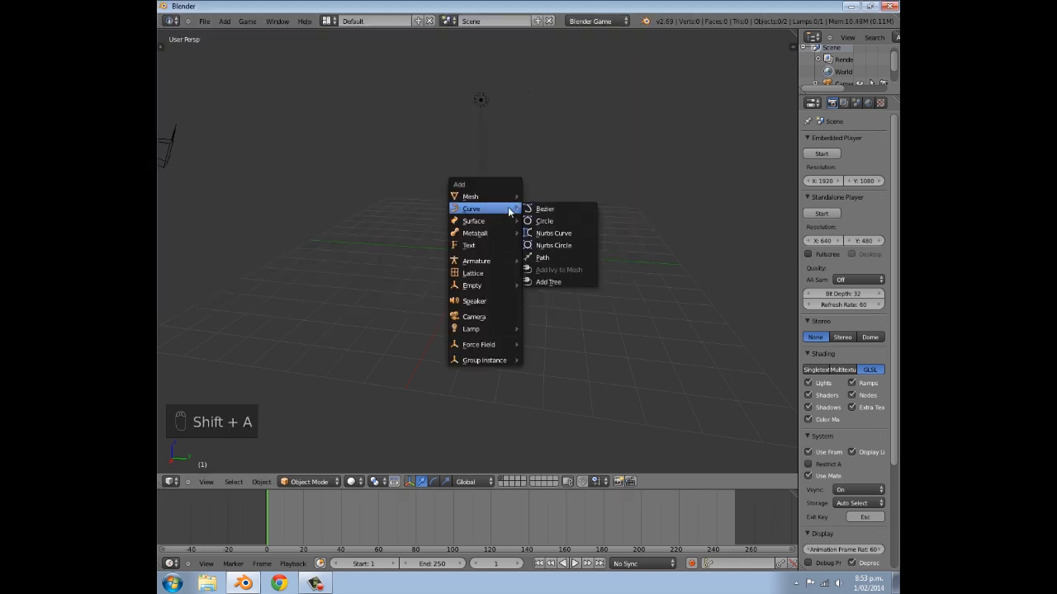
left_click(547, 282)
scroll(532, 277, "down", 3)
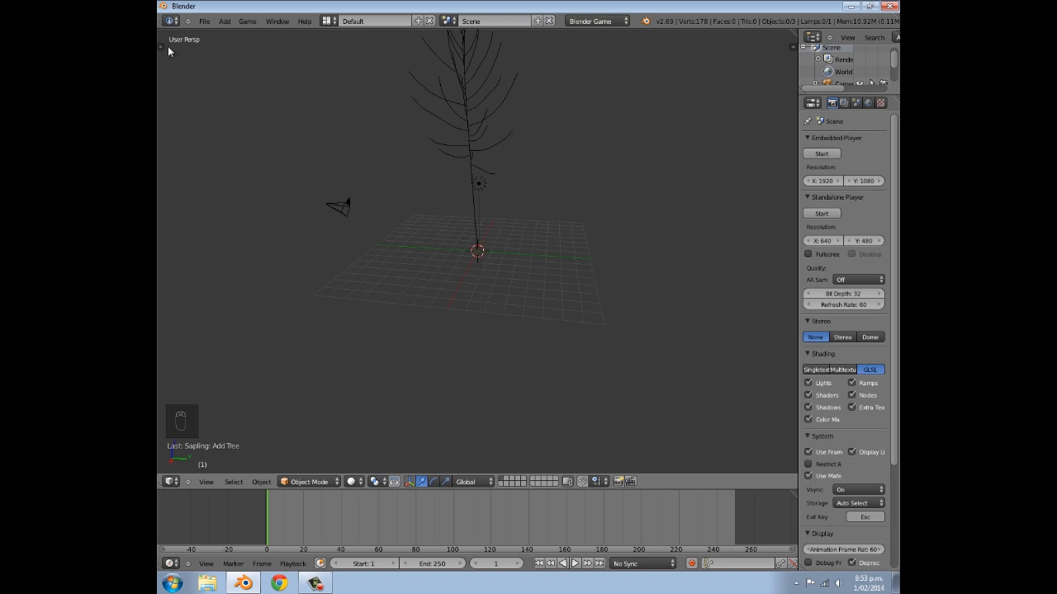
left_click_drag(163, 46, 401, 75)
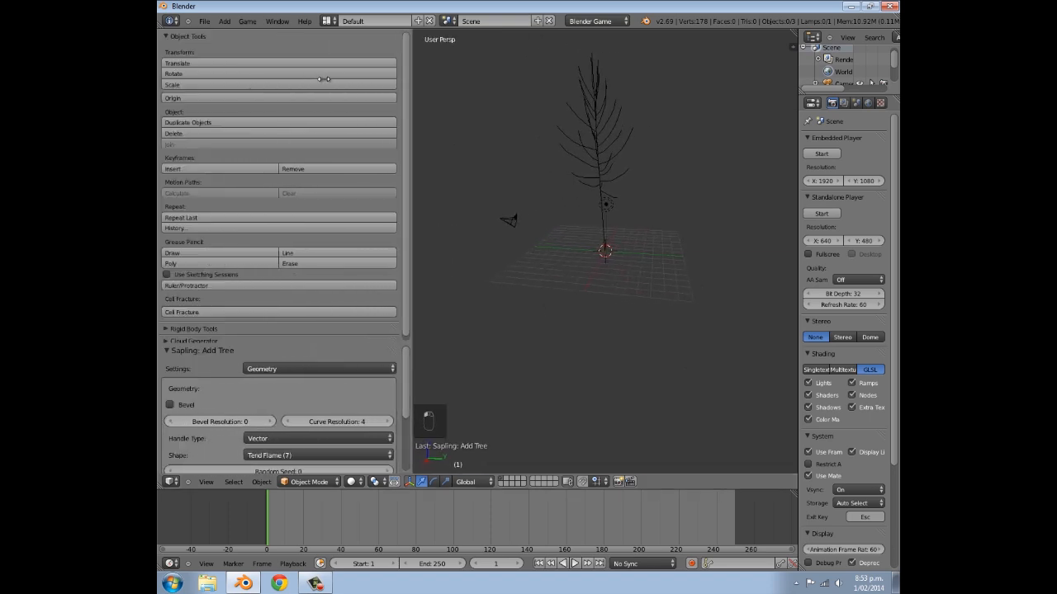
- Enlarge the Sapling settings area, enable Bevel for the tree and set the curve resolution to 2
left_click_drag(321, 81, 325, 83)
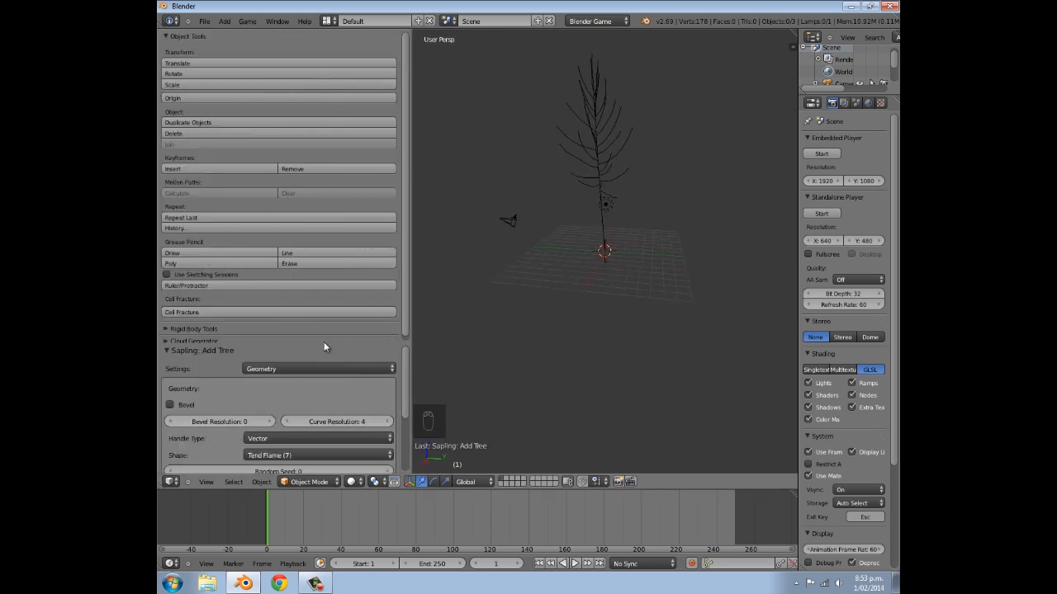
left_click_drag(322, 345, 314, 174)
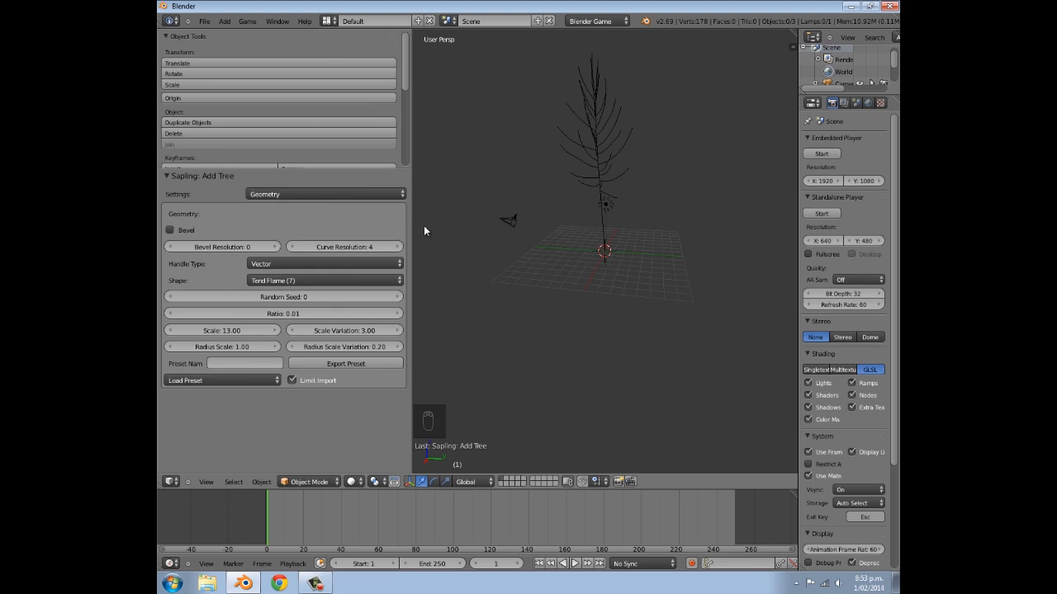
left_click(172, 233)
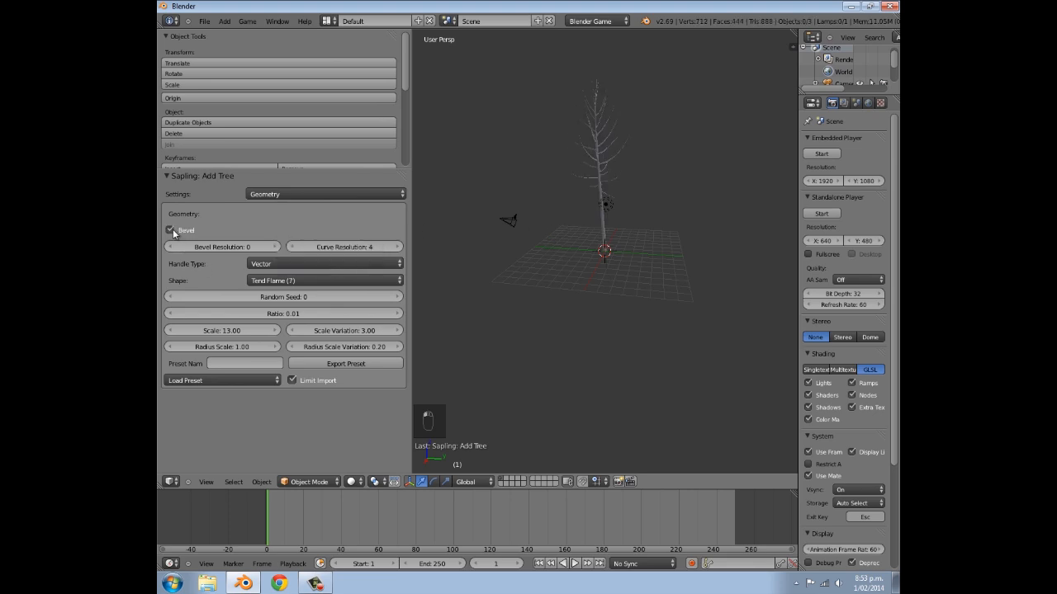
left_click(292, 249)
left_click(292, 249)
scroll(628, 331, "up", 2)
middle_click_drag(629, 331, 463, 281)
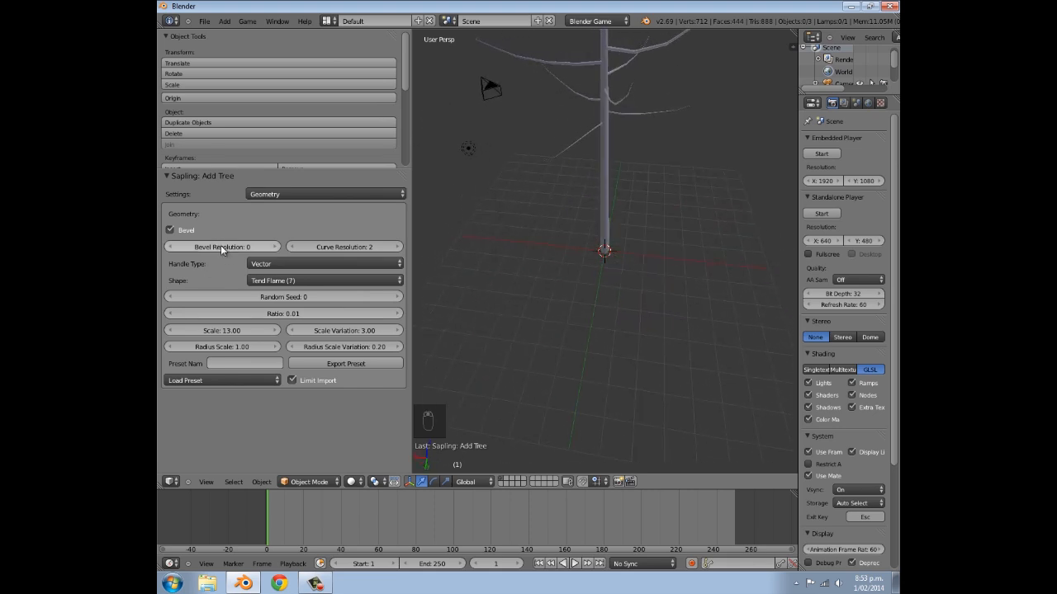
middle_click_drag(575, 228, 516, 249)
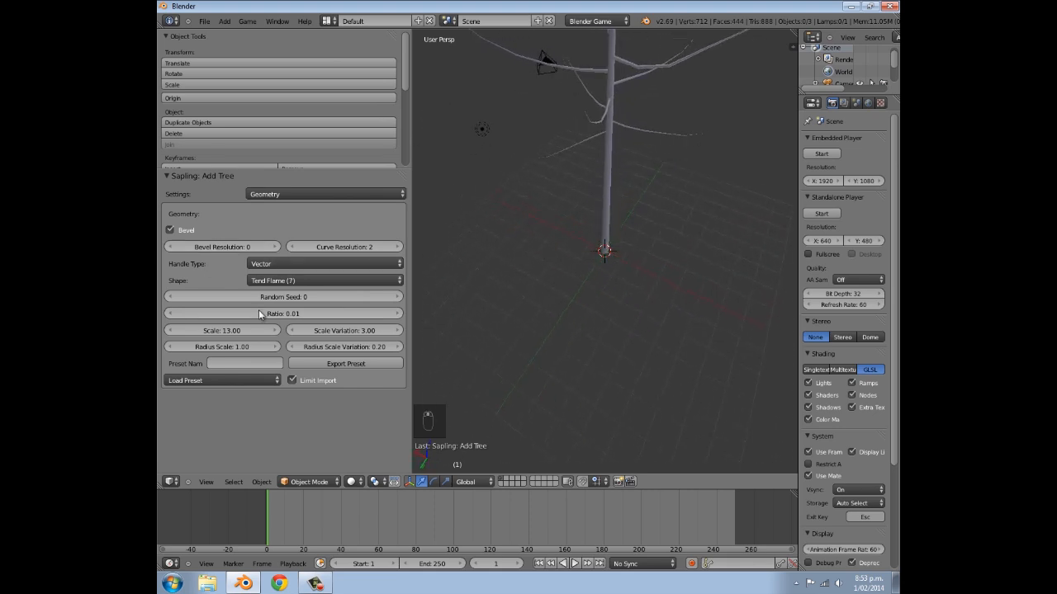
- Set the handle type of the tree's curves to Auto
left_click(324, 264)
left_click(321, 252)
left_click(321, 262)
left_click(310, 238)
left_click(311, 259)
left_click(308, 251)
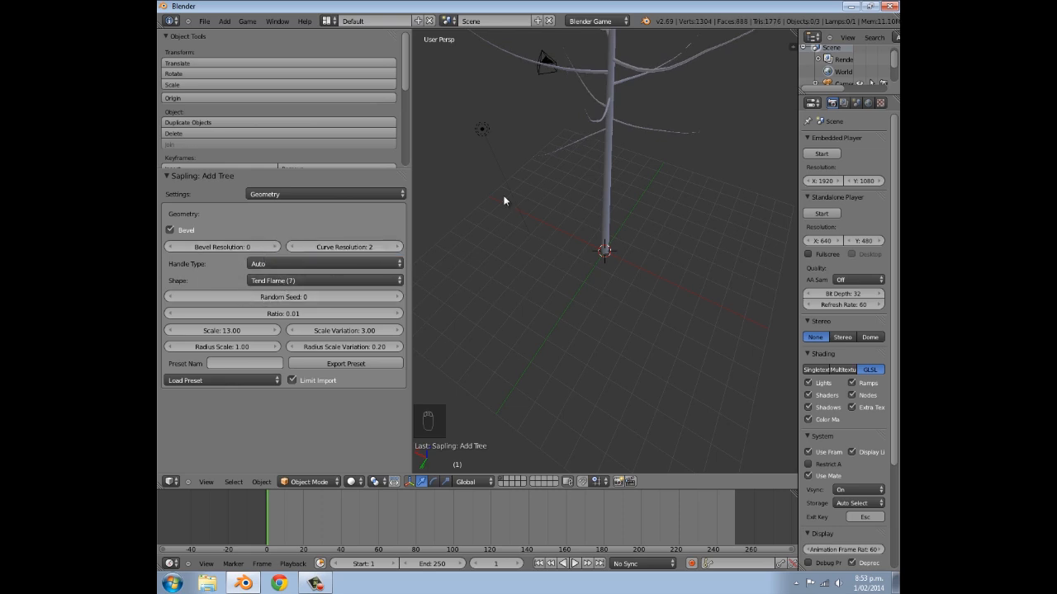
- Try the Spherical (1), Tend Flame (7) and Tapered Cylindrical (4) tree shapes in turn, viewing the tree with each
scroll(553, 273, "down", 6)
middle_click_drag(625, 261, 598, 301)
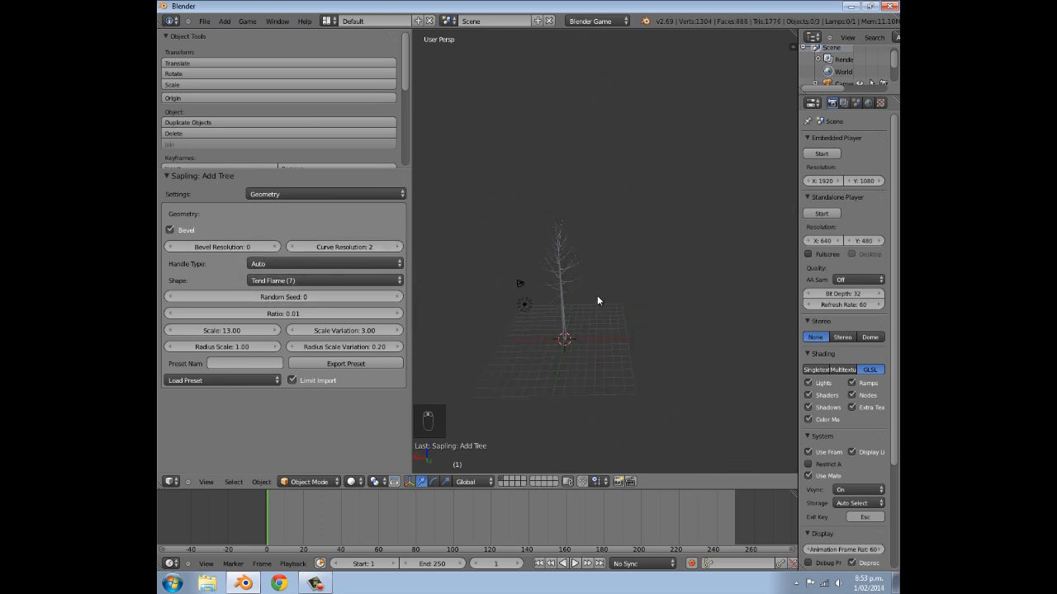
left_click(279, 281)
left_click(283, 254)
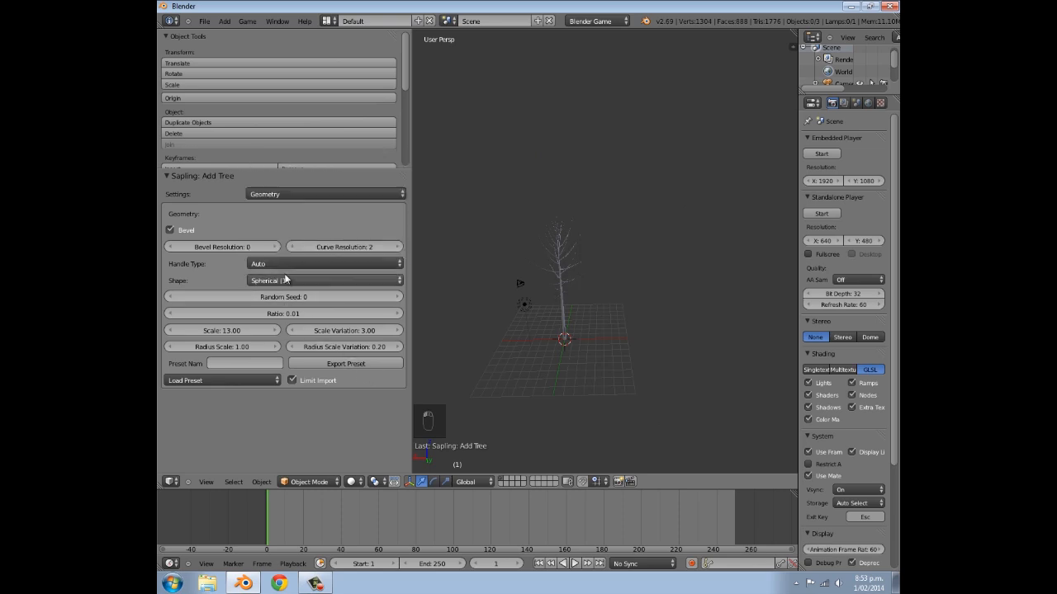
left_click(324, 281)
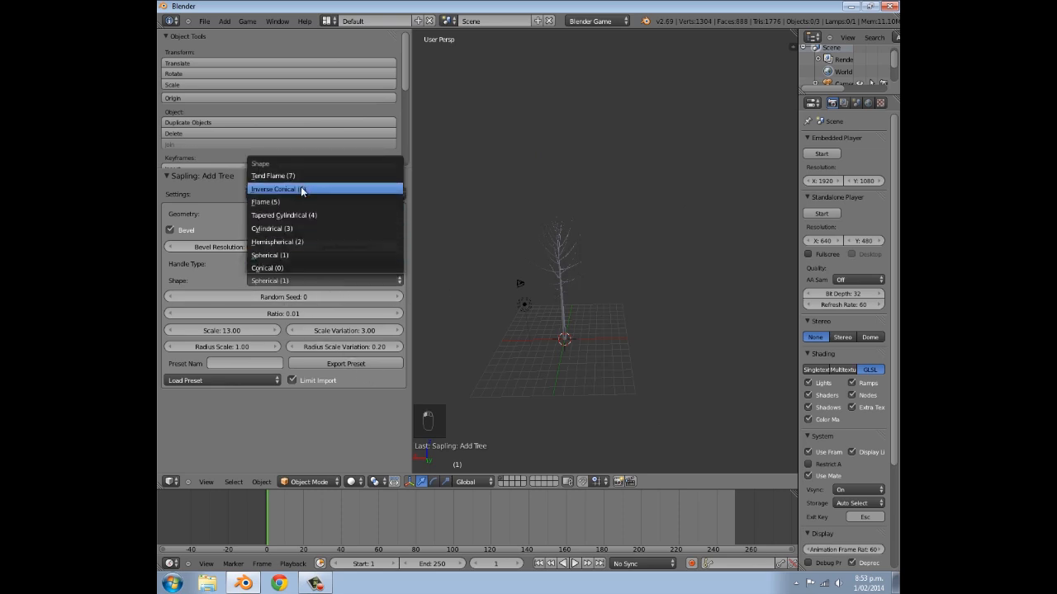
left_click(302, 188)
scroll(632, 331, "up", 2)
middle_click_drag(632, 331, 665, 295)
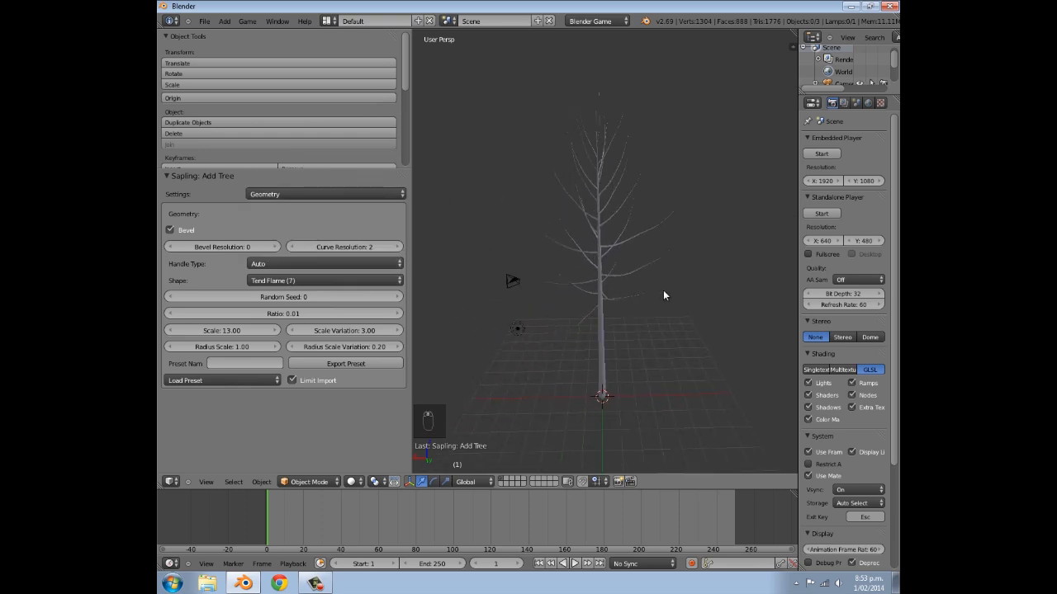
left_click(290, 282)
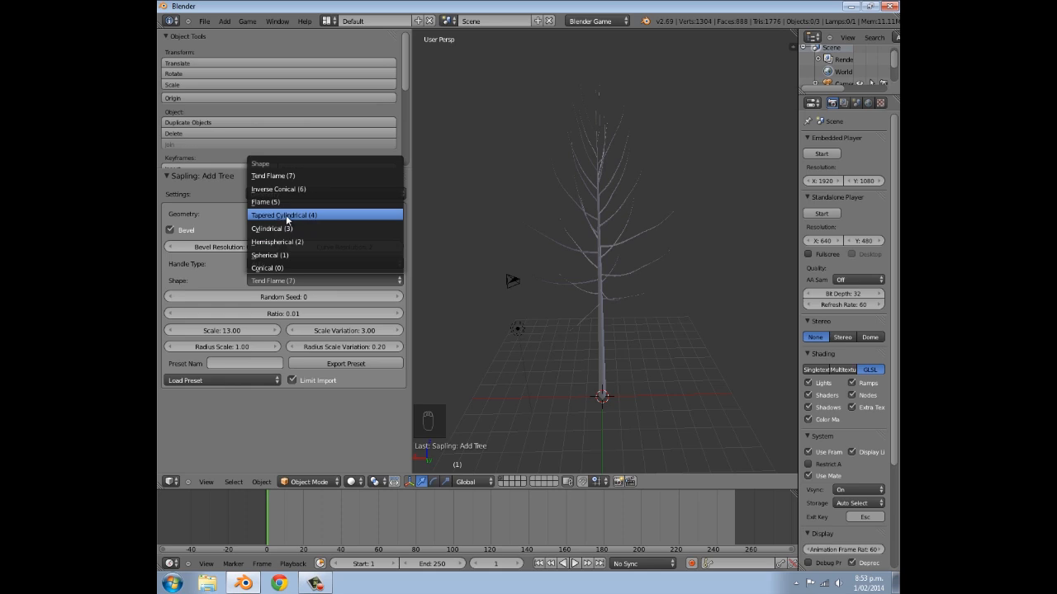
left_click(285, 215)
middle_click_drag(535, 293, 592, 155)
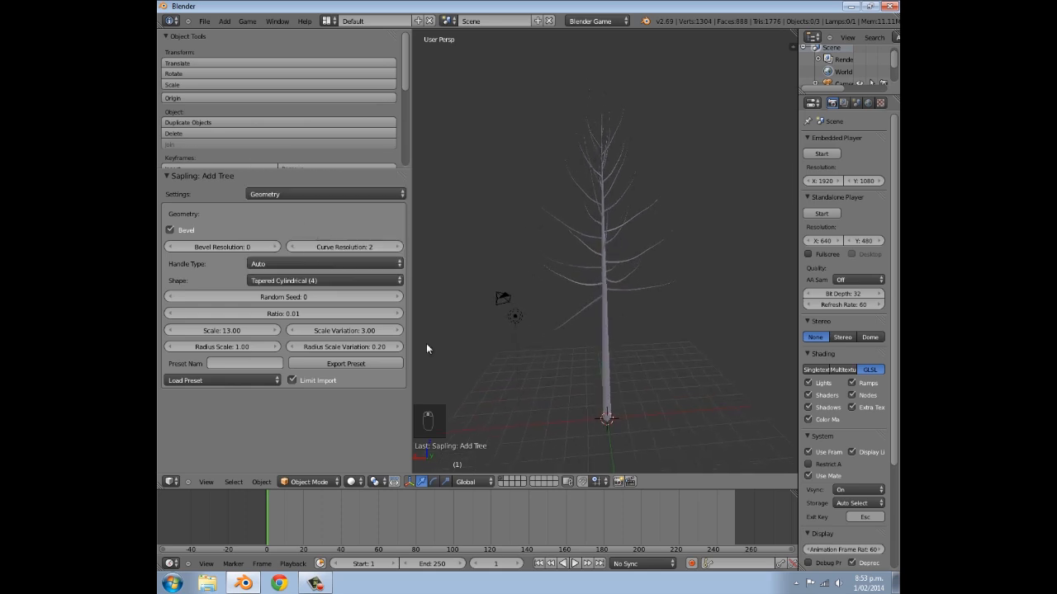
- Set the tree shape to Spherical (1) and the random seed to 4
left_click(289, 281)
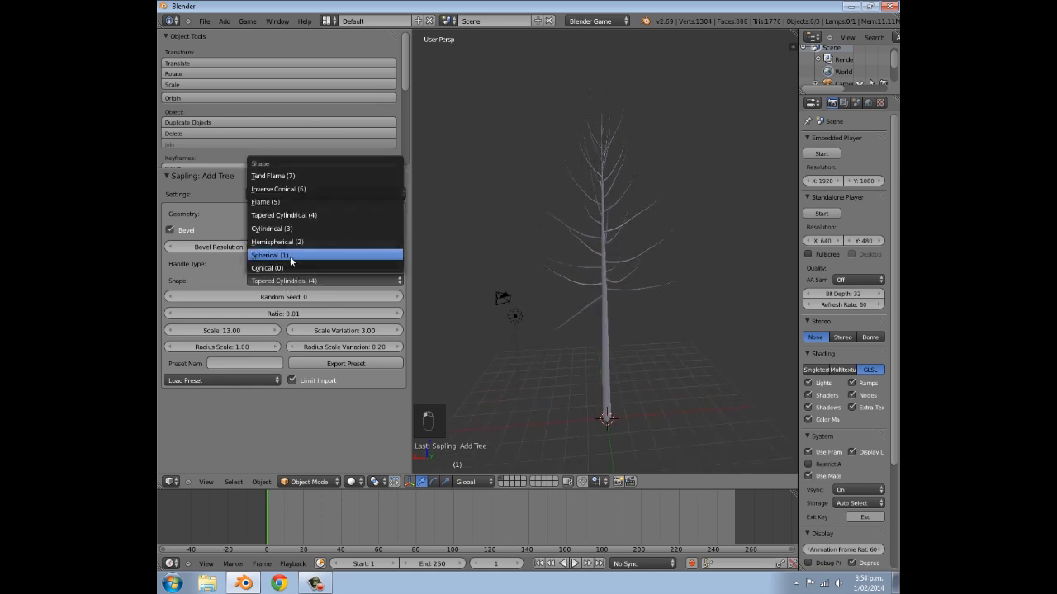
left_click(290, 256)
middle_click_drag(567, 247, 560, 357)
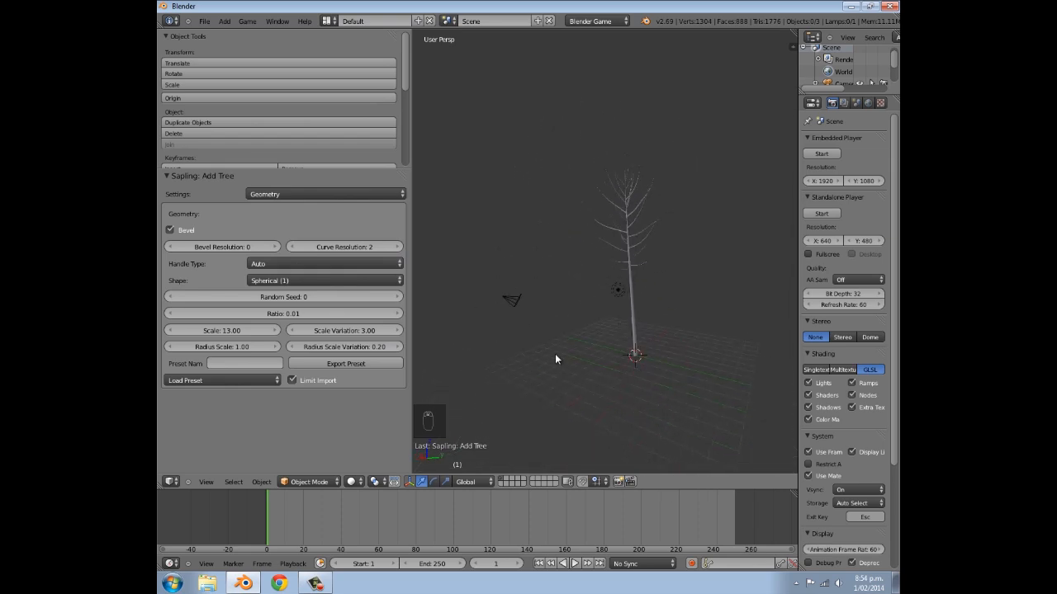
left_click(398, 298)
left_click(398, 298)
left_click(398, 298)
left_click(398, 298)
mouse_move(497, 300)
middle_mouse_down()
mouse_move(671, 294)
mouse_move(577, 297)
mouse_move(512, 314)
middle_mouse_up()
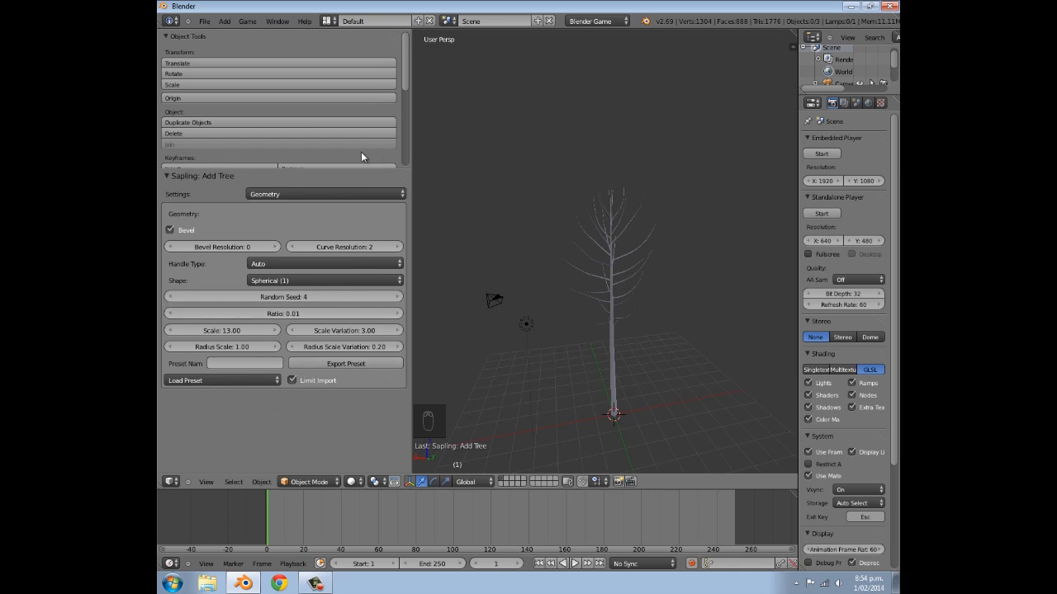
- Look through the available tree presets without loading one, and switch the Sapling settings to Branch Splitting
left_click(196, 381)
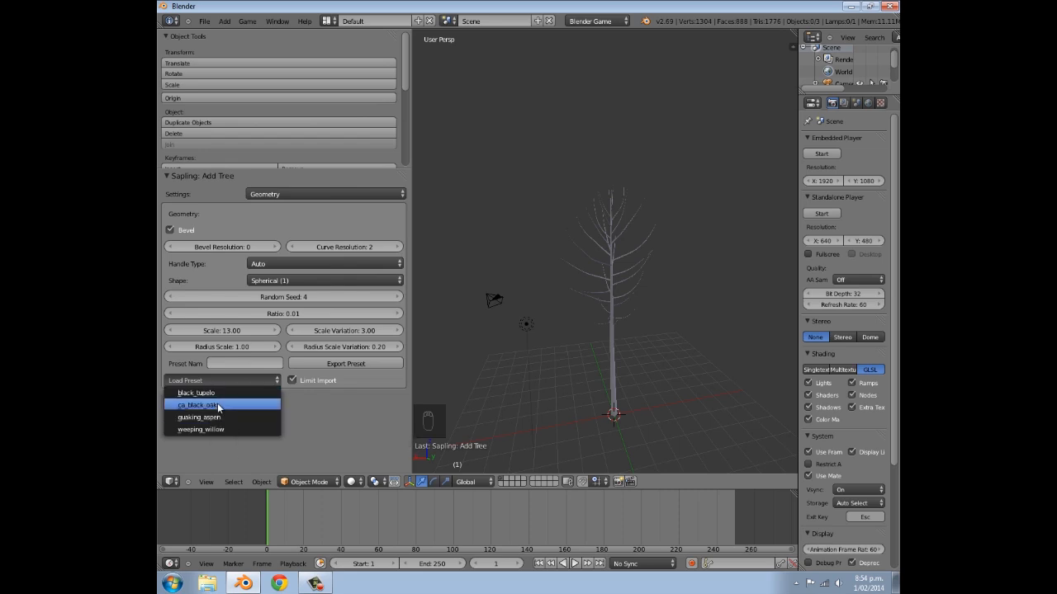
left_click(285, 193)
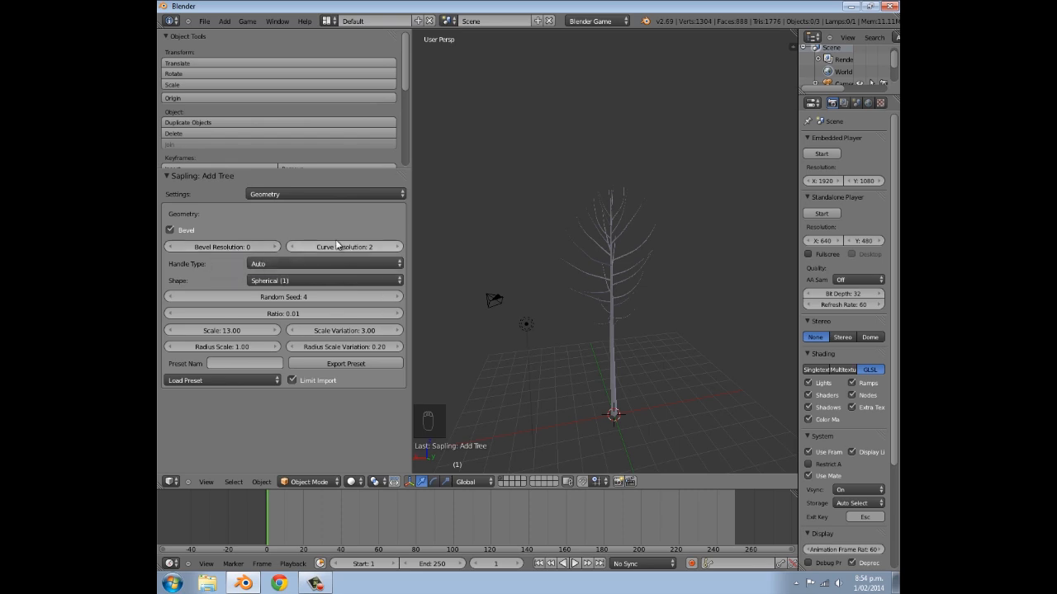
left_click(299, 194)
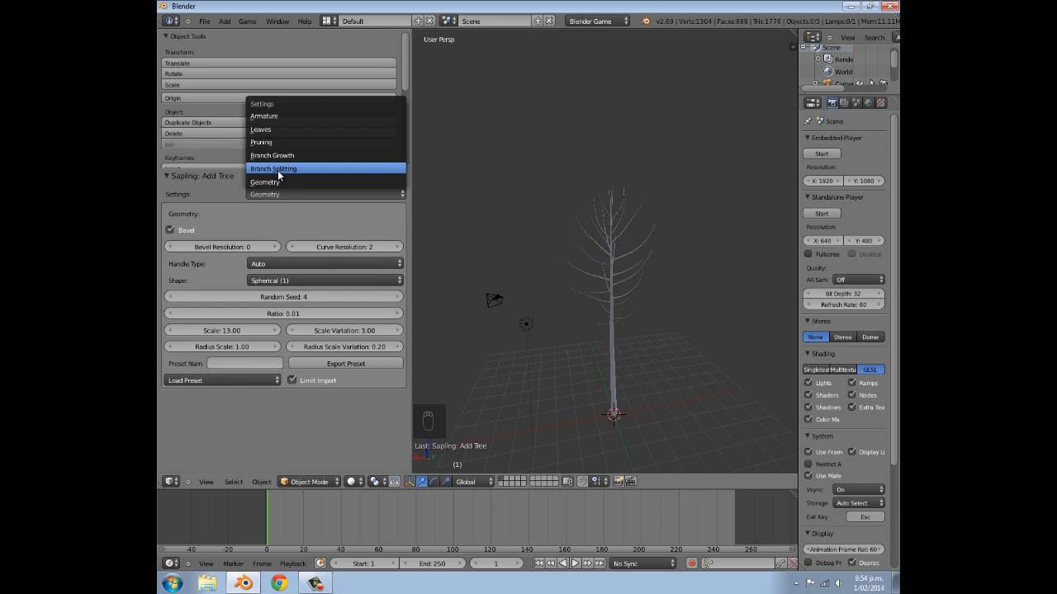
left_click(278, 170)
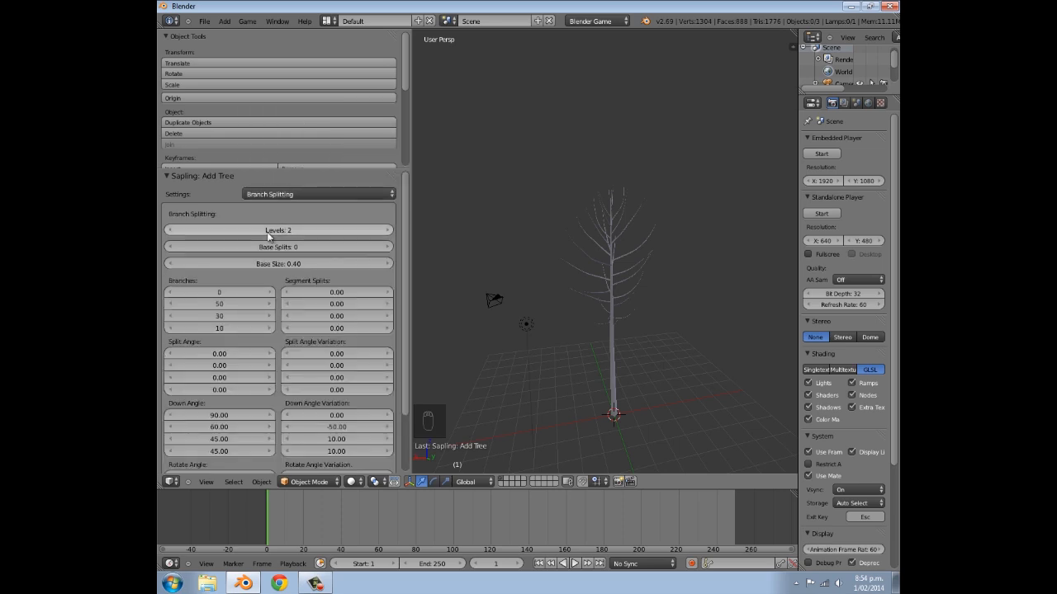
- Try 3 and 1 branching levels, inspecting the tree, and return the levels to 2
left_click(389, 232)
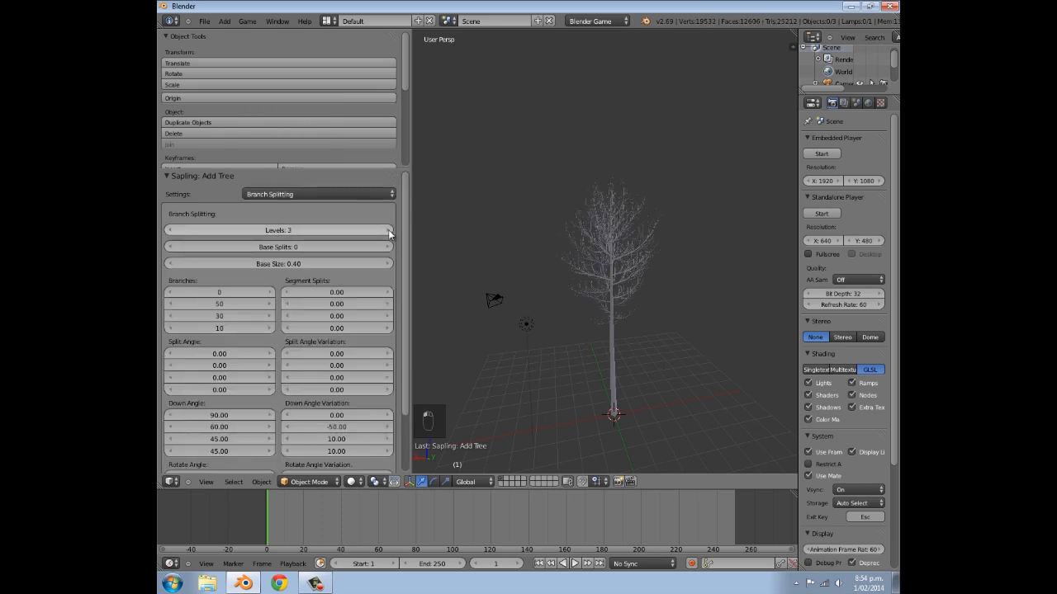
scroll(559, 313, "up", 6)
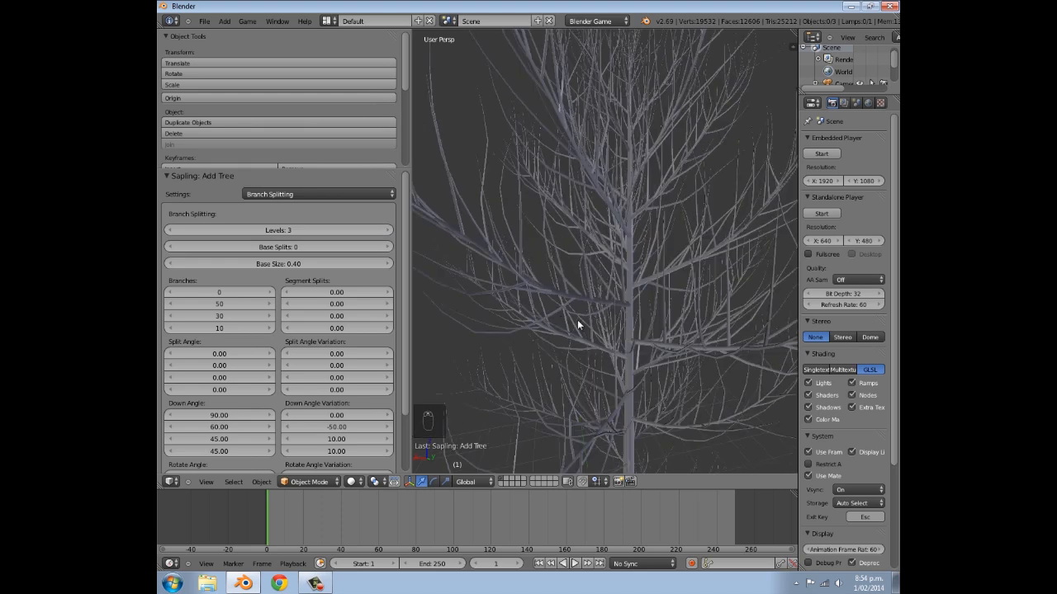
scroll(587, 312, "down", 5)
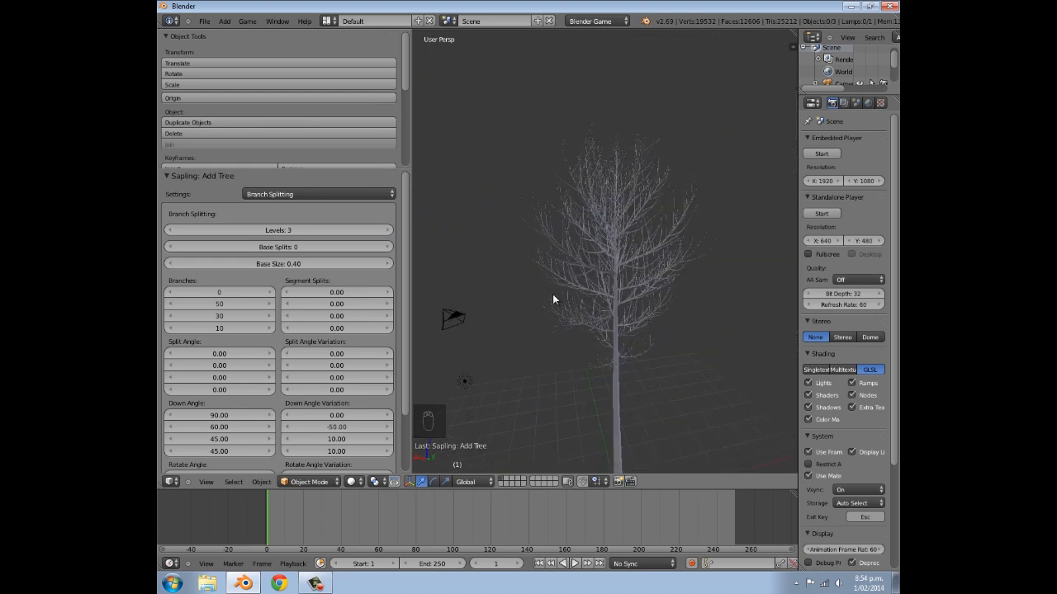
mouse_move(507, 297)
middle_mouse_down()
mouse_move(543, 316)
mouse_move(518, 306)
middle_mouse_up()
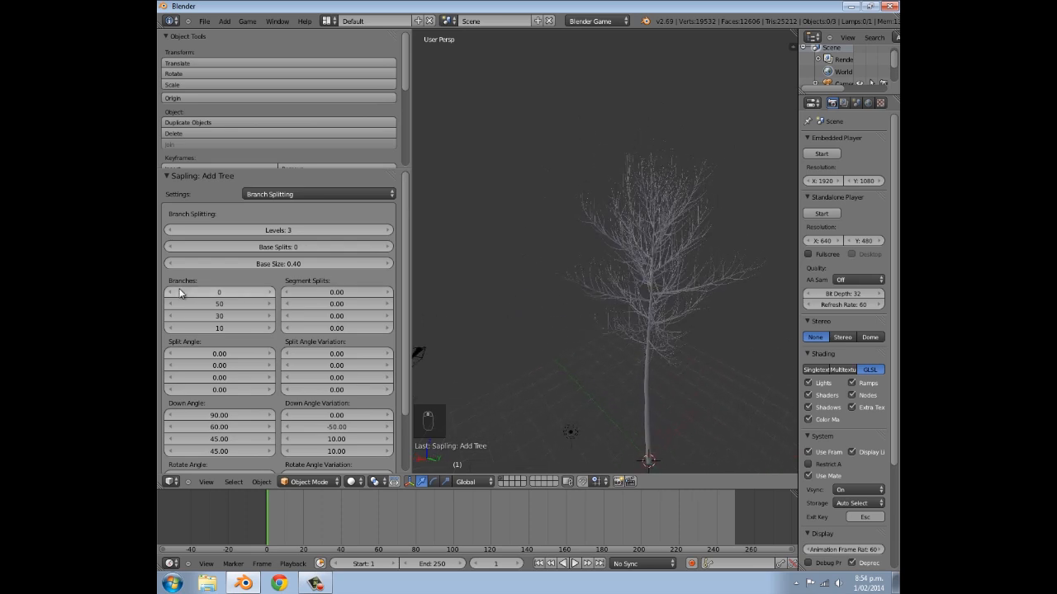
left_click(172, 231)
left_click(177, 231)
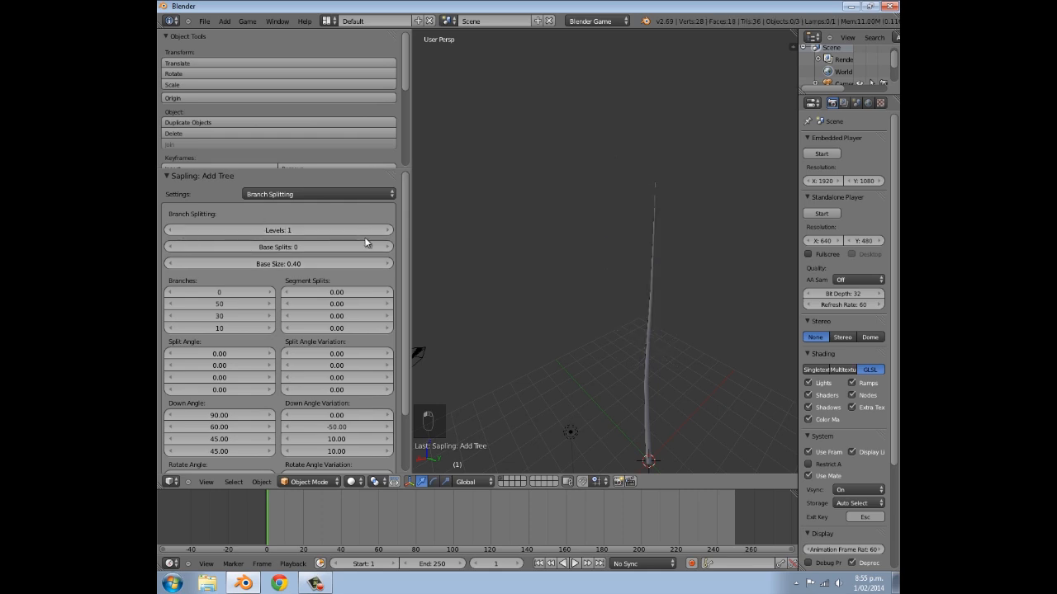
left_click(386, 234)
scroll(640, 295, "up", 3)
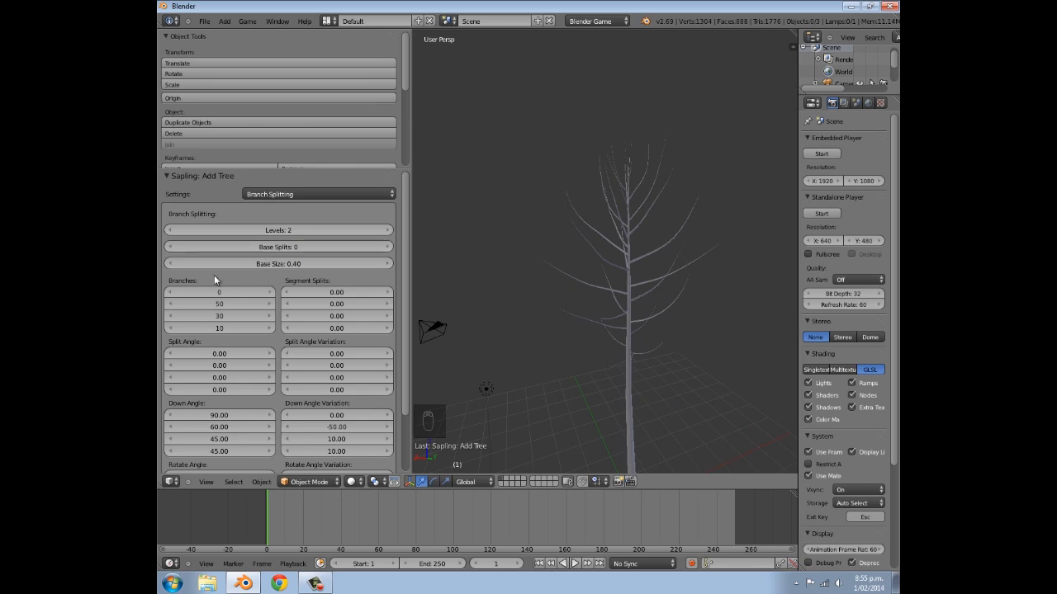
- Try raising the tree's base splits from 1 upward, and return them to 0
left_click(388, 248)
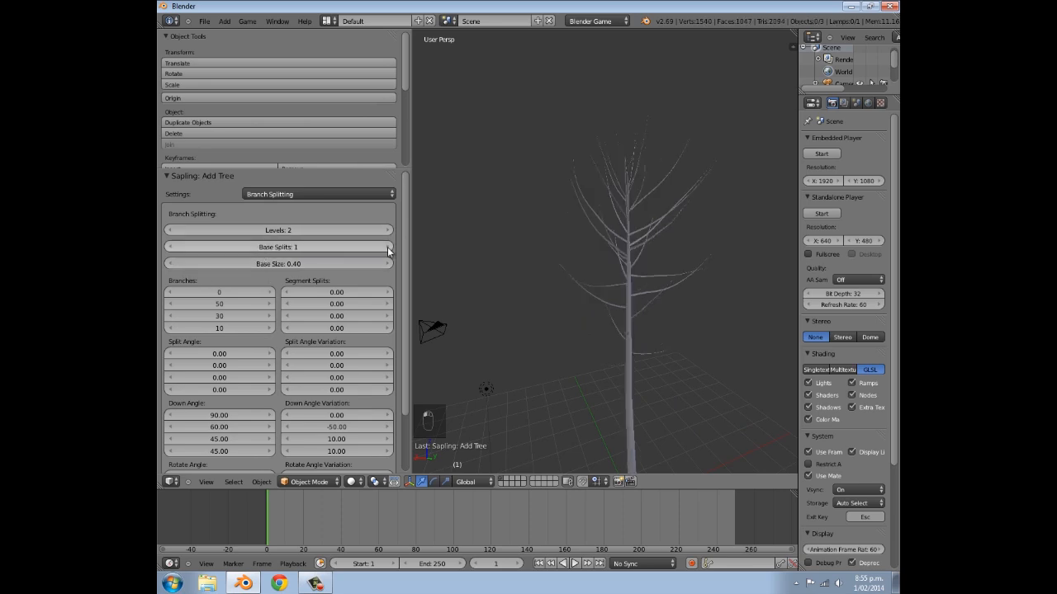
left_click(389, 249)
middle_click_drag(606, 264, 642, 362)
left_click(170, 249)
left_click(170, 249)
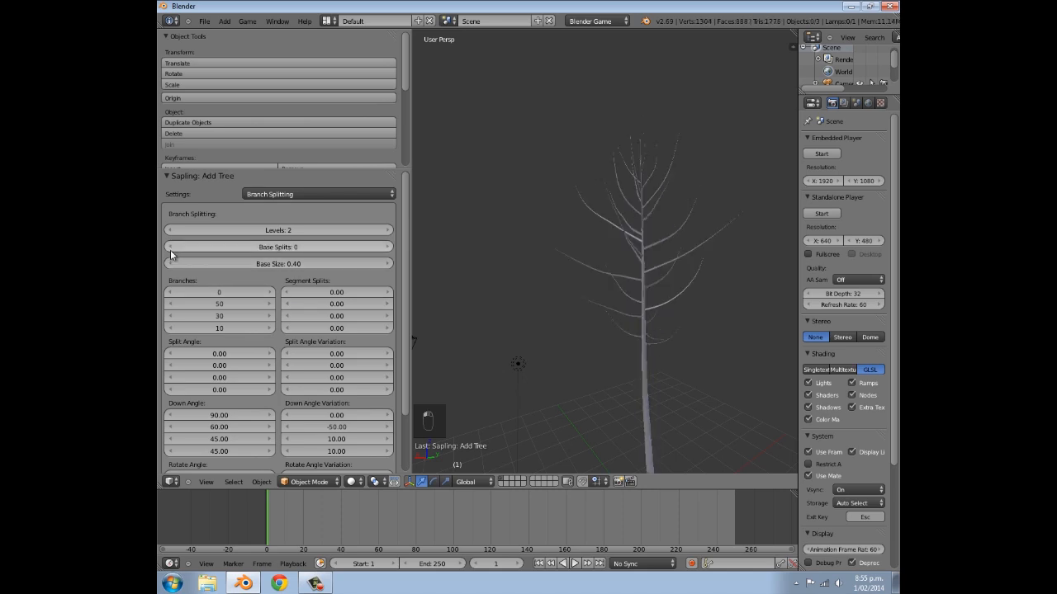
- Adjust the tree's base size to 0.26, checking from several angles how low the branches start
middle_click_drag(603, 238, 533, 231)
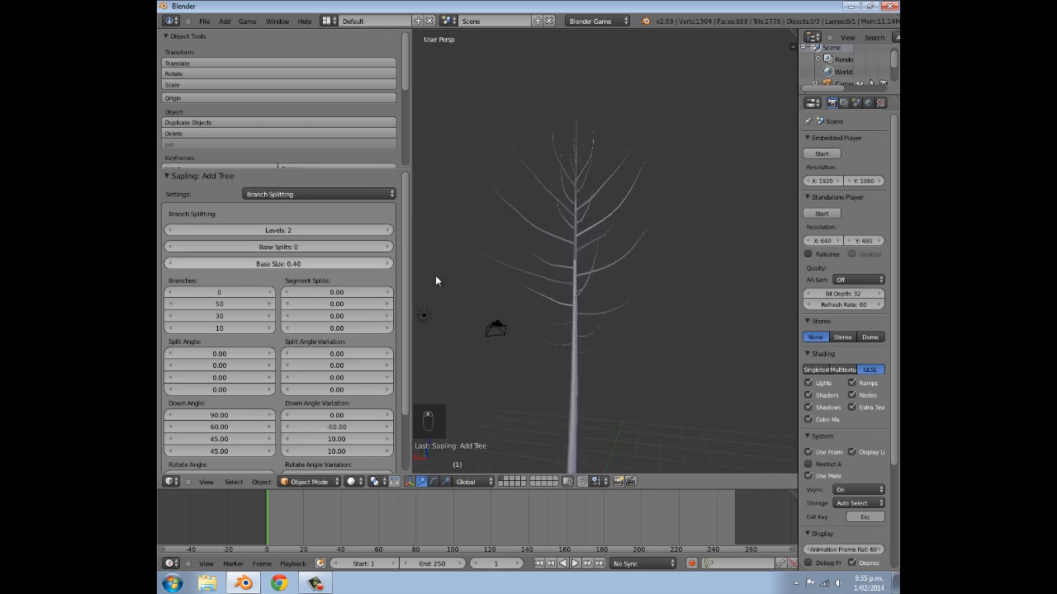
scroll(578, 364, "up", 3)
middle_click_drag(578, 370, 409, 337)
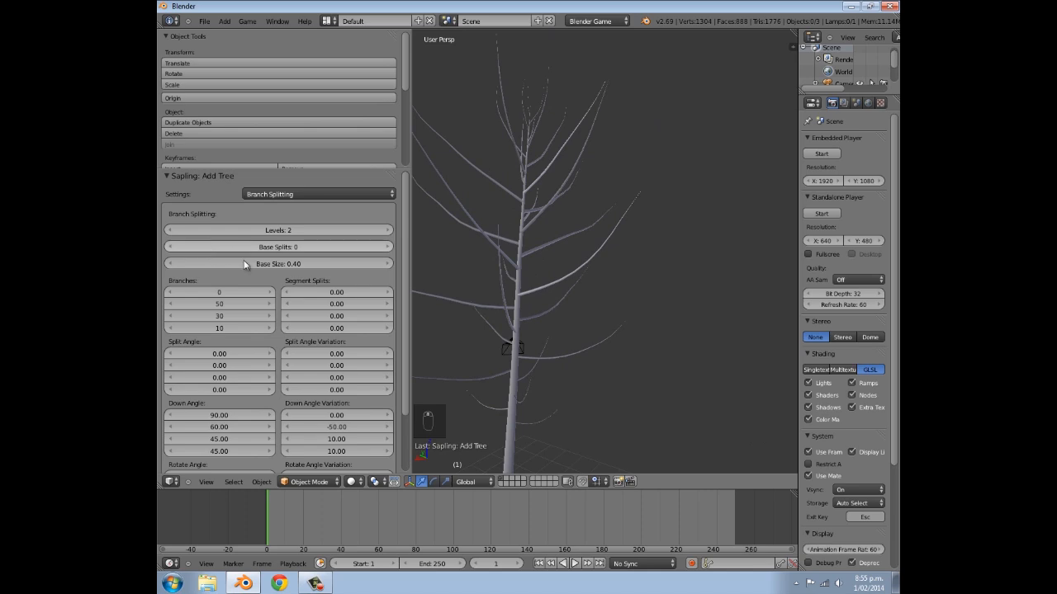
middle_click_drag(517, 376, 578, 321)
scroll(578, 321, "down", 2)
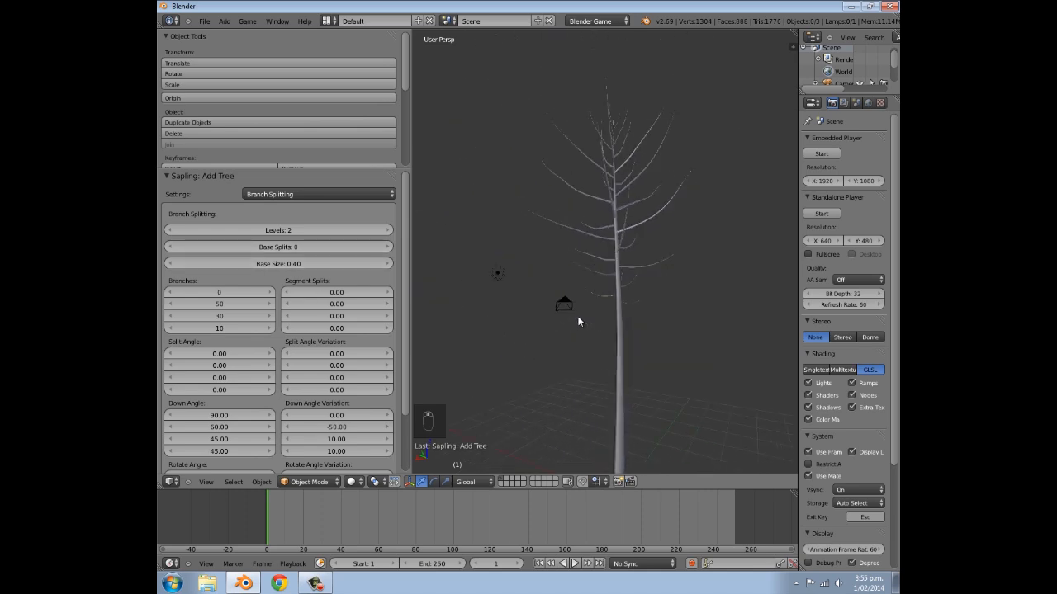
left_click(174, 264)
left_click(174, 263)
scroll(587, 333, "down", 2)
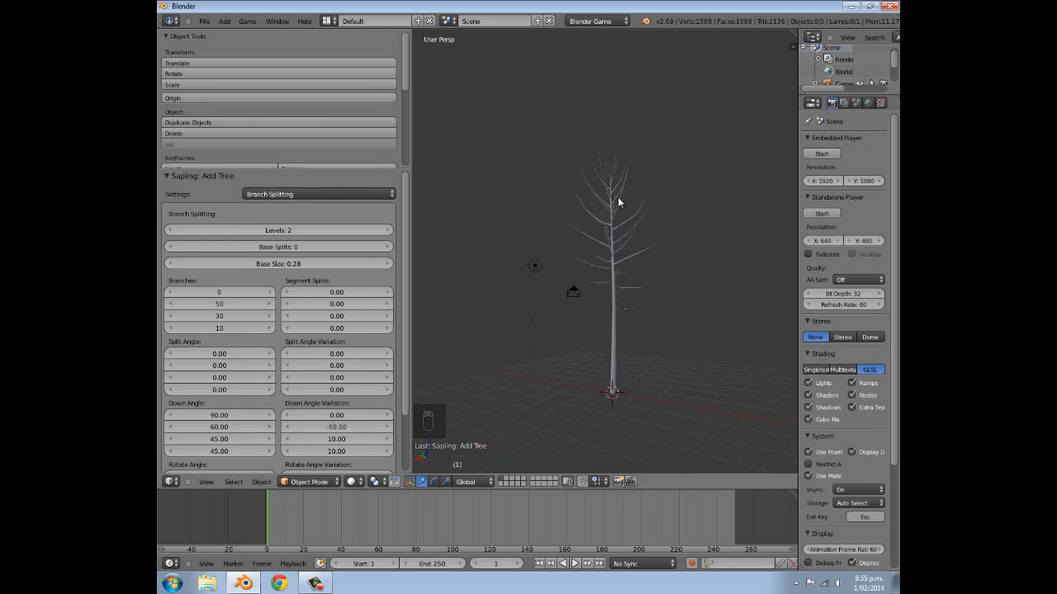
mouse_move(255, 260)
left_mouse_down()
mouse_move(368, 284)
mouse_move(255, 266)
left_mouse_up()
scroll(537, 410, "up", 4)
middle_click_drag(538, 410, 582, 374)
scroll(582, 374, "down", 3)
mouse_move(257, 266)
left_mouse_down()
mouse_move(239, 263)
mouse_move(265, 265)
left_mouse_up()
middle_click_drag(687, 375, 578, 338)
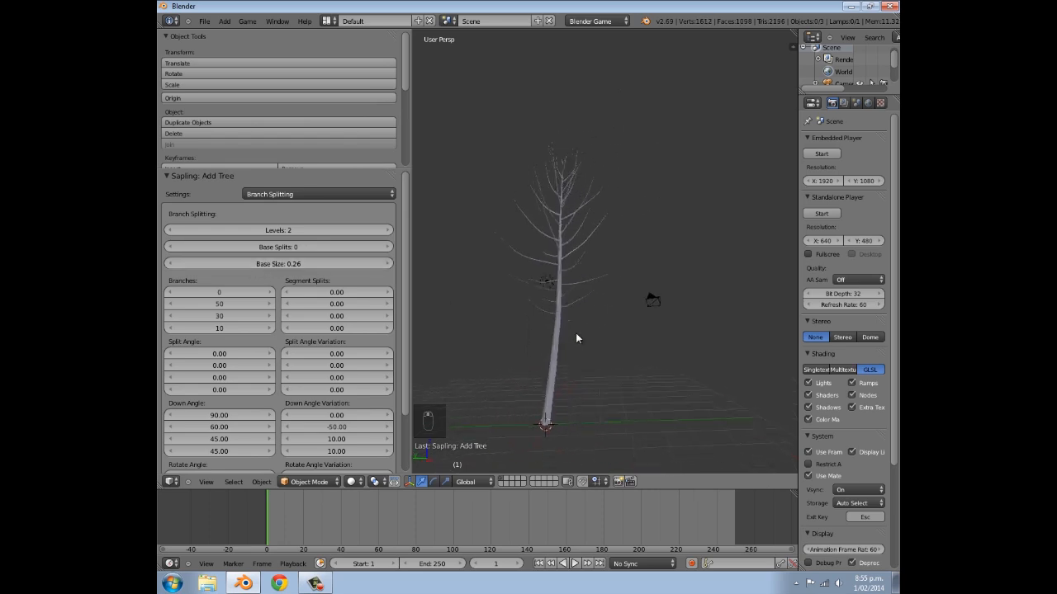
scroll(606, 370, "up", 2)
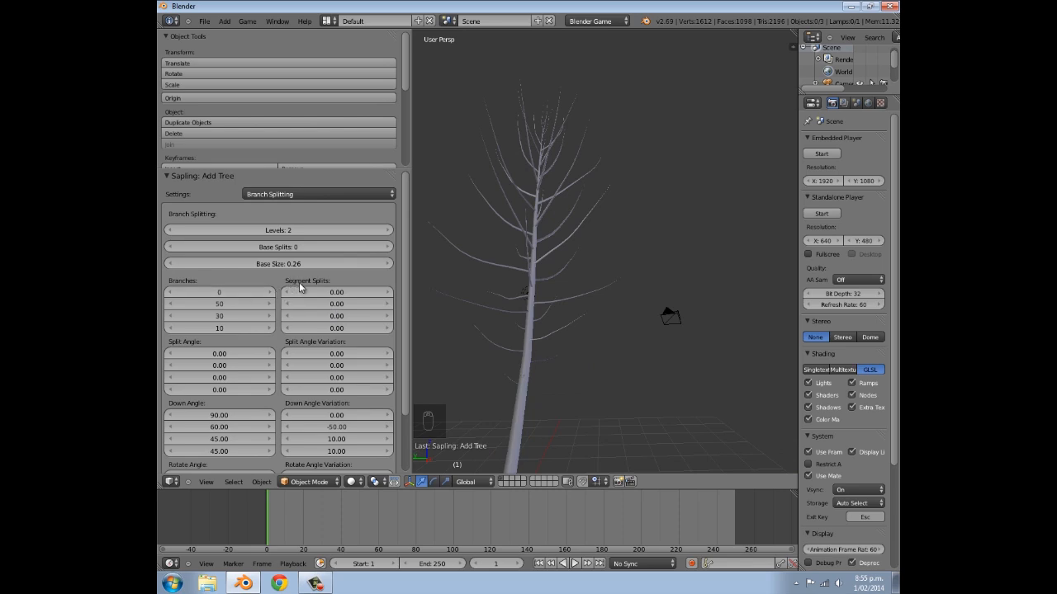
- Switch the Sapling settings to Leaves and enable showing leaves on the tree
left_click(316, 195)
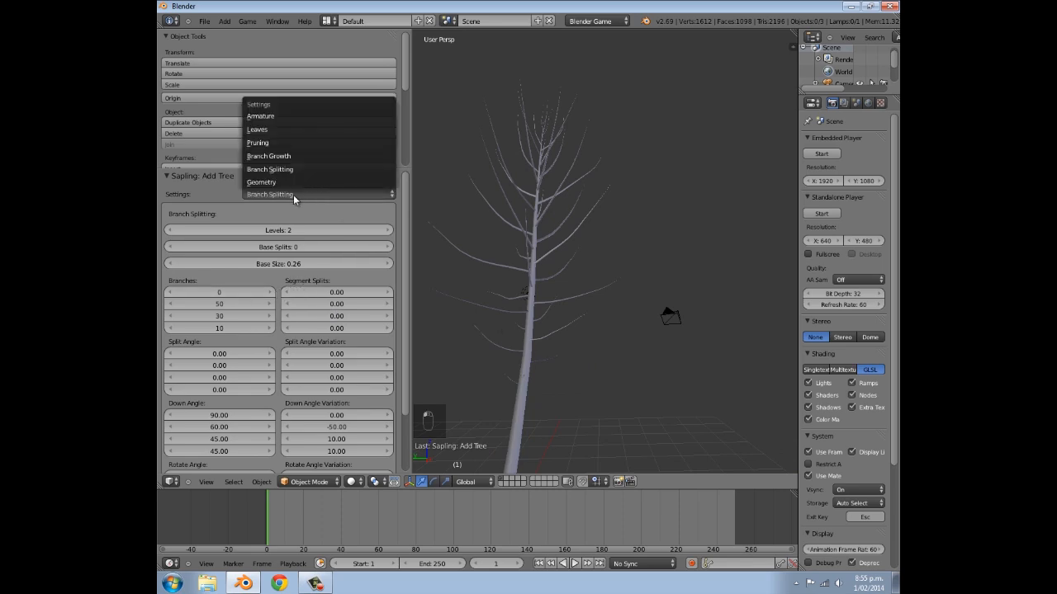
left_click(278, 132)
left_click(170, 230)
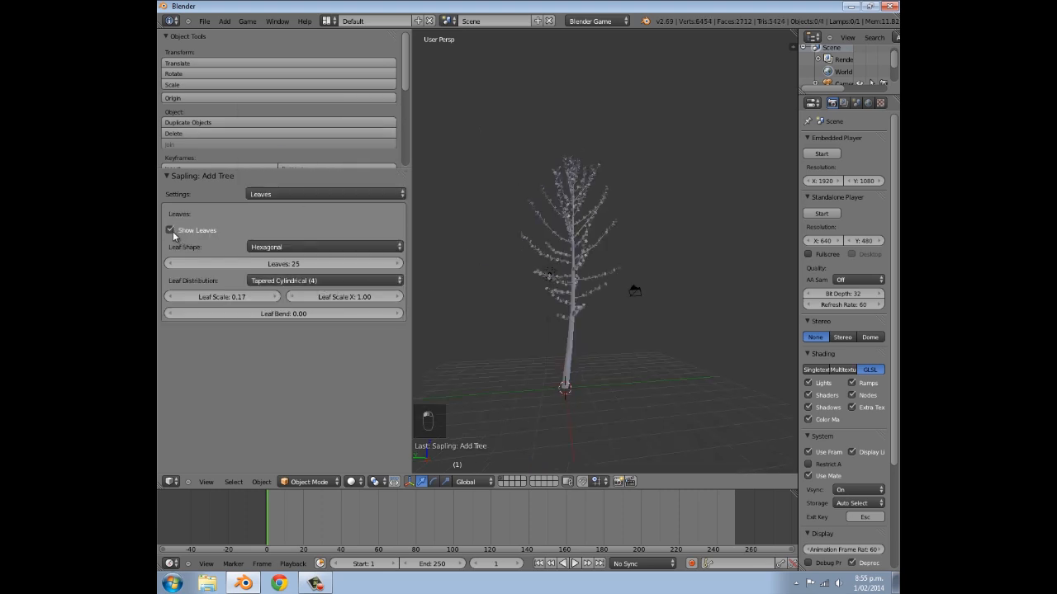
- Set the Sapling leaf shape to Rectangular and the number of leaves to 1
left_click(269, 247)
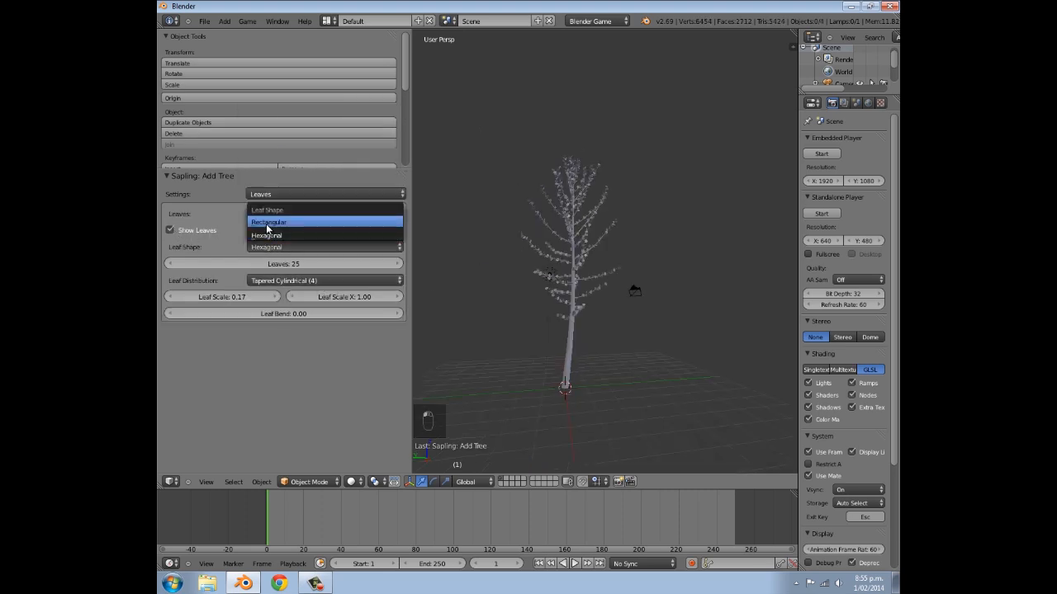
left_click(266, 223)
left_click(277, 265)
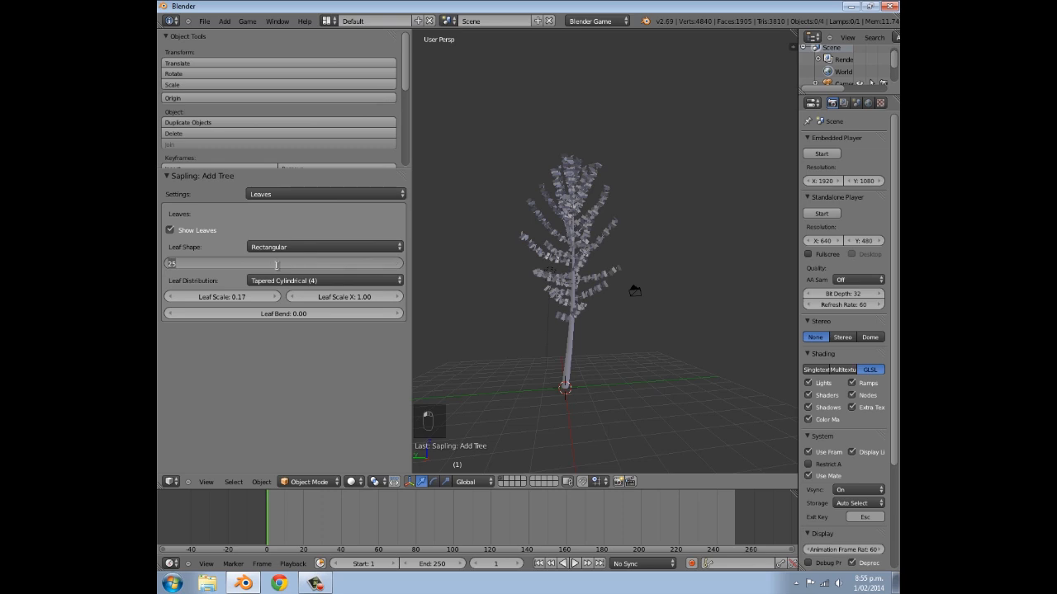
type("1")
key("Return")
left_click(399, 264)
left_click(399, 264)
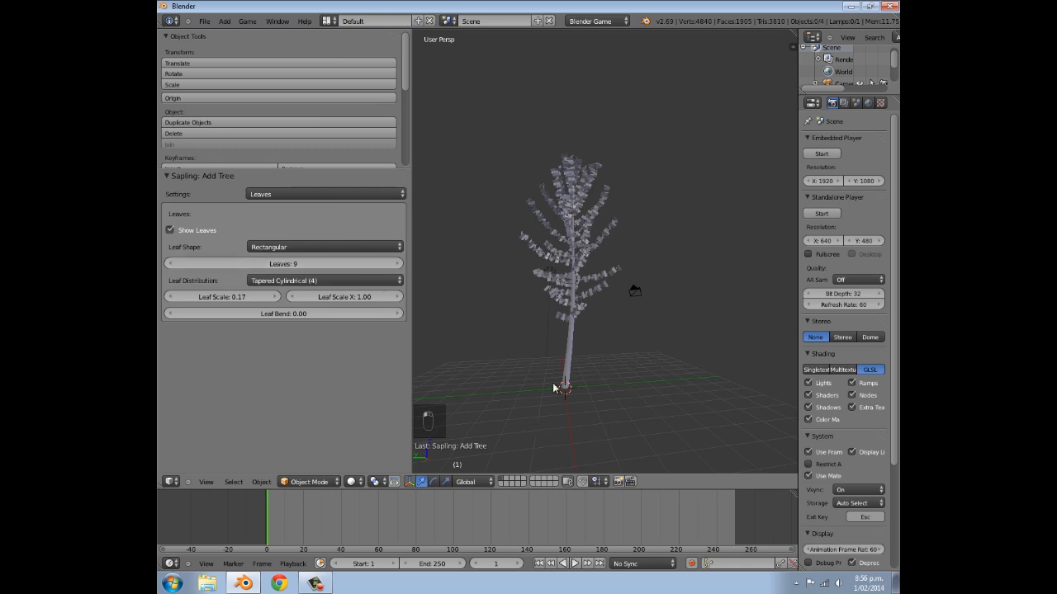
left_click(281, 263)
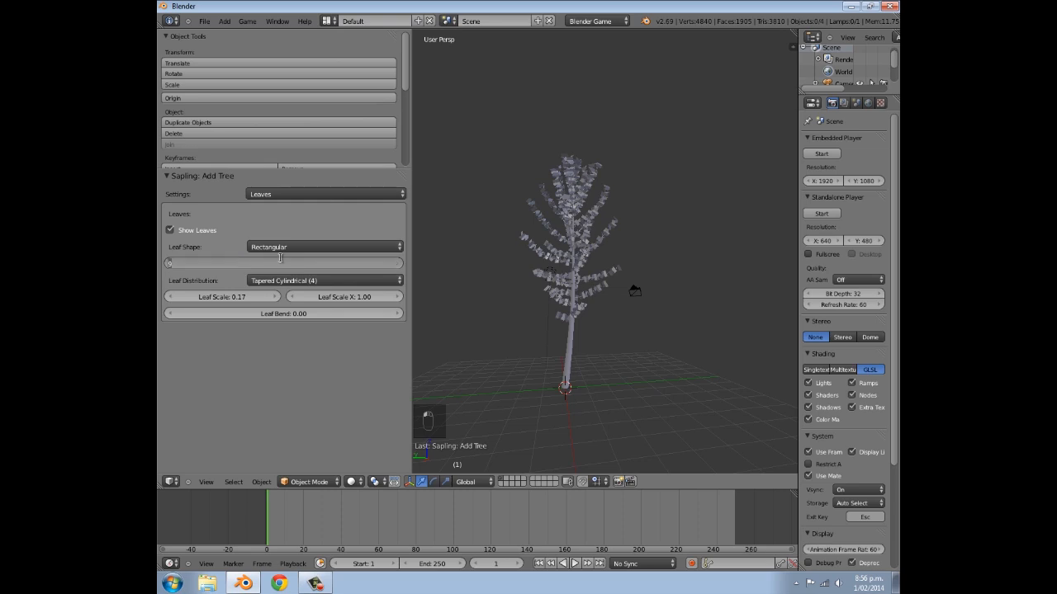
type("1")
key("Return")
- Try the Tapered Cylindrical and Inverse Conical leaf distributions, and settle on Spherical (1)
left_click(349, 281)
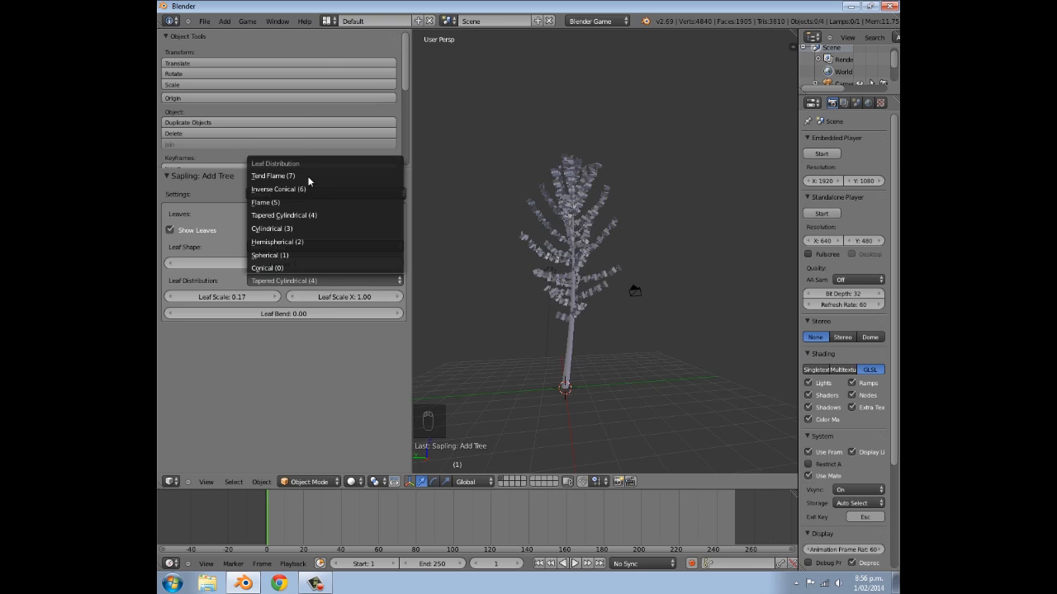
left_click(282, 255)
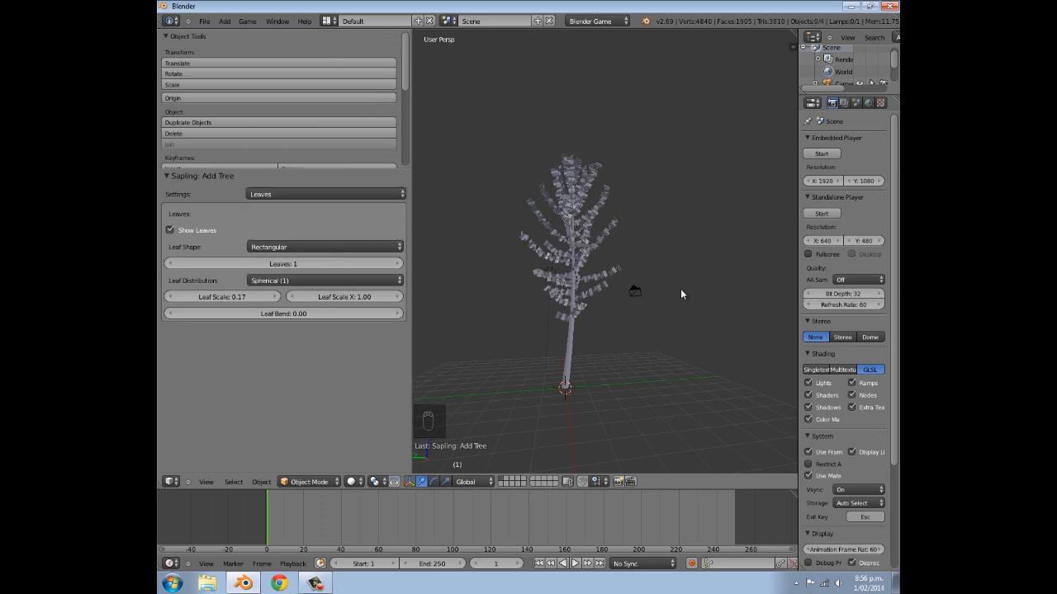
left_click(282, 282)
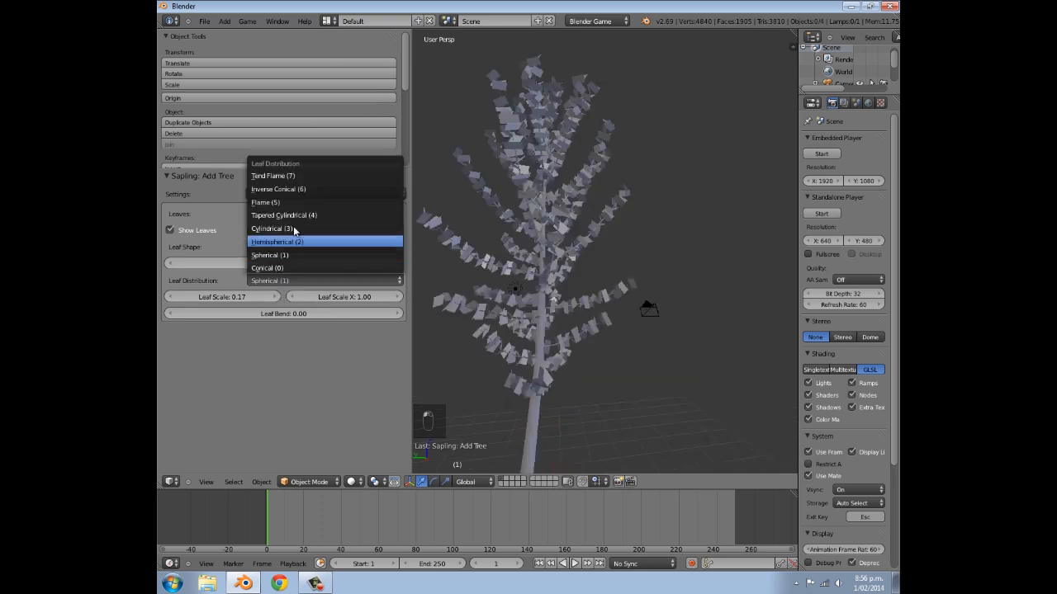
left_click(302, 214)
left_click(303, 280)
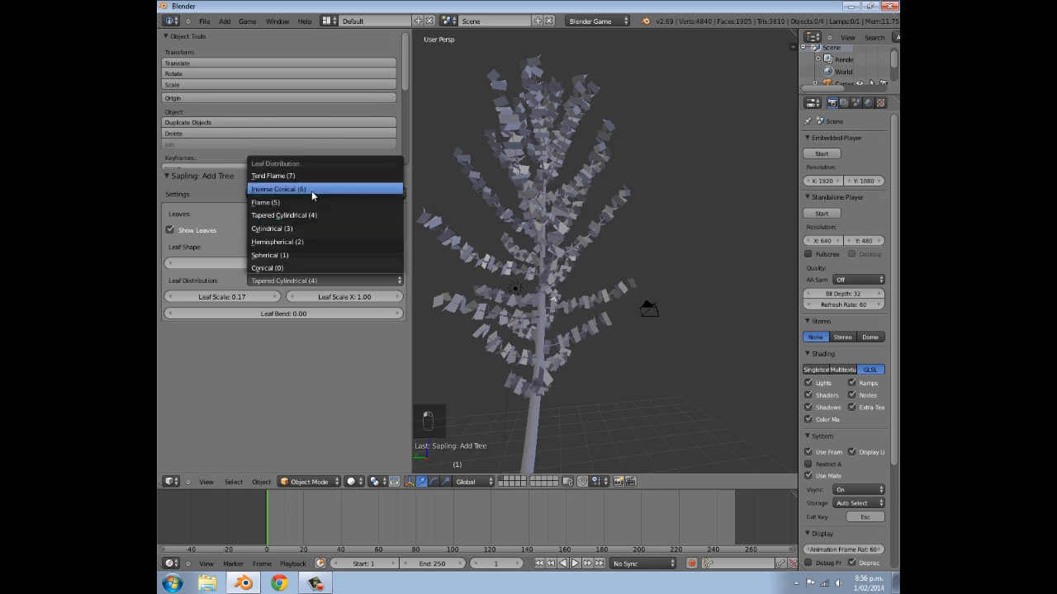
left_click(311, 191)
left_click(302, 279)
left_click(299, 257)
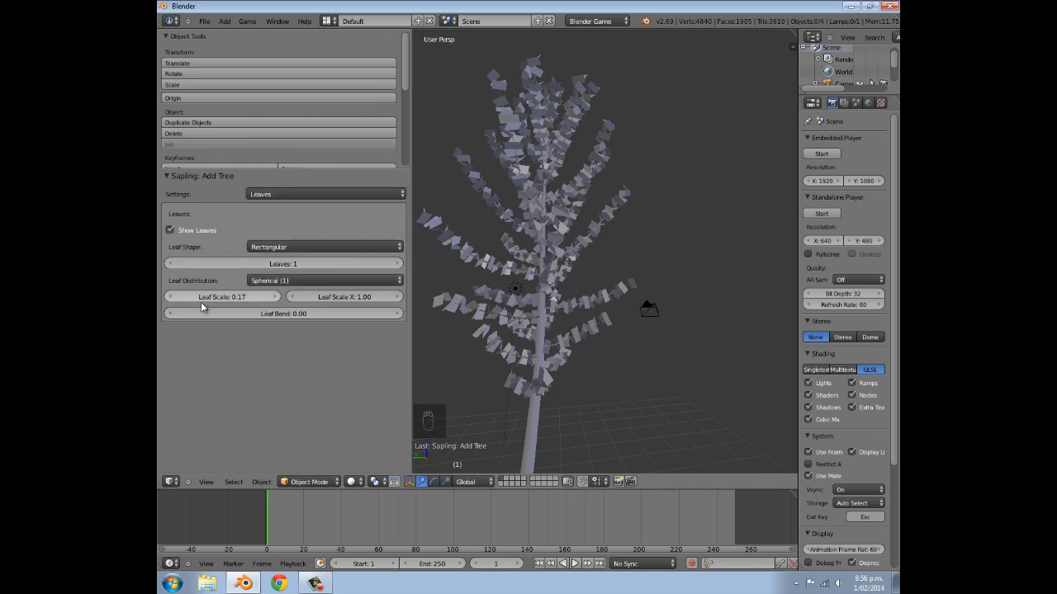
- Set the horizontal leaf scale, Leaf Scale X, to 0.50 and check the foliage from another angle
left_click(341, 297)
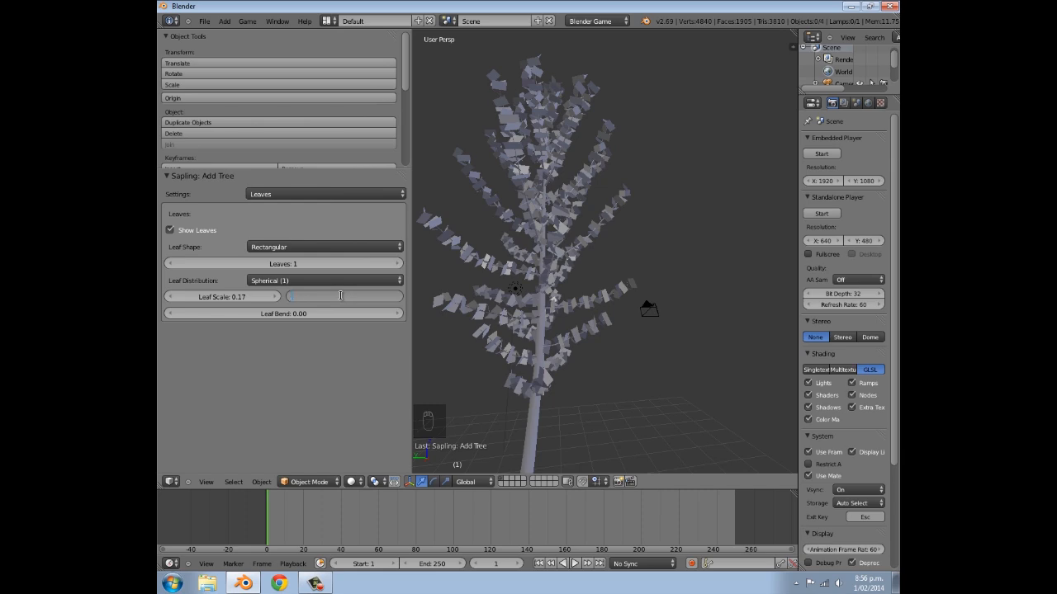
key("Return")
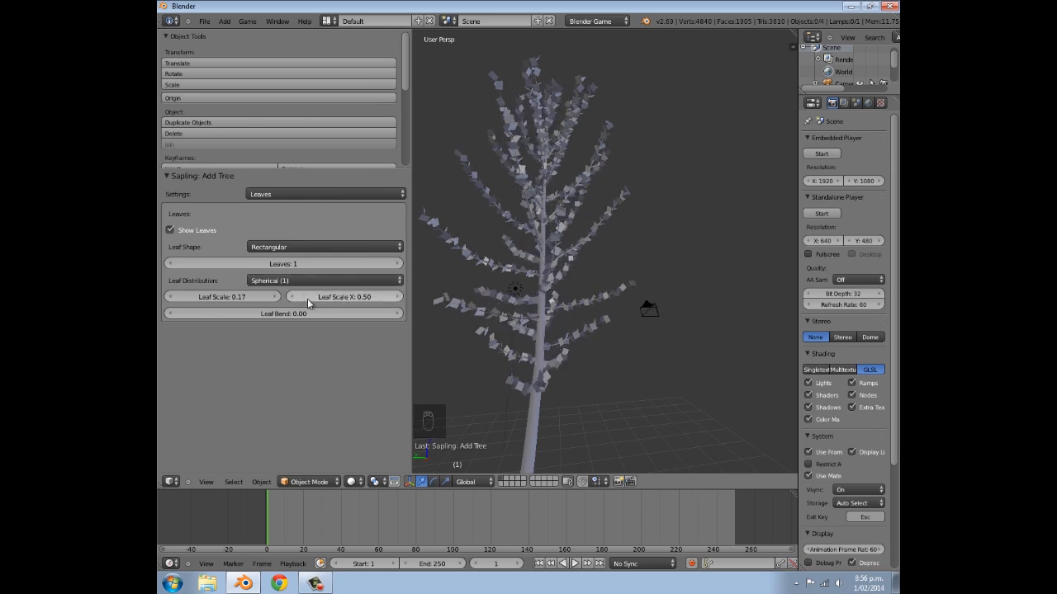
middle_click_drag(459, 343, 518, 304)
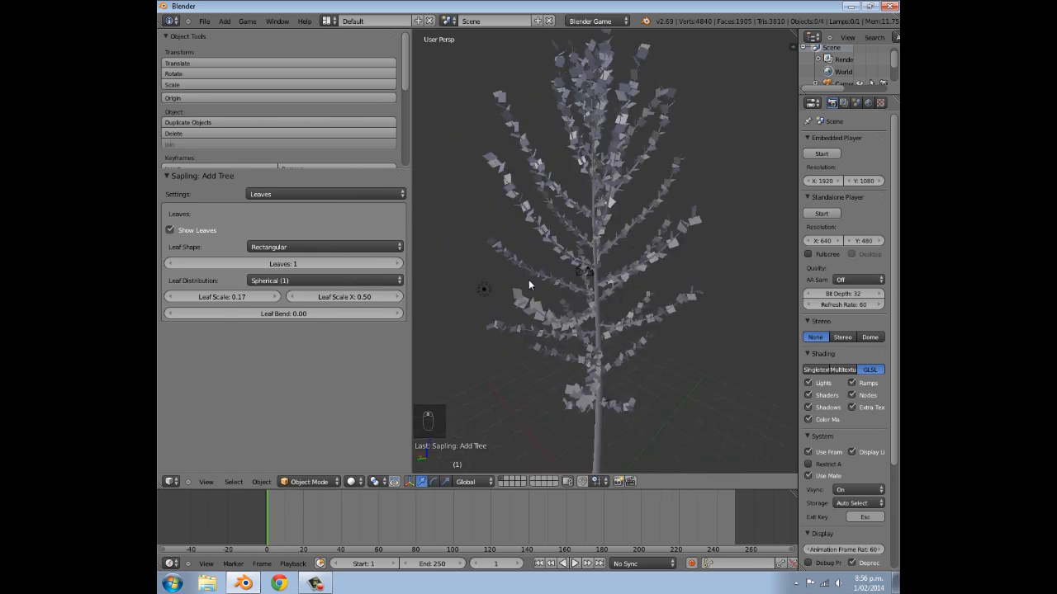
- Set the leaf scale to 2.50 and widen the 3D view to inspect the whole tree
left_click(228, 300)
type("2")
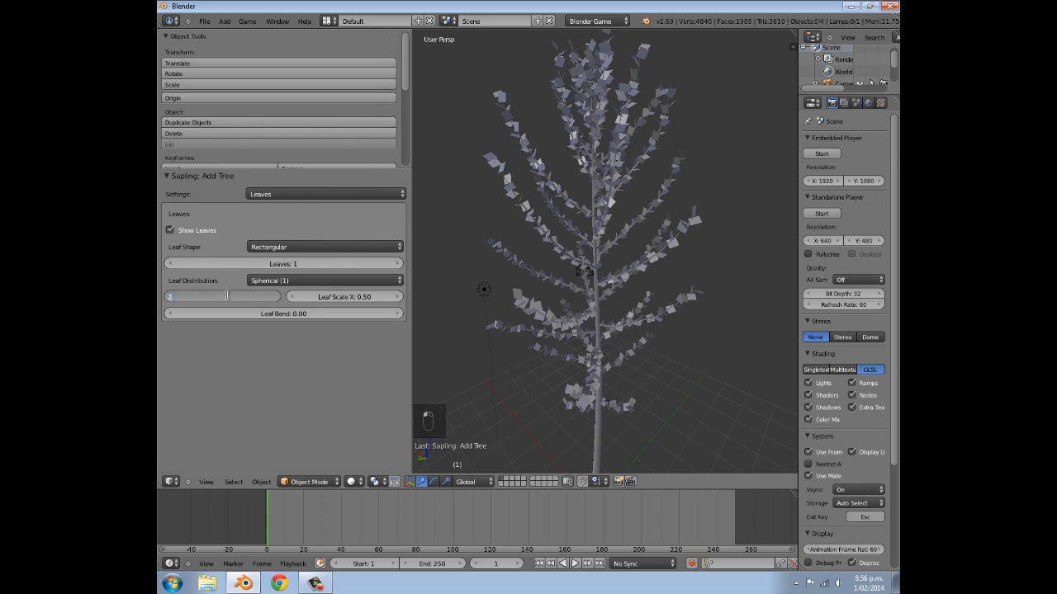
type(".5")
key("Return")
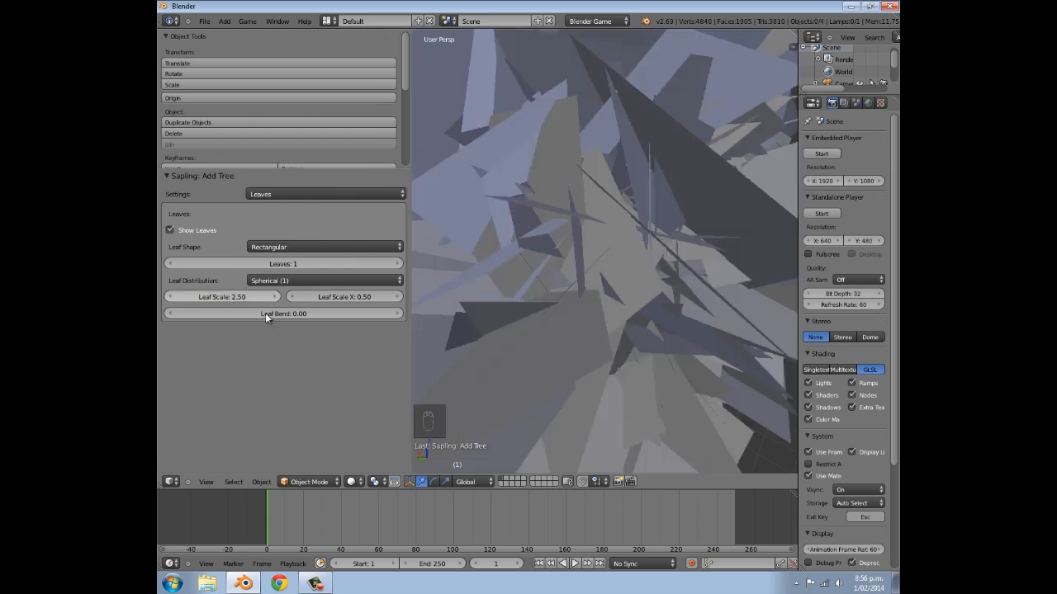
scroll(496, 358, "down", 6)
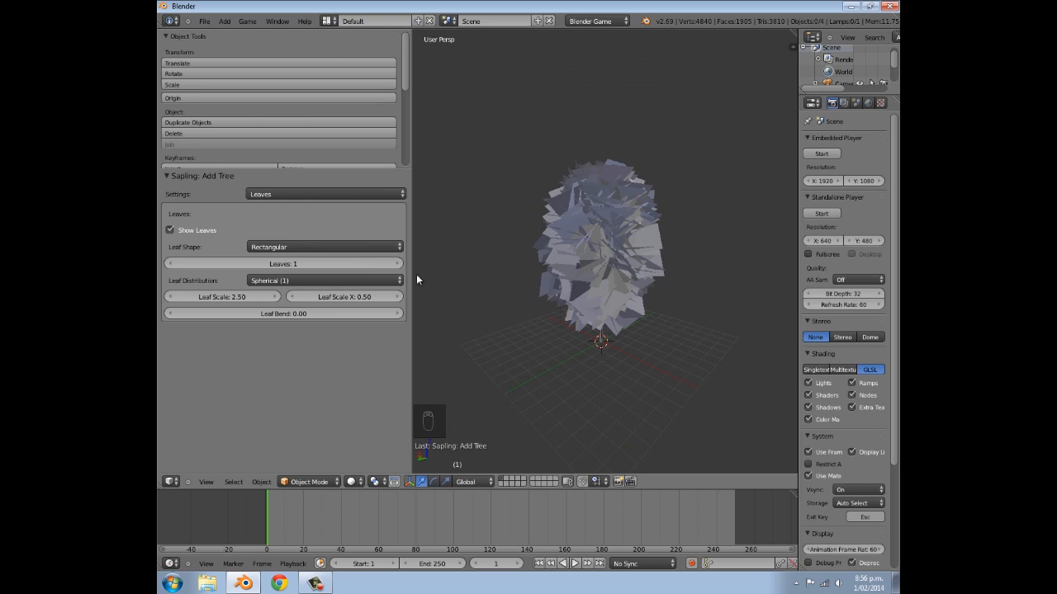
left_click_drag(407, 270, 228, 246)
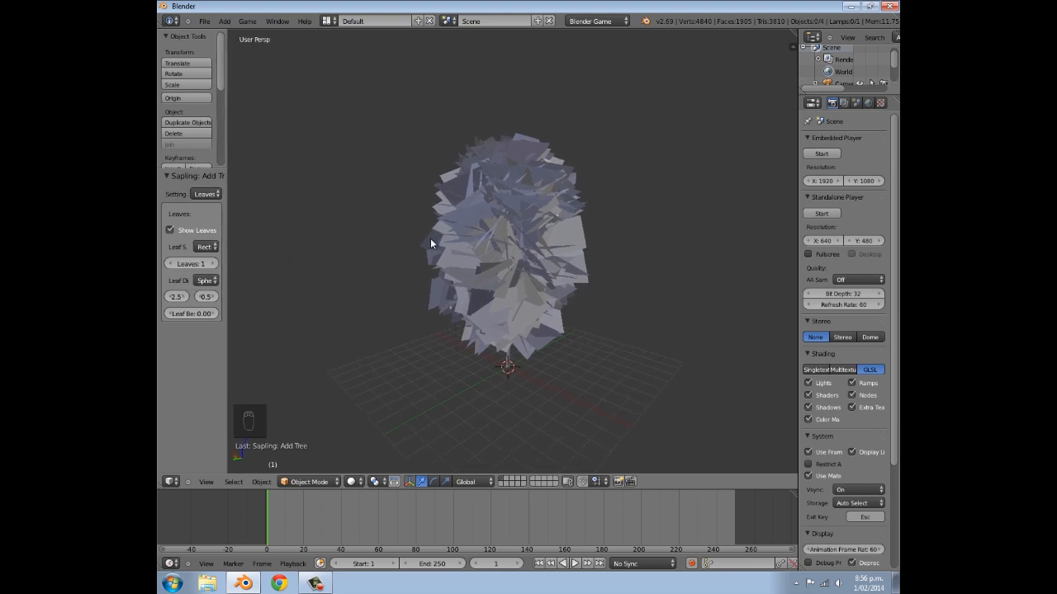
scroll(434, 252, "down", 3)
scroll(438, 266, "up", 3)
middle_click_drag(600, 234, 529, 234)
- Examine the leaves mesh and the tree's trunk curve separately in Edit Mode
right_click(495, 232)
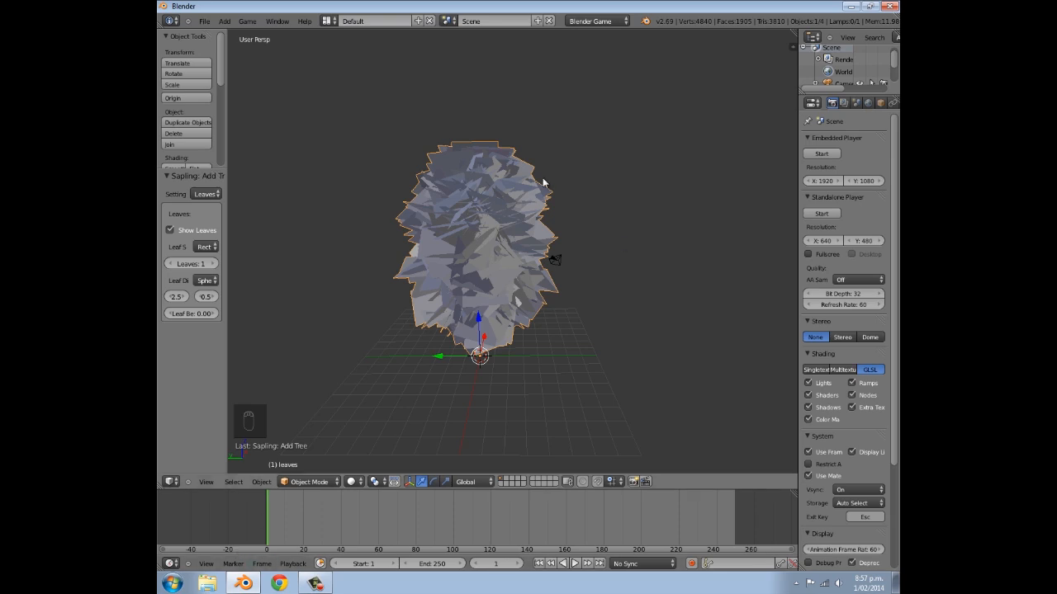
key("Tab")
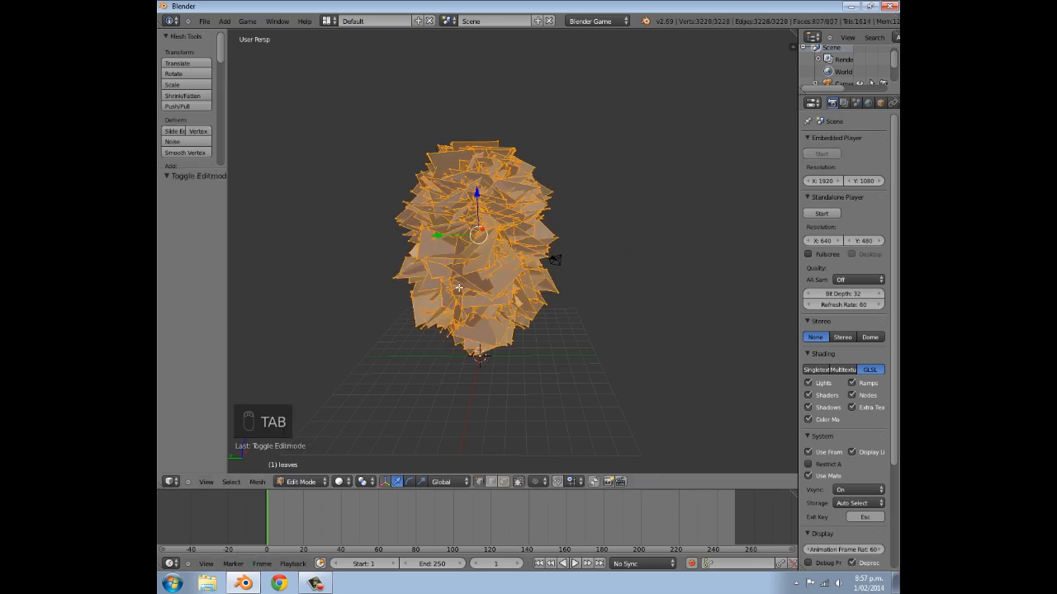
middle_click_drag(468, 269, 541, 241)
key("Tab")
right_click(520, 357)
key("Tab")
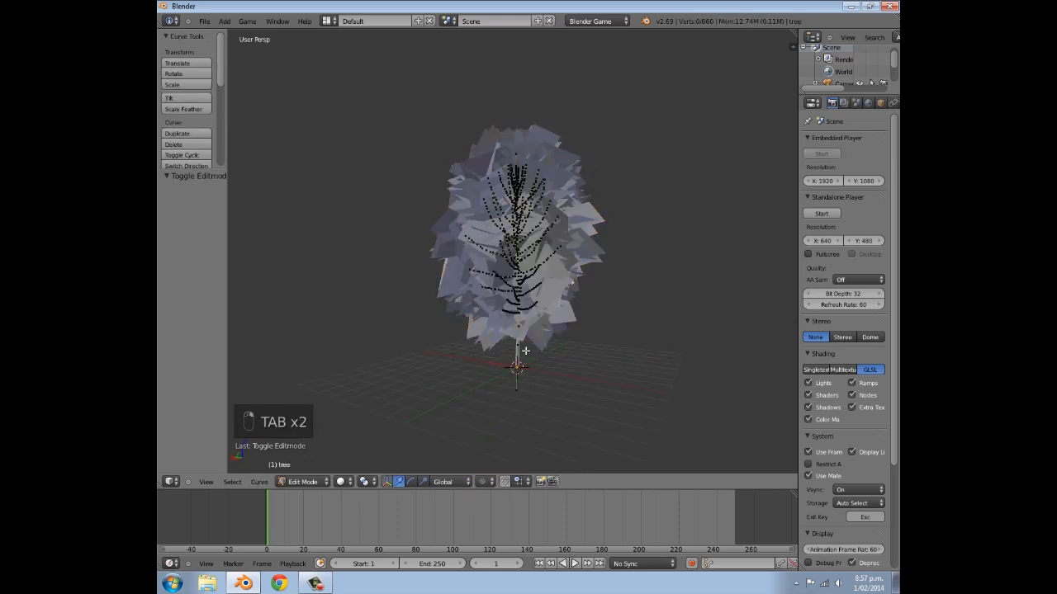
scroll(502, 325, "up", 8)
scroll(548, 297, "down", 8)
key("Tab")
- In face selection on the leaves mesh, randomly select 75% of the faces and delete them
right_click(544, 307)
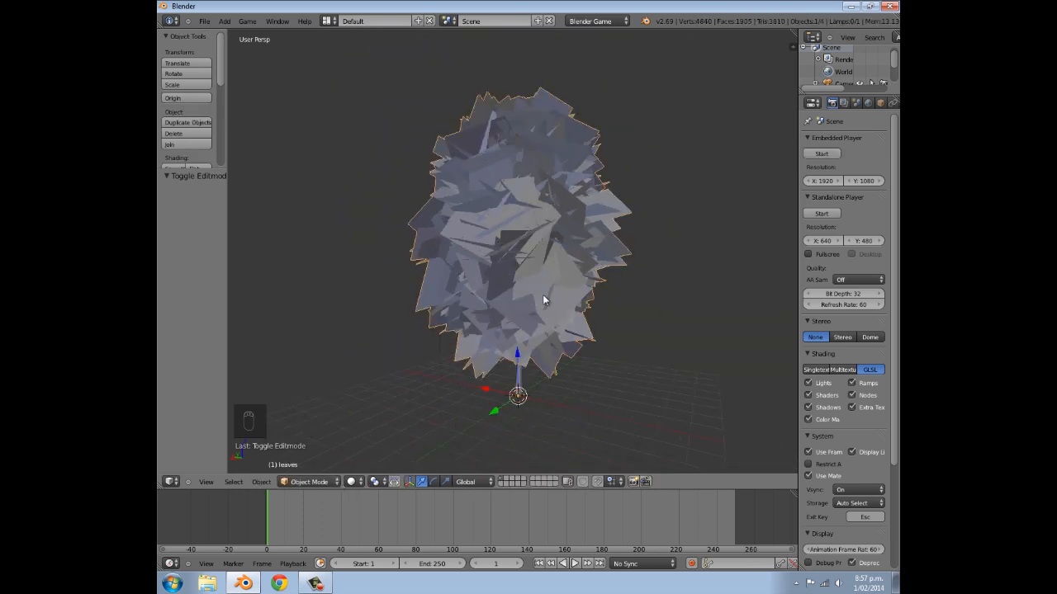
key("Tab")
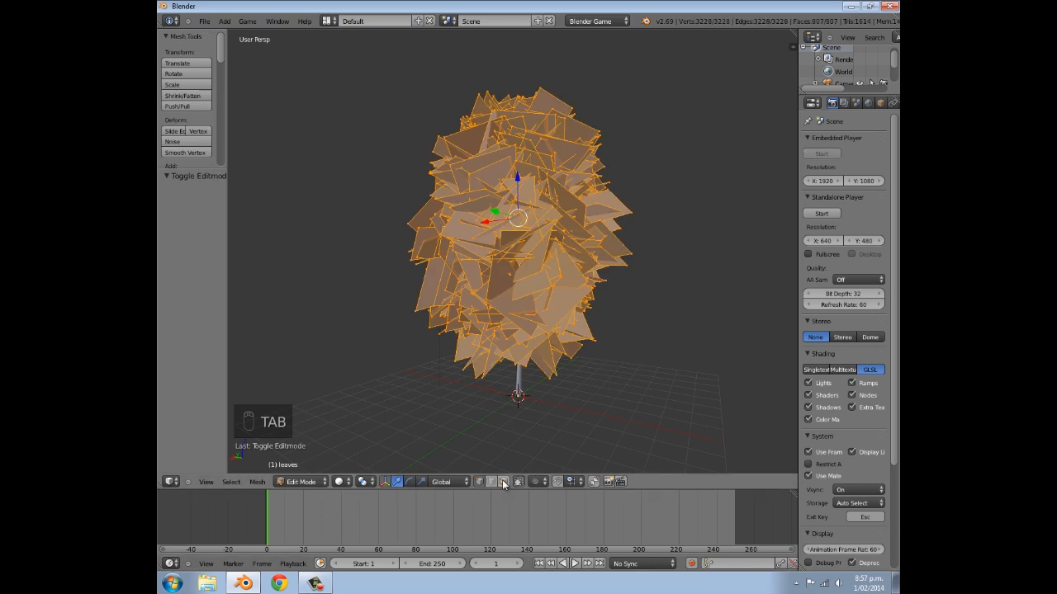
left_click(236, 482)
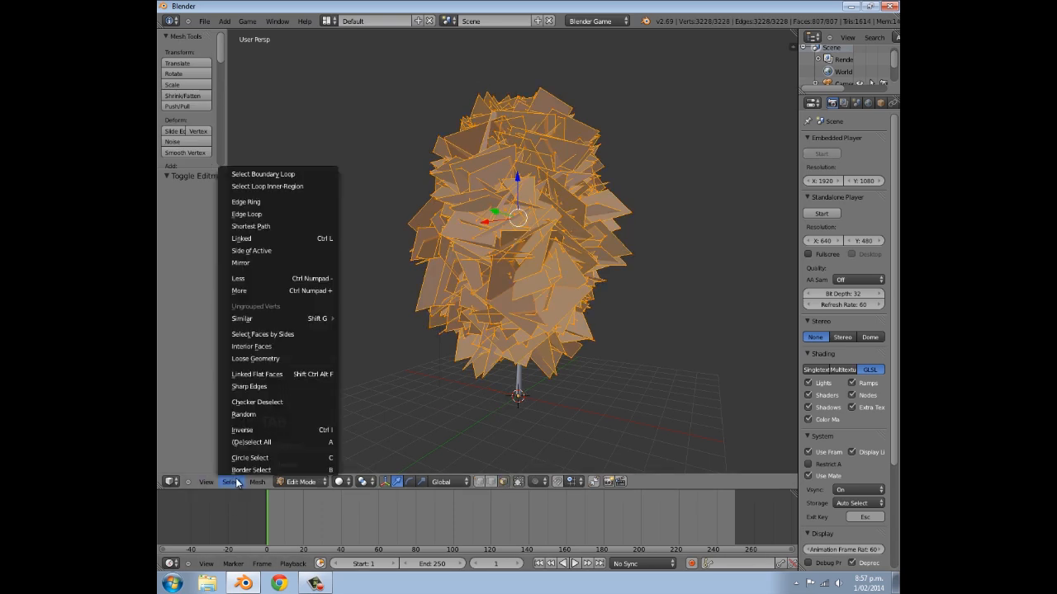
left_click(261, 414)
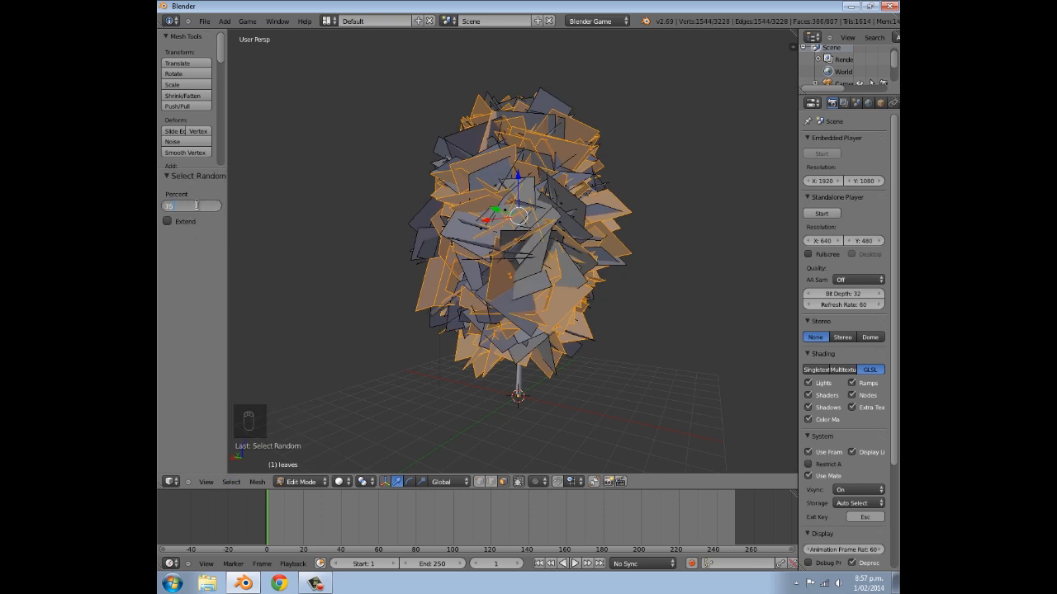
key("Return")
key("x")
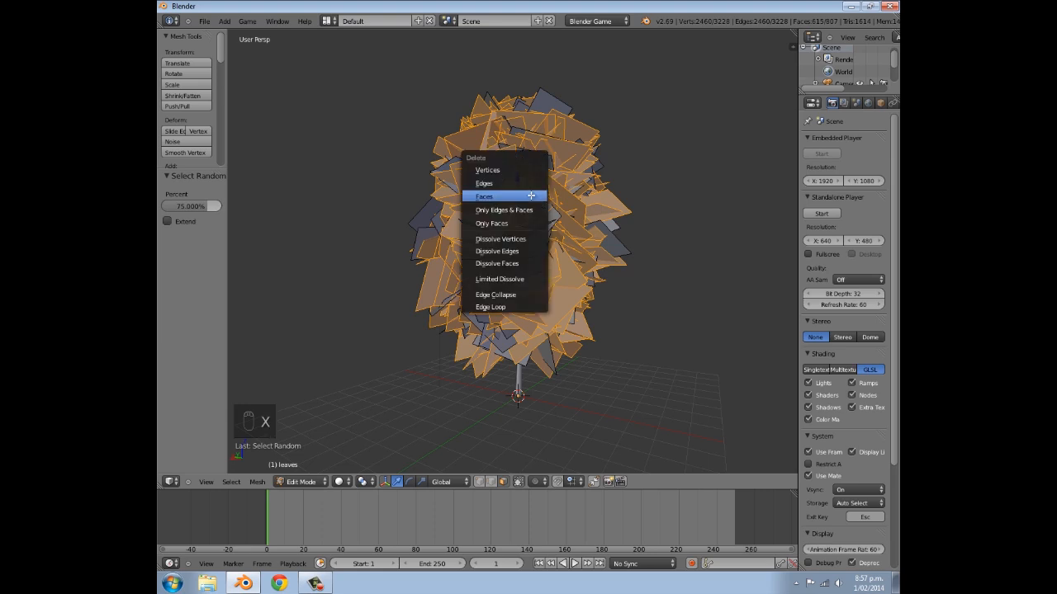
left_click(530, 195)
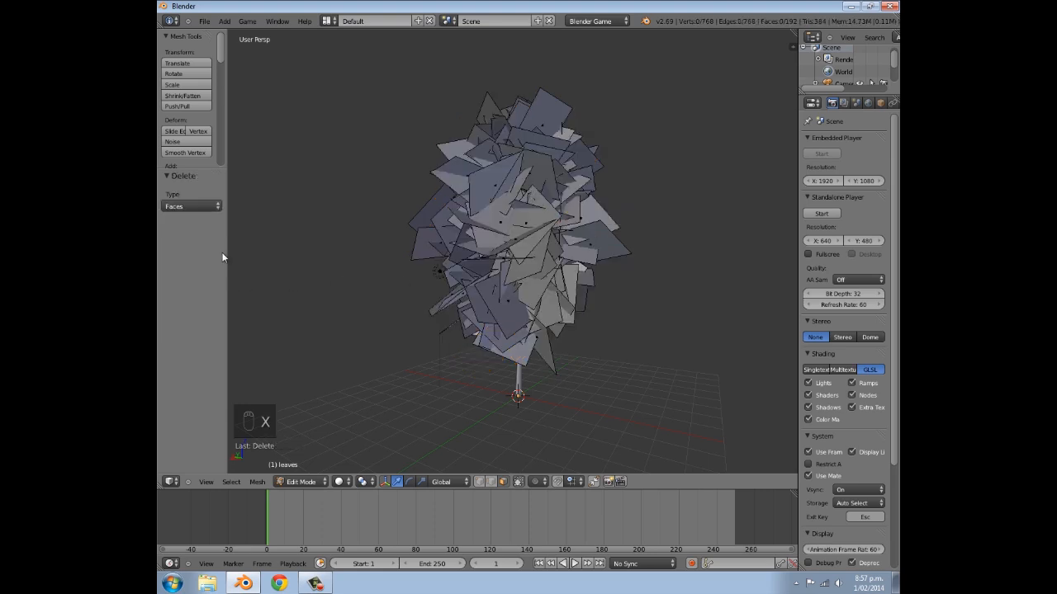
- Randomly select 50% of the remaining leaf faces and delete them, checking the thinned foliage
left_click_drag(224, 260, 270, 260)
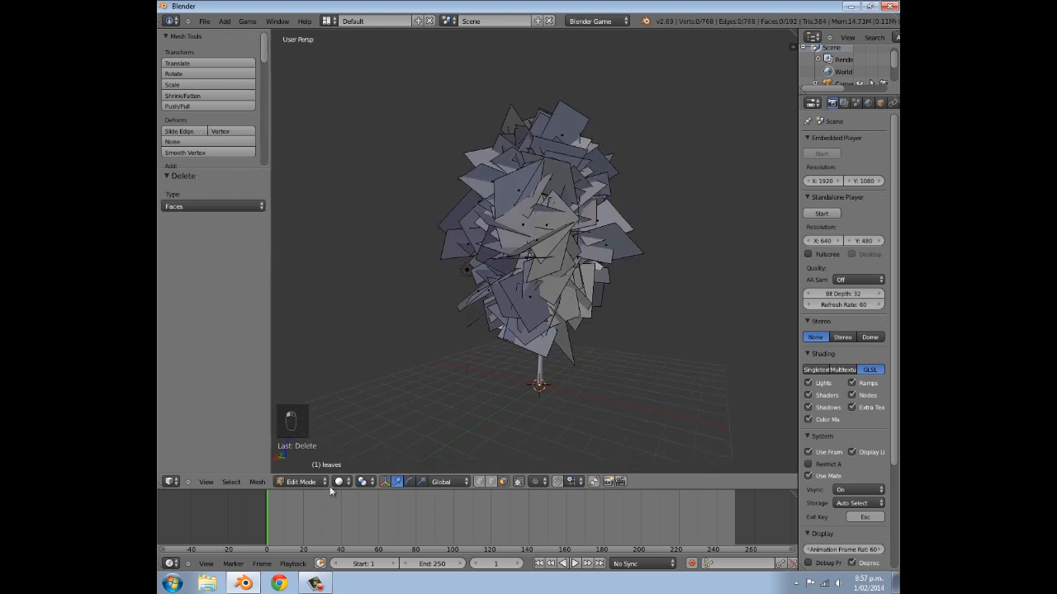
left_click(232, 481)
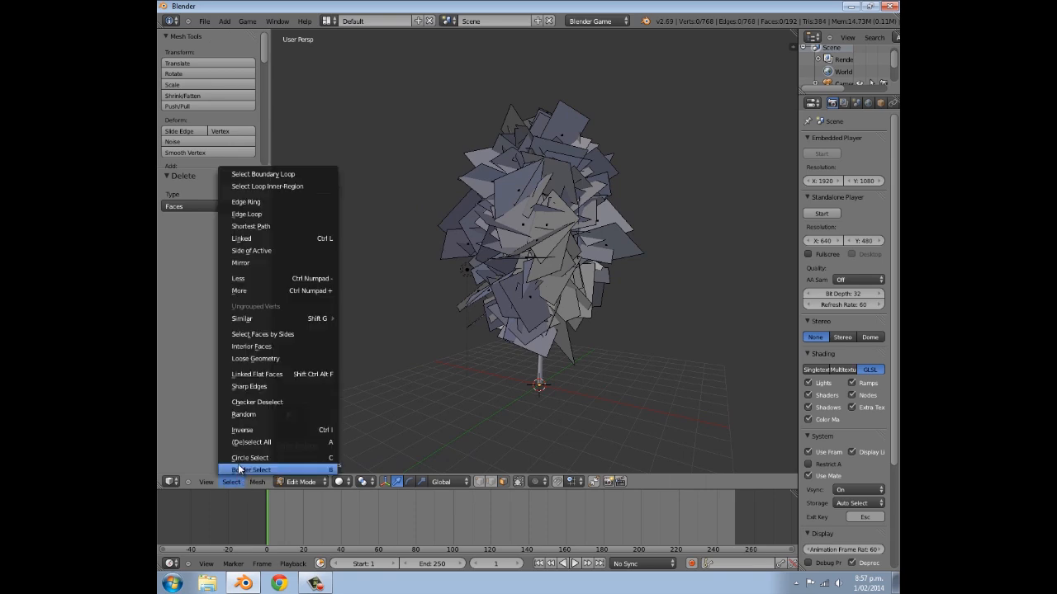
left_click(254, 415)
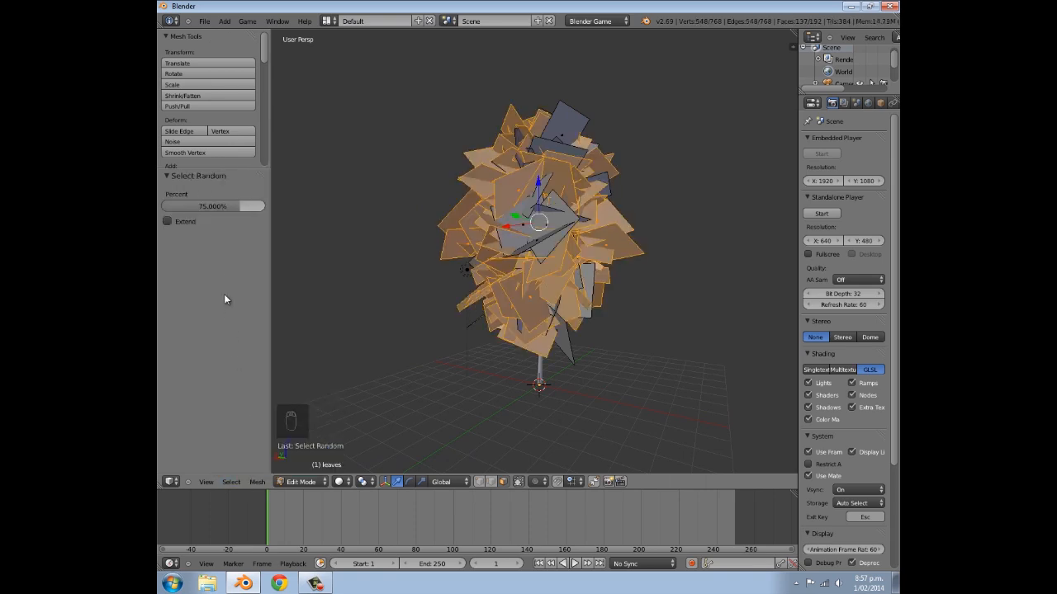
left_click(207, 206)
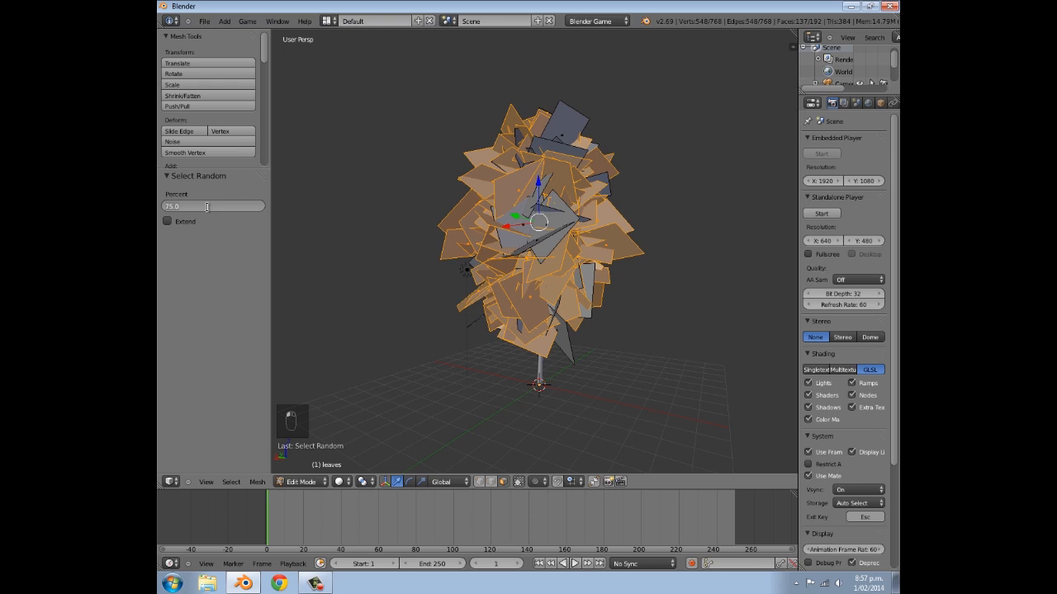
type("50")
key("Return")
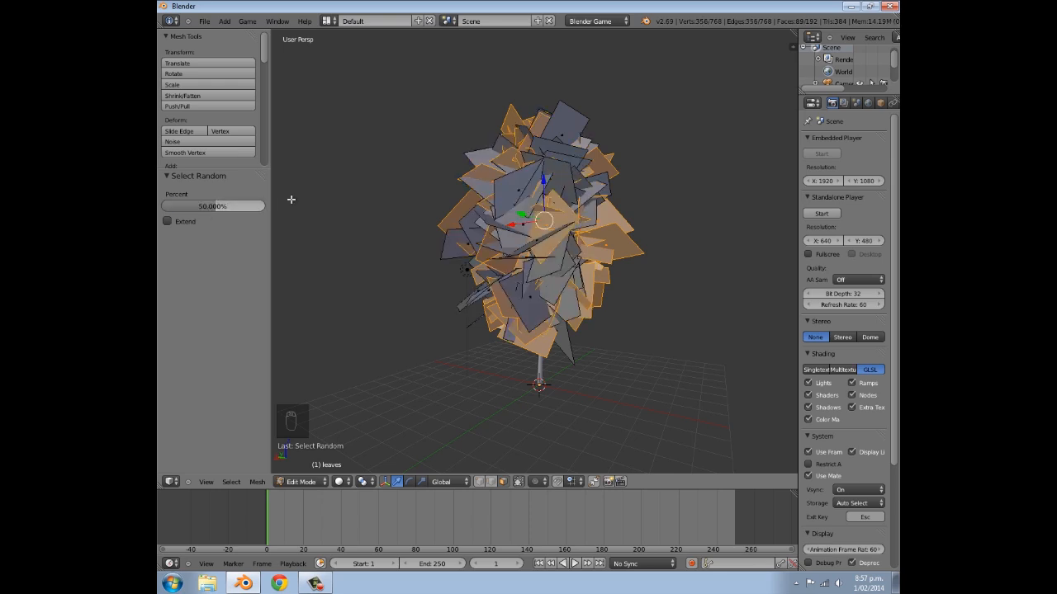
key("x")
left_click(526, 226)
middle_click_drag(527, 225, 455, 236)
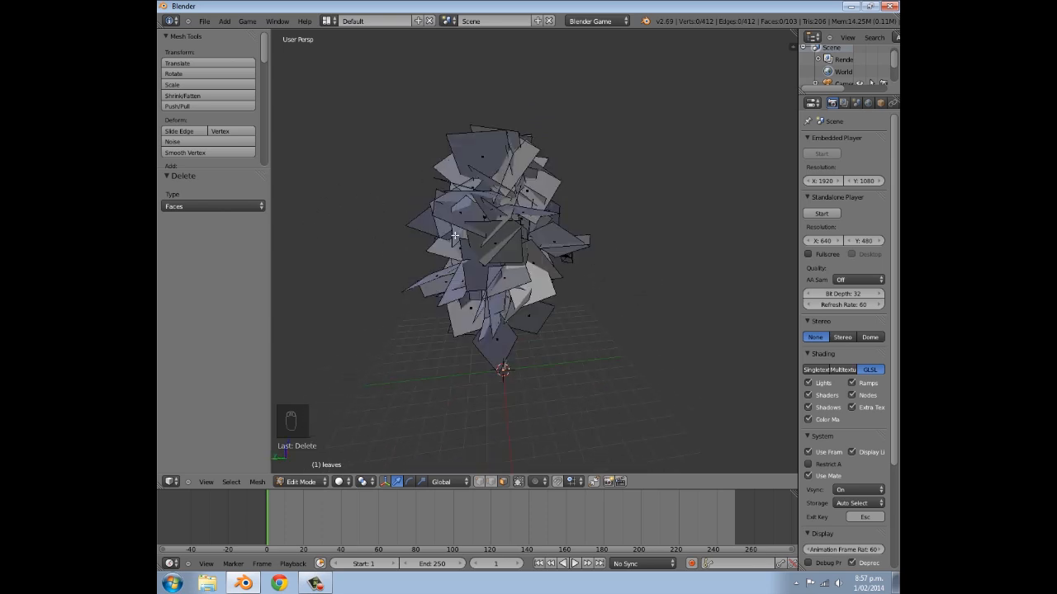
- Delete a further random 25% of the leaf faces and inspect the foliage from several angles
left_click(233, 483)
left_click(237, 413)
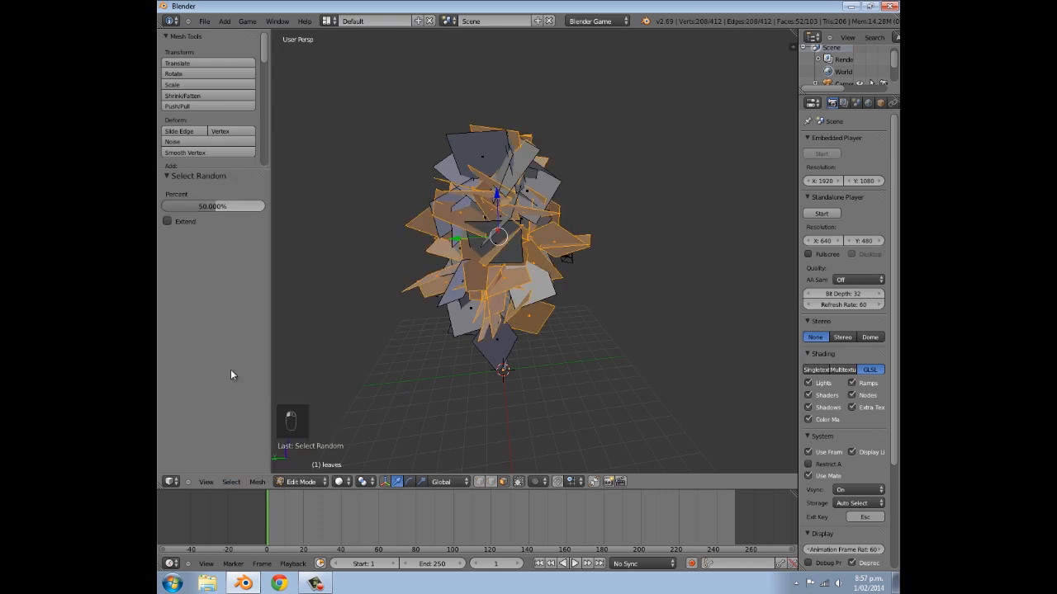
left_click(205, 207)
type("2")
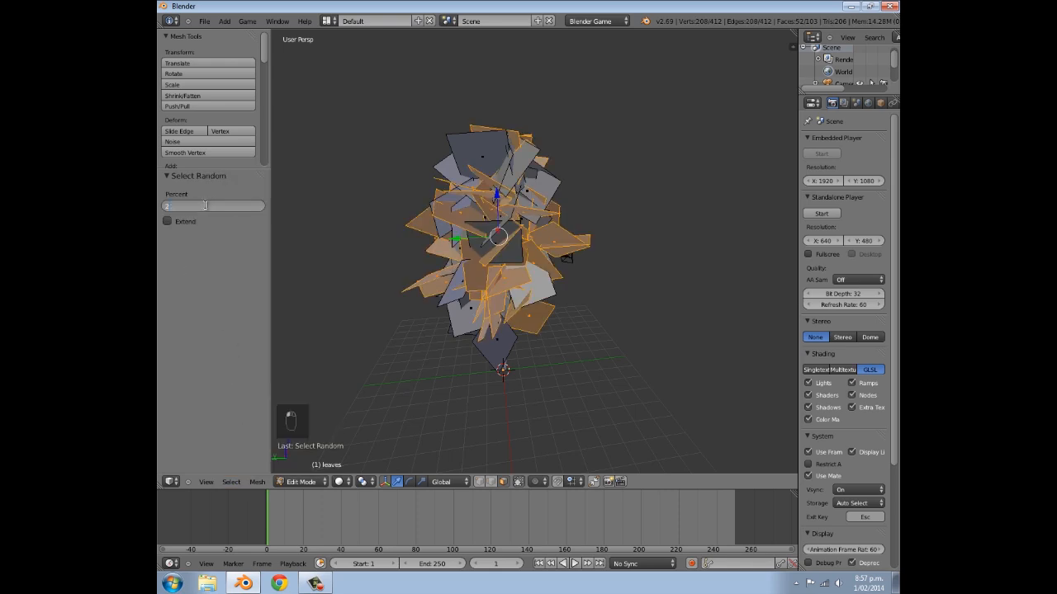
type("5")
key("Return")
middle_click_drag(459, 252, 388, 249)
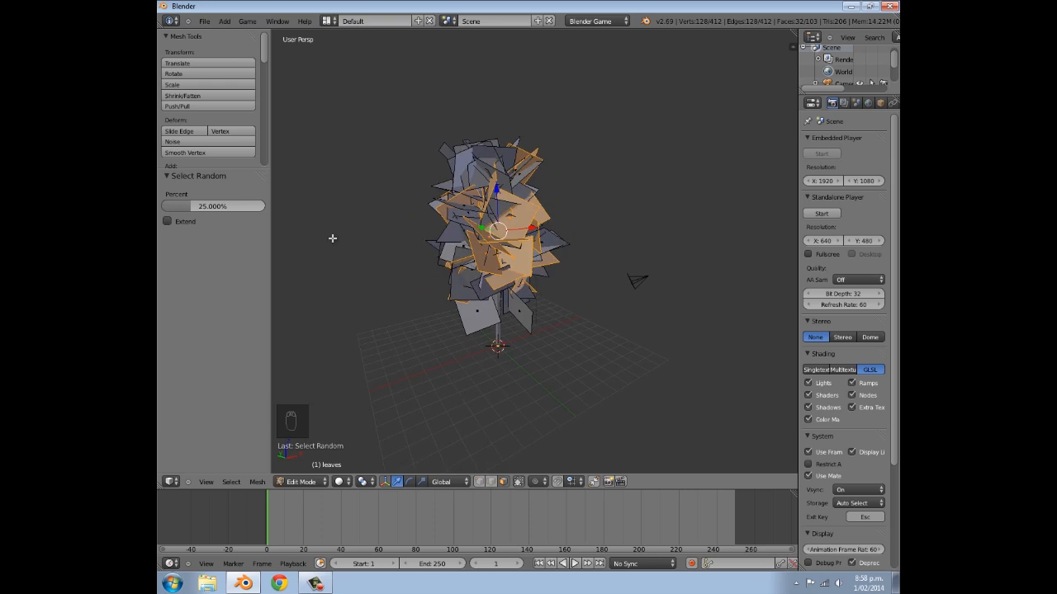
key("x")
left_click(555, 242)
middle_click_drag(551, 188, 434, 231)
scroll(478, 200, "up", 5)
middle_click_drag(398, 278, 497, 285)
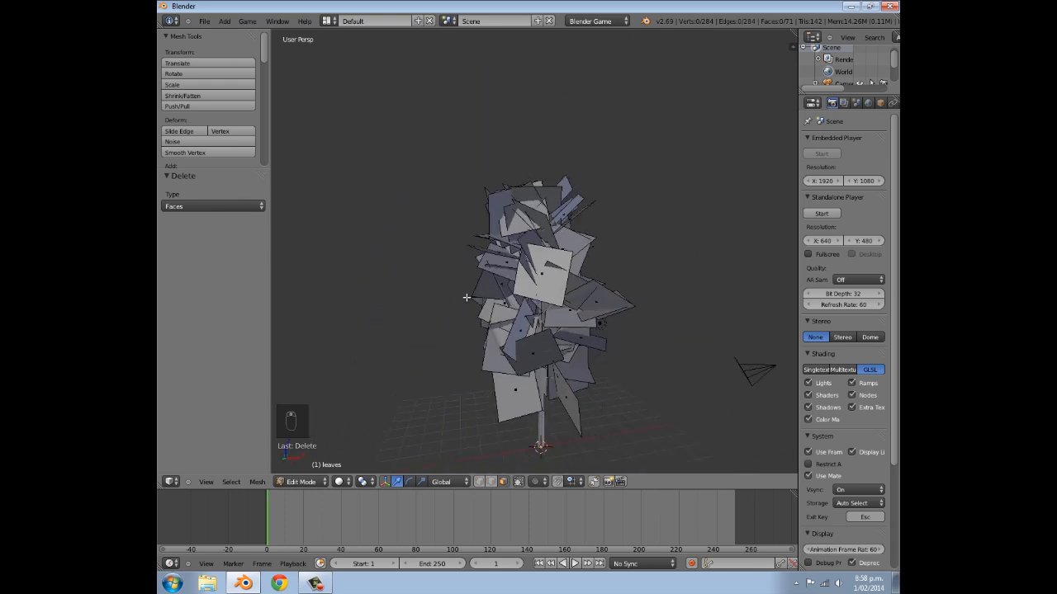
- Remove a few single overlapping leaf faces from the crown of the leaves mesh in Edit Mode
key("Tab")
scroll(473, 281, "down", 3)
middle_click_drag(473, 281, 454, 308)
scroll(454, 308, "up", 4)
key("Tab")
middle_click_drag(520, 250, 547, 260)
scroll(531, 281, "up", 2)
right_click(552, 264)
key("x")
left_click(564, 265)
left_click(566, 267)
mouse_move(578, 260)
middle_mouse_down()
mouse_move(584, 249)
mouse_move(573, 251)
middle_mouse_up()
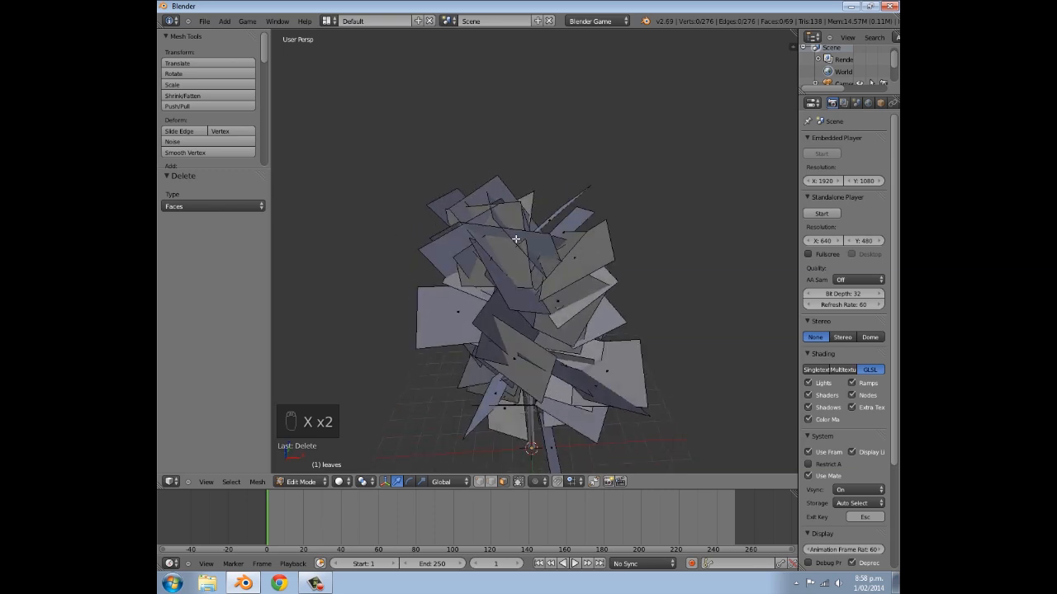
middle_click_drag(584, 246, 555, 212)
key("x")
left_click(514, 279)
key("x")
left_click(562, 226)
scroll(565, 227, "down", 3)
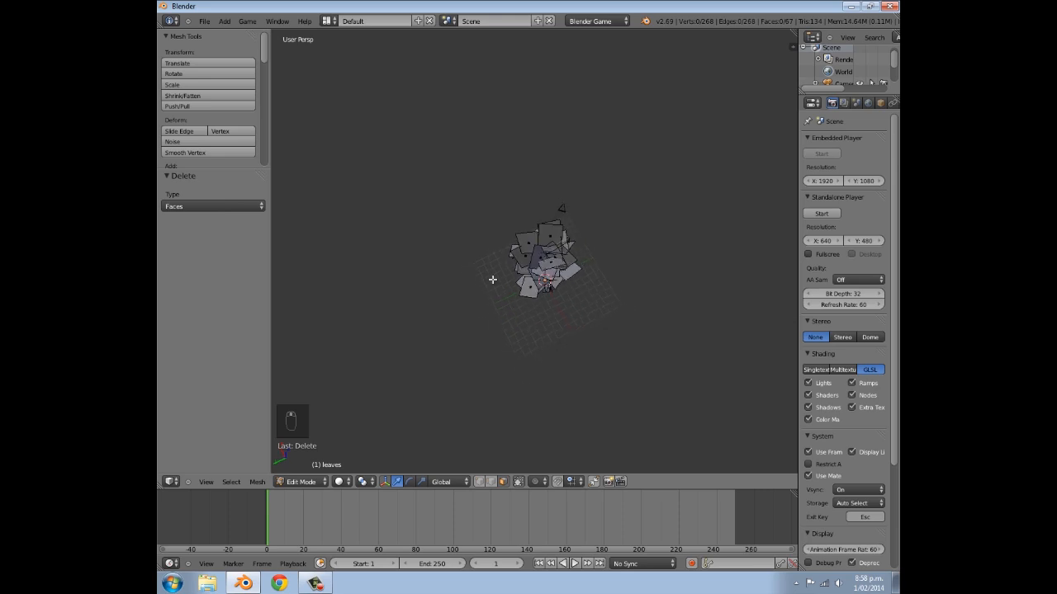
- Thin the foliage further by hand-picking and deleting individual leaf faces one at a time on all sides of the crown
middle_click_drag(490, 362, 538, 279)
middle_click_drag(500, 246, 649, 255)
scroll(505, 255, "up", 2)
right_click(510, 239)
key("x")
left_click(509, 239)
scroll(618, 231, "down", 4)
scroll(618, 231, "up", 3)
right_click(589, 216)
key("x")
left_click(587, 215)
right_click(569, 191)
middle_click_drag(563, 209, 635, 224)
right_click(549, 198)
key("x")
left_click(548, 200)
right_click(507, 228)
key("x")
left_click(508, 230)
middle_click_drag(508, 230, 541, 252)
scroll(545, 243, "down", 3)
right_click(519, 237)
key("x")
left_click(520, 239)
scroll(562, 256, "up", 3)
right_click(528, 255)
key("x")
left_click(533, 254)
right_click(480, 251)
key("x")
left_click(479, 253)
right_click(538, 307)
key("x")
left_click(521, 297)
middle_click_drag(521, 297, 529, 250)
right_click(538, 272)
key("x")
left_click(540, 271)
key("x")
right_click(525, 250)
key("x")
left_click(525, 248)
right_click(508, 211)
key("x")
left_click(511, 221)
key("x")
middle_click_drag(538, 205, 613, 198)
right_click(544, 197)
key("x")
left_click(545, 197)
right_click(528, 229)
key("x")
left_click(529, 229)
right_click(549, 196)
key("x")
left_click(546, 200)
middle_click_drag(546, 200, 570, 277)
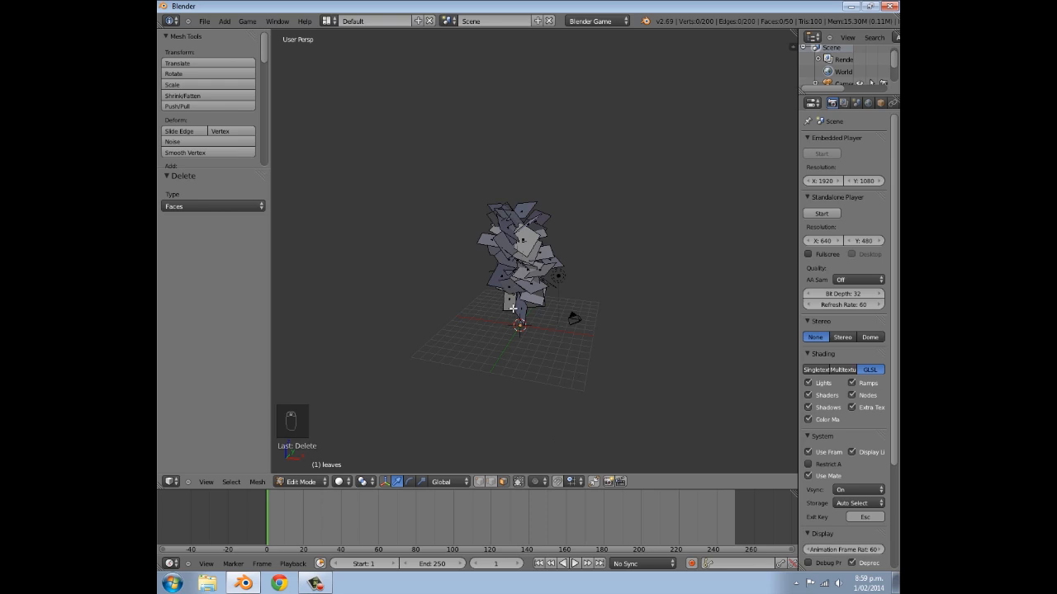
- Return to Object Mode, select the tree trunk curve and convert it to a mesh
key("Tab")
scroll(578, 299, "up", 4)
scroll(534, 276, "down", 3)
middle_click_drag(558, 341, 533, 345)
right_click(533, 345)
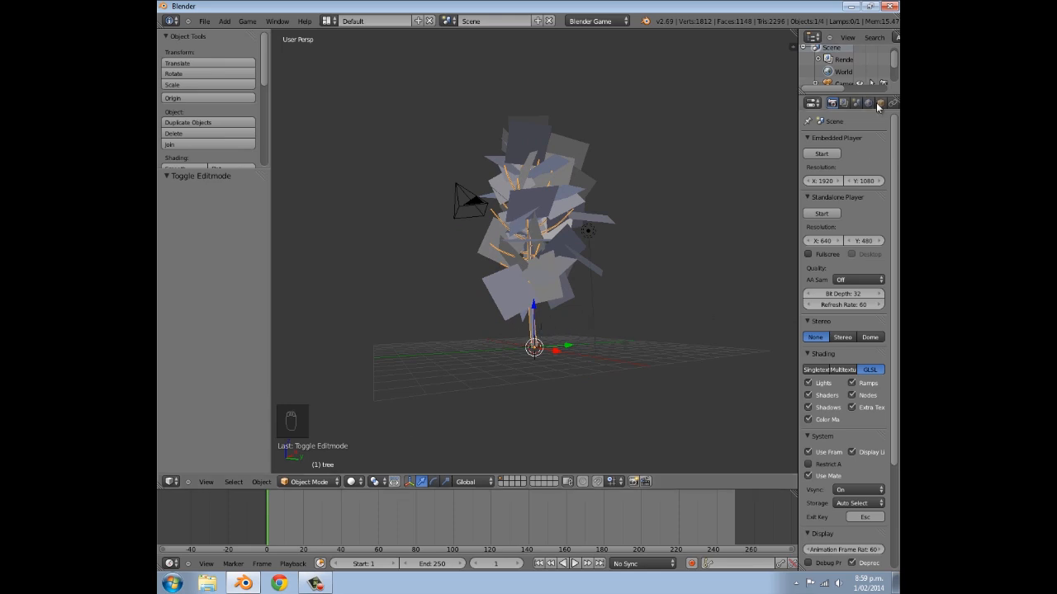
left_click(847, 102)
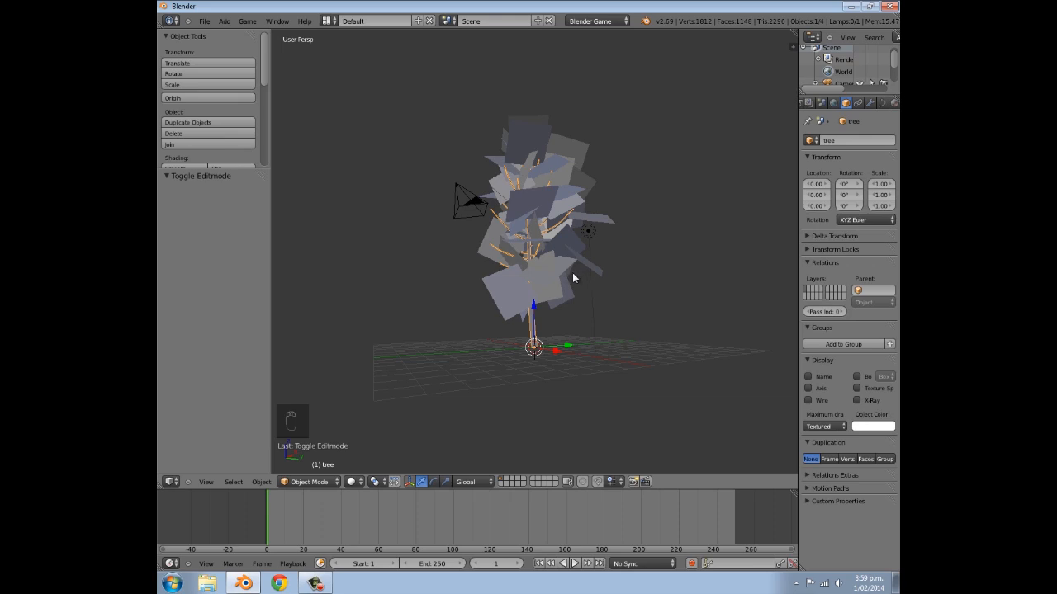
key("alt+c")
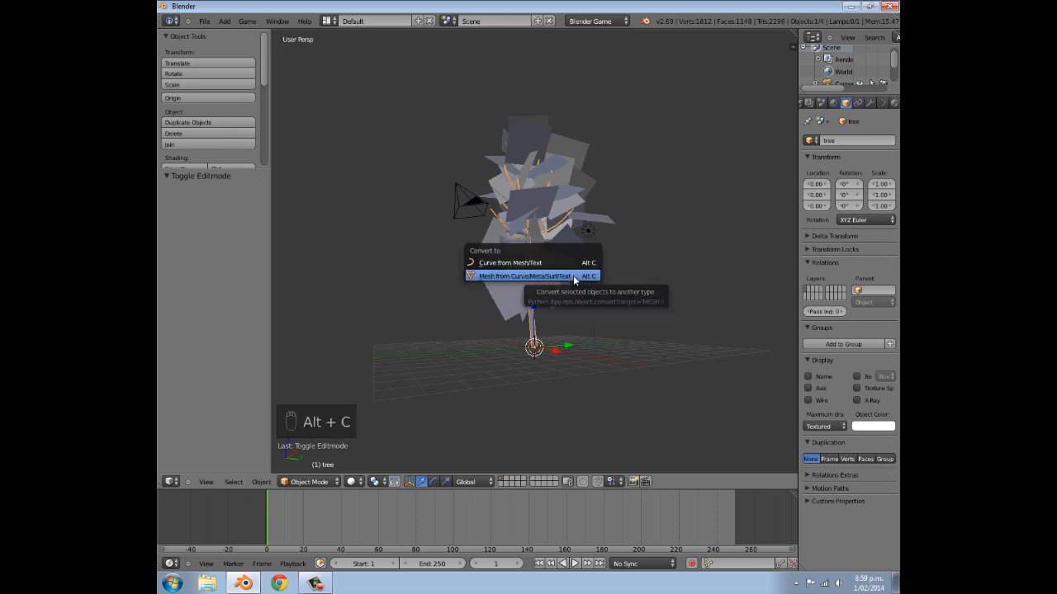
left_click(530, 277)
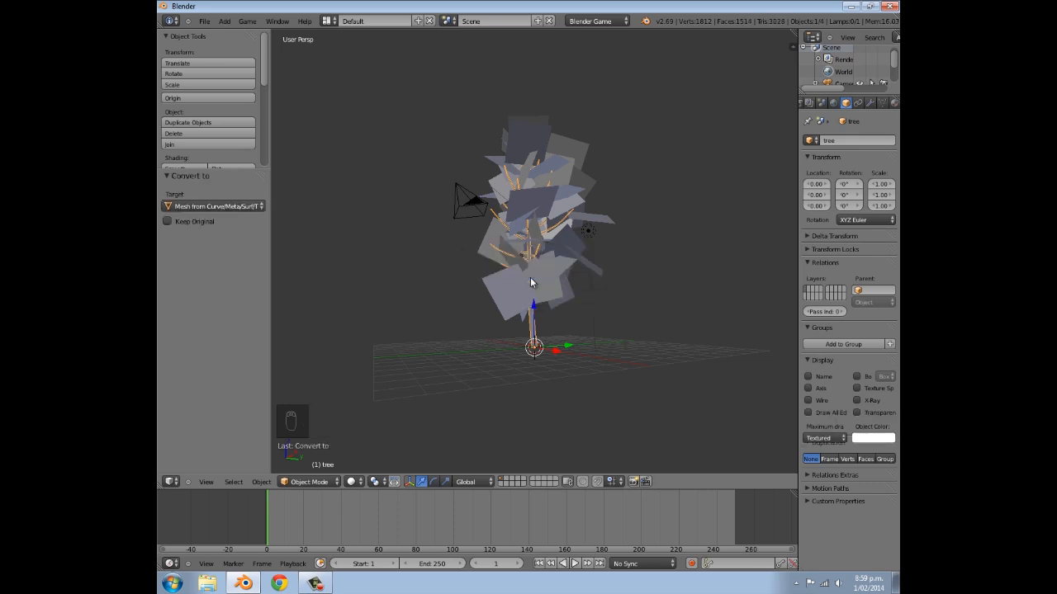
- Examine the converted tree mesh's trunk and branch geometry up close in Edit Mode
middle_click_drag(564, 255, 542, 254)
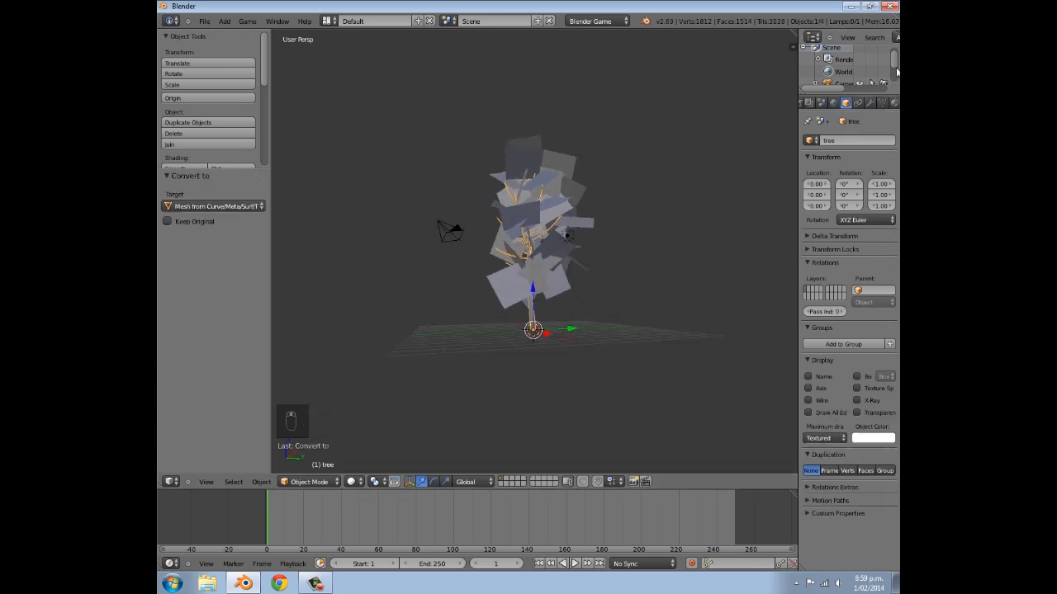
key("Tab")
scroll(406, 313, "up", 5)
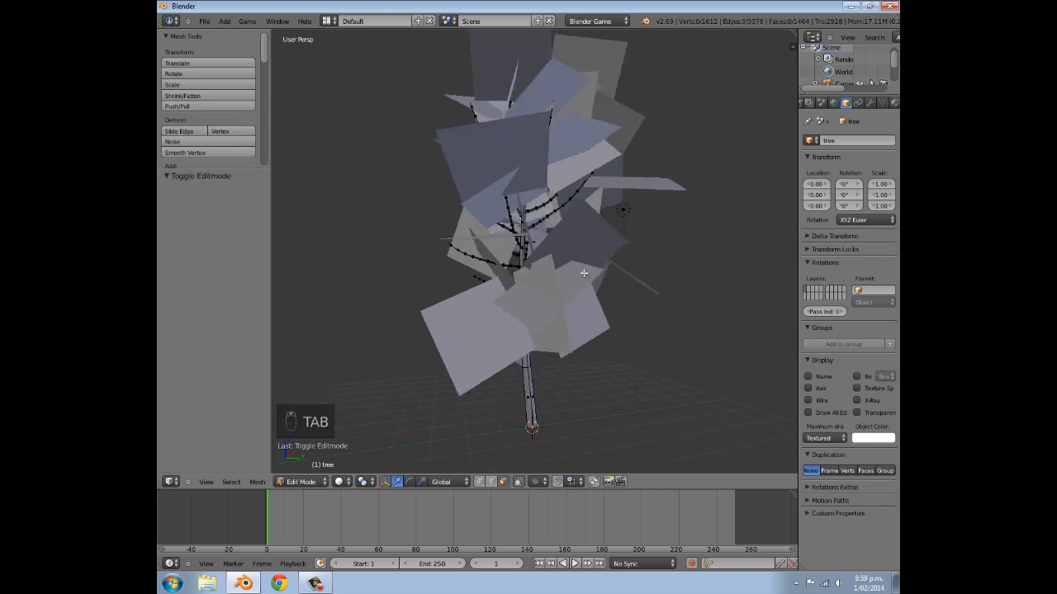
scroll(479, 268, "down", 4)
middle_click_drag(537, 361, 555, 405)
scroll(556, 407, "up", 6)
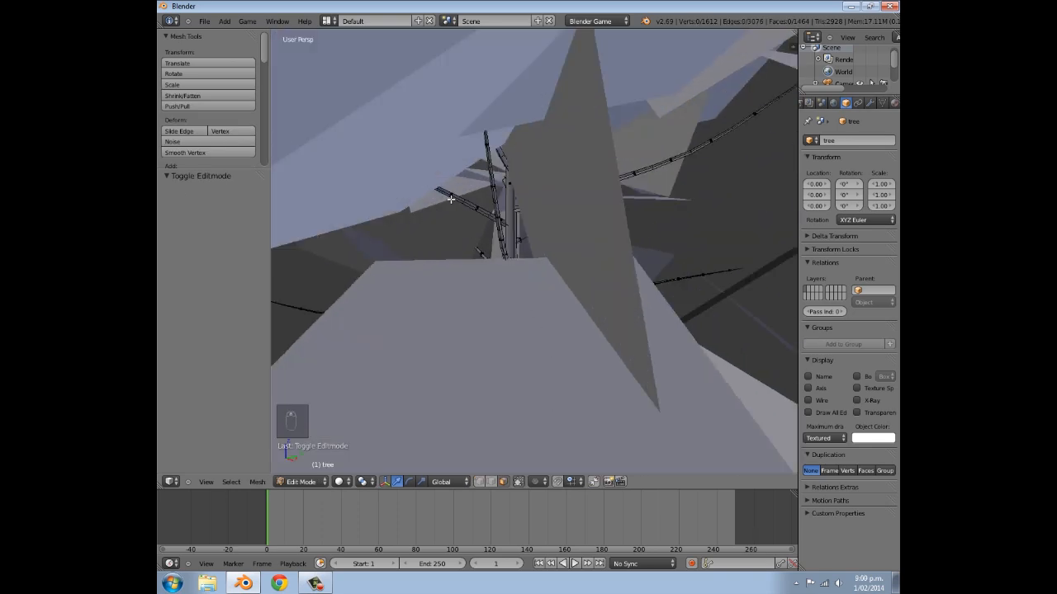
scroll(490, 251, "down", 6)
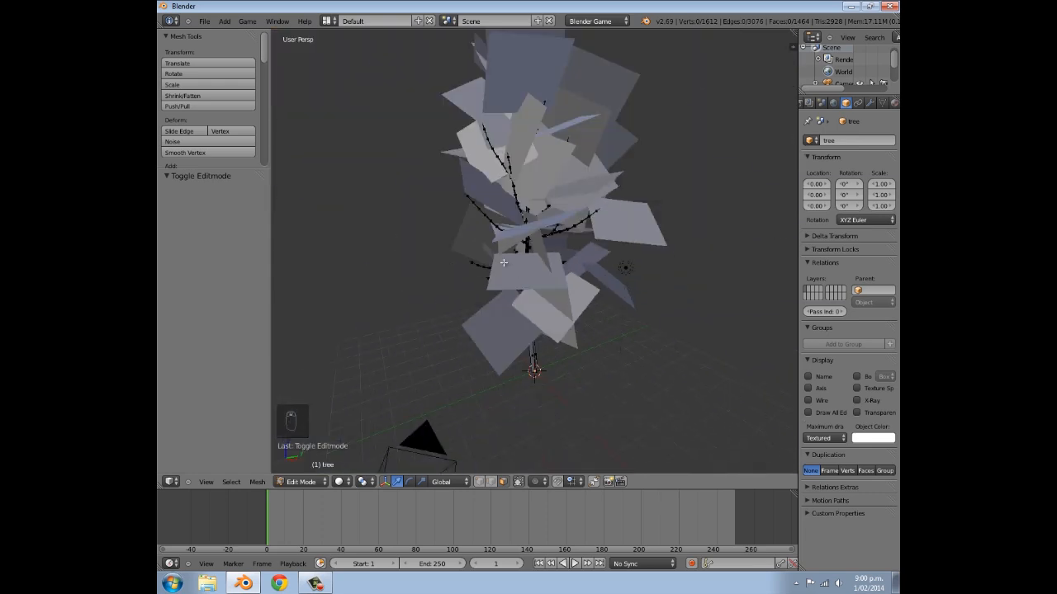
scroll(532, 330, "up", 2)
- Select all geometry linked to a vertex at the trunk's base, separate it into its own object and return to Object Mode
middle_click_drag(519, 338, 481, 435)
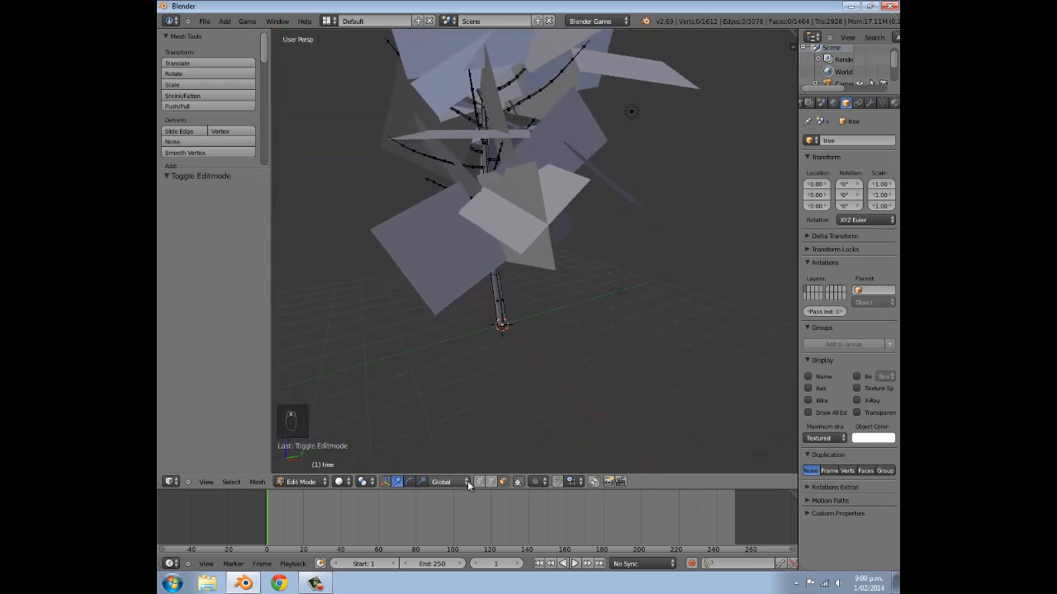
scroll(483, 391, "up", 3)
scroll(528, 363, "up", 1)
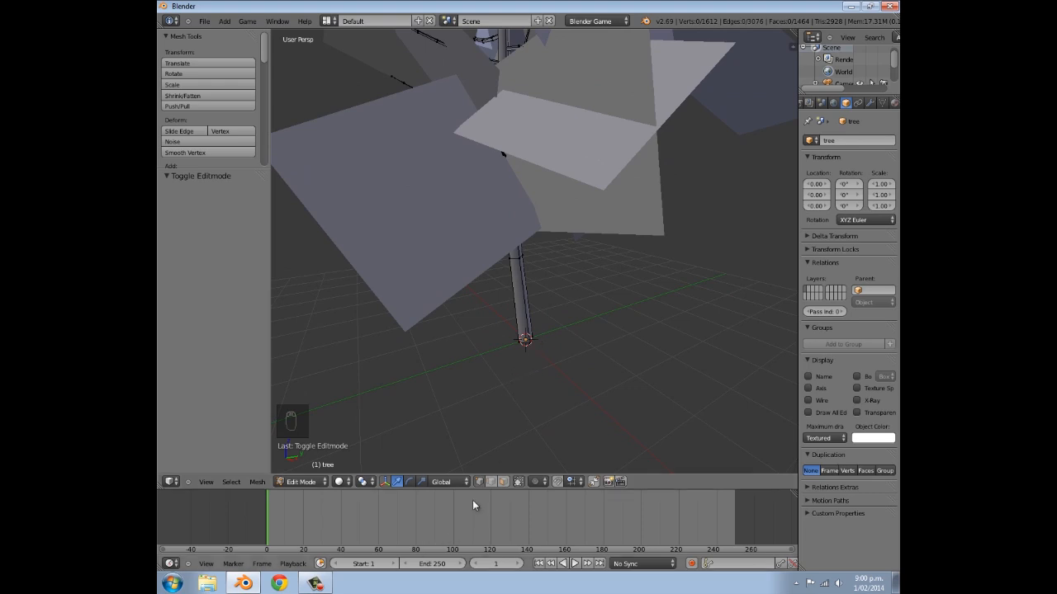
right_click(527, 343)
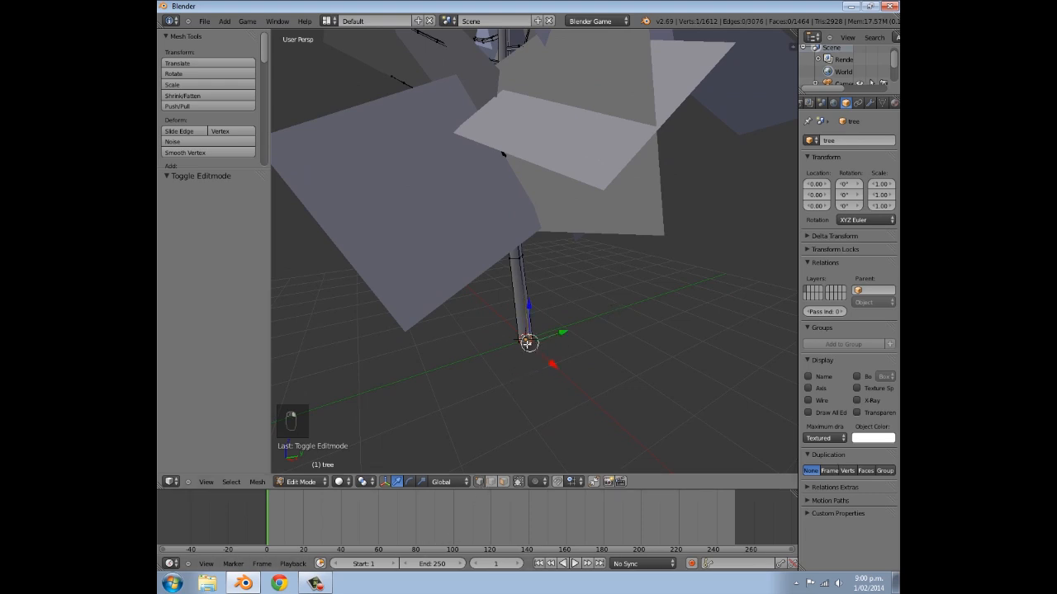
middle_click_drag(529, 342, 478, 294)
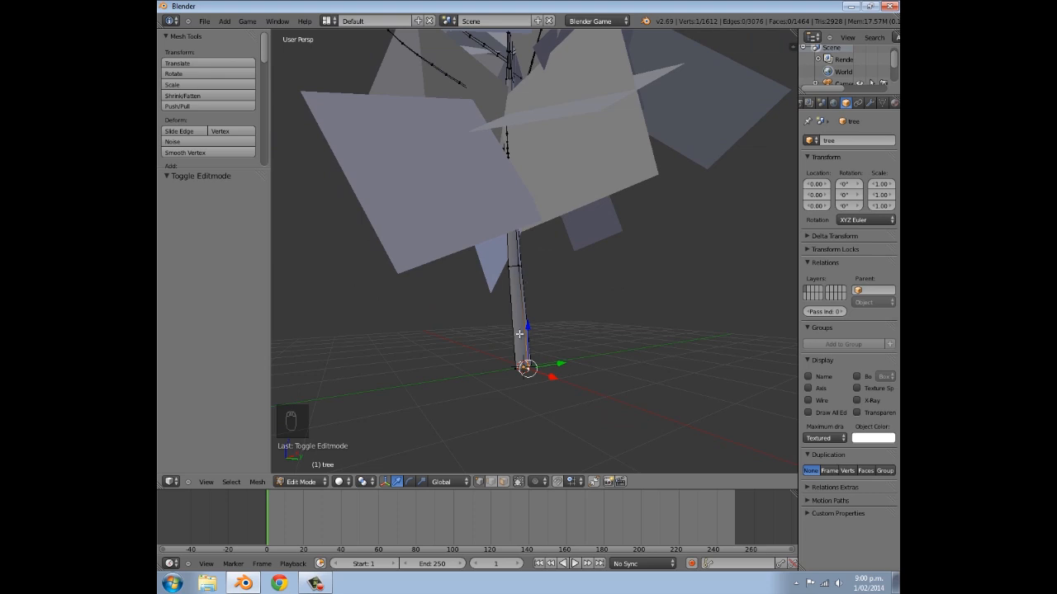
key("ctrl+l")
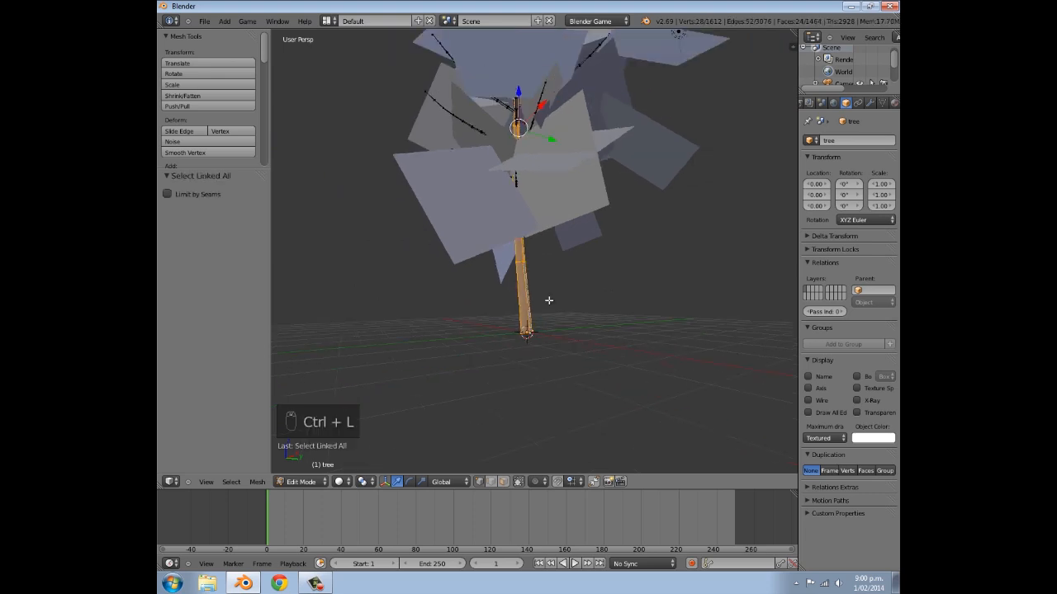
middle_click_drag(637, 237, 573, 270)
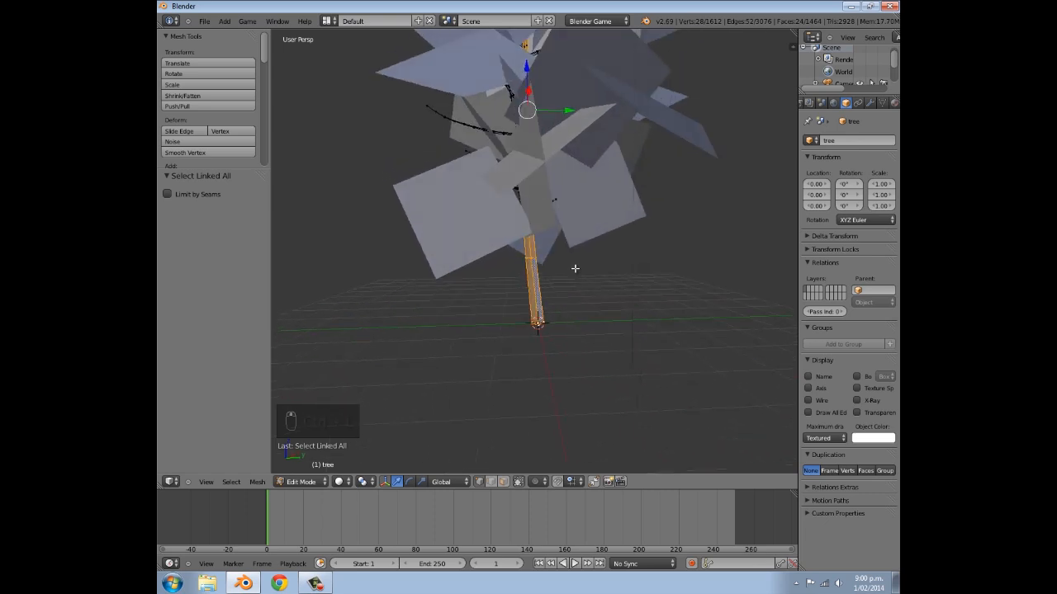
key("p")
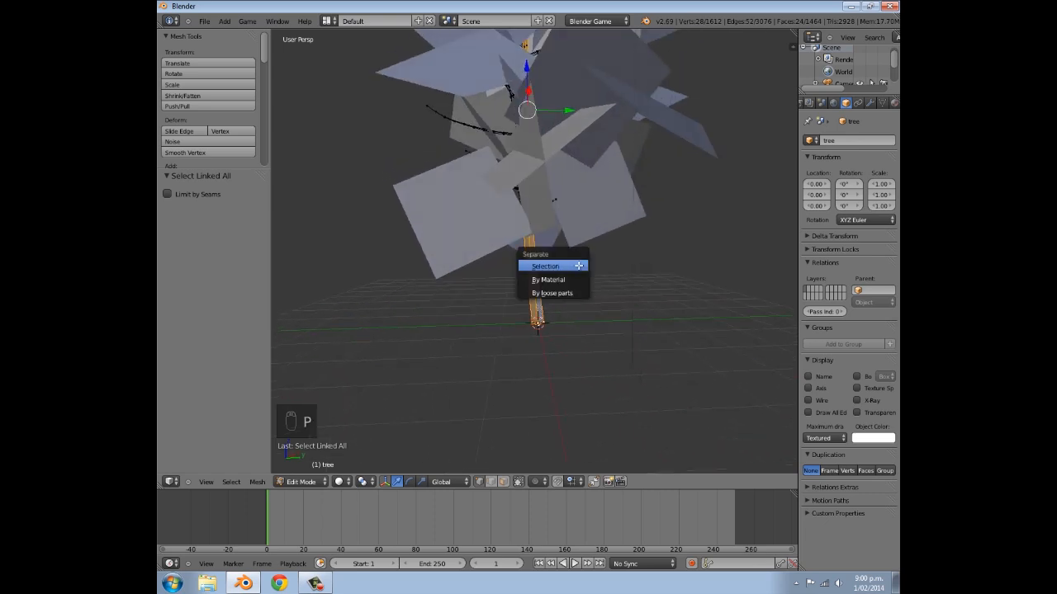
left_click(578, 266)
key("Tab")
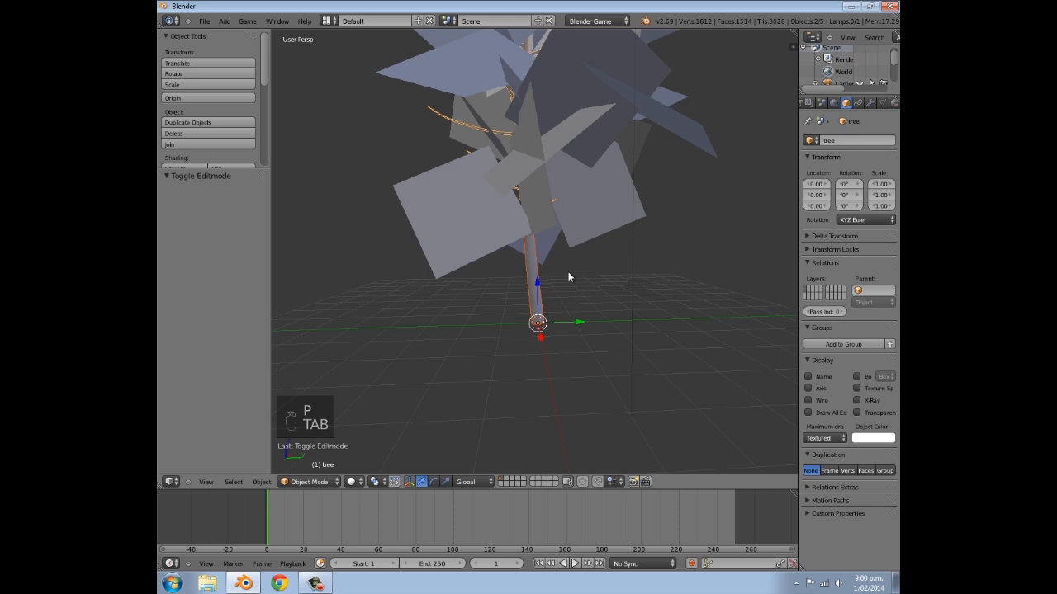
- Try moving the separated trunk and the remaining branches in turn, undoing each move
key("a")
key("a")
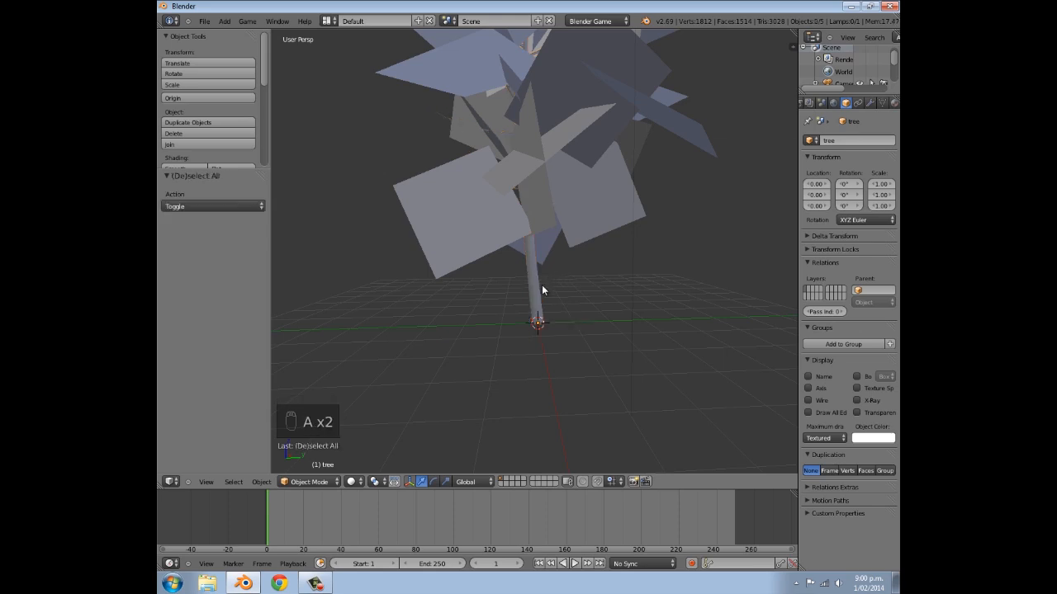
right_click(535, 289)
key("g")
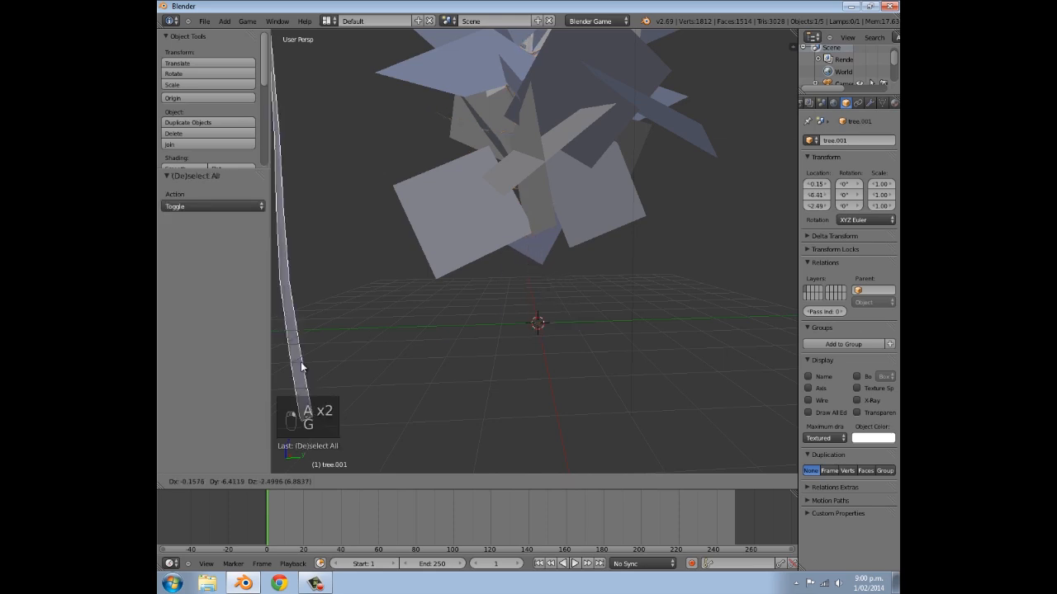
left_click(406, 372)
key("ctrl+z")
right_click(437, 110)
key("g")
left_click(406, 223)
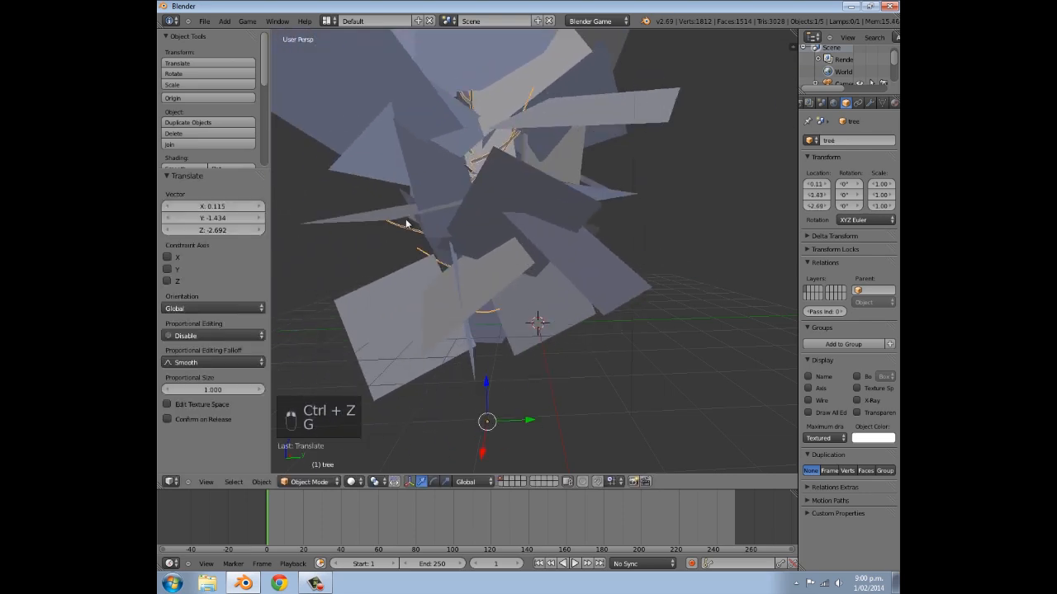
key("ctrl+z")
middle_click_drag(446, 231, 595, 210)
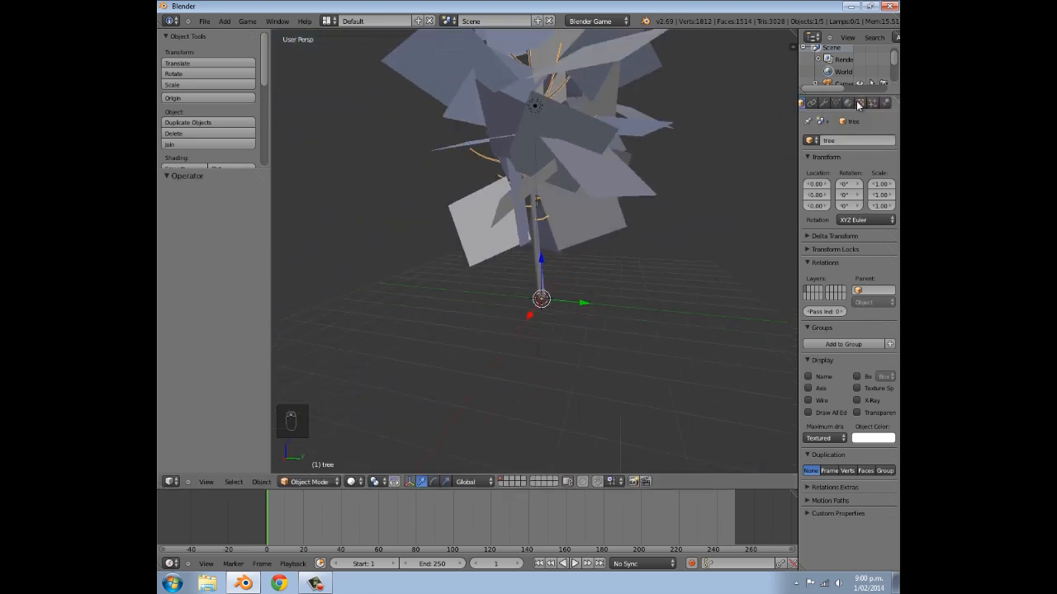
- Add a Decimate modifier to the branches object and keep it in Collapse mode after trying the other modes
left_click(834, 103)
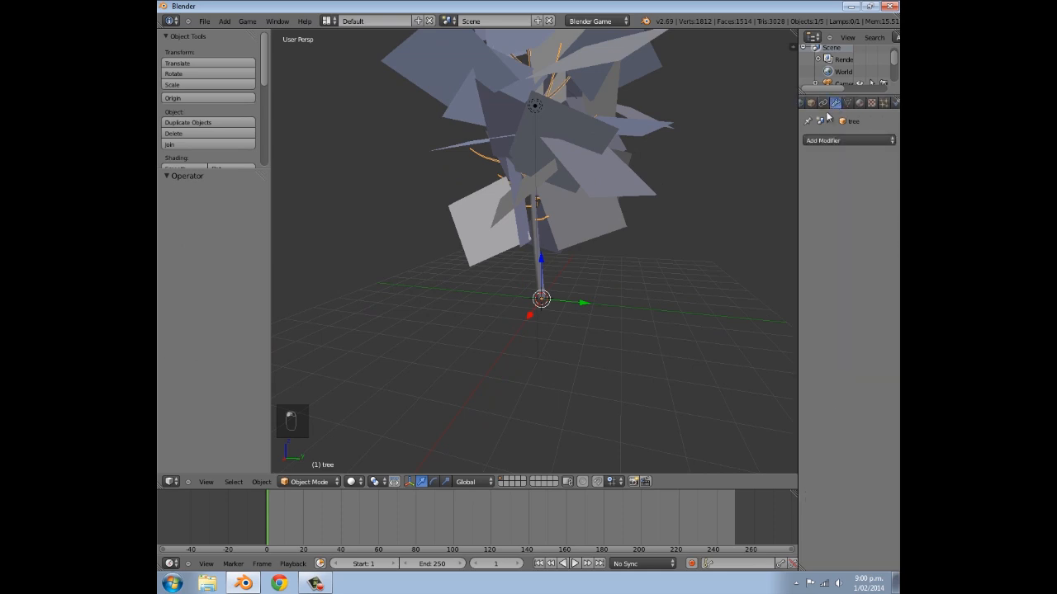
left_click(821, 142)
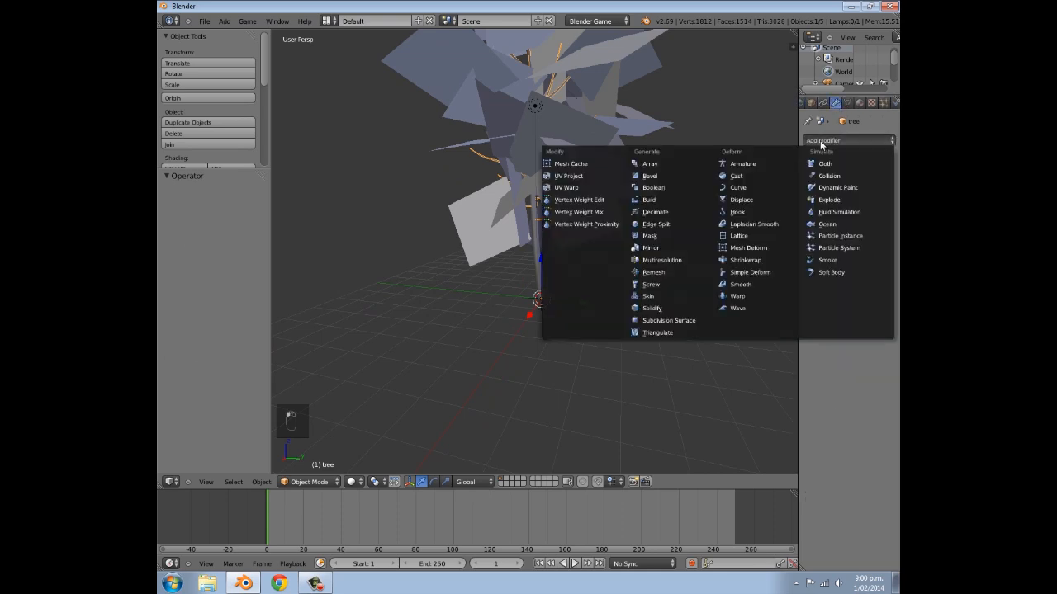
left_click(655, 213)
left_click(844, 143)
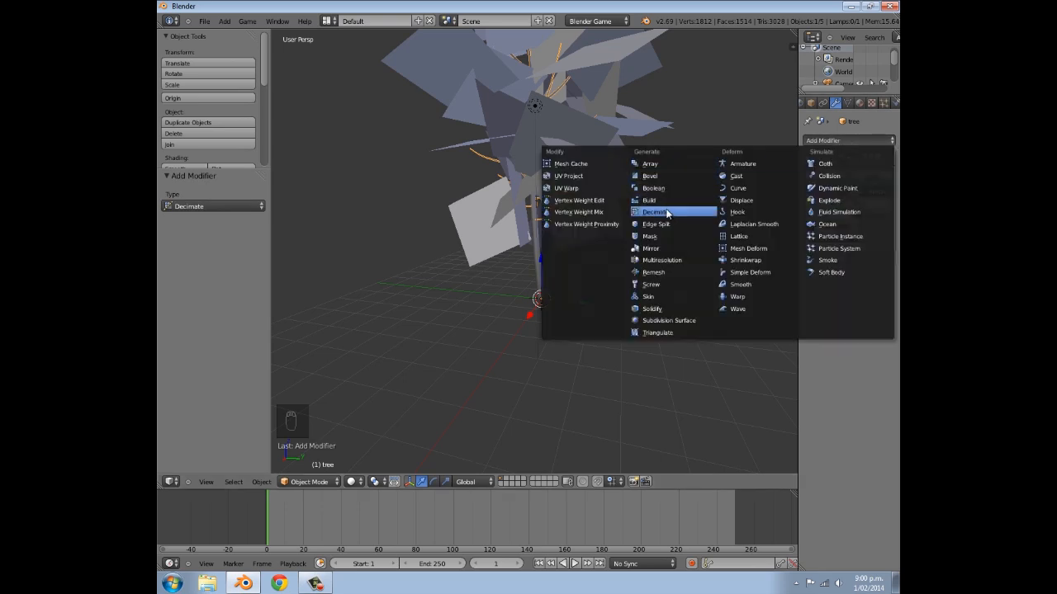
left_click(840, 193)
left_click(869, 192)
left_click(821, 193)
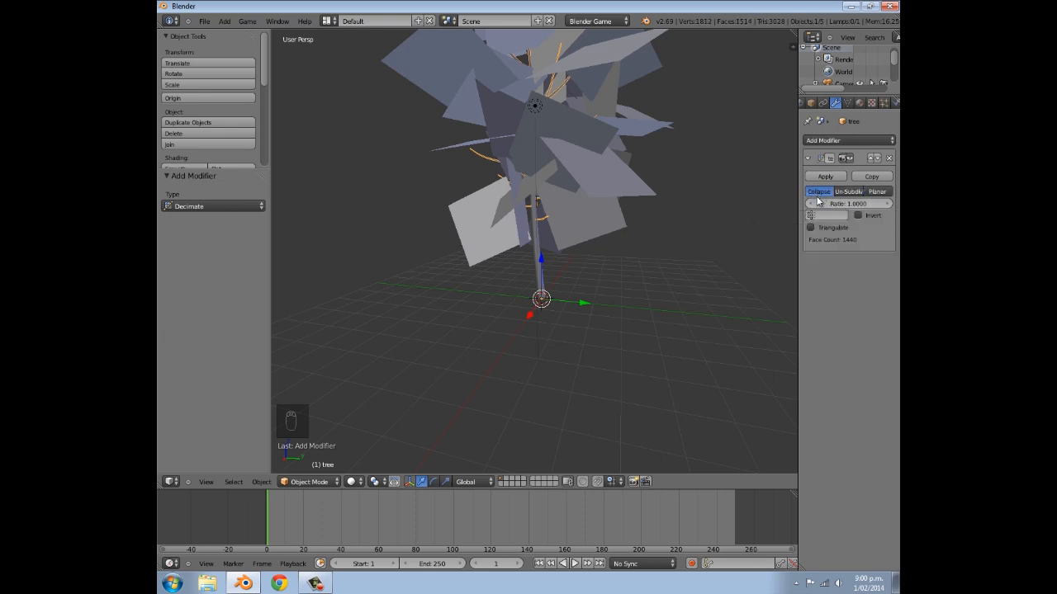
- Set the Decimate ratio of the branches to 0.31
scroll(700, 250, "up", 2)
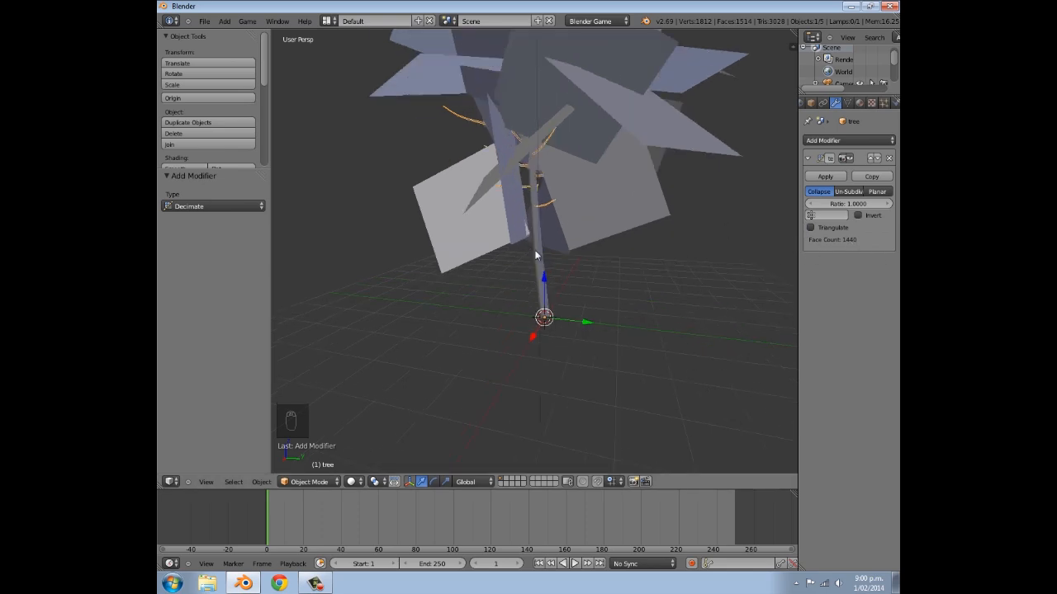
middle_click_drag(509, 225, 560, 249)
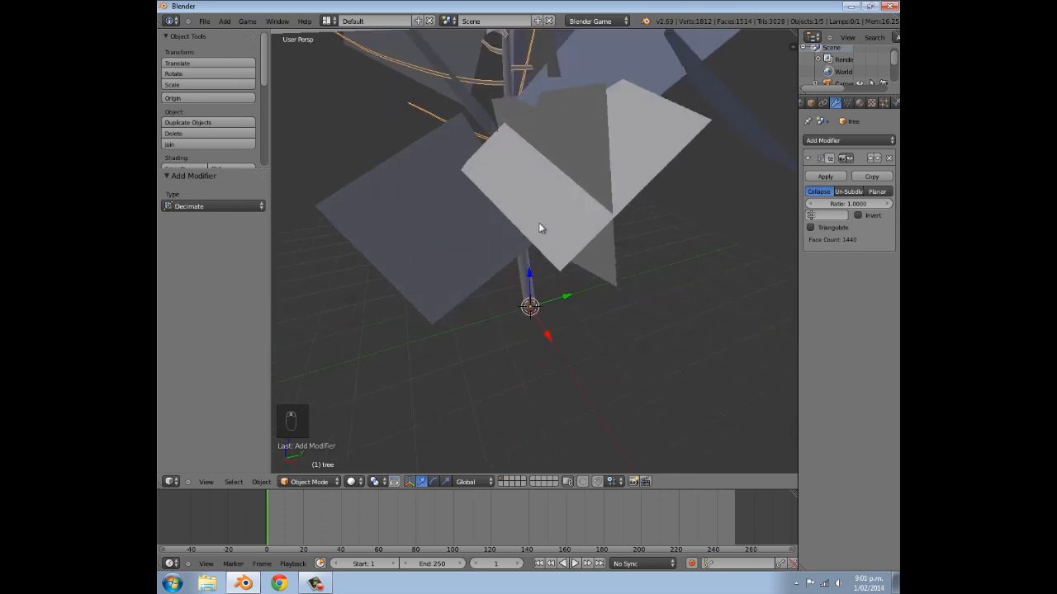
scroll(539, 224, "down", 3)
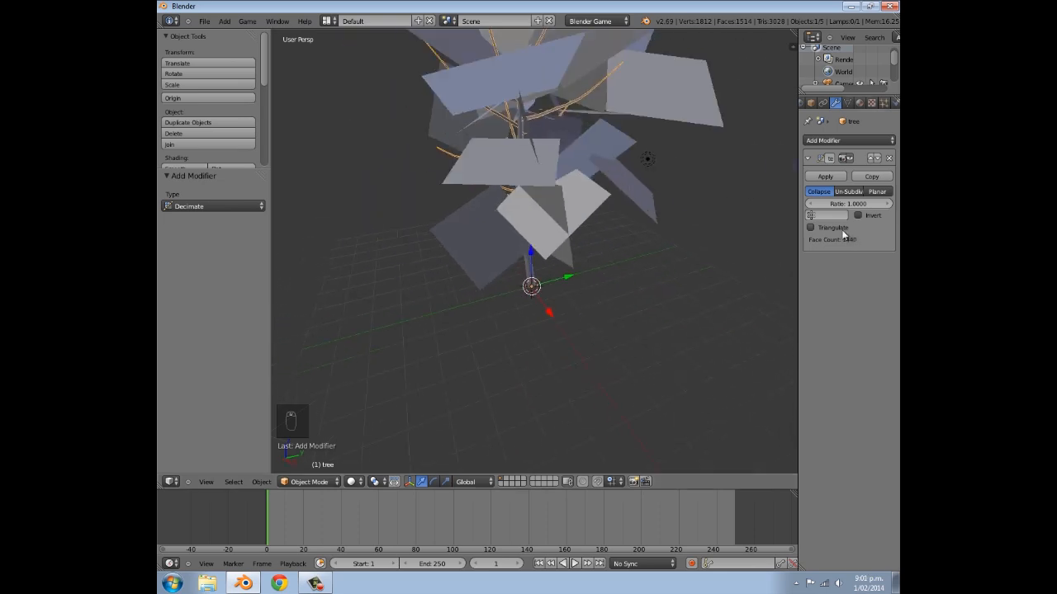
left_click(814, 205)
left_click(813, 206)
left_click(813, 206)
left_click(812, 207)
left_click(811, 206)
left_click(812, 206)
left_click(813, 206)
left_click(813, 207)
left_click(812, 207)
left_click(812, 206)
left_click(813, 207)
left_click(813, 206)
left_click(812, 206)
left_click(831, 204)
left_click(842, 205)
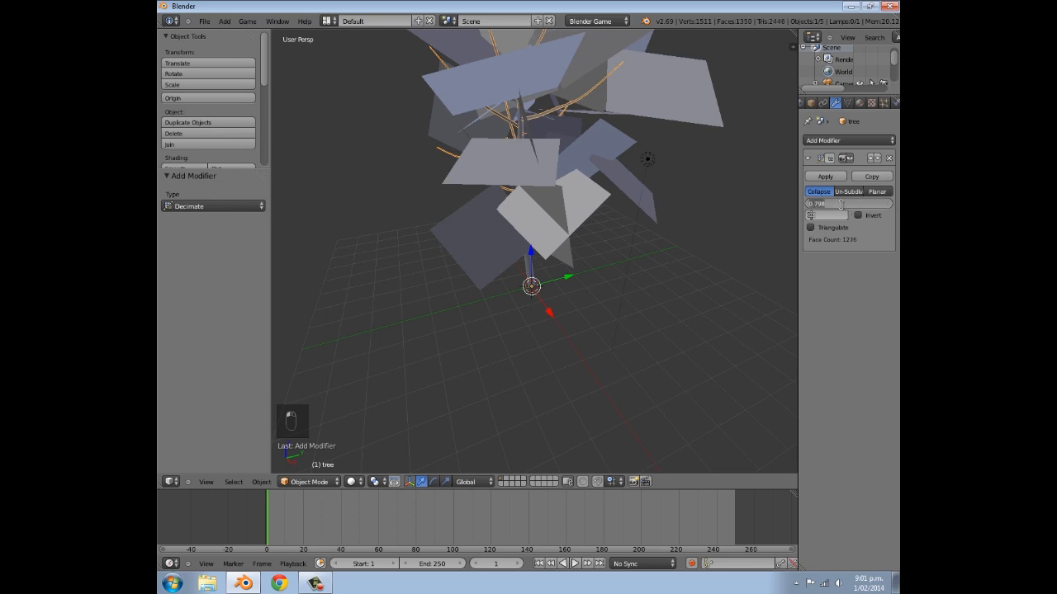
key("BackSpace")
type(".31")
key("Return")
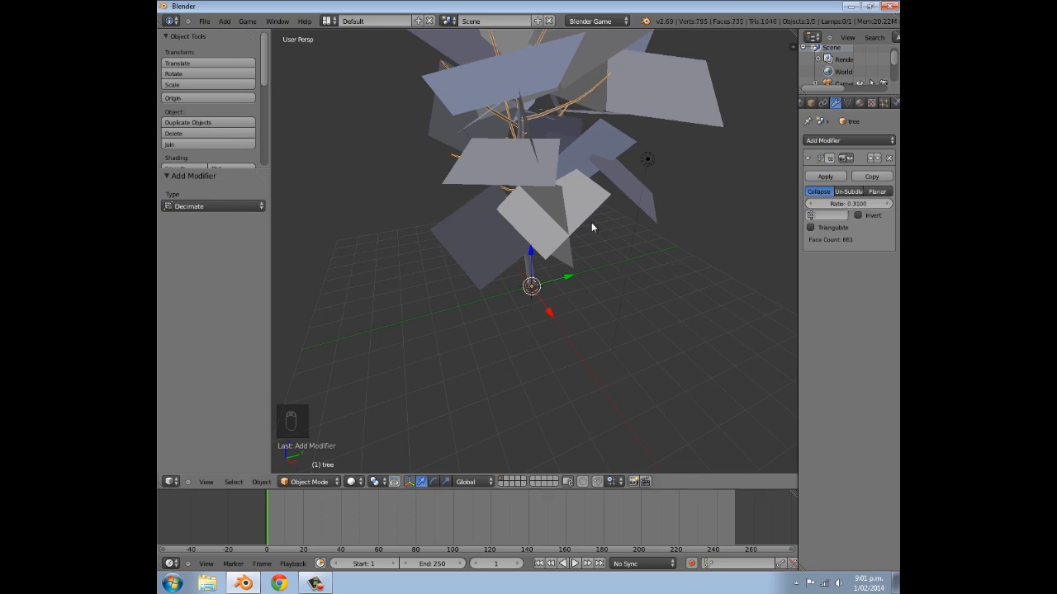
- Inspect the decimated branches up close and lower their Decimate ratio to about 0.104
middle_click_drag(594, 235, 590, 305, "shift")
scroll(591, 304, "up", 3)
middle_click_drag(612, 267, 569, 245)
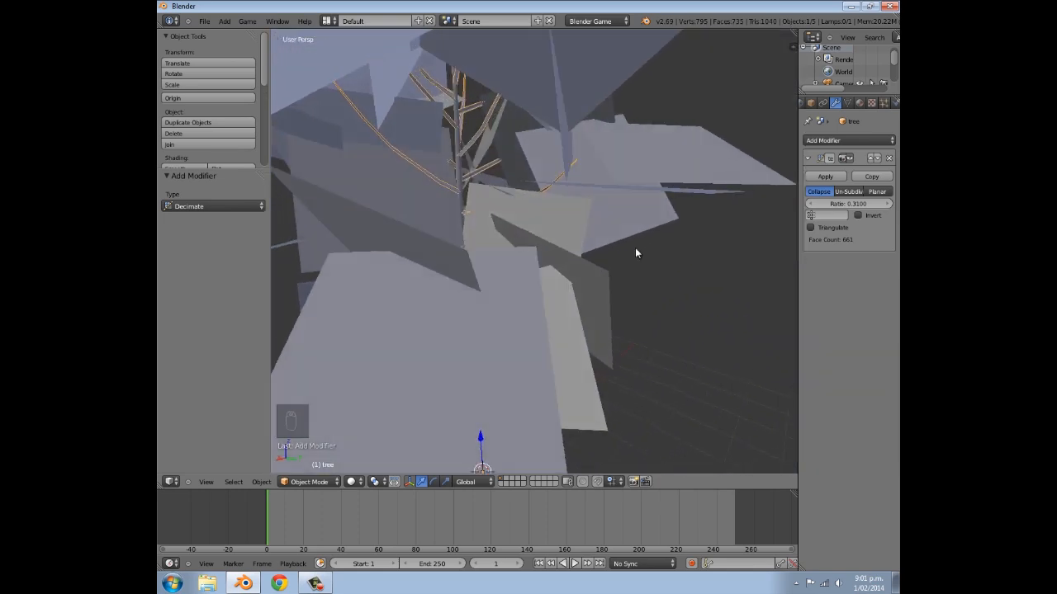
left_click(809, 203)
left_click(809, 204)
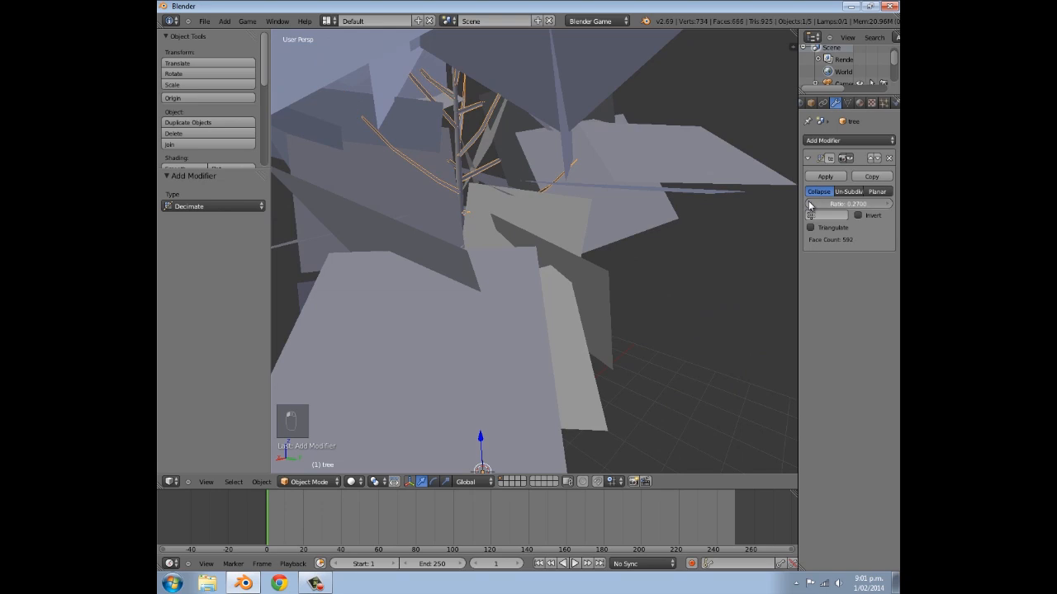
left_click(808, 204)
left_click(810, 204)
left_click(810, 204)
left_click(810, 204)
left_click_drag(809, 204, 798, 204)
scroll(578, 203, "down", 1)
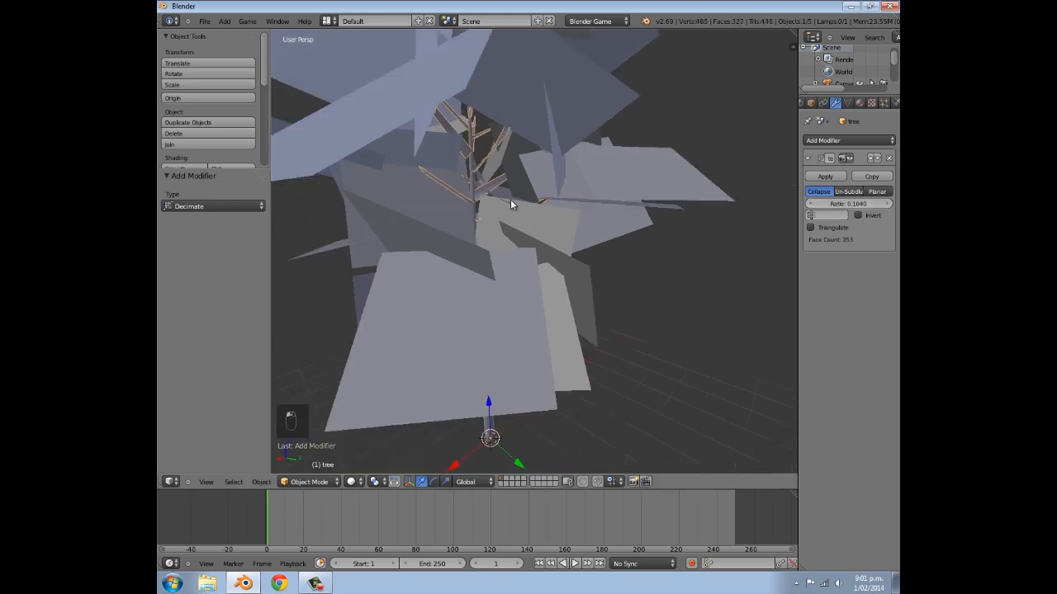
- Set the Decimate ratio of the branches to 0.272 and leave Triangulate off after trying it
middle_click_drag(445, 145, 628, 140)
scroll(554, 189, "up", 10)
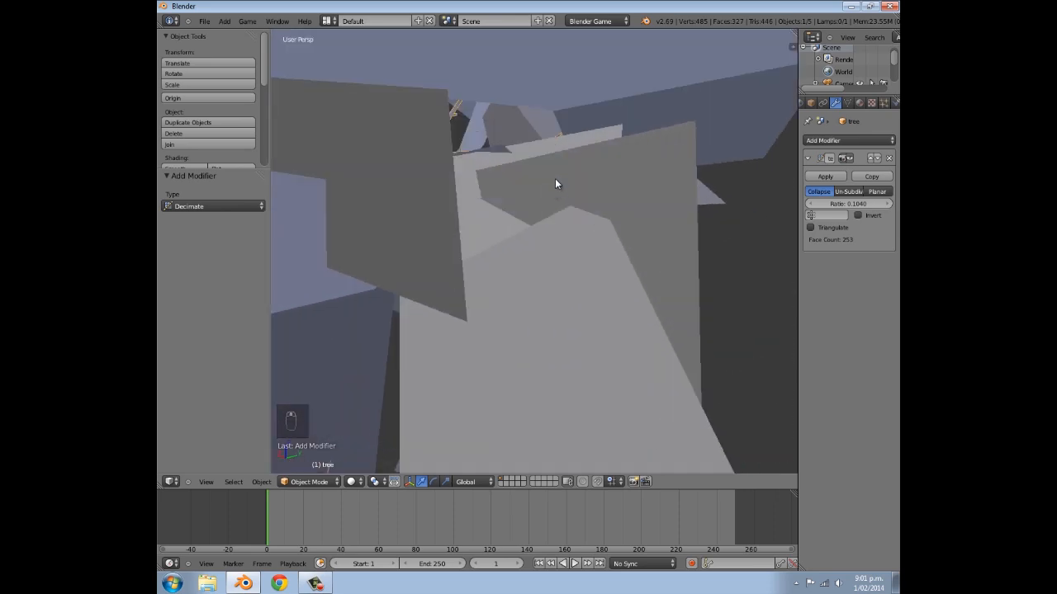
left_click(885, 203)
left_click(885, 203)
left_click(885, 203)
left_click(885, 204)
left_click(885, 203)
left_click(885, 203)
left_click(885, 204)
left_click(885, 204)
left_click(885, 204)
left_click(885, 204)
left_click(885, 204)
left_click(885, 204)
left_click(885, 204)
left_click(885, 204)
middle_click_drag(682, 188, 725, 257)
left_click(886, 204)
left_click(886, 204)
left_click(885, 204)
middle_click_drag(587, 233, 638, 183)
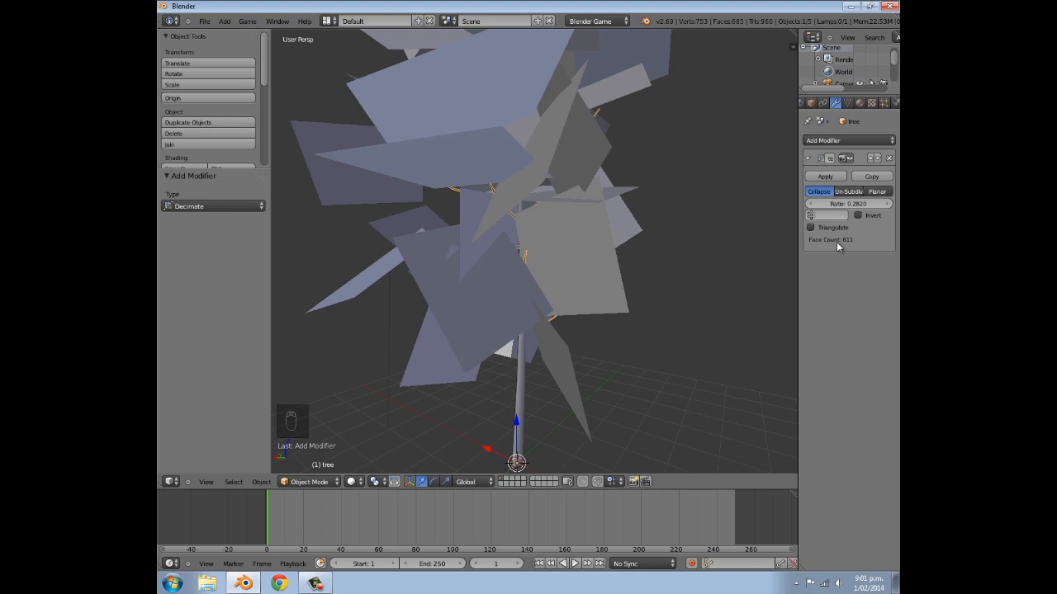
left_click(810, 204)
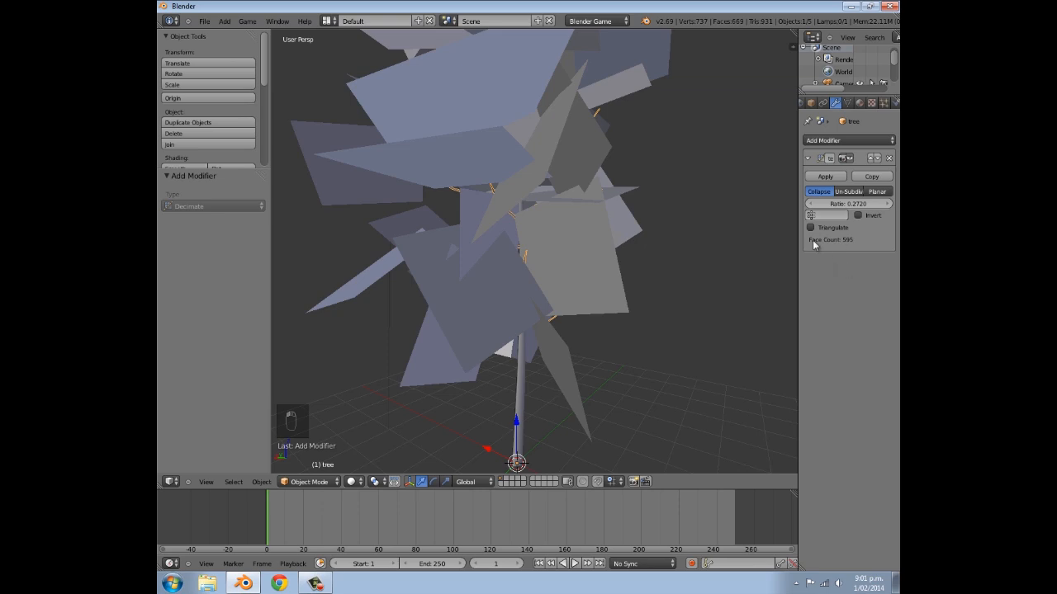
left_click(809, 227)
left_click(810, 228)
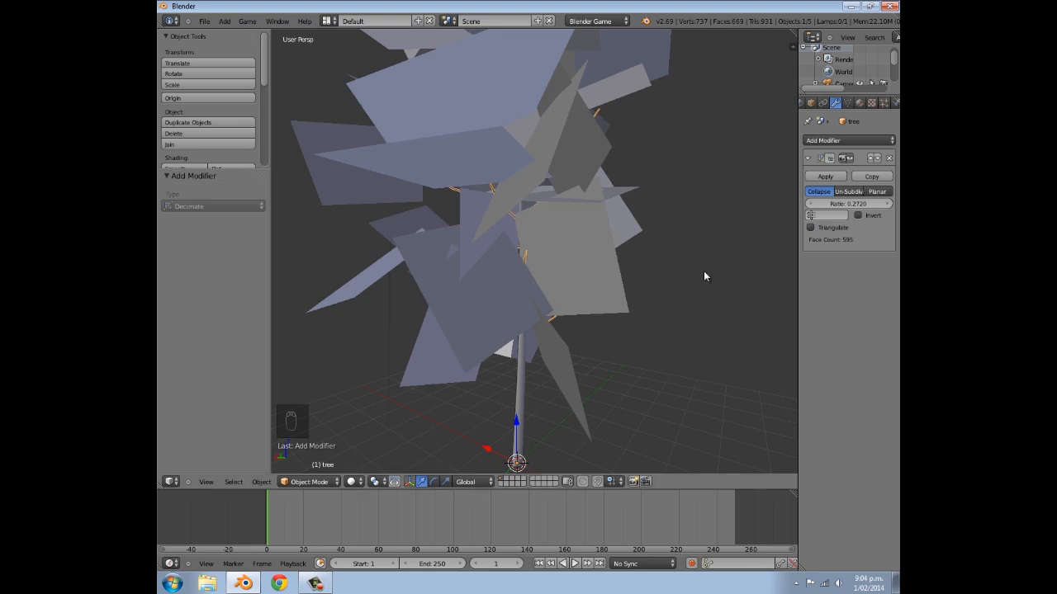
- Apply the Decimate modifier to the branches and inspect their reduced mesh up close in Edit Mode
middle_click_drag(571, 181, 542, 185)
scroll(538, 188, "down", 4)
mouse_move(605, 232)
middle_mouse_down()
mouse_move(688, 217)
mouse_move(602, 245)
middle_mouse_up()
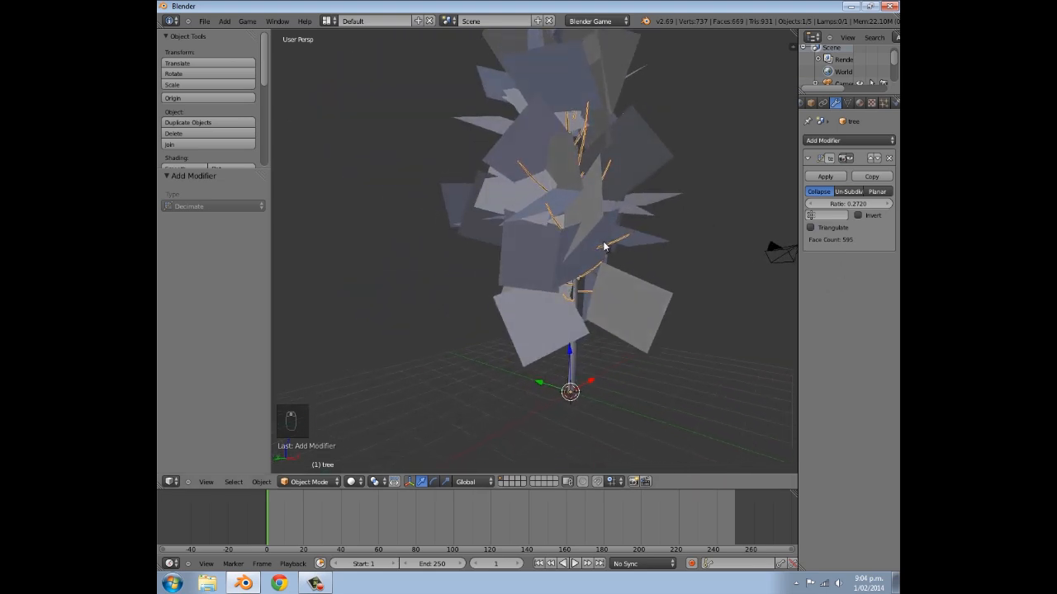
left_click(825, 177)
middle_click_drag(659, 216, 621, 207)
key("Tab")
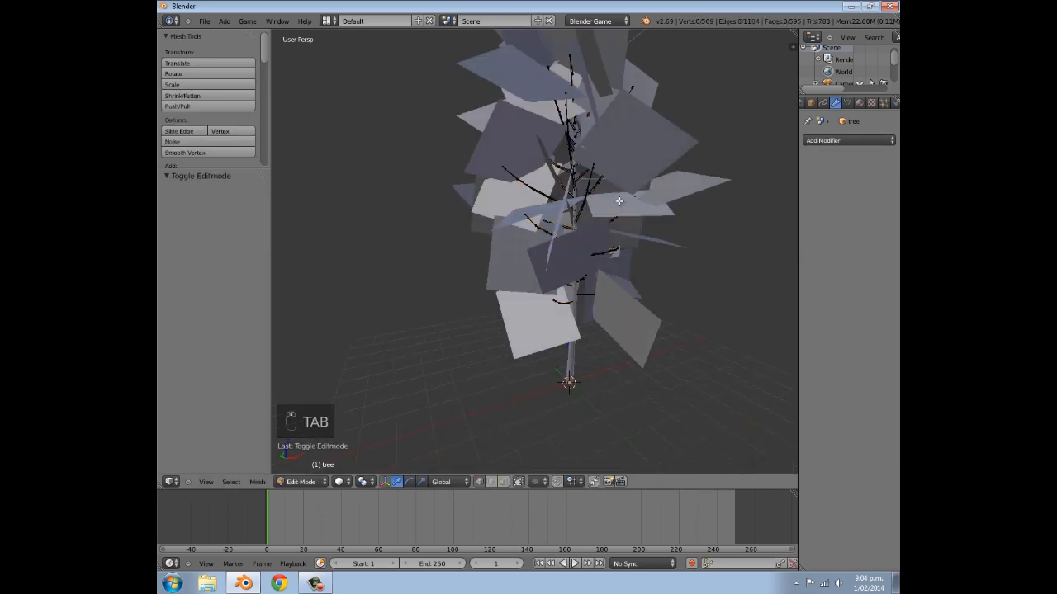
scroll(618, 206, "up", 10)
scroll(564, 232, "up", 10)
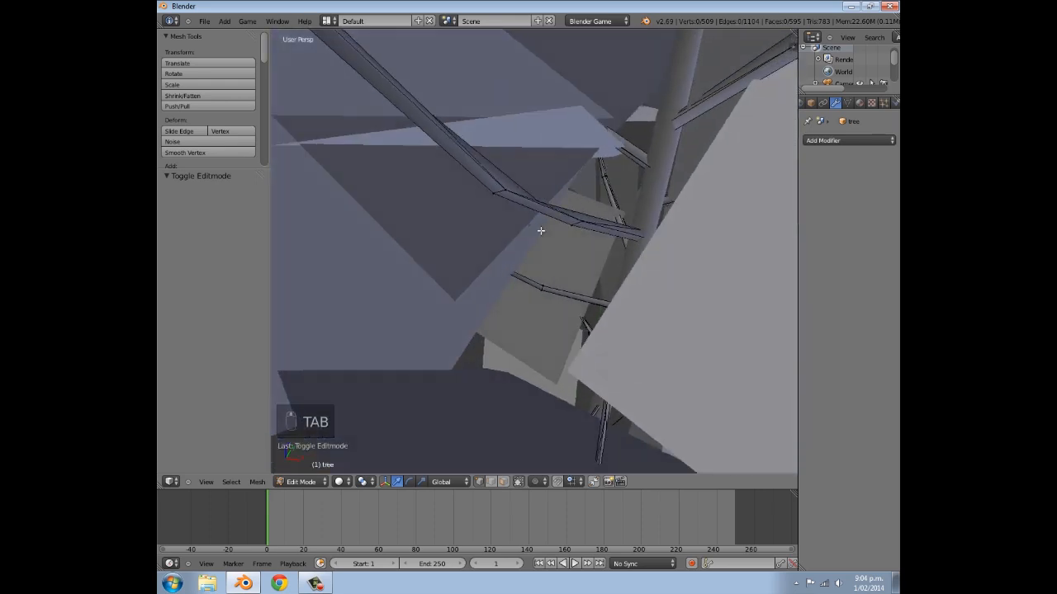
scroll(545, 240, "down", 8)
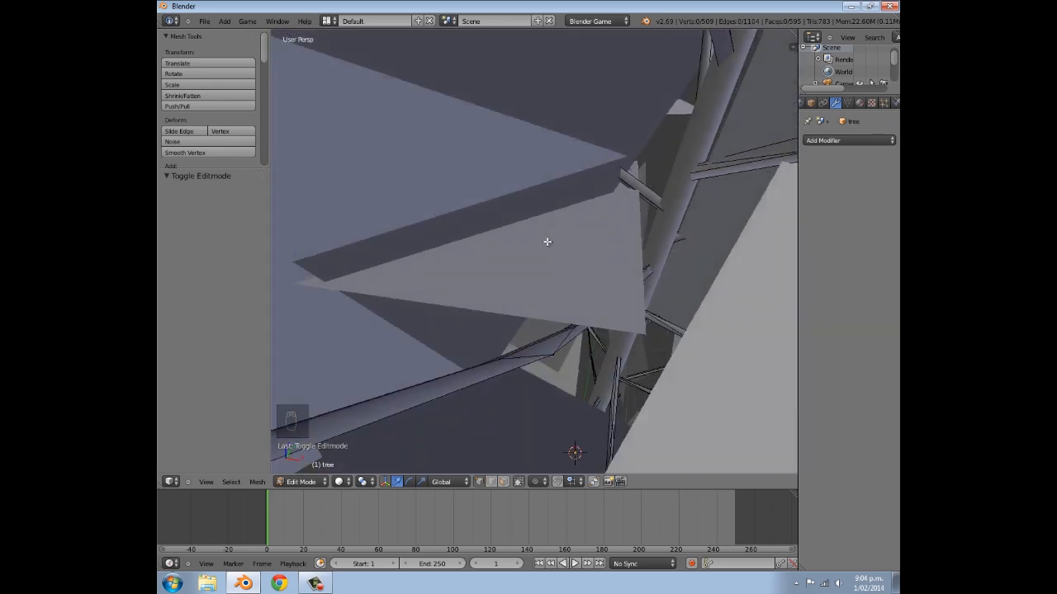
key("Tab")
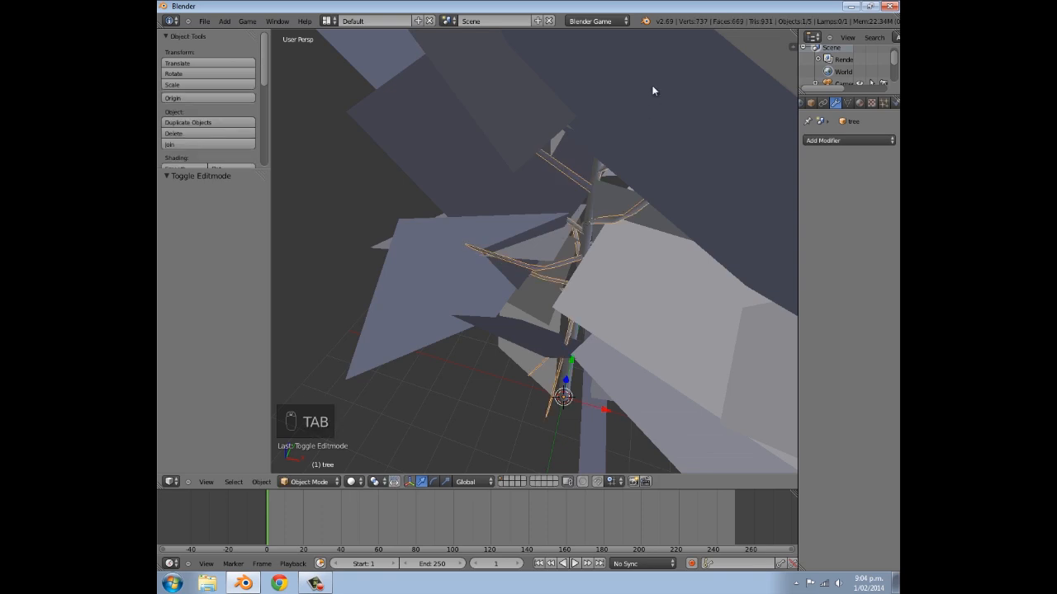
- Select the branches together with the trunk and join them into one object
key("a")
middle_click_drag(653, 89, 598, 310)
right_click(598, 310)
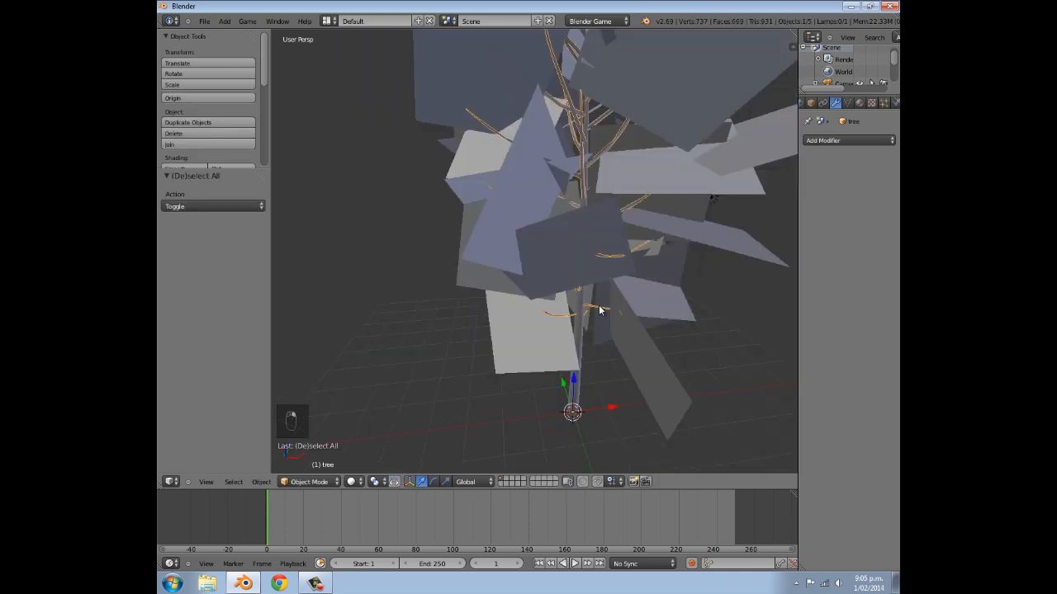
right_click(580, 336, "shift")
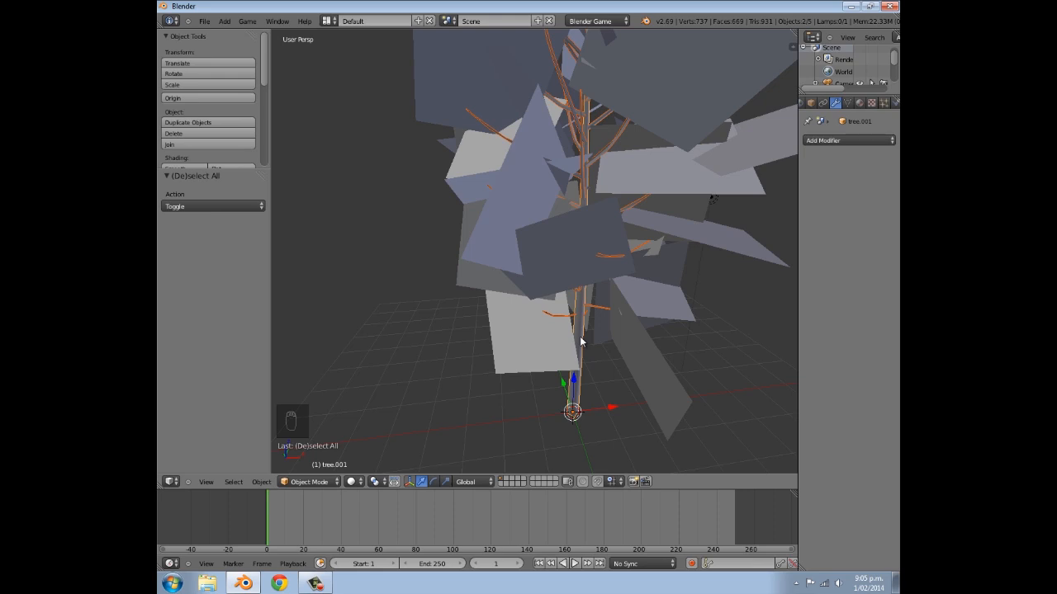
key("ctrl+j")
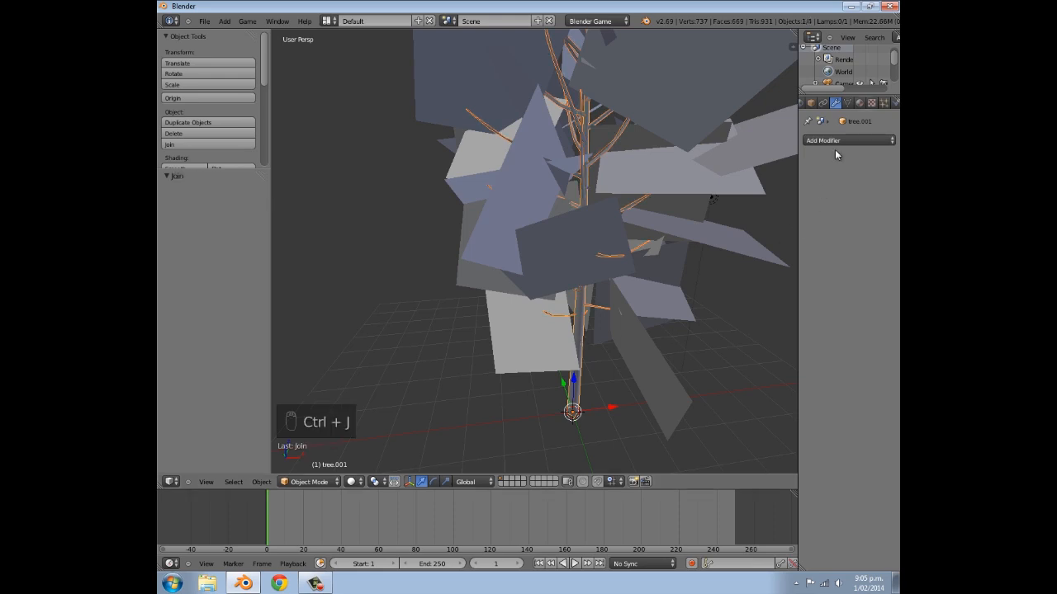
- Rename the joined trunk and branches object as "tree"
scroll(842, 102, "down", 3)
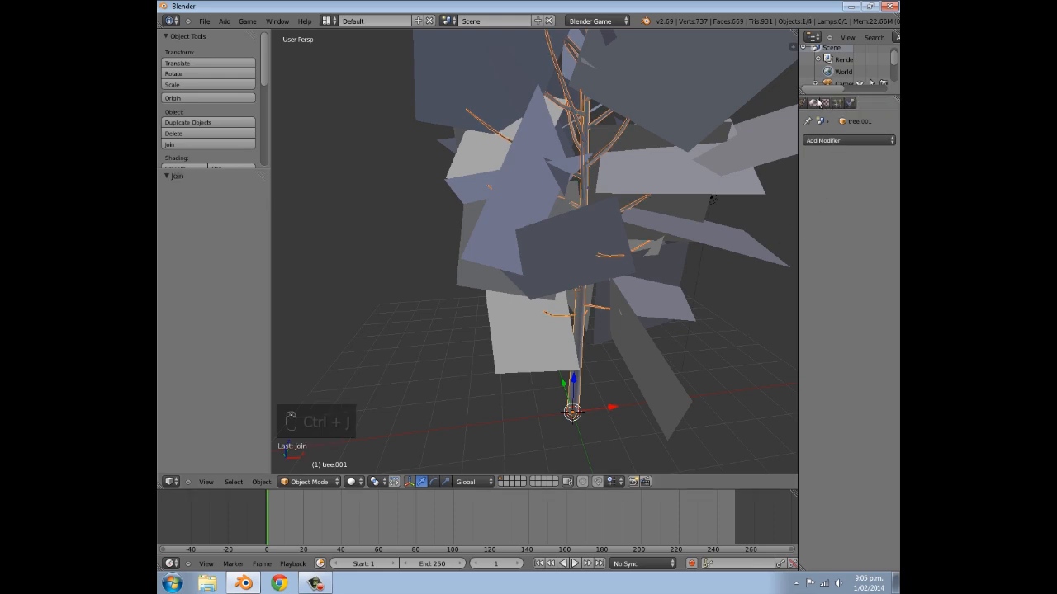
left_click(826, 102)
scroll(825, 106, "up", 3)
left_click(823, 104)
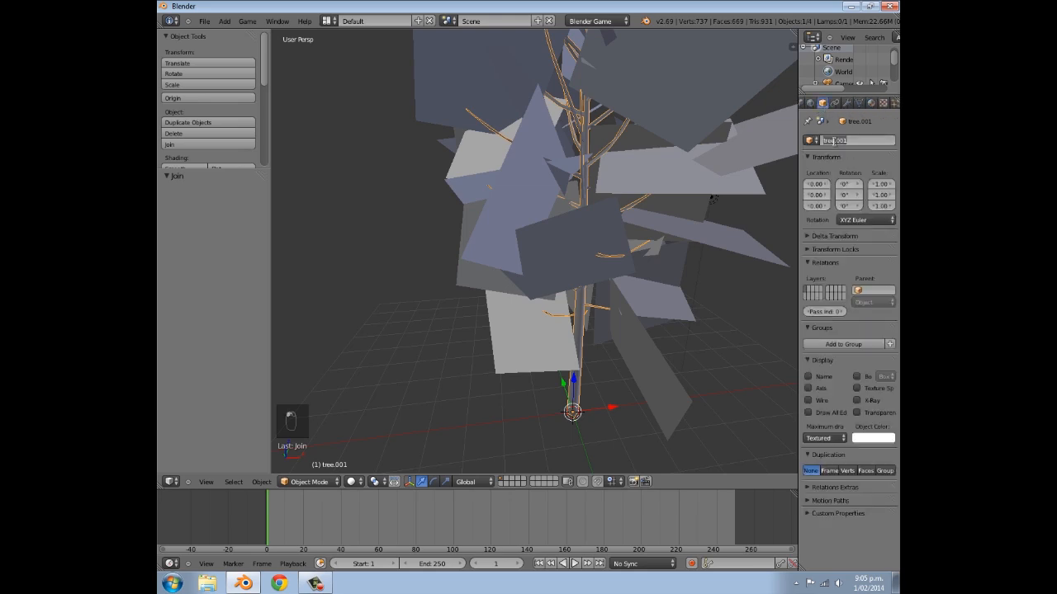
type("tree")
key("Return")
- Add a new material to the tree and set its specular intensity to 0
scroll(869, 102, "down", 2)
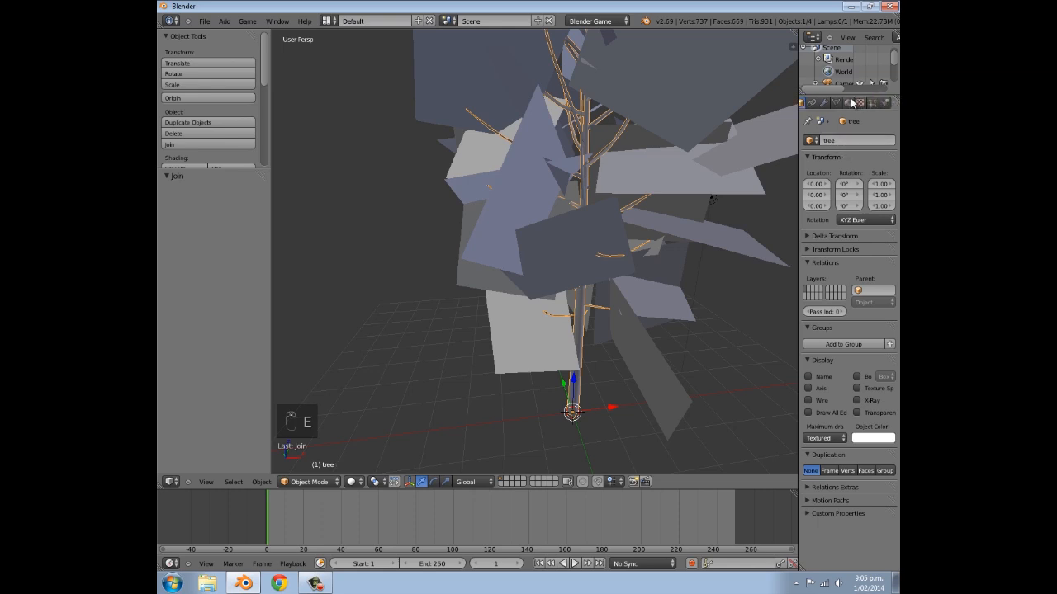
left_click(850, 104)
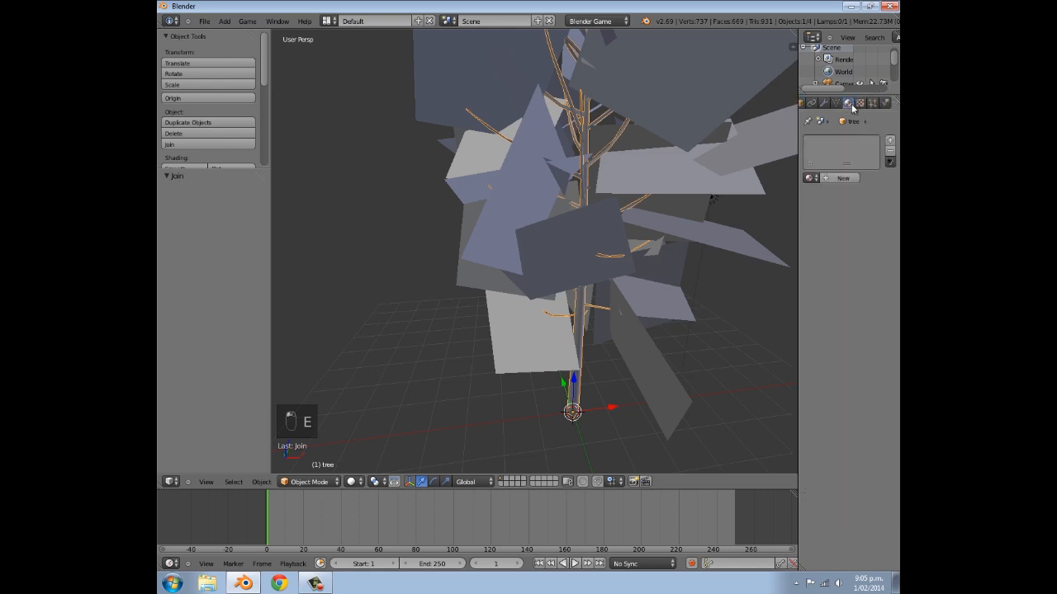
left_click(844, 179)
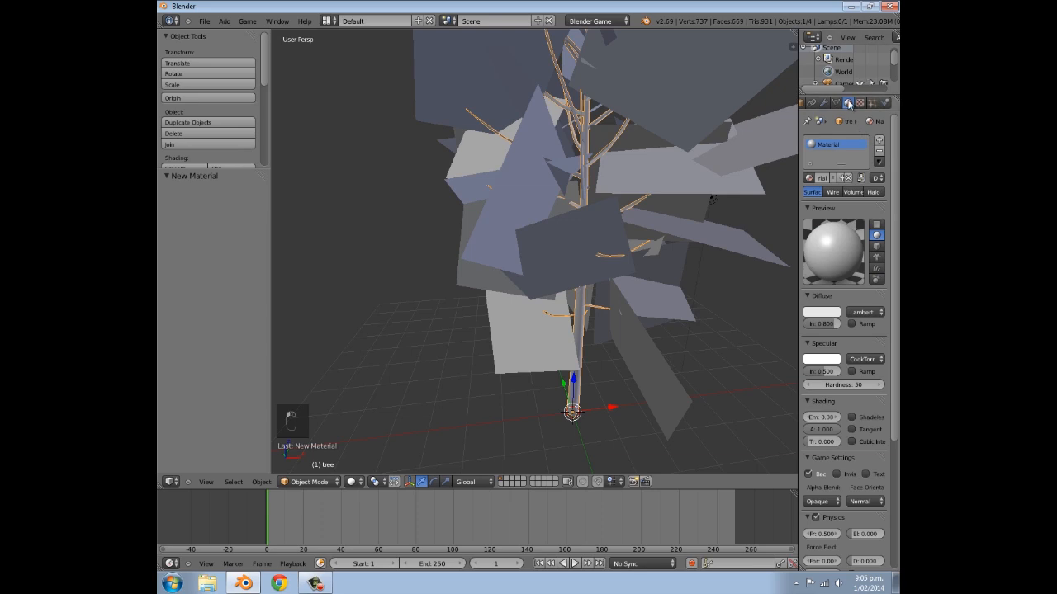
scroll(818, 265, "down", 3)
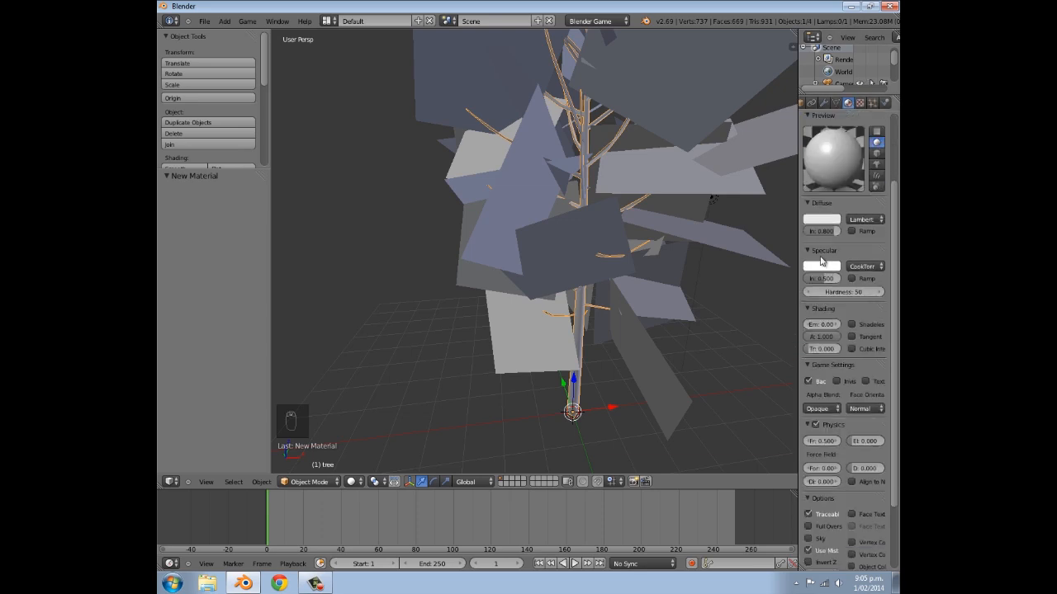
left_click_drag(826, 277, 675, 245)
scroll(810, 342, "down", 2)
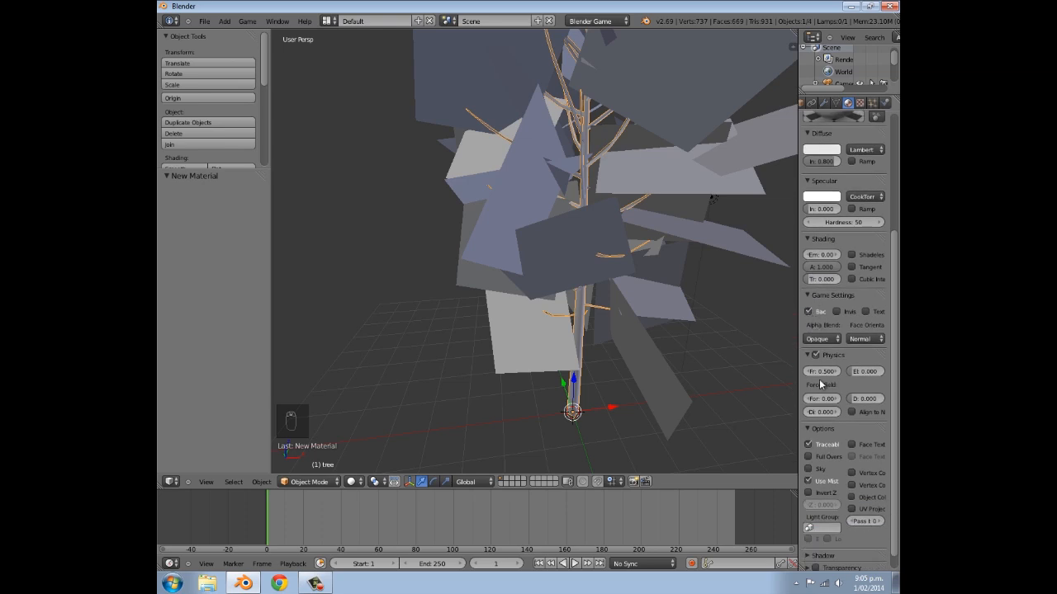
scroll(821, 384, "down", 1)
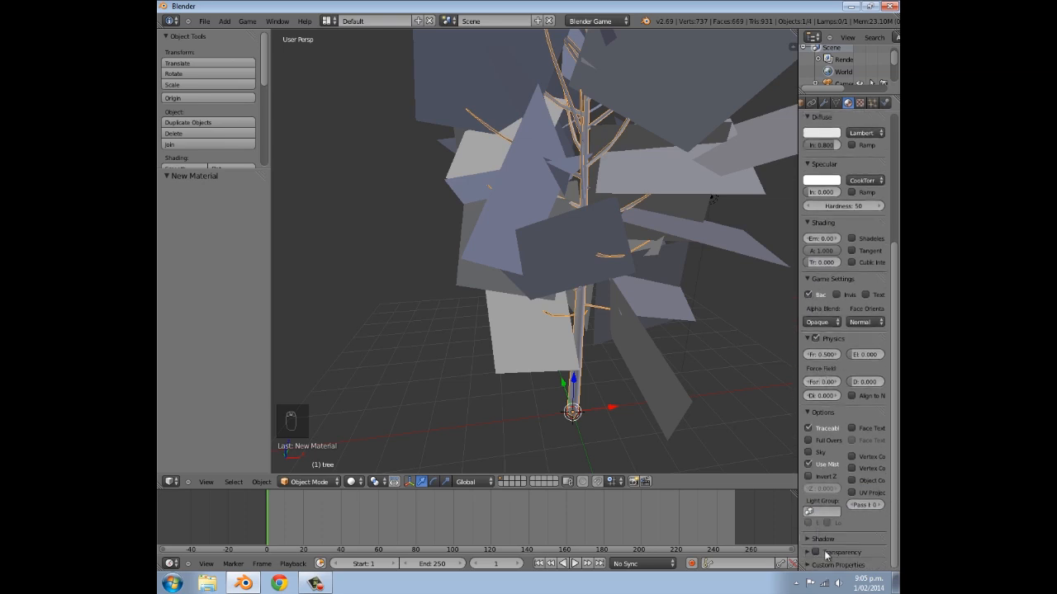
- Add an Image or Movie texture with UV coordinates to the tree material and open the file browser for its image
left_click(860, 104)
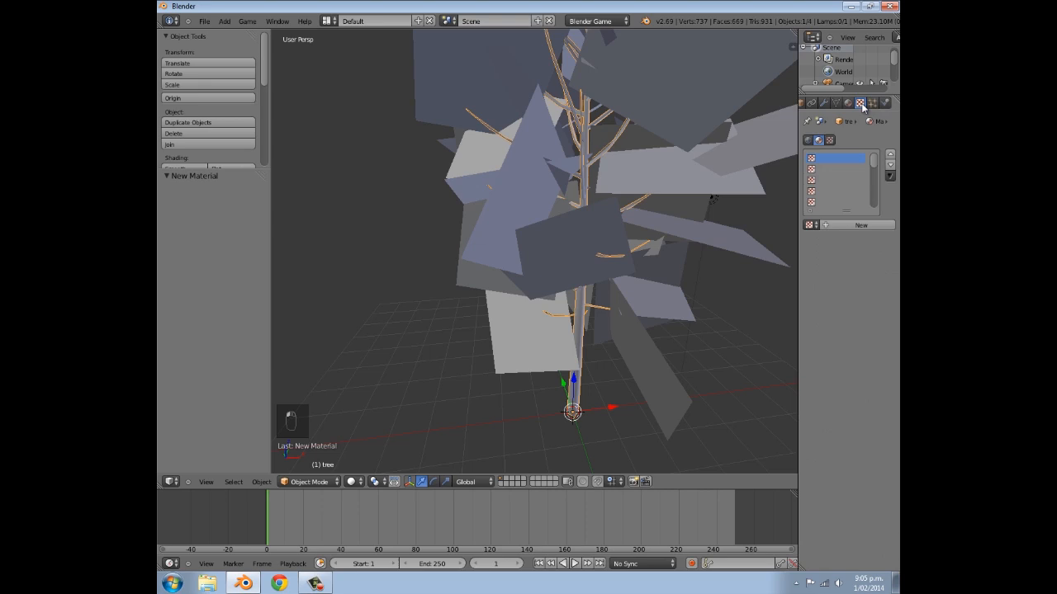
left_click(859, 225)
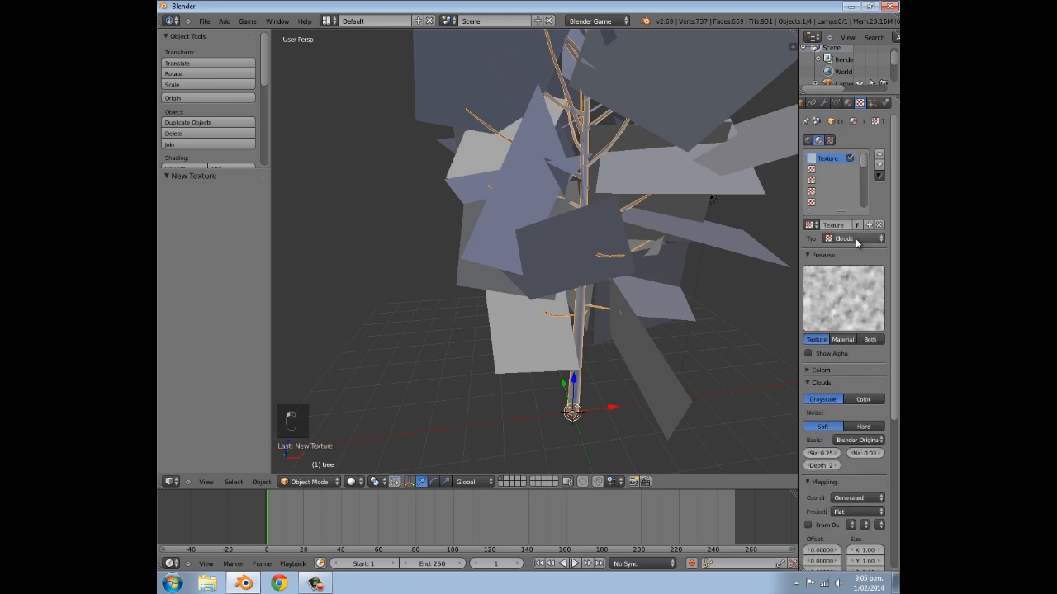
left_click(856, 239)
left_click(851, 177)
scroll(842, 389, "down", 2)
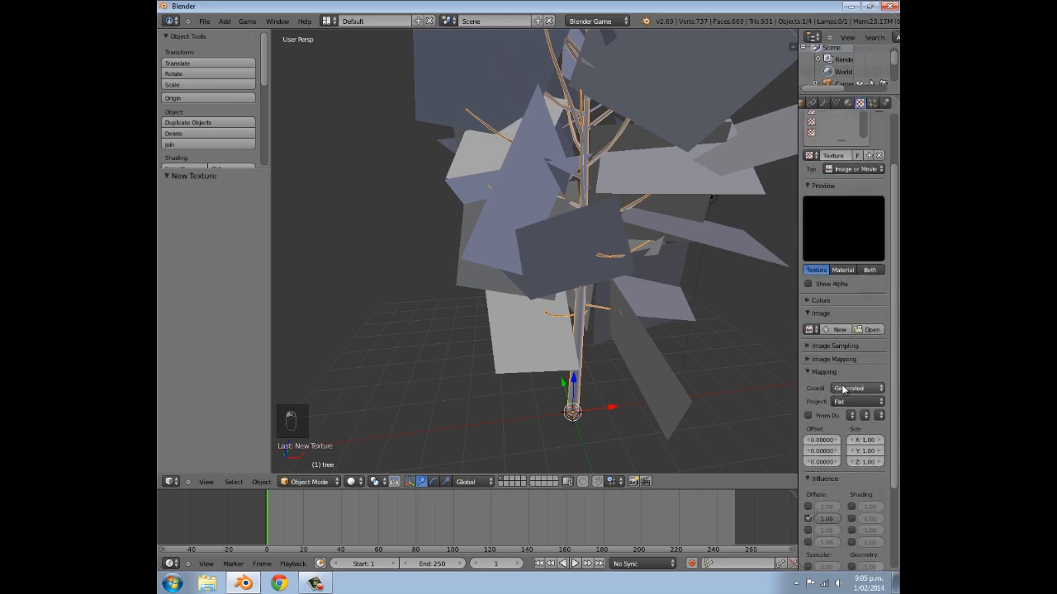
left_click(843, 389)
left_click(838, 341)
scroll(832, 448, "down", 4)
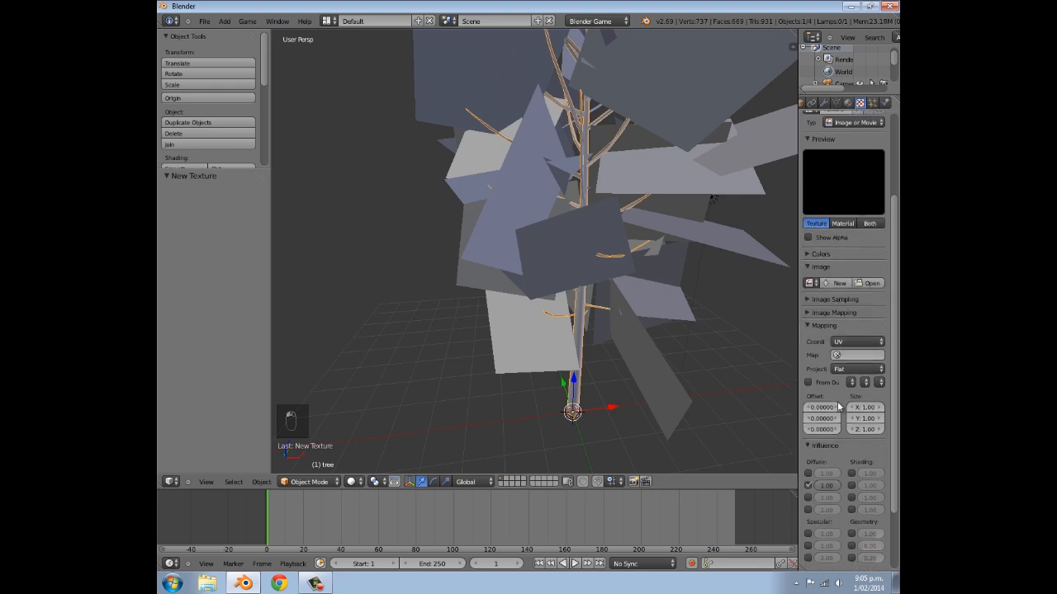
left_click(870, 203)
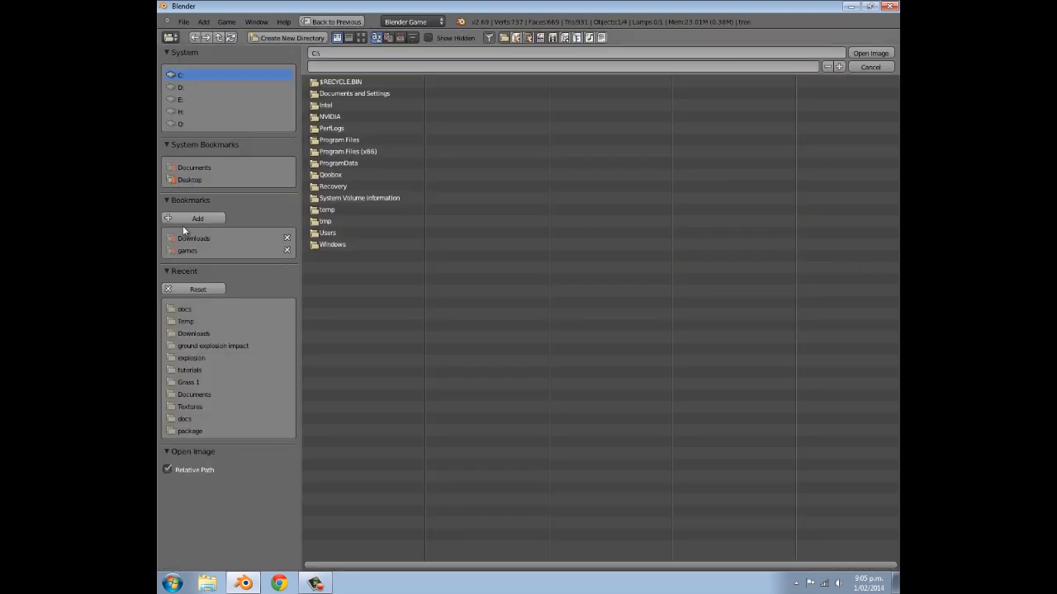
- Switch to Chrome and open the Deciduous category under Wood, Tree Bark on the CG Textures site
left_click(277, 584)
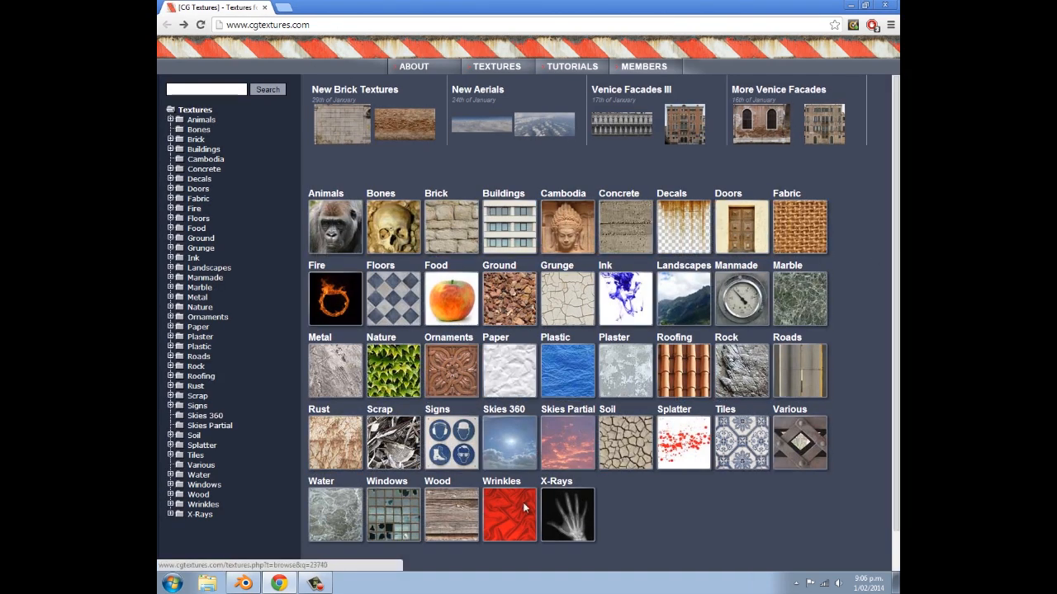
left_click(446, 521)
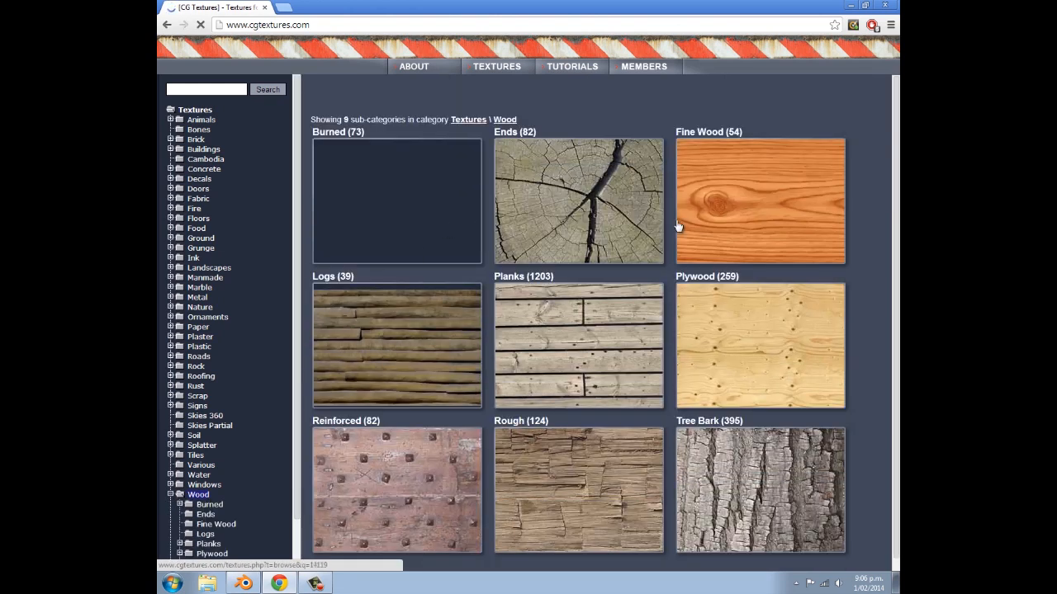
scroll(679, 228, "down", 1)
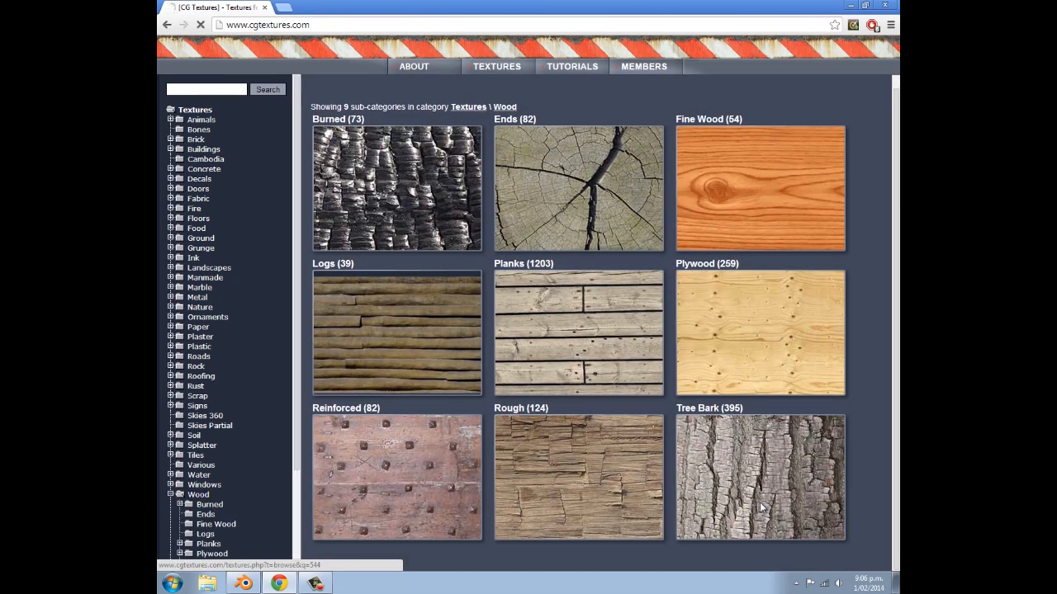
left_click(761, 506)
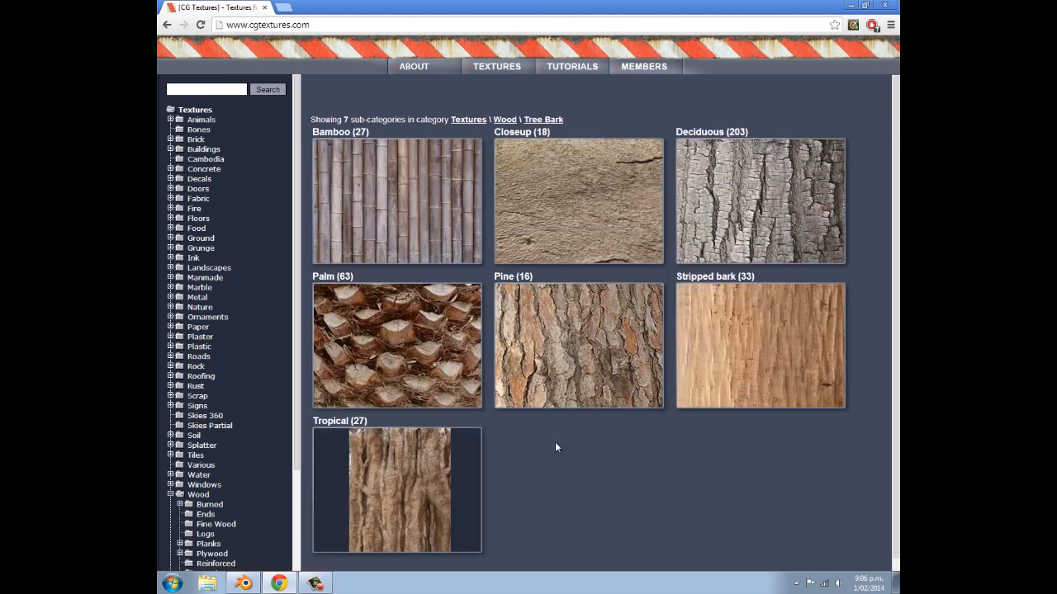
scroll(553, 341, "down", 1)
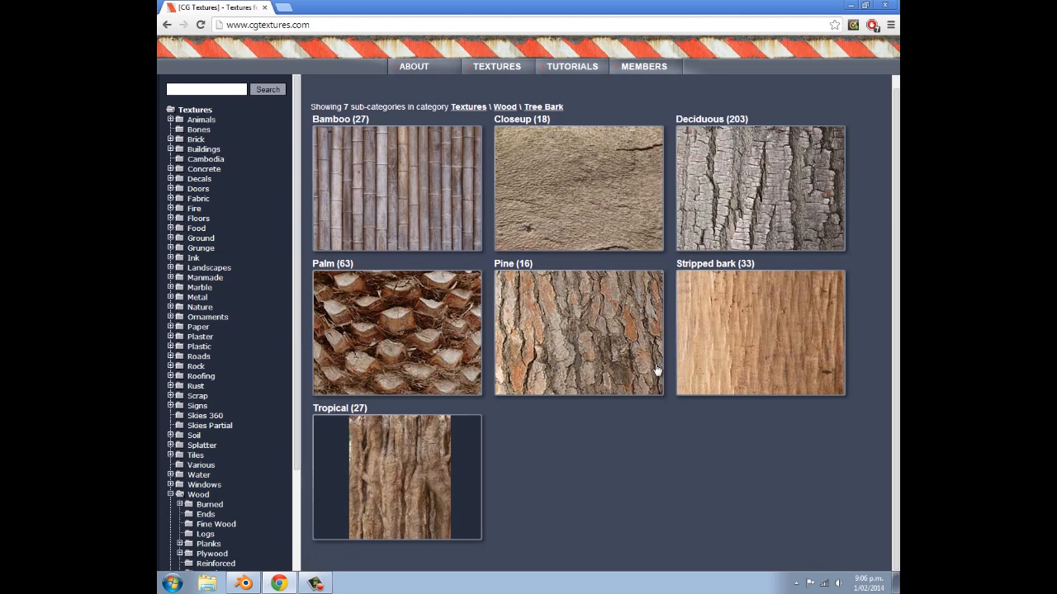
scroll(719, 346, "up", 1)
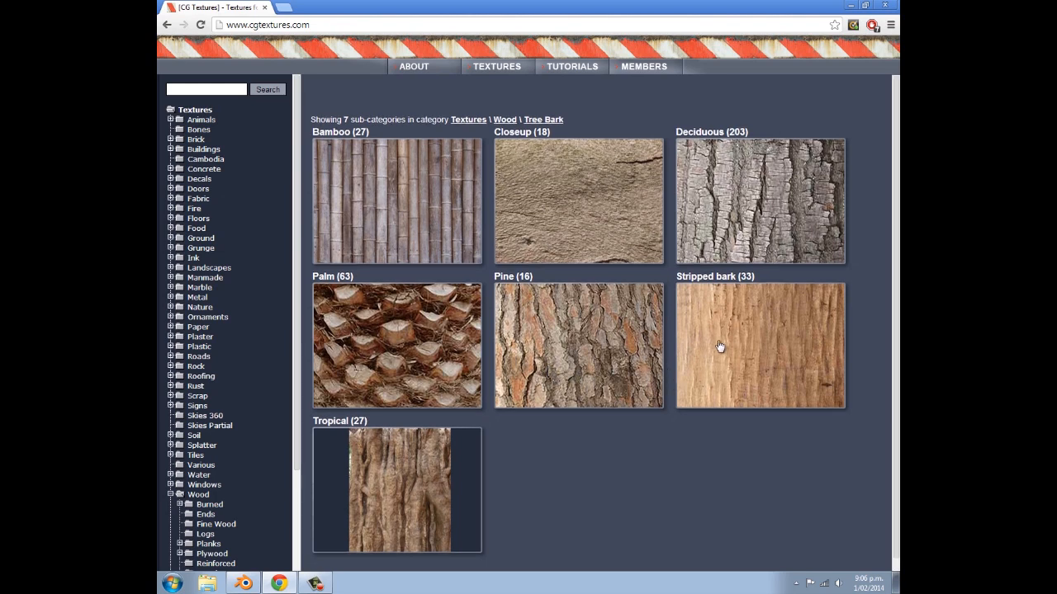
left_click(754, 168)
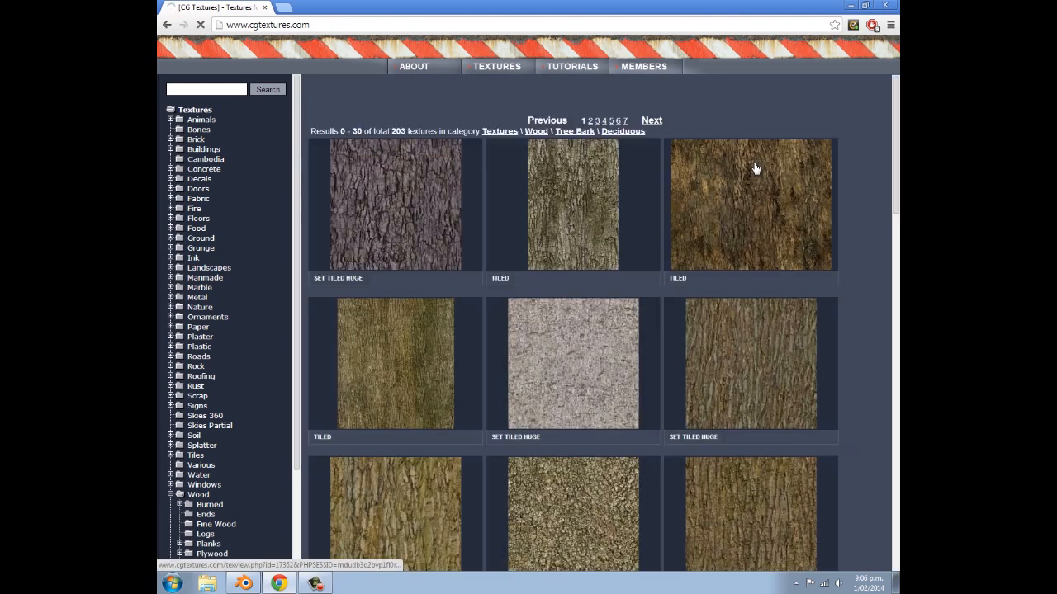
- Browse the deciduous bark textures and open the page of the tiled texture BarkDecidious0143
scroll(525, 171, "down", 4)
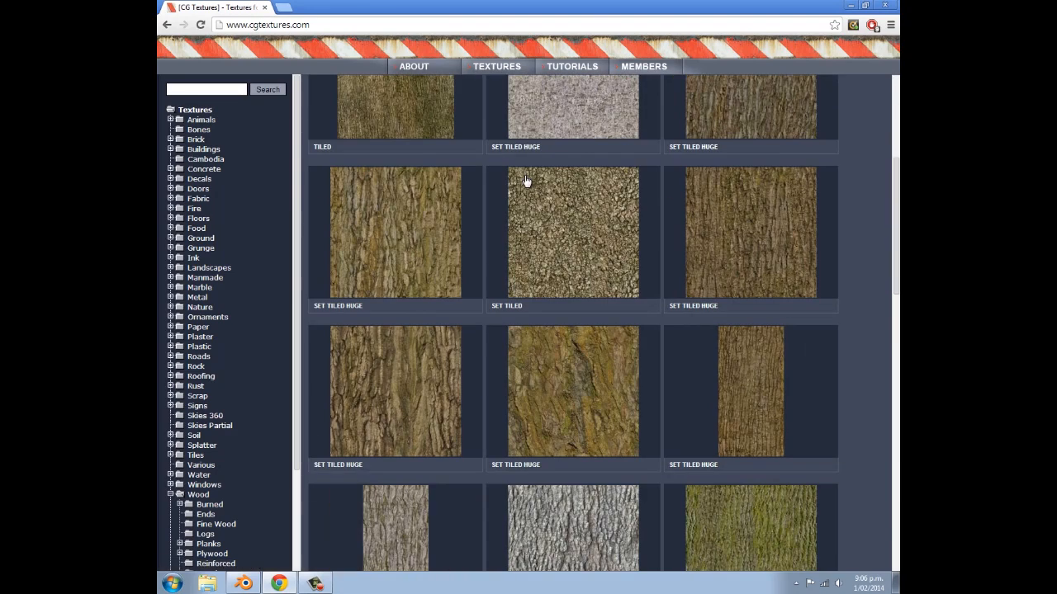
scroll(643, 319, "up", 1)
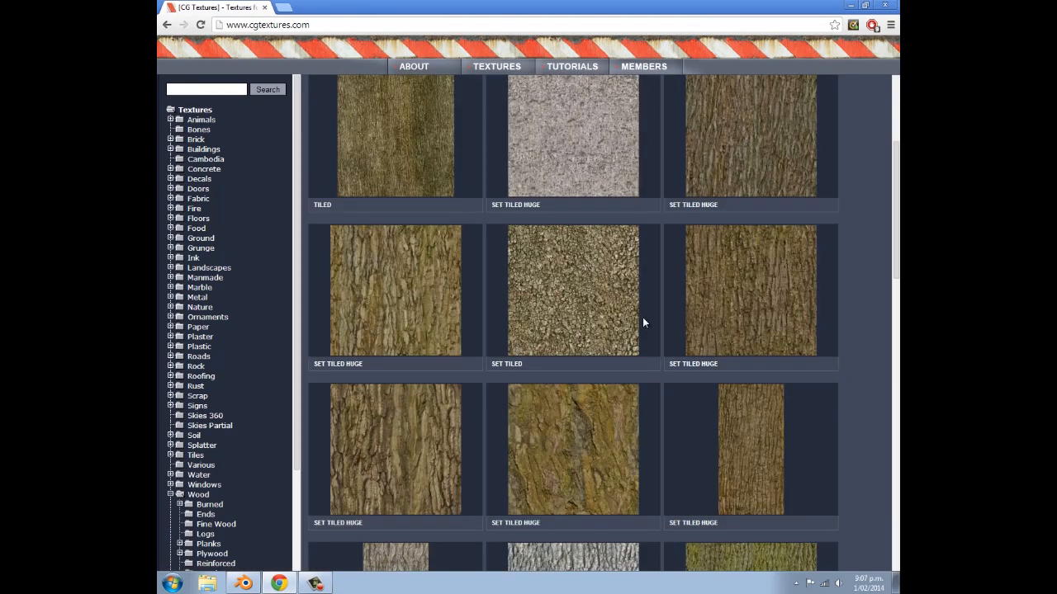
scroll(643, 317, "up", 1)
left_click(732, 250)
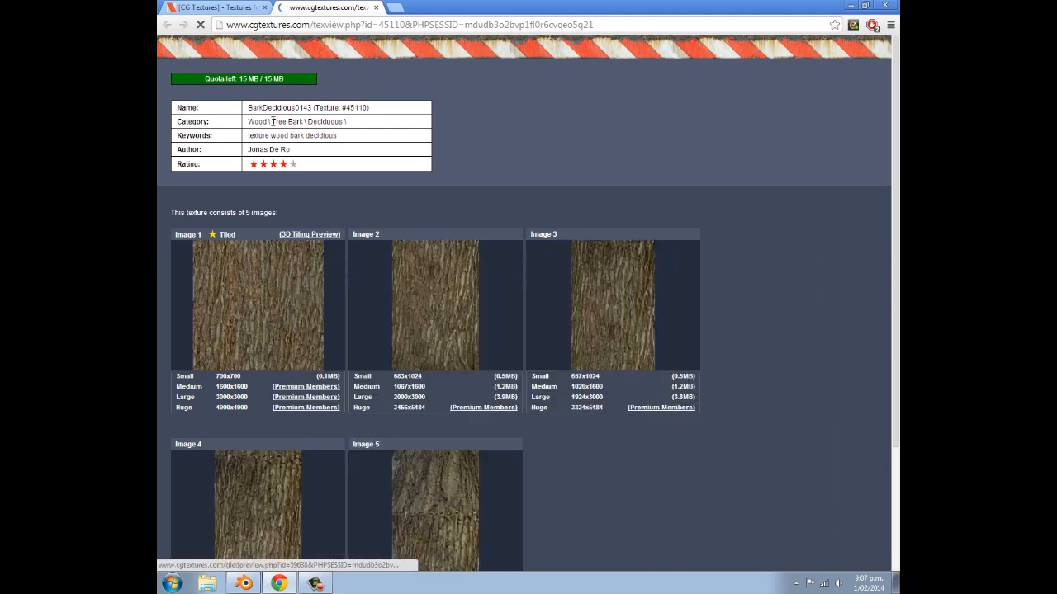
- Switch back to Blender and load BarkDecidious0143_9_S.jpg from the Downloads folder as the tree texture's image
mouse_move(314, 297)
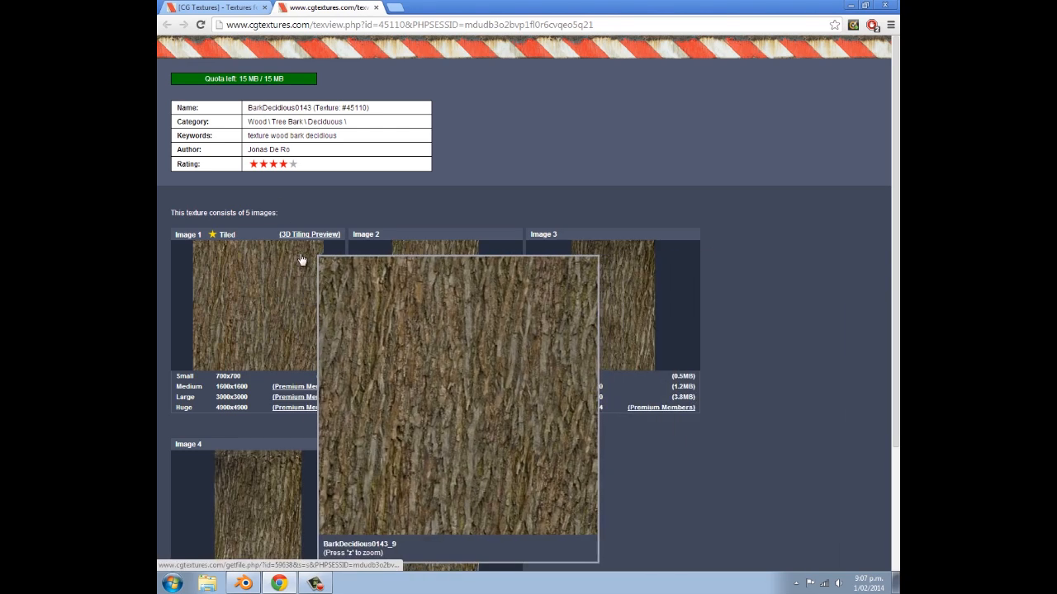
left_click(243, 583)
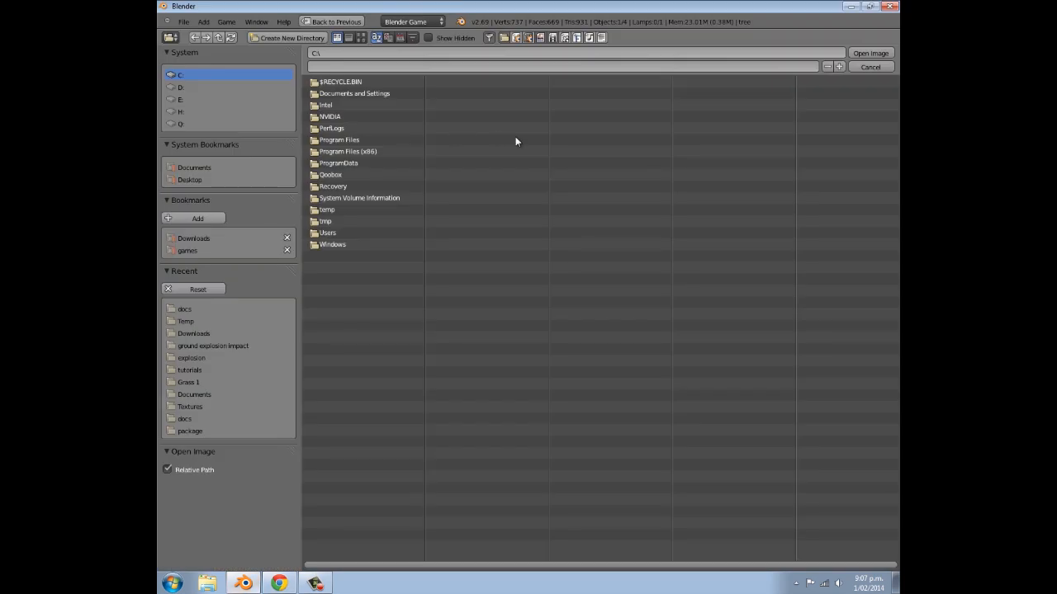
left_click(235, 238)
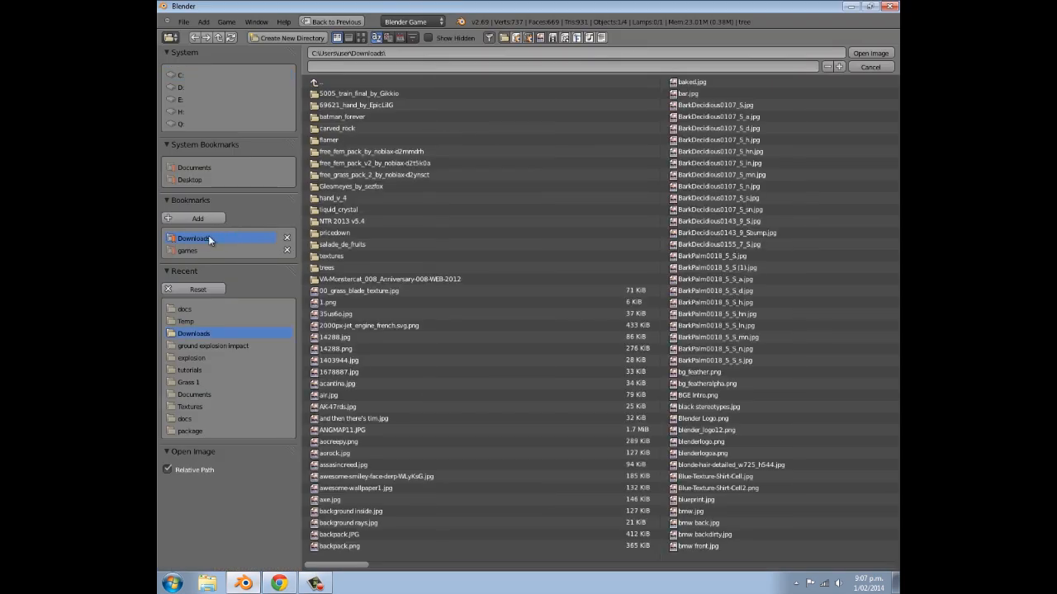
left_click(360, 36)
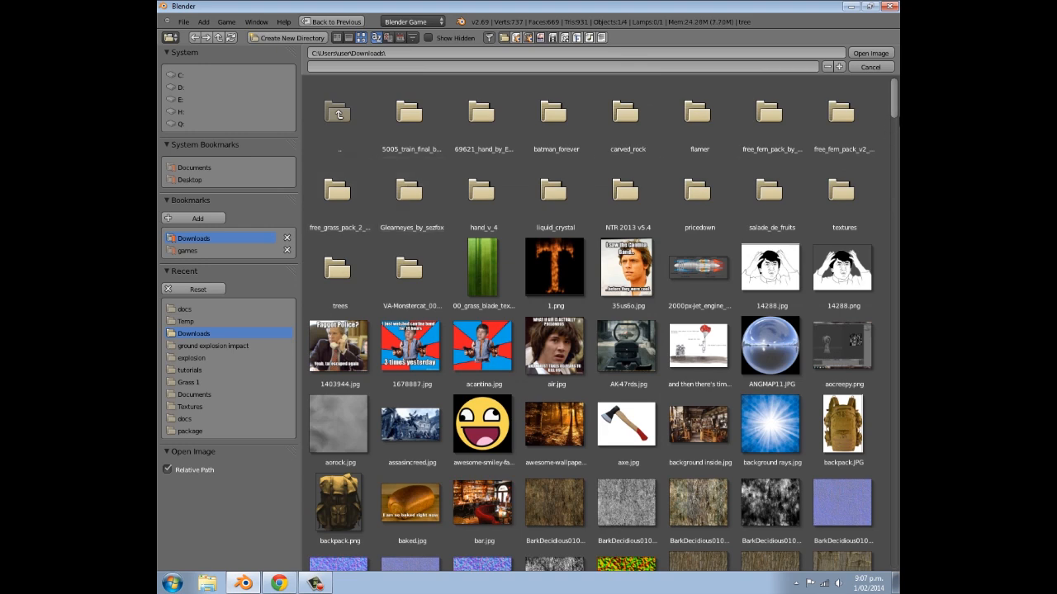
scroll(682, 248, "down", 5)
scroll(682, 248, "up", 1)
left_click(682, 229)
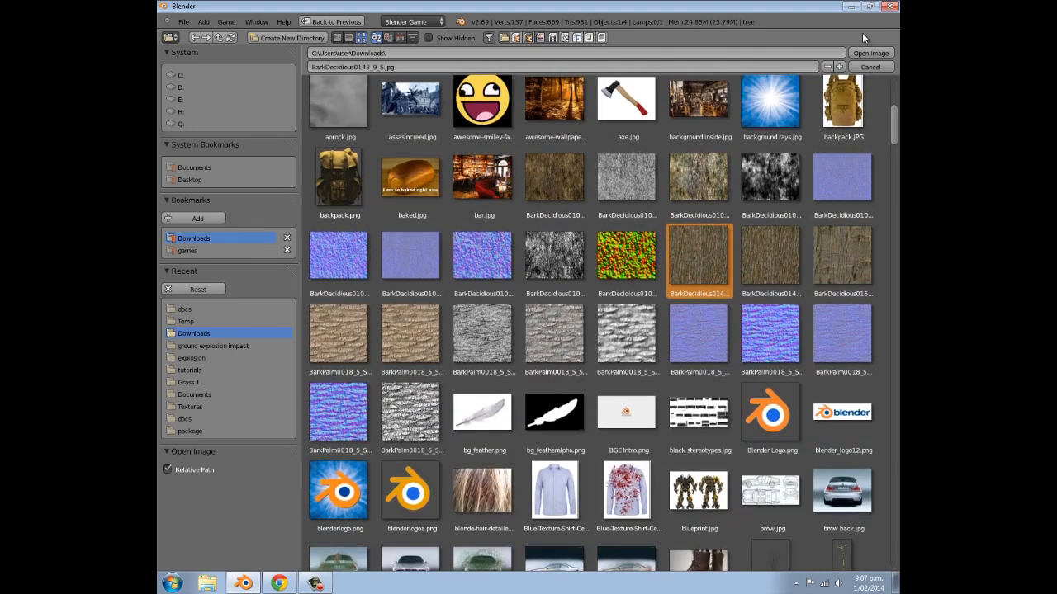
left_click(867, 53)
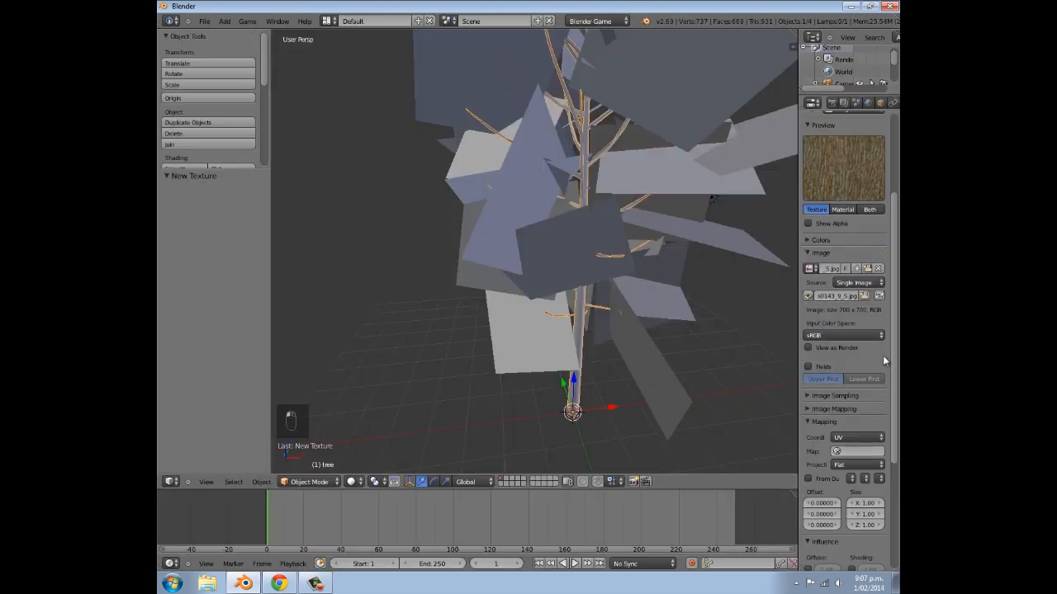
- Change the 3D view's shading to Texture and inspect the tree trunk
scroll(586, 402, "down", 5)
middle_click_drag(586, 402, 607, 403)
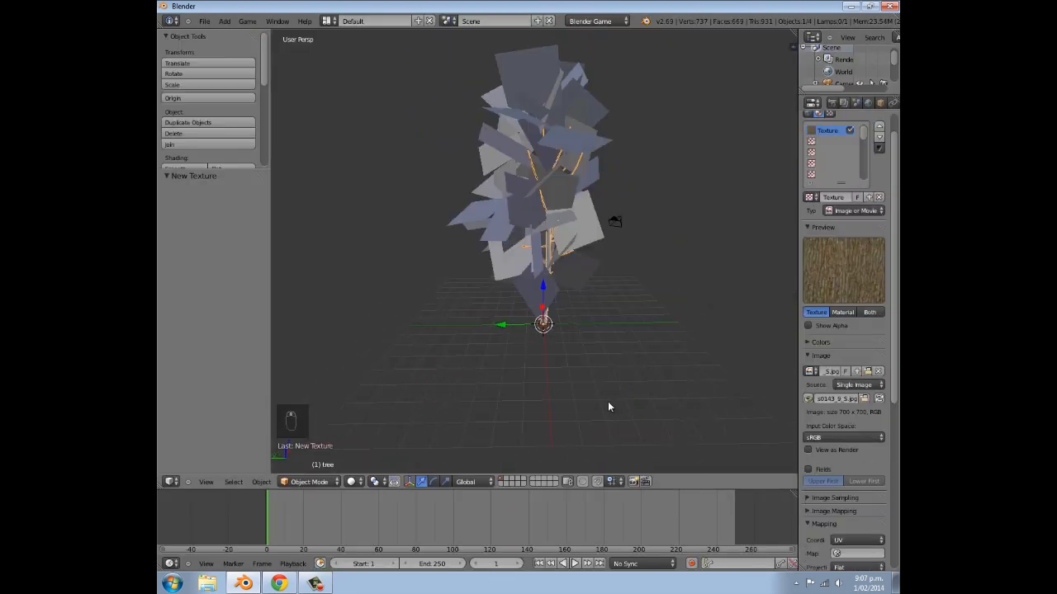
left_click(353, 481)
left_click(373, 428)
middle_click_drag(557, 265, 357, 261)
scroll(509, 295, "up", 3)
middle_click_drag(509, 294, 490, 278)
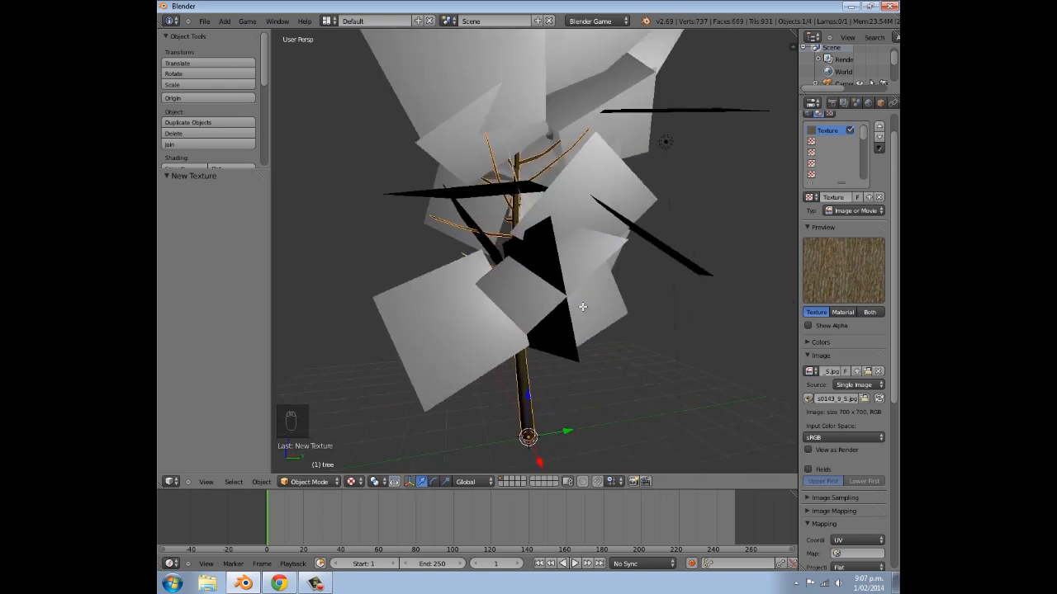
- Unwrap the whole tree mesh with Smart UV Project at the default settings and check the bark on the trunk in Object Mode
key("Tab")
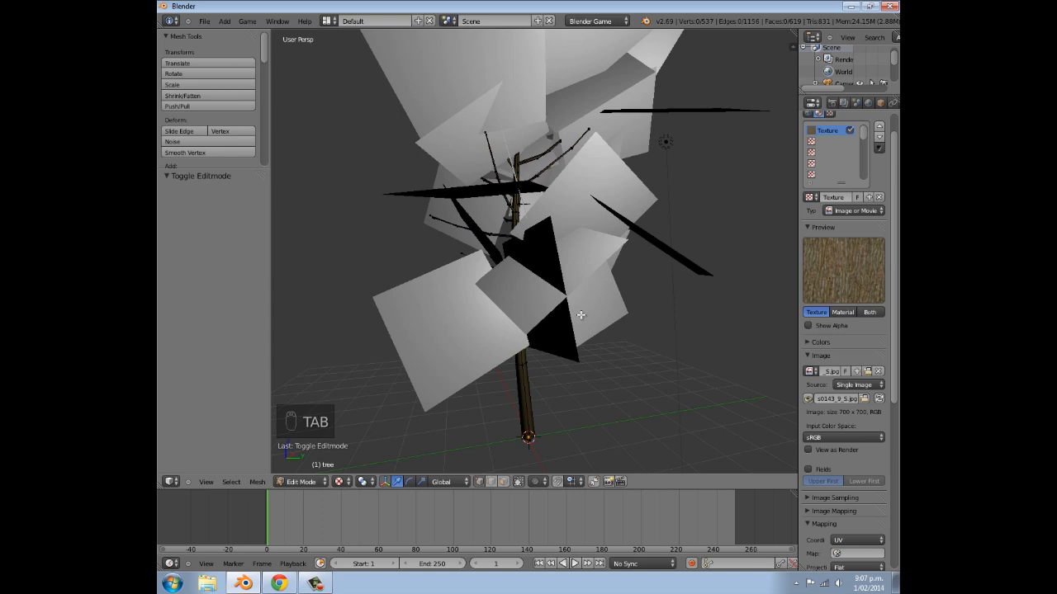
key("a")
key("a")
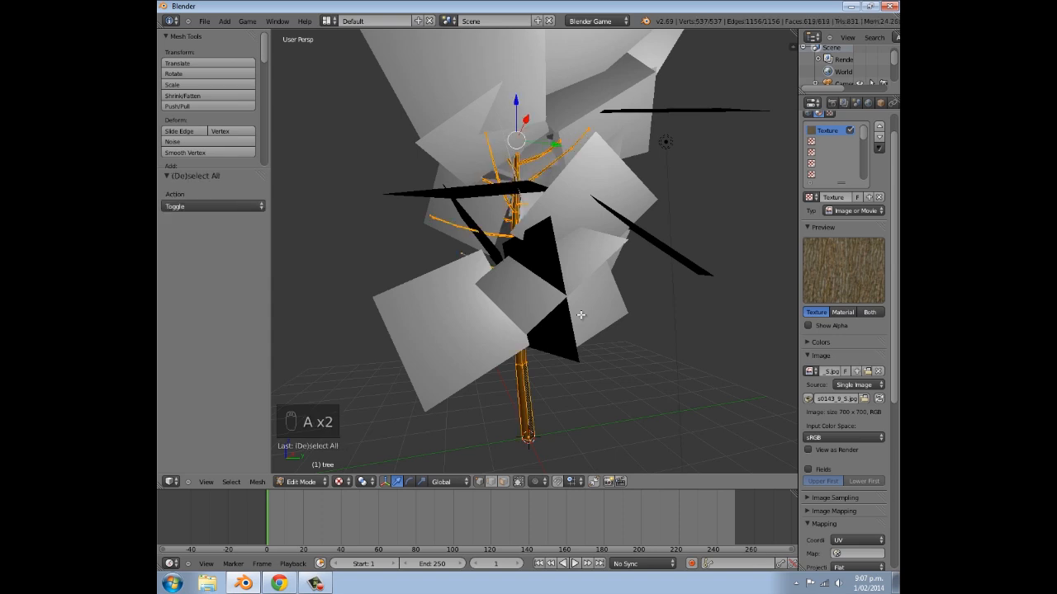
key("u")
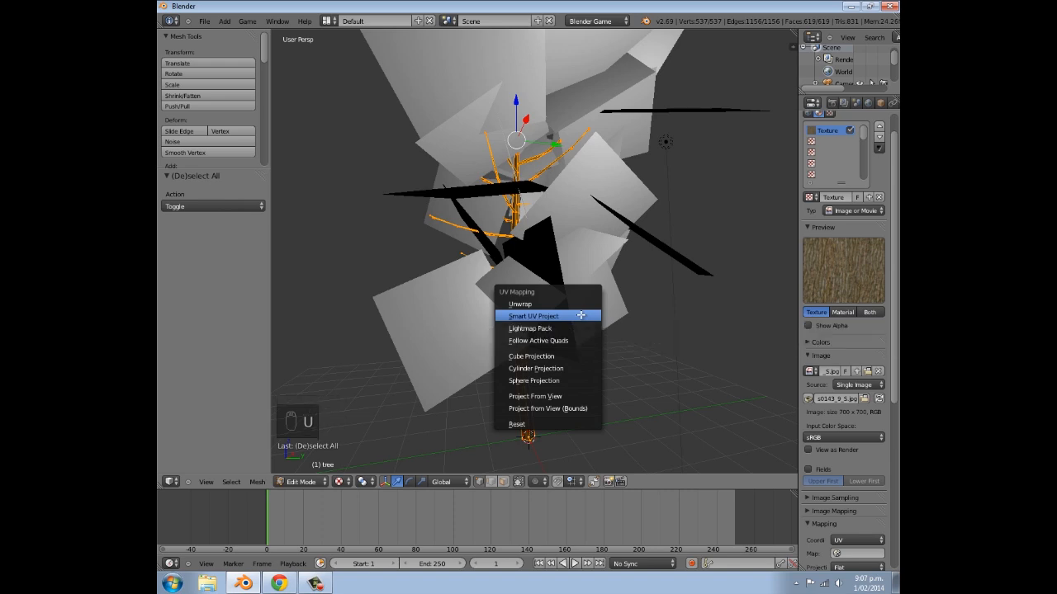
left_click(581, 315)
left_click(579, 376)
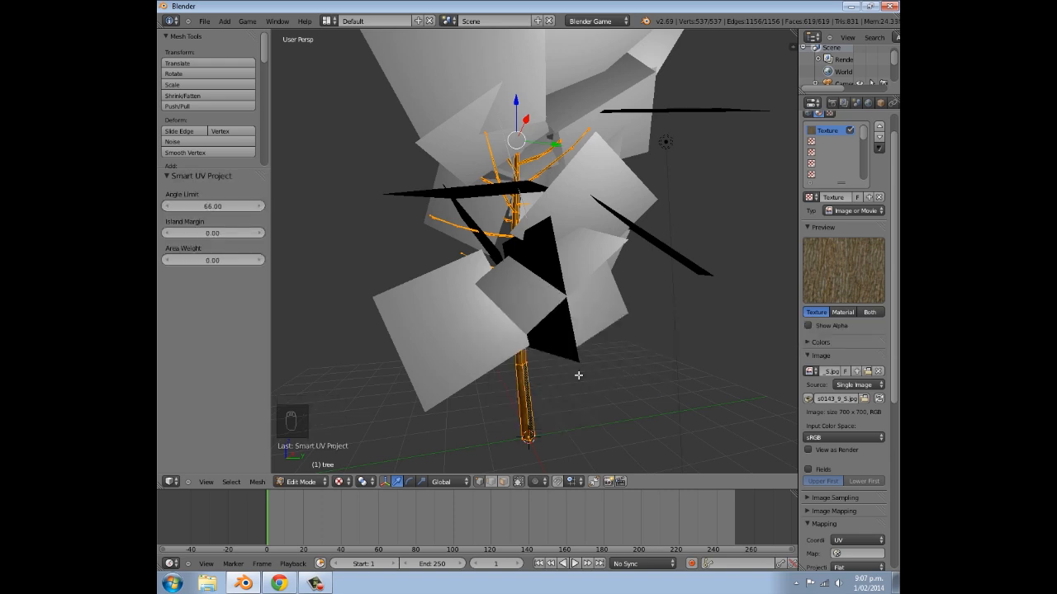
middle_click_drag(579, 389, 583, 391)
middle_click_drag(583, 391, 540, 295, "shift")
scroll(564, 292, "up", 8)
key("Tab")
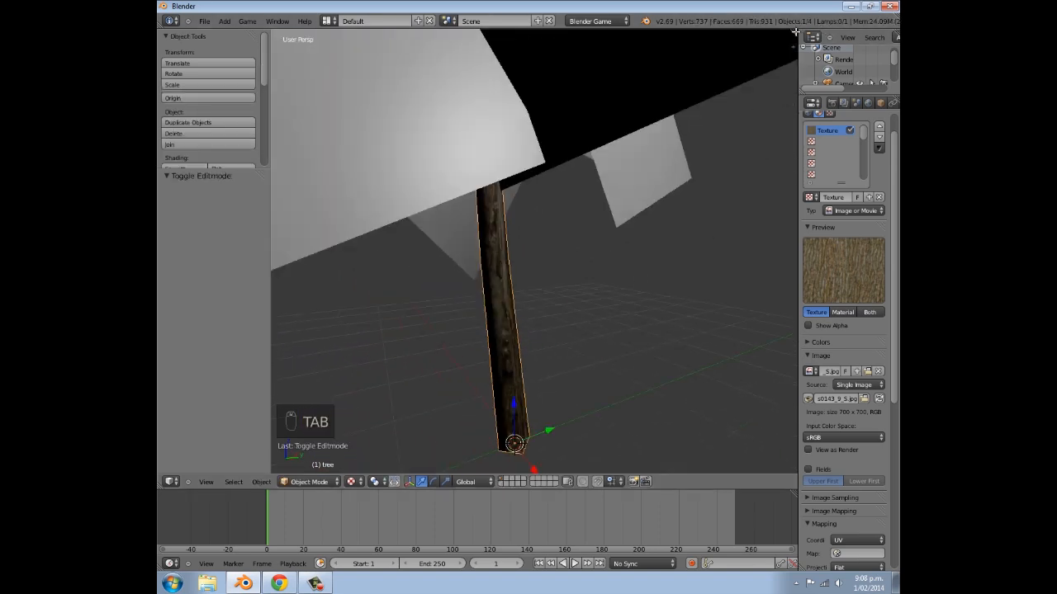
- Split the 3D view, make the new area a UV/Image Editor and show the bark image behind the tree's UVs
left_click_drag(796, 31, 515, 39)
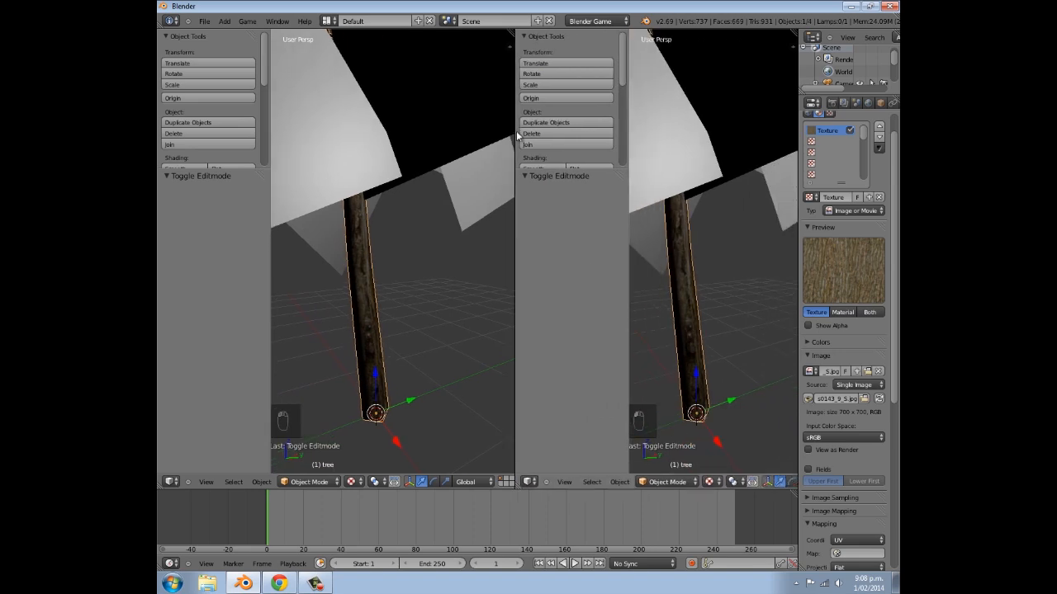
left_click(529, 481)
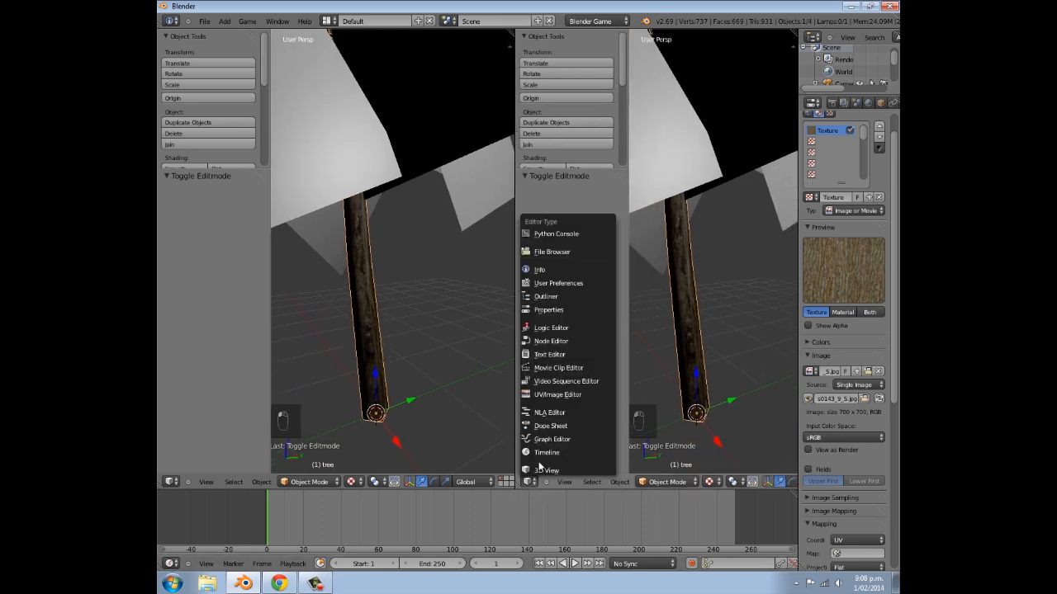
left_click(561, 397)
scroll(617, 310, "down", 2)
left_click(615, 482)
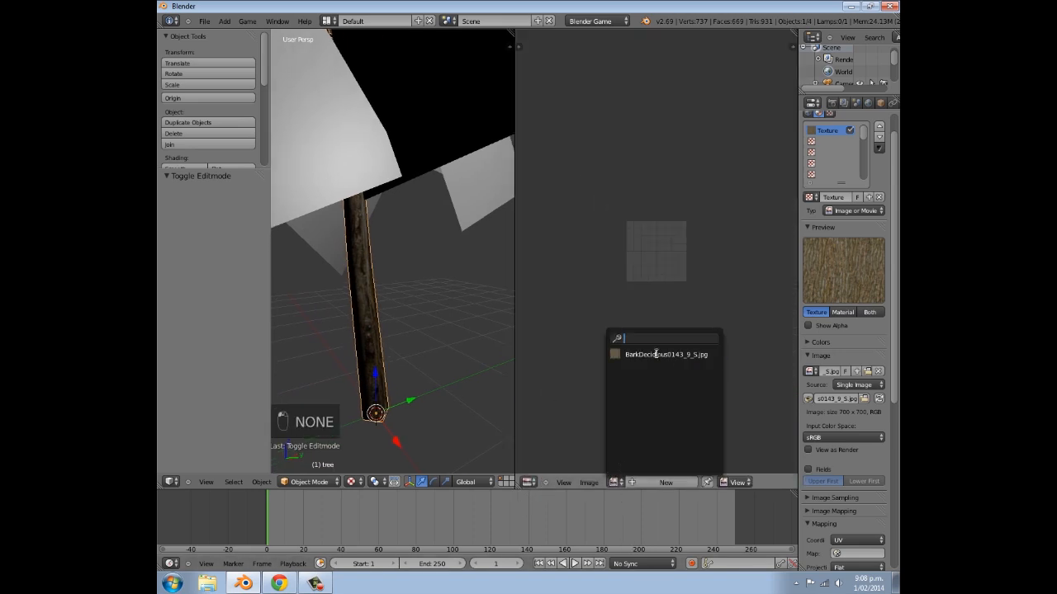
key("Tab")
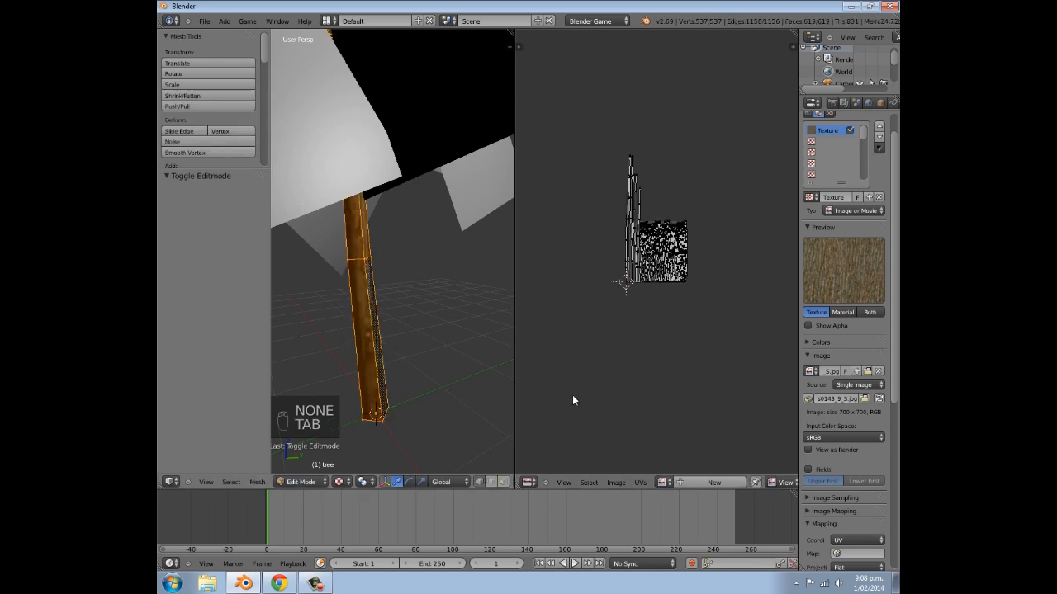
left_click(663, 483)
left_click(719, 355)
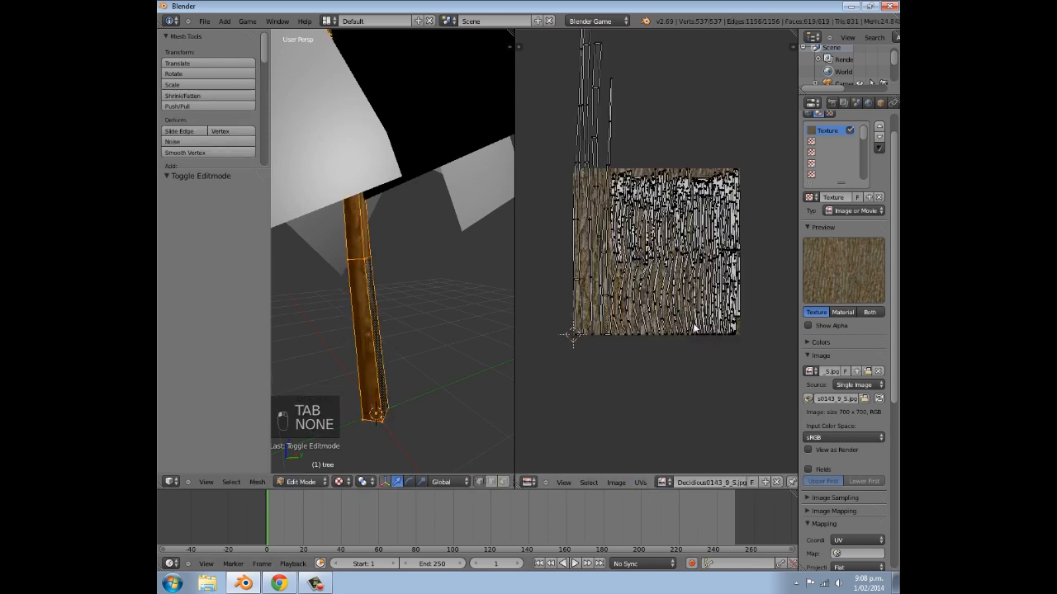
- Scale all of the tree's UVs up about three times over the bark image and shade the tree smooth
key("a")
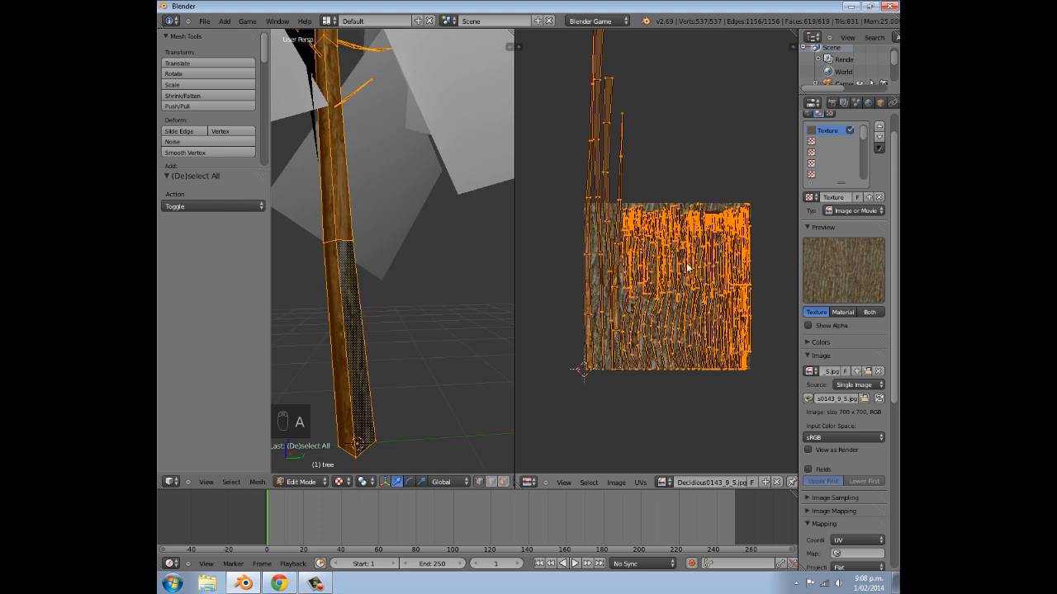
key("s")
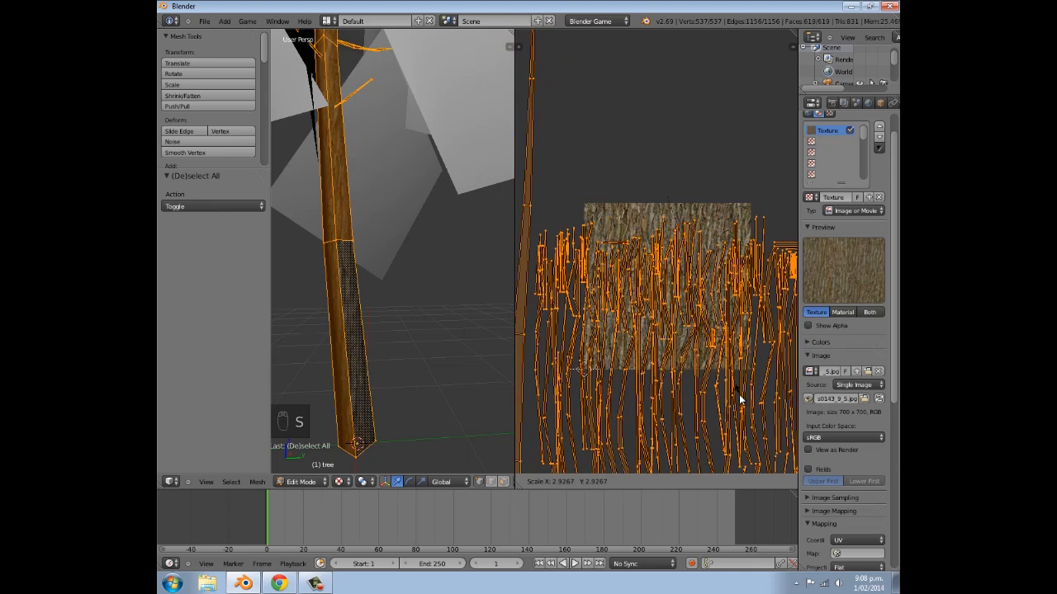
left_click(740, 386)
key("Tab")
middle_click_drag(385, 359, 449, 247)
scroll(440, 307, "up", 3)
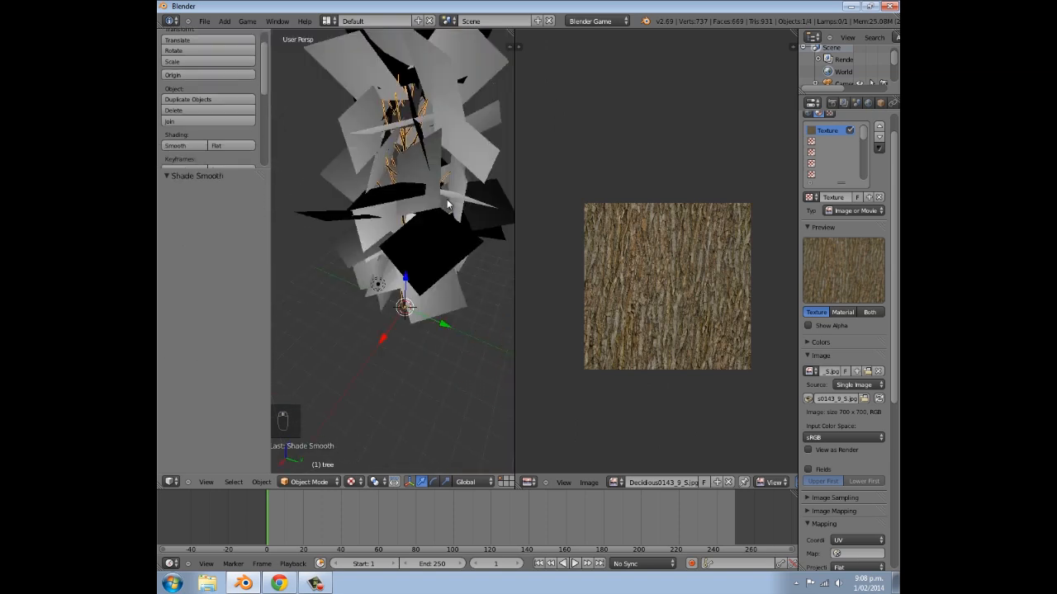
- Add a new material to the leaves and set its specular intensity to 0
right_click(446, 206)
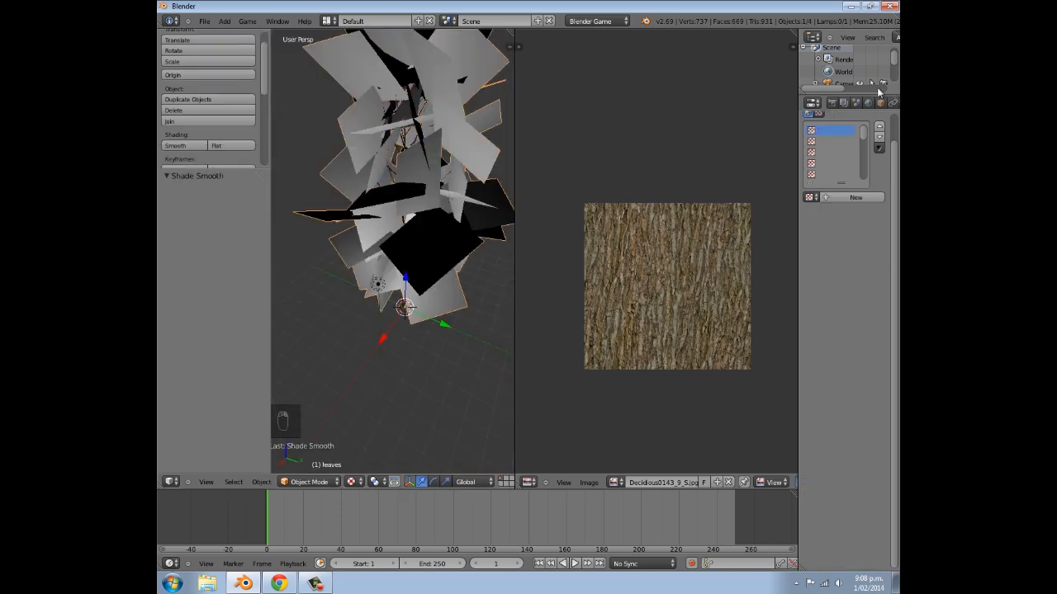
scroll(880, 89, "down", 7)
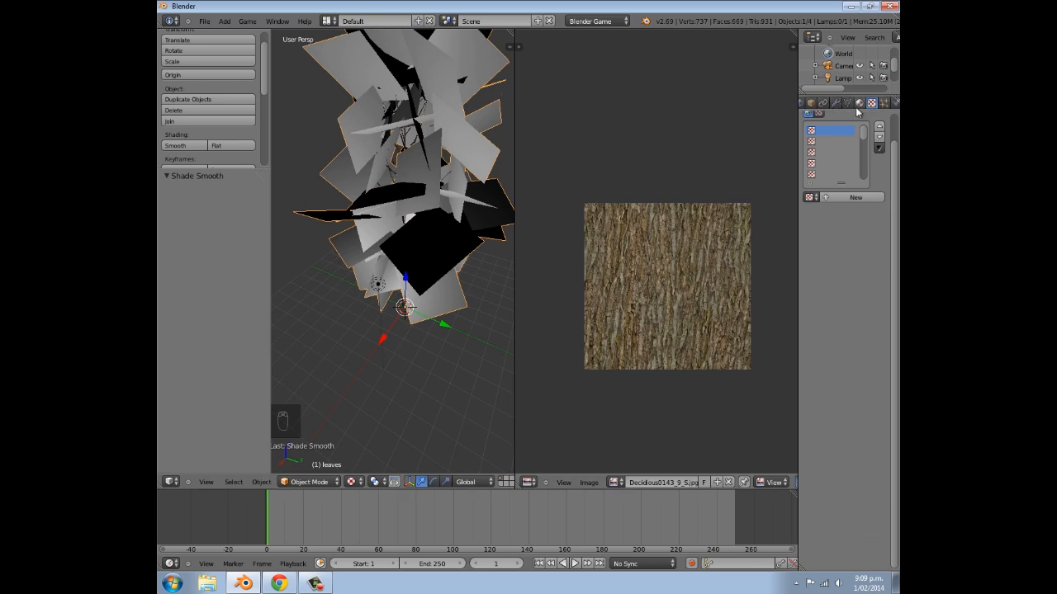
left_click(859, 102)
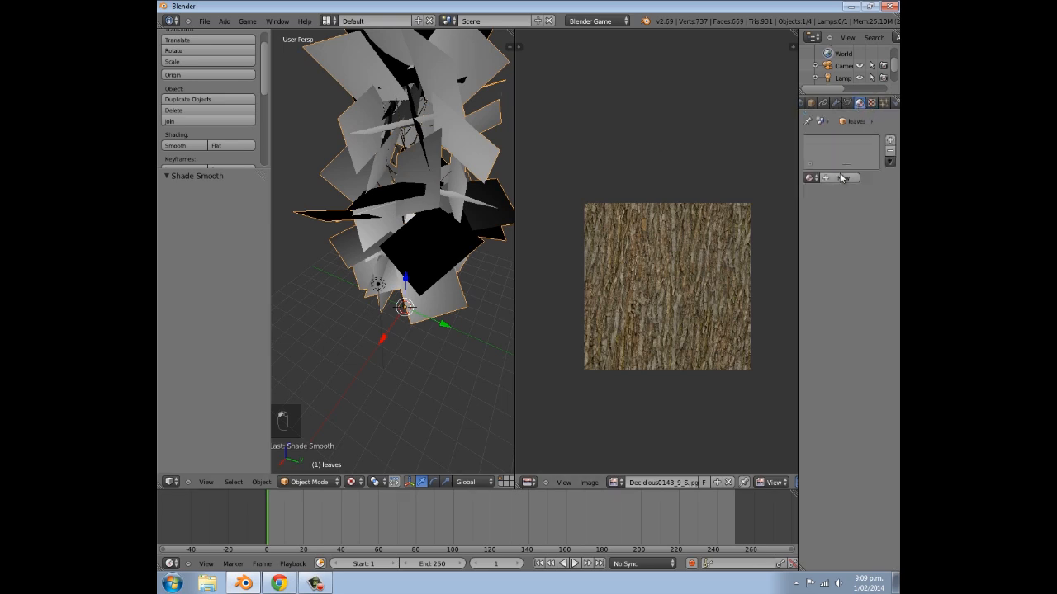
left_click(843, 179)
scroll(827, 256, "down", 5)
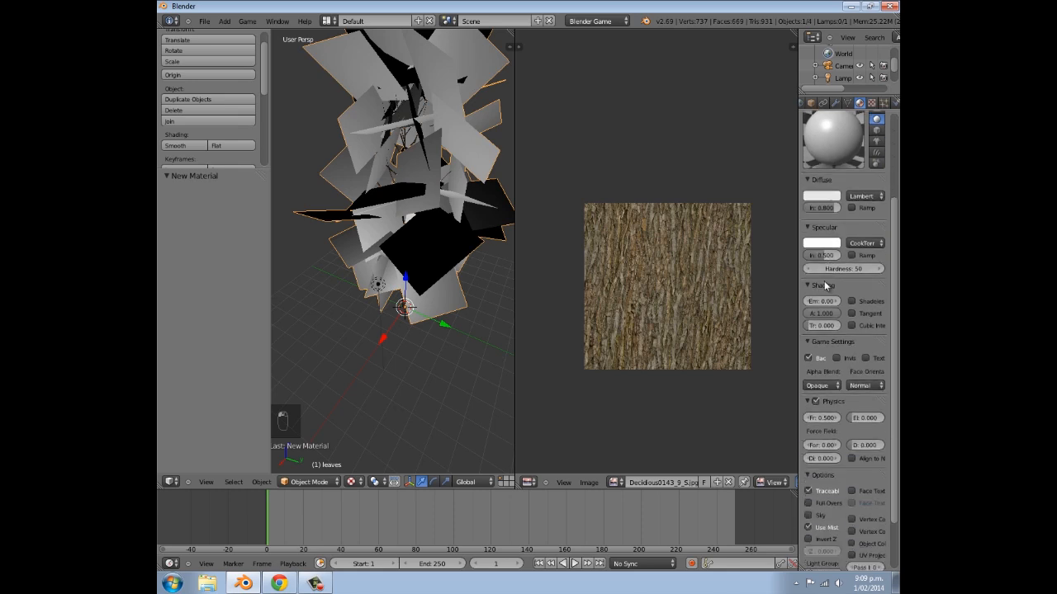
left_click_drag(827, 258, 798, 256)
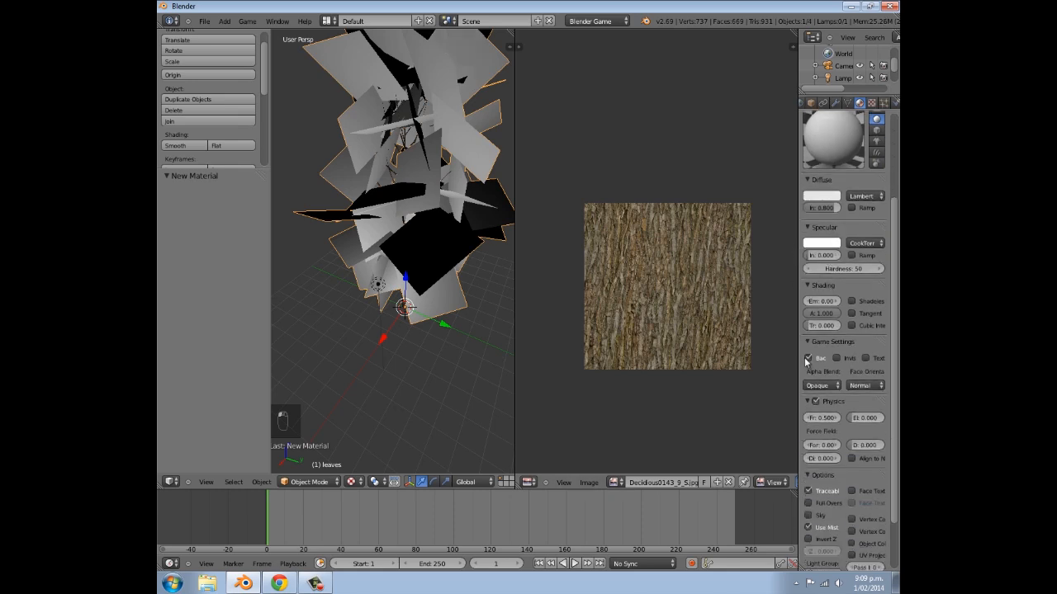
- Turn off backface culling for the leaves' material and enable Z Transparency with an alpha of 0
scroll(811, 368, "down", 2)
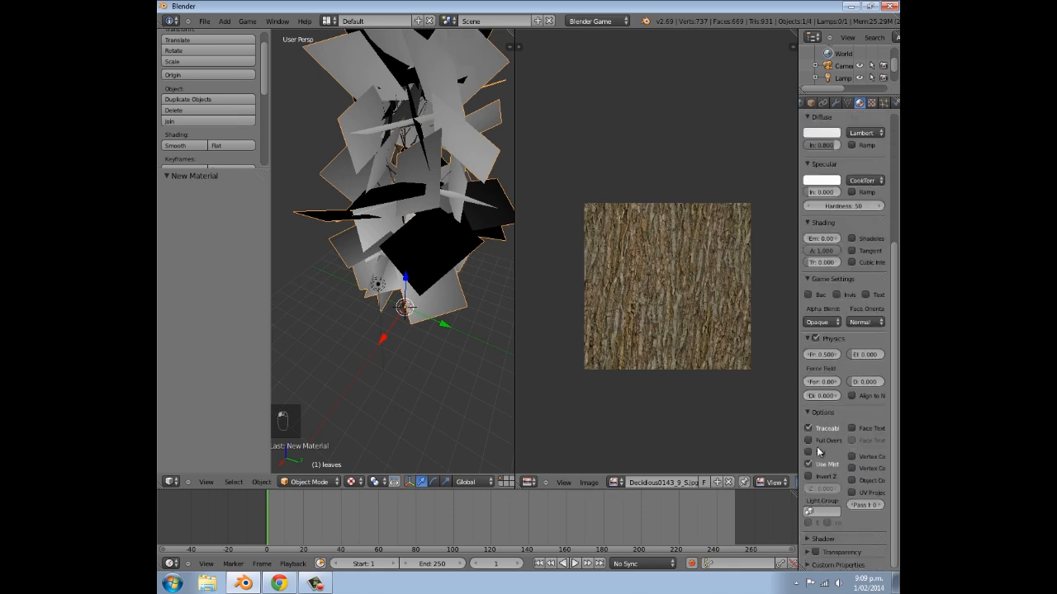
left_click(813, 552)
left_click(808, 552)
scroll(812, 543, "down", 1)
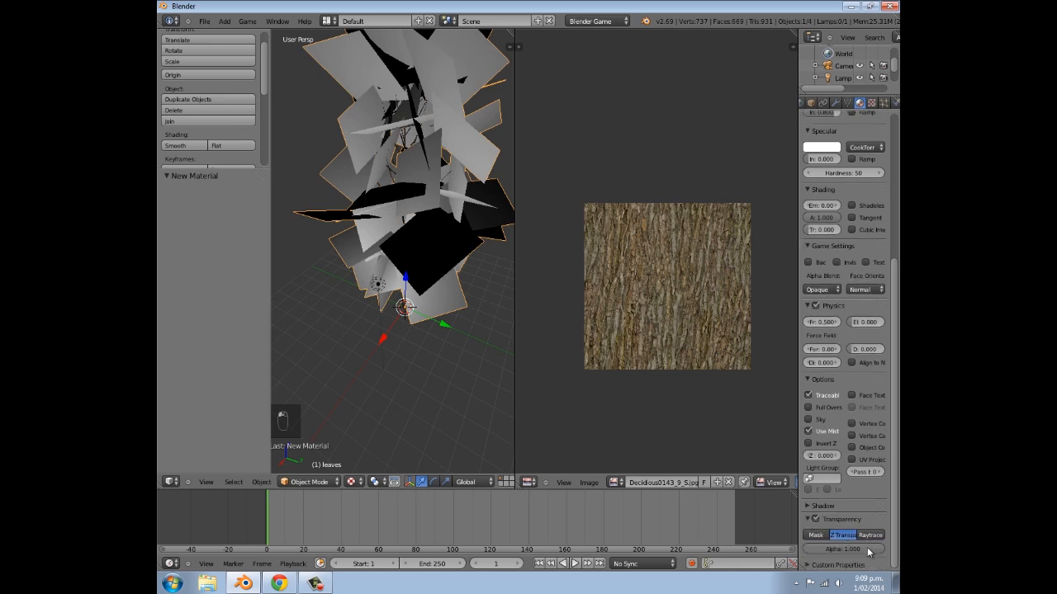
left_click_drag(873, 552, 852, 553)
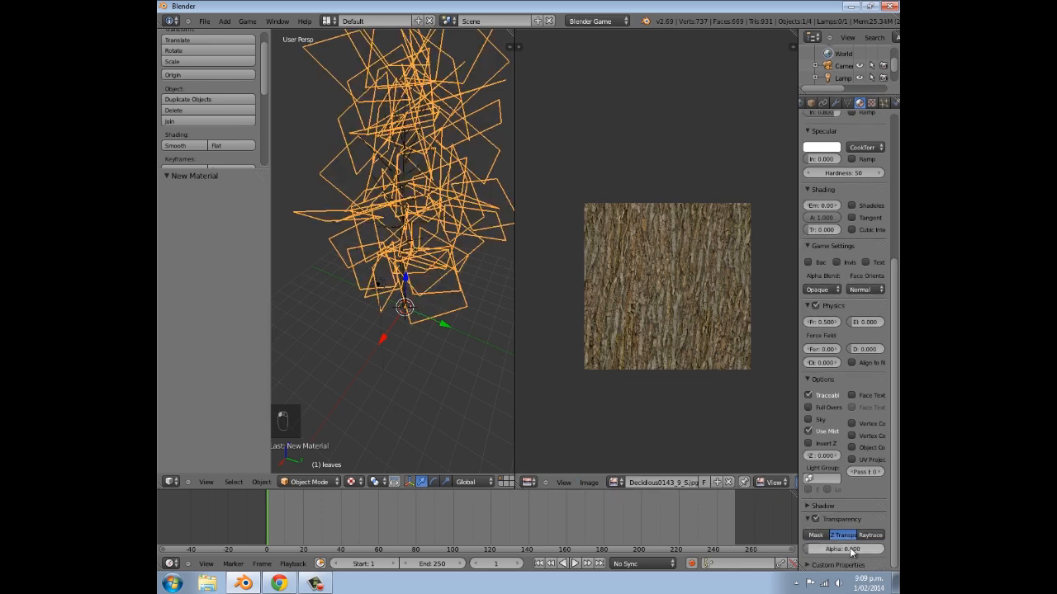
- Add an Image or Movie texture with UV coordinates to the leaves' material and let it influence alpha as well as color
left_click(871, 104)
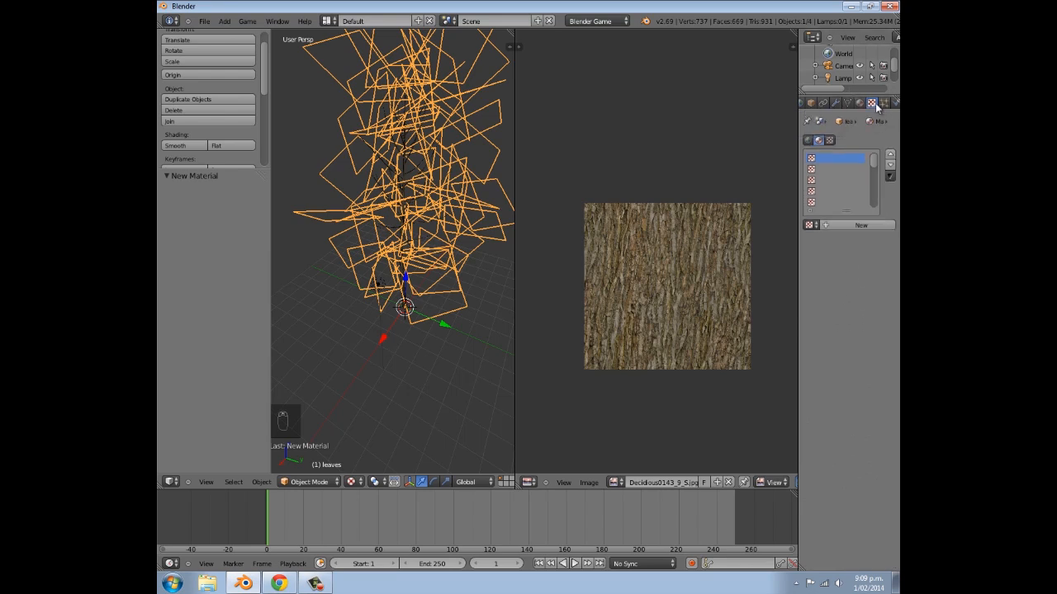
left_click(858, 225)
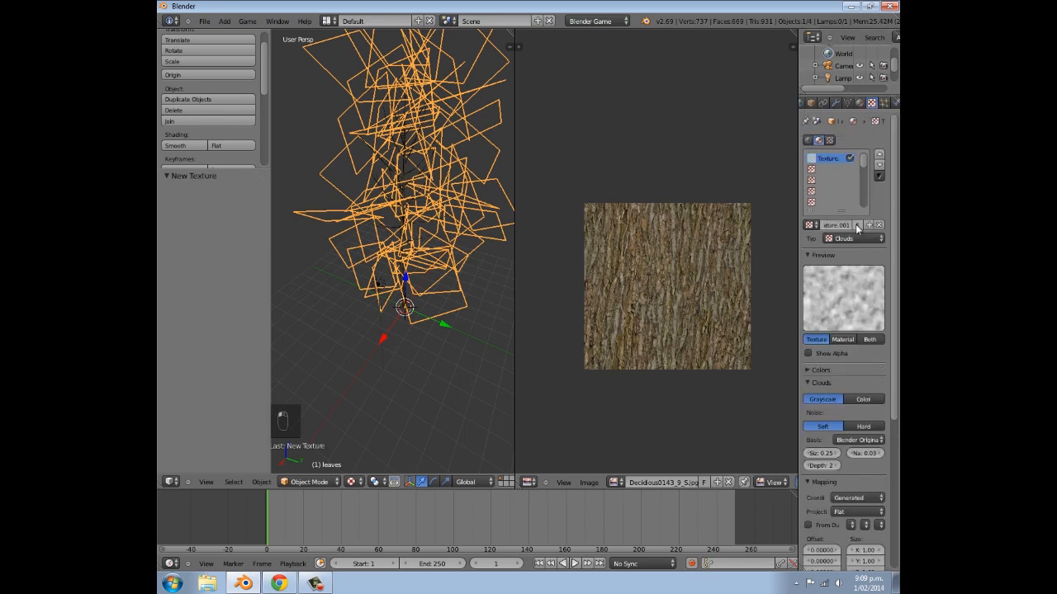
left_click(856, 238)
left_click(829, 169)
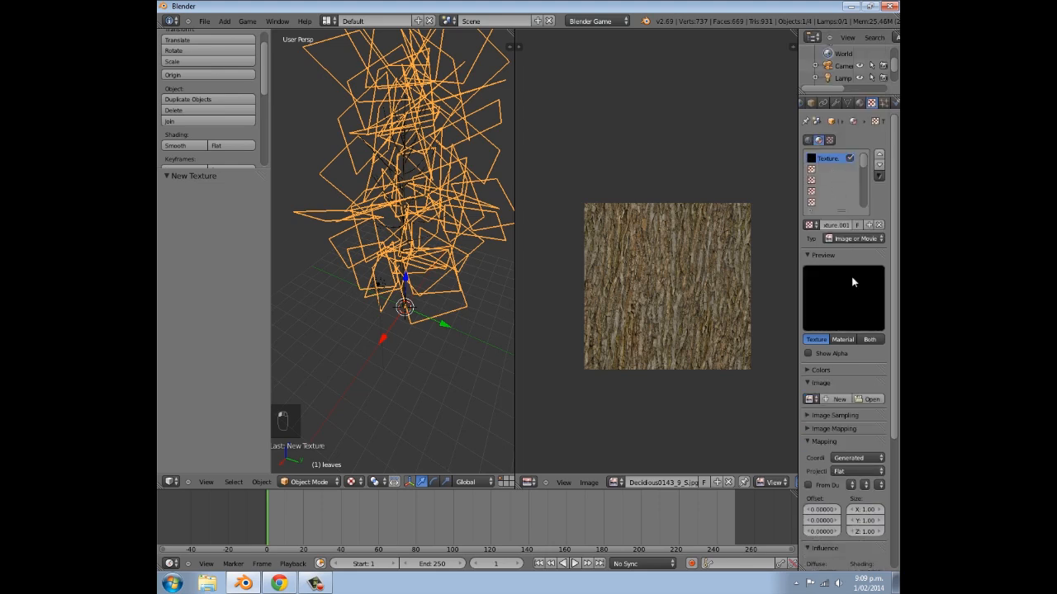
scroll(851, 314, "down", 3)
left_click(854, 367)
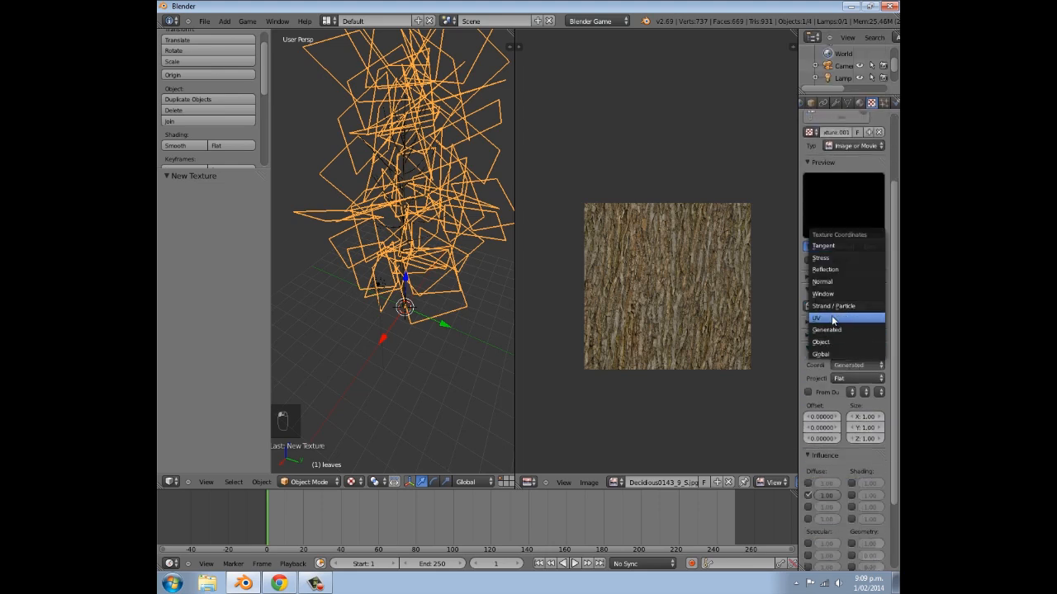
left_click(833, 317)
scroll(846, 318, "down", 5)
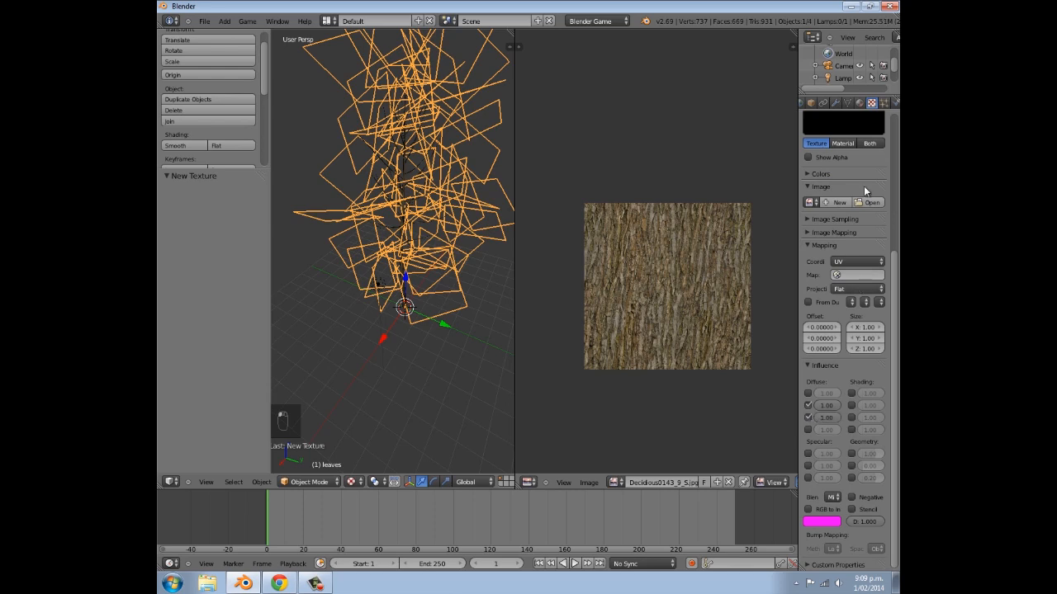
scroll(407, 246, "down", 5)
middle_click_drag(425, 232, 436, 245)
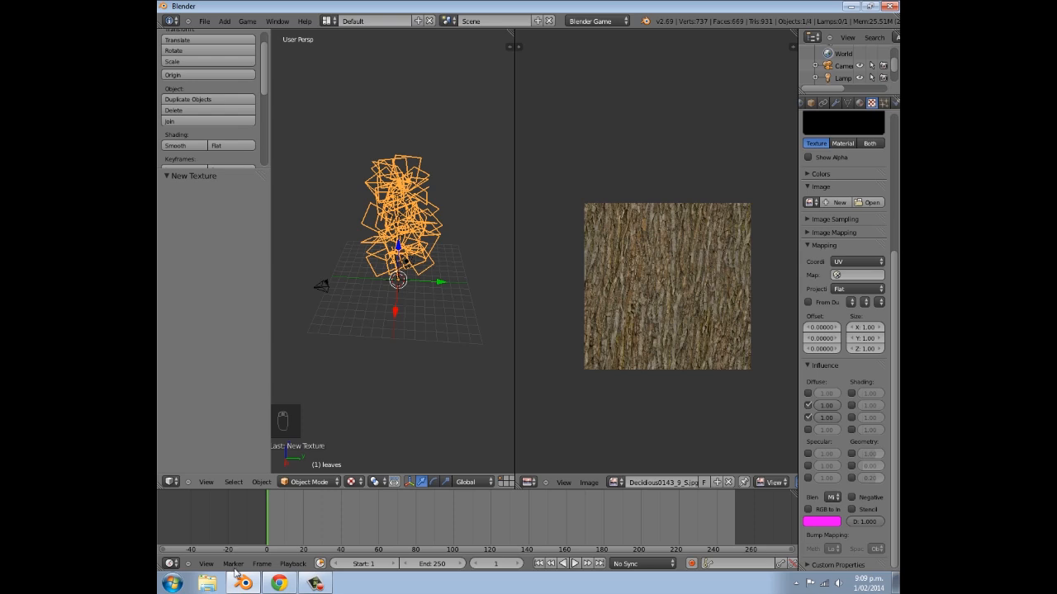
- Switch to Chrome, close the bark texture's page and reload the CG Textures site to return to its category overview
left_click(279, 584)
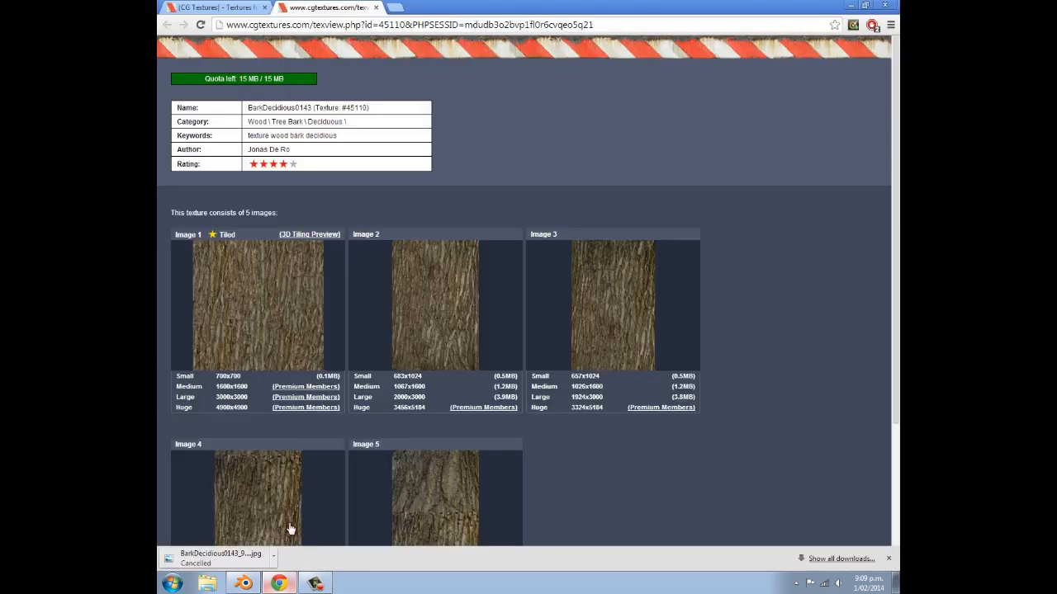
left_click(375, 6)
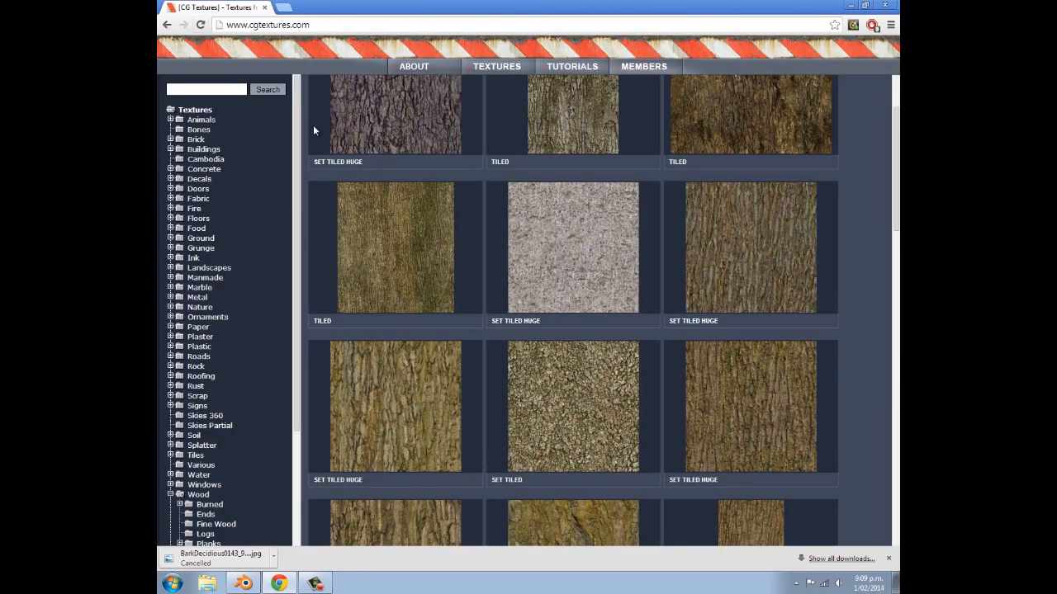
left_click(198, 26)
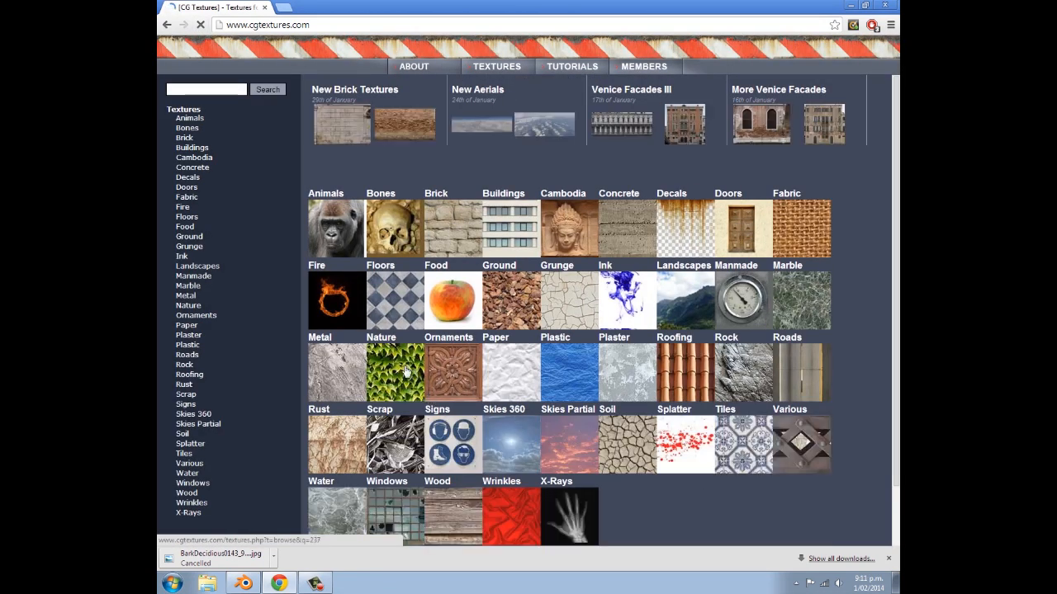
- Open the Branches sub-category within the Nature textures
scroll(529, 221, "down", 2)
scroll(512, 247, "up", 2)
scroll(503, 254, "down", 5)
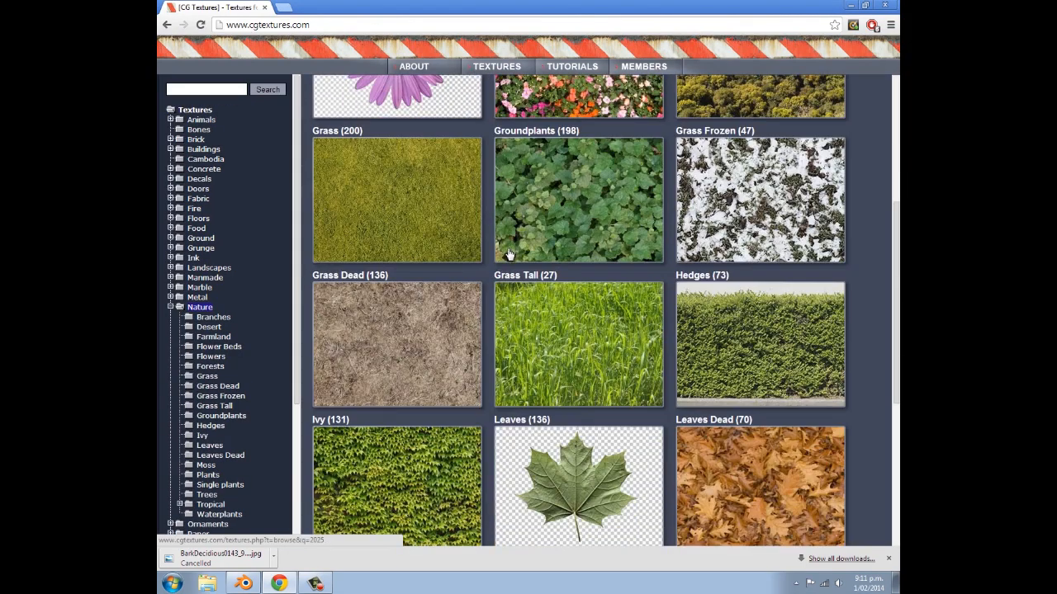
scroll(504, 260, "up", 5)
left_click(401, 215)
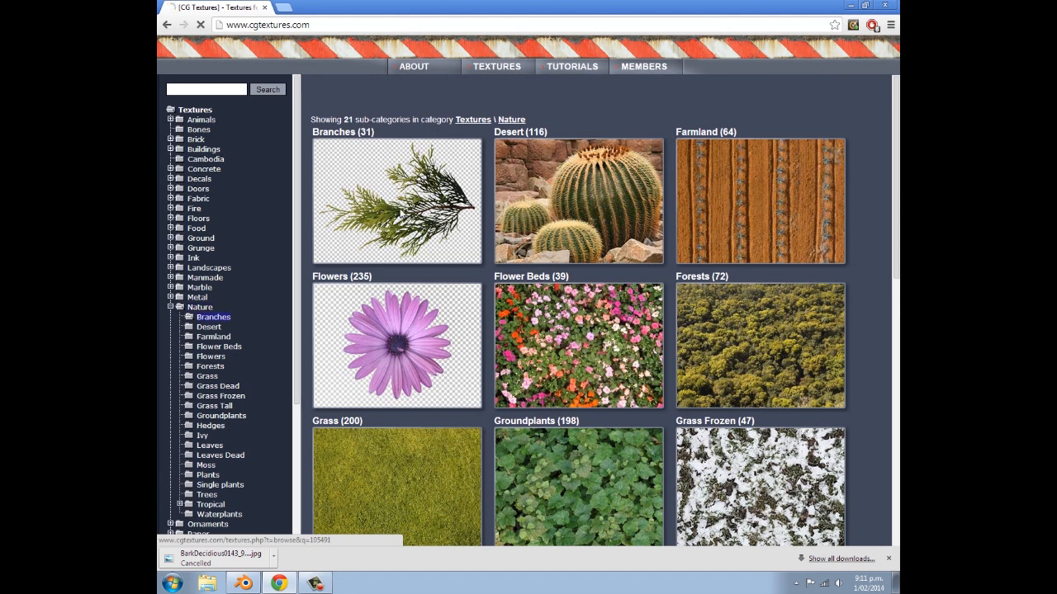
- Look through the Branches textures for a leafy branch image with a transparent background
scroll(464, 266, "down", 5)
scroll(464, 273, "down", 4)
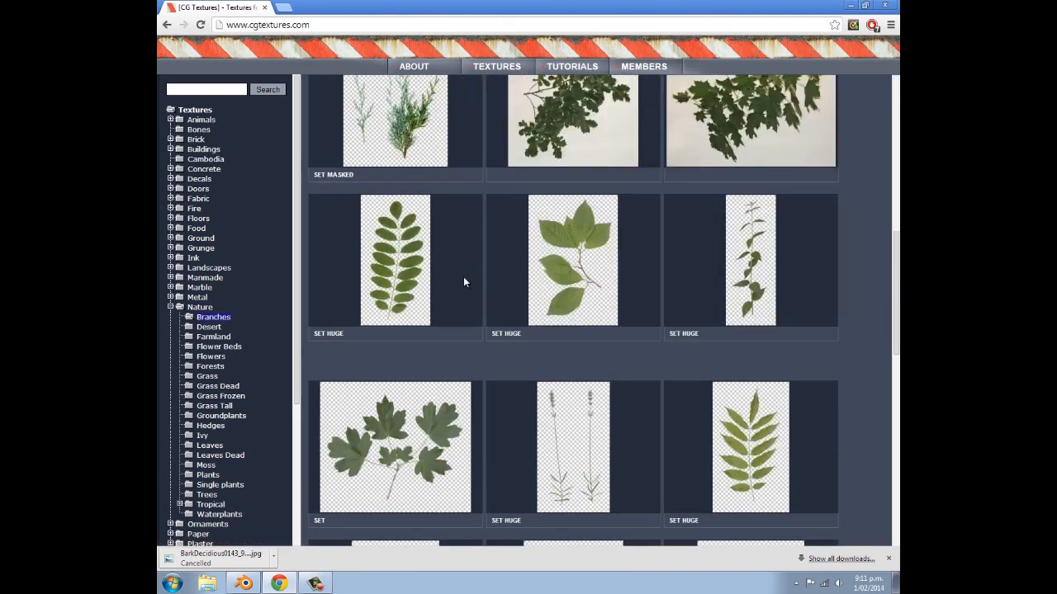
scroll(463, 277, "up", 3)
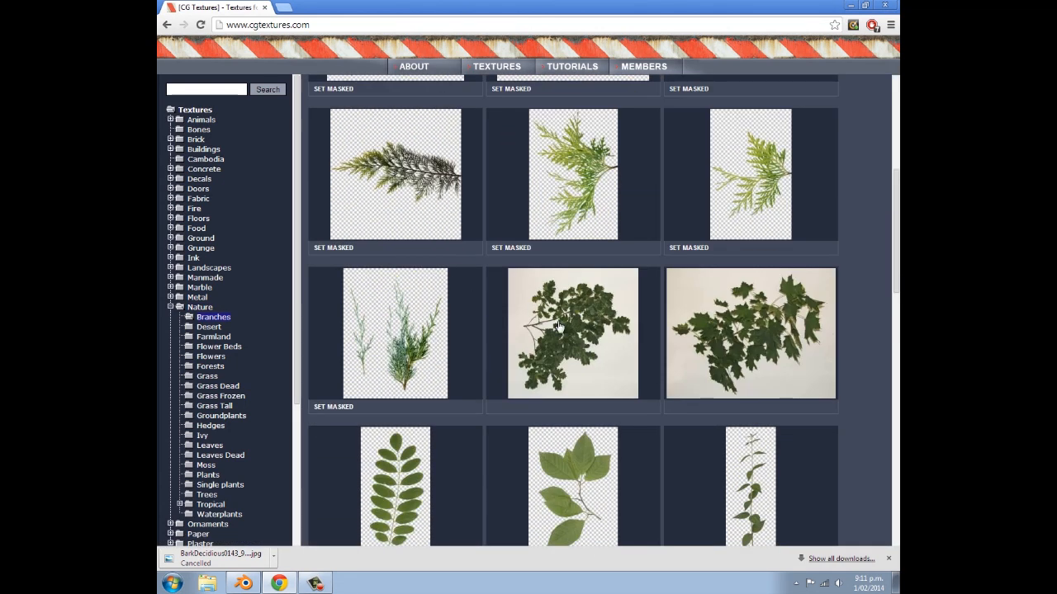
scroll(462, 273, "up", 4)
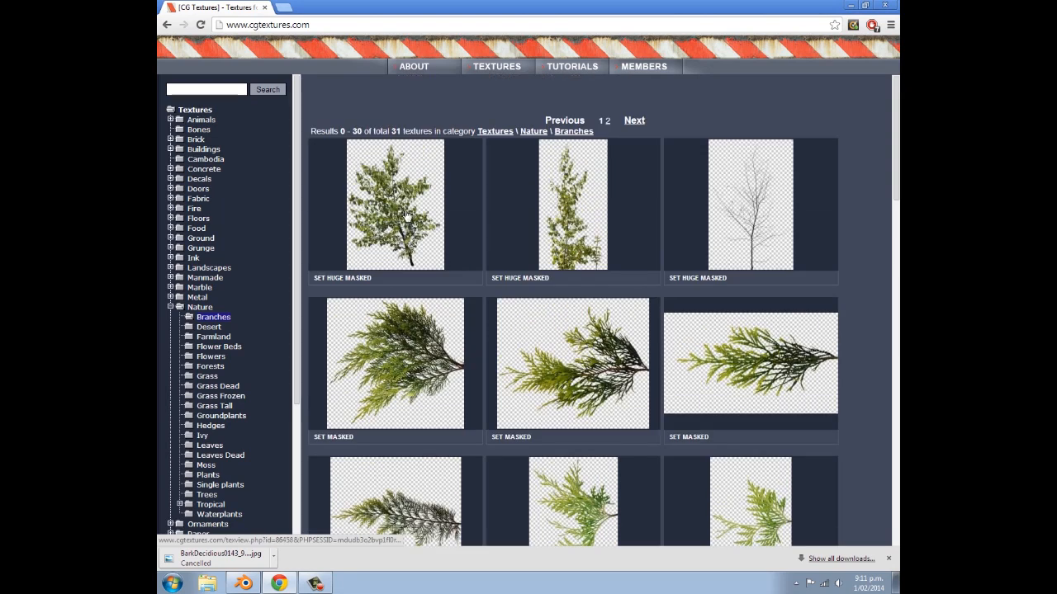
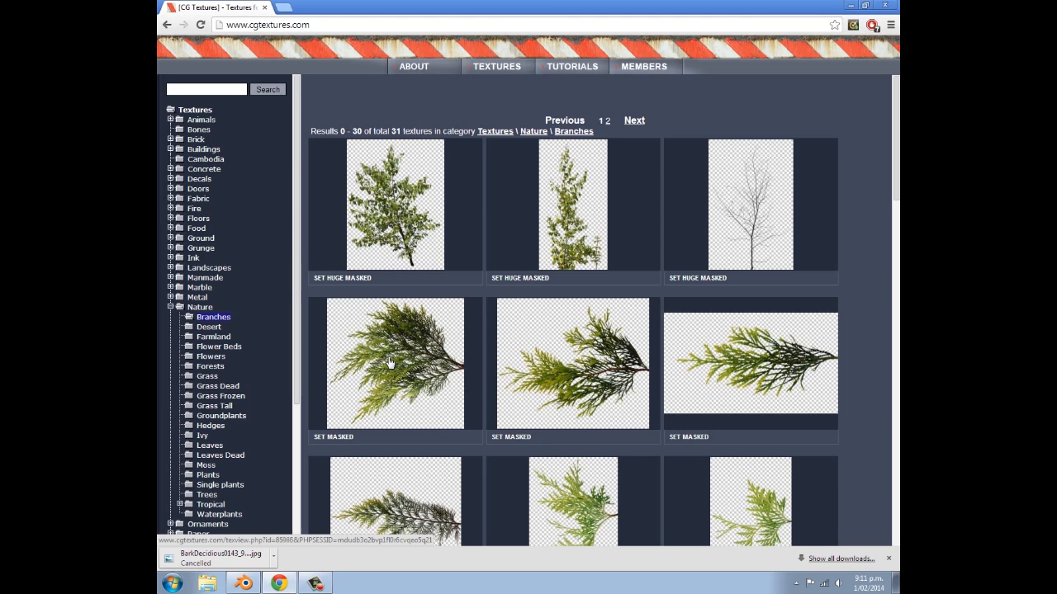
- Browse the remaining Branches textures, return to the Nature category and open its Plants sub-category
scroll(710, 346, "down", 3)
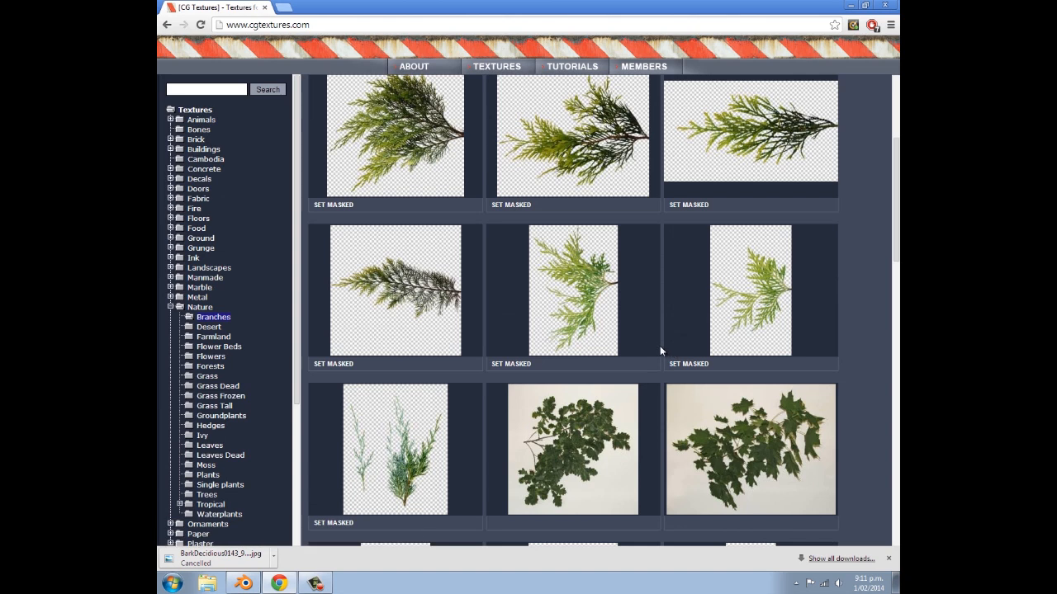
scroll(558, 334, "down", 2)
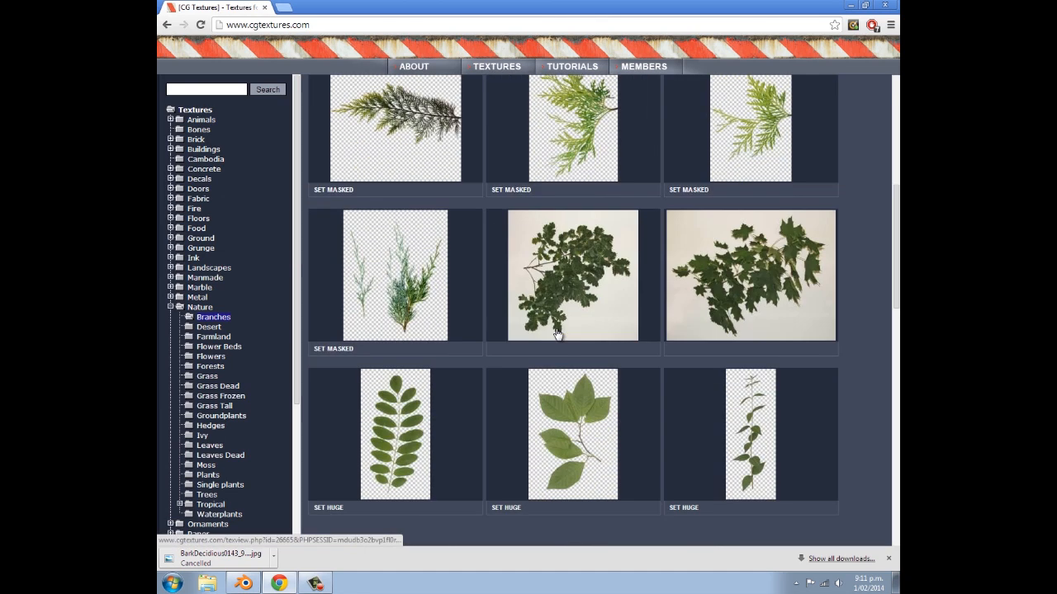
scroll(557, 334, "up", 3)
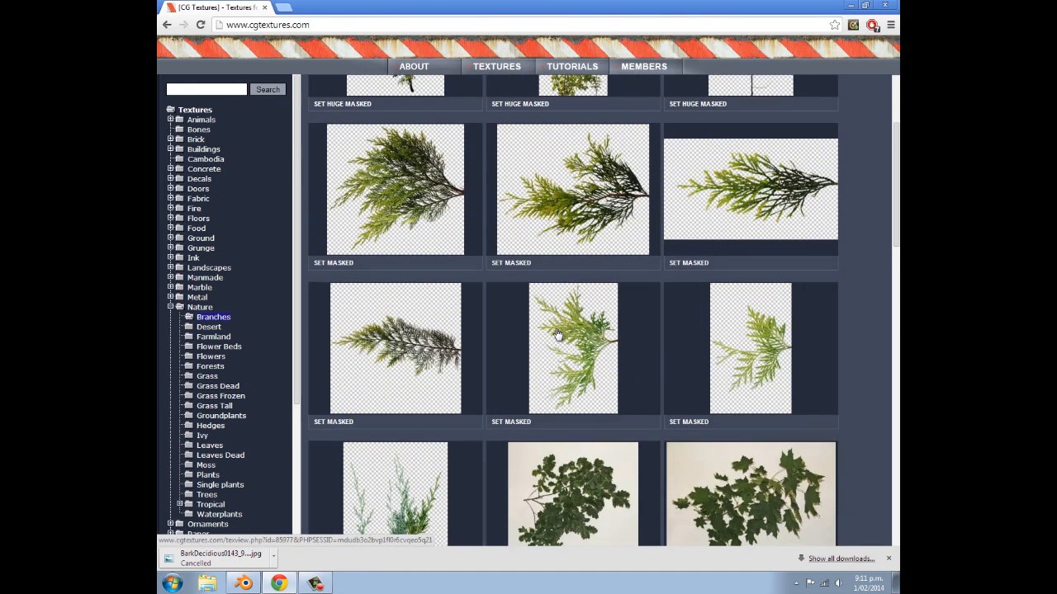
scroll(555, 333, "up", 2)
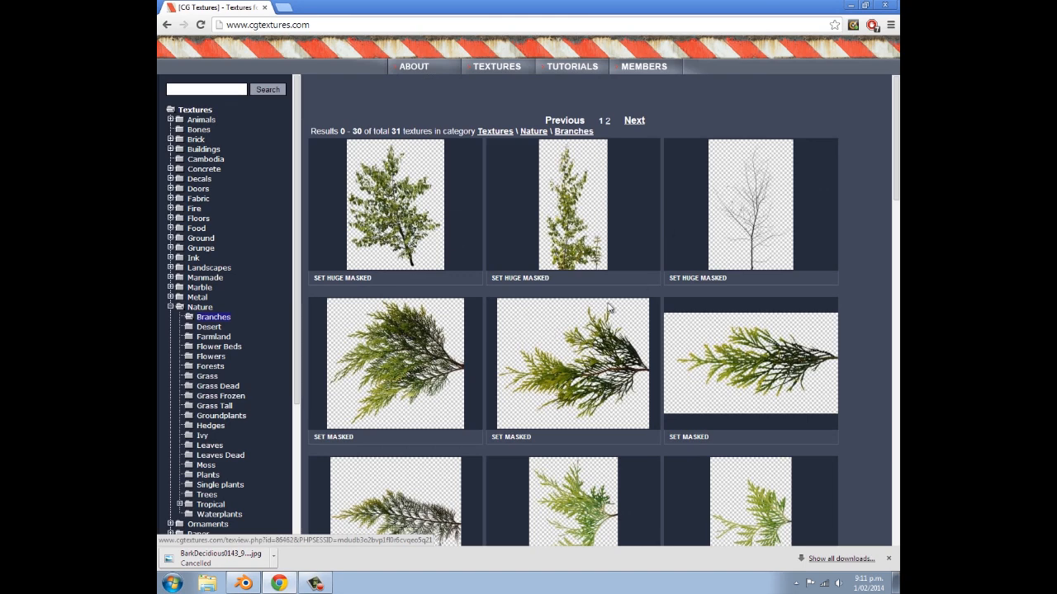
key("BackSpace")
scroll(556, 374, "down", 7)
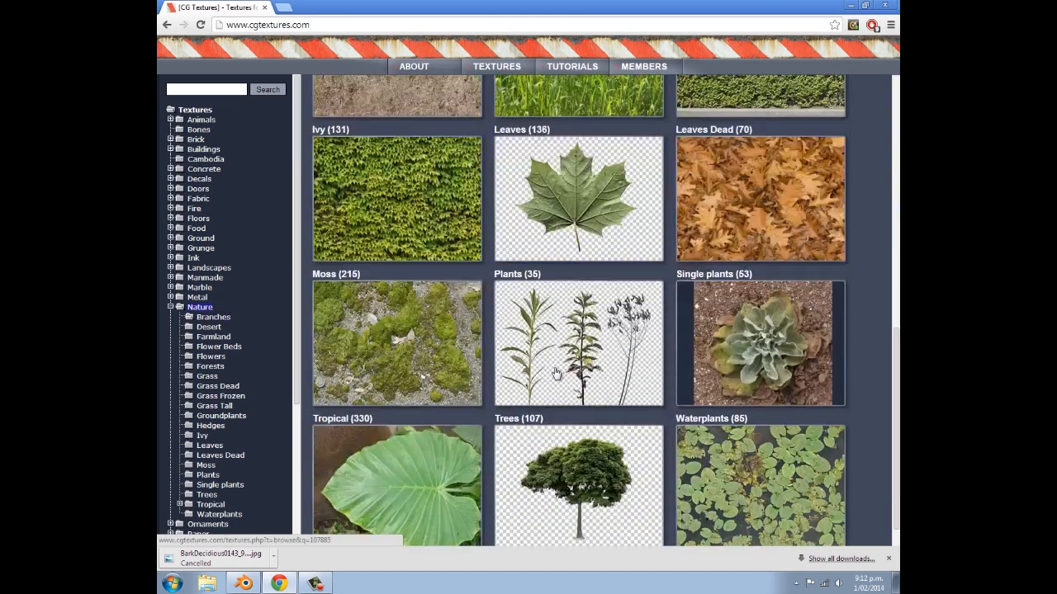
left_click(553, 358)
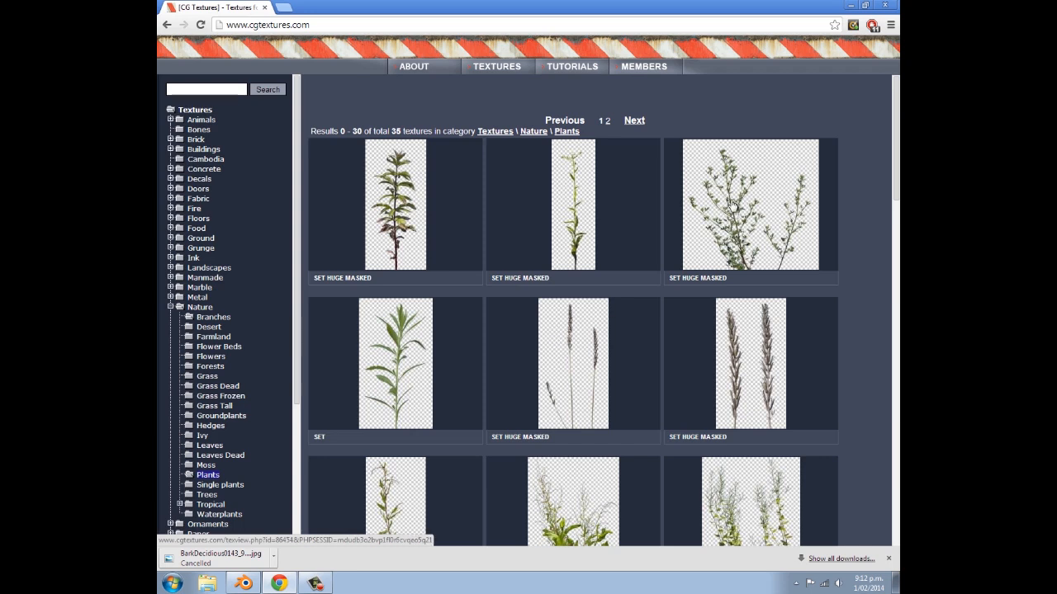
- Start downloading the small alpha-masked image of the NaturePlants0031 texture, cancel the download and return to the Plants listing
left_click(732, 204)
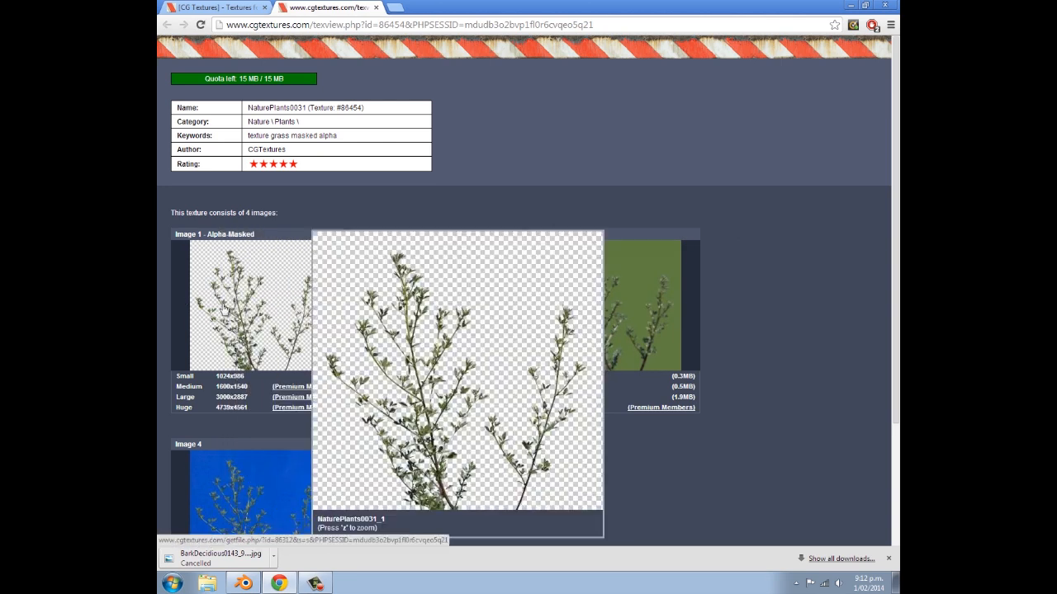
mouse_move(257, 308)
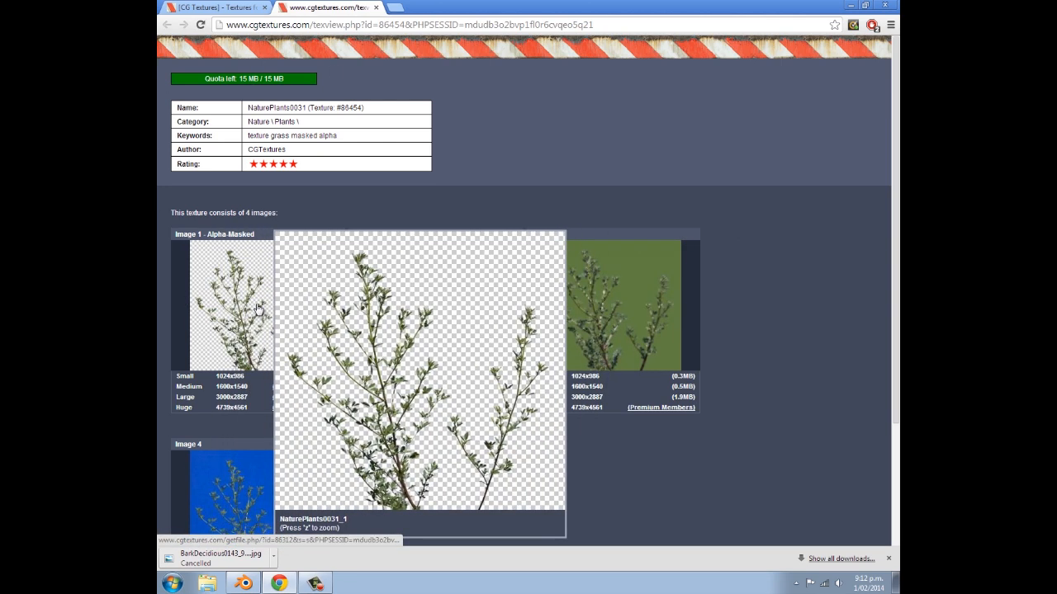
left_click(256, 308)
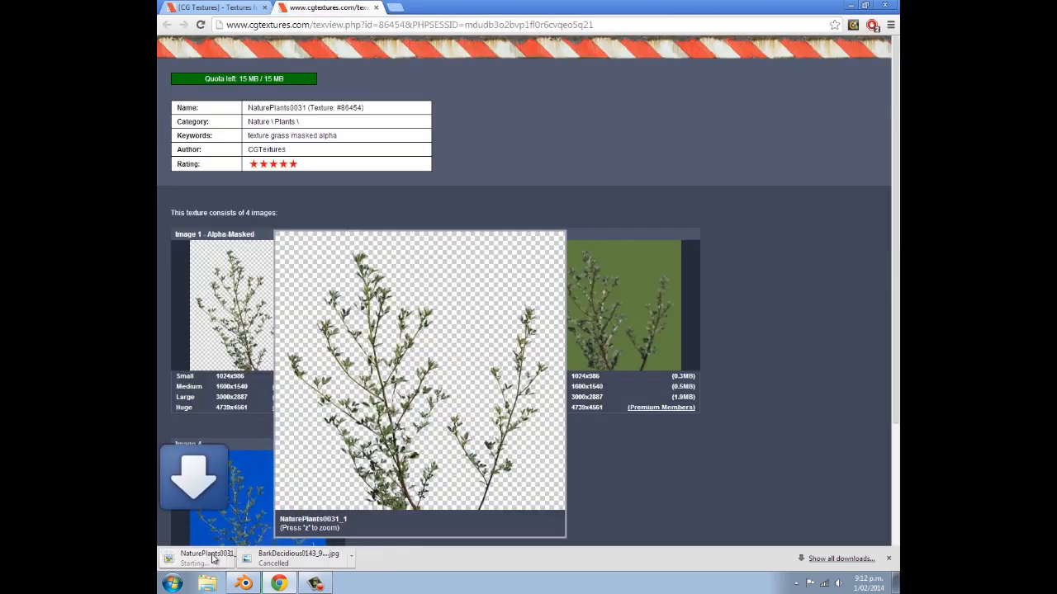
right_click(208, 565)
left_click(217, 550)
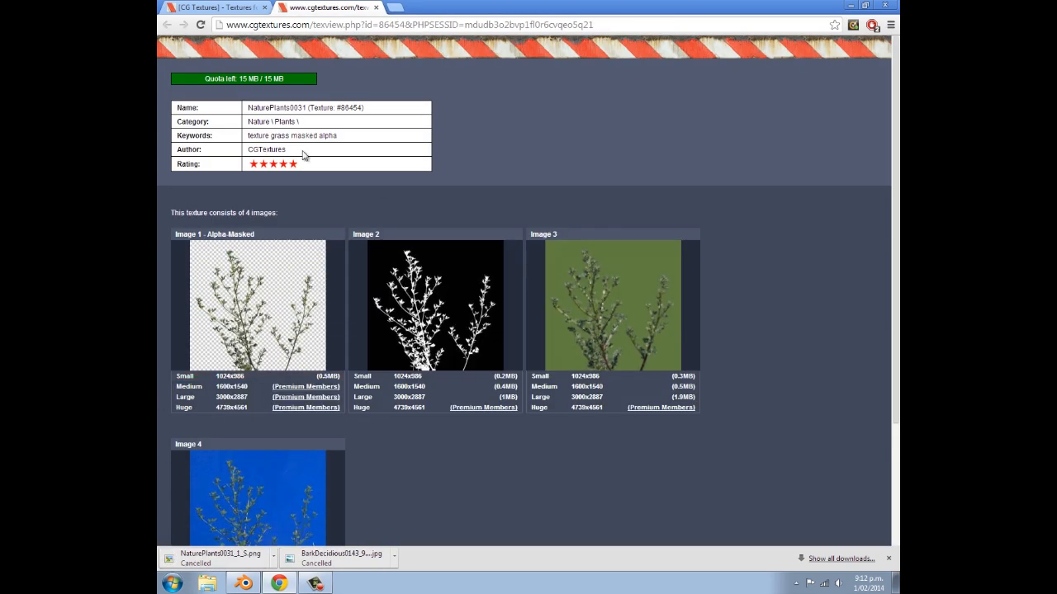
left_click(213, 7)
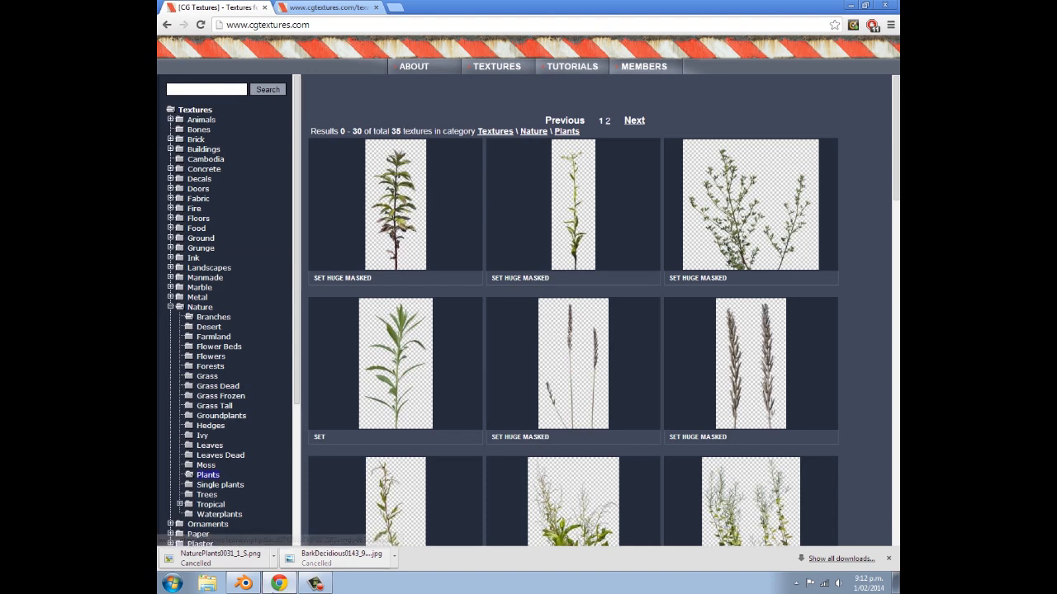
- Switch to Blender and browse for the leaf texture's image in the bookmarked Downloads folder, displaying the files as thumbnails
left_click(243, 584)
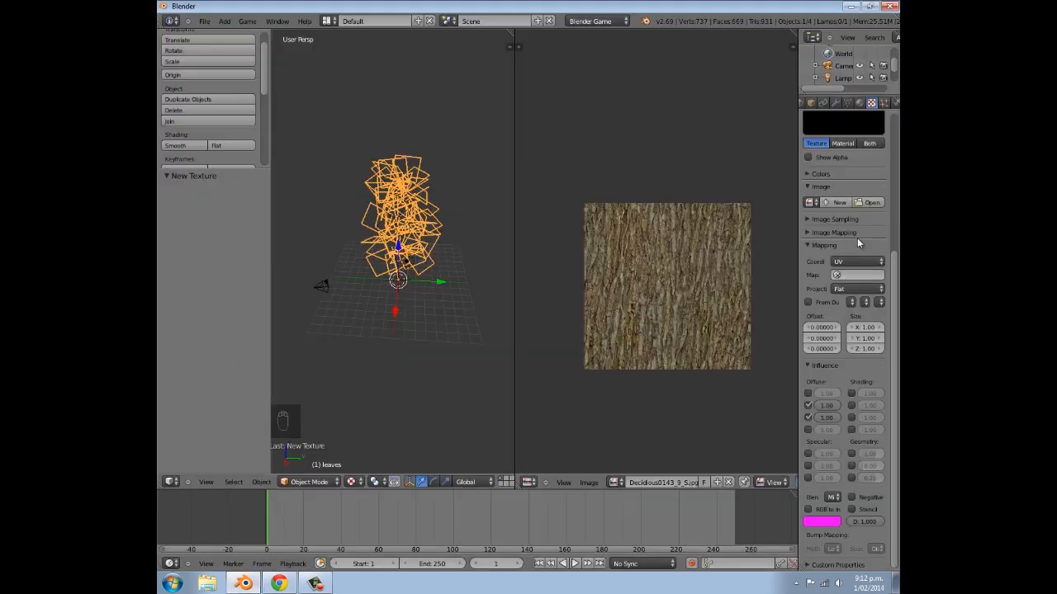
scroll(867, 273, "up", 4)
left_click(871, 293)
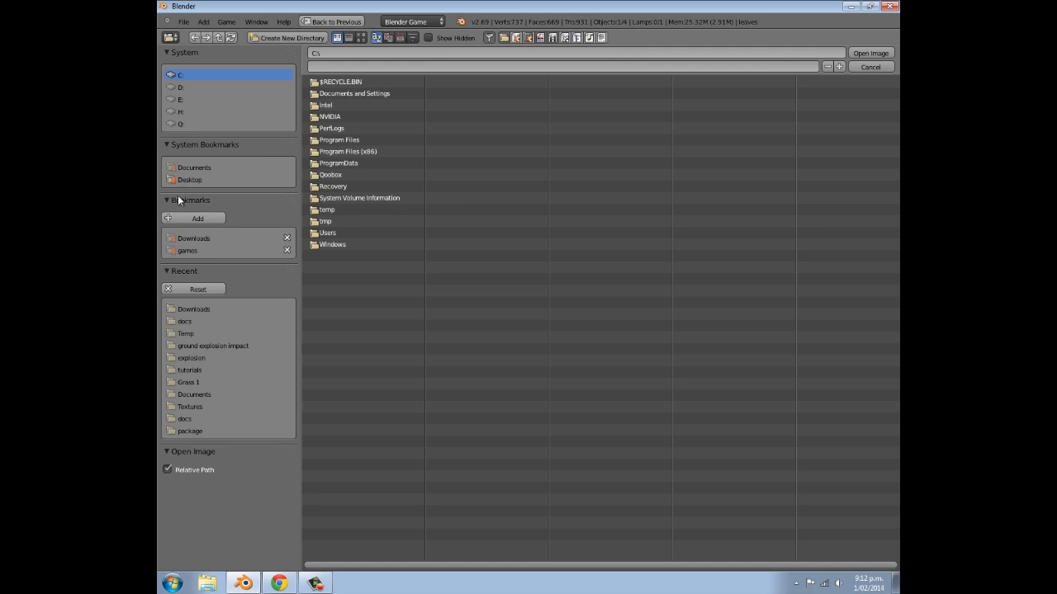
left_click(187, 238)
left_click(360, 37)
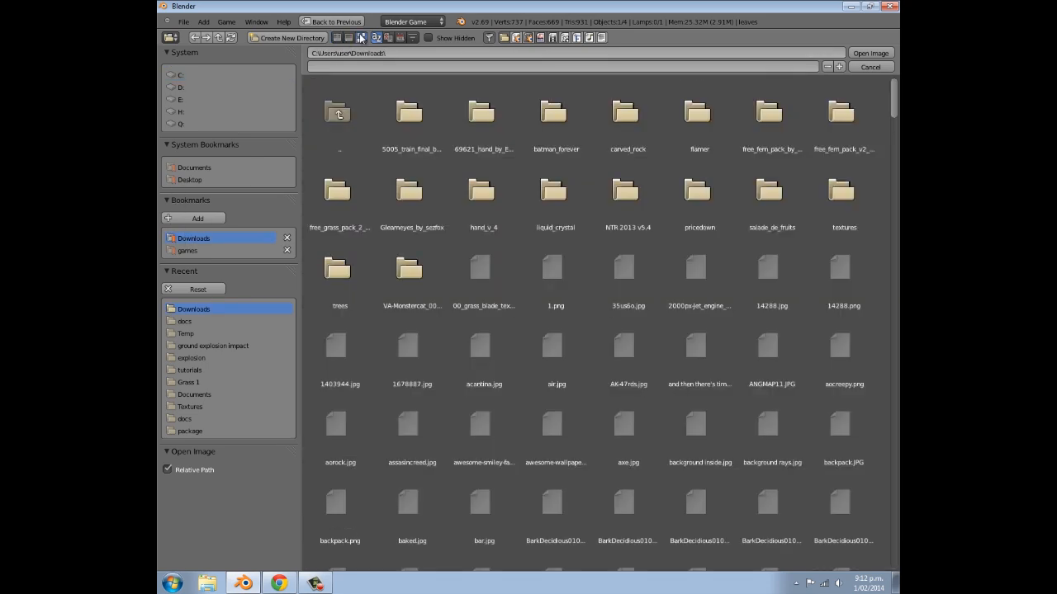
- Load the leafy branch image Branches0018_1_S.png into the leaves' texture
scroll(763, 166, "down", 15)
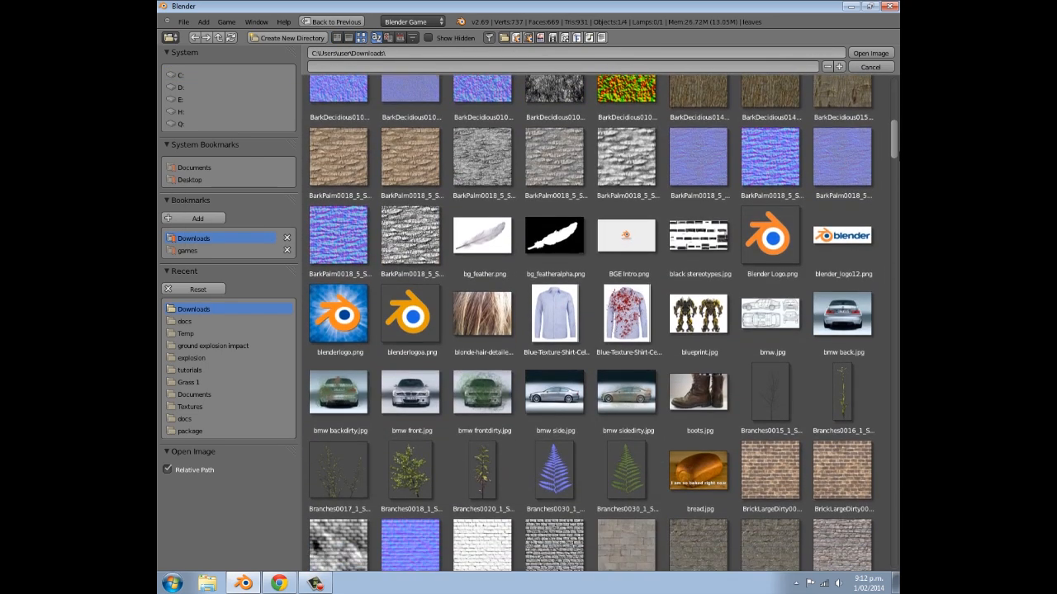
scroll(513, 478, "down", 2)
scroll(513, 479, "up", 4)
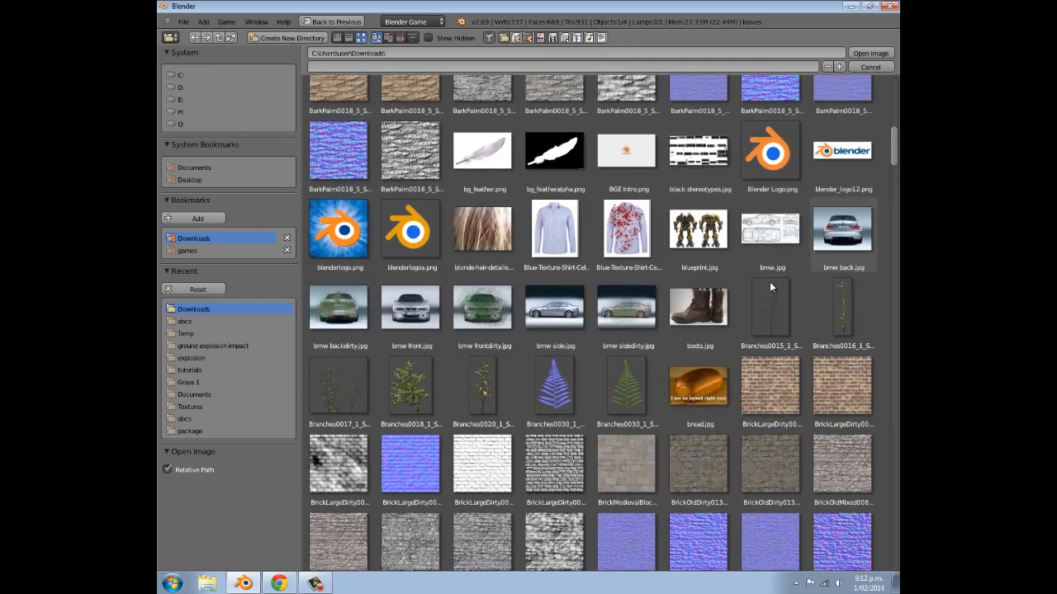
left_click(405, 410)
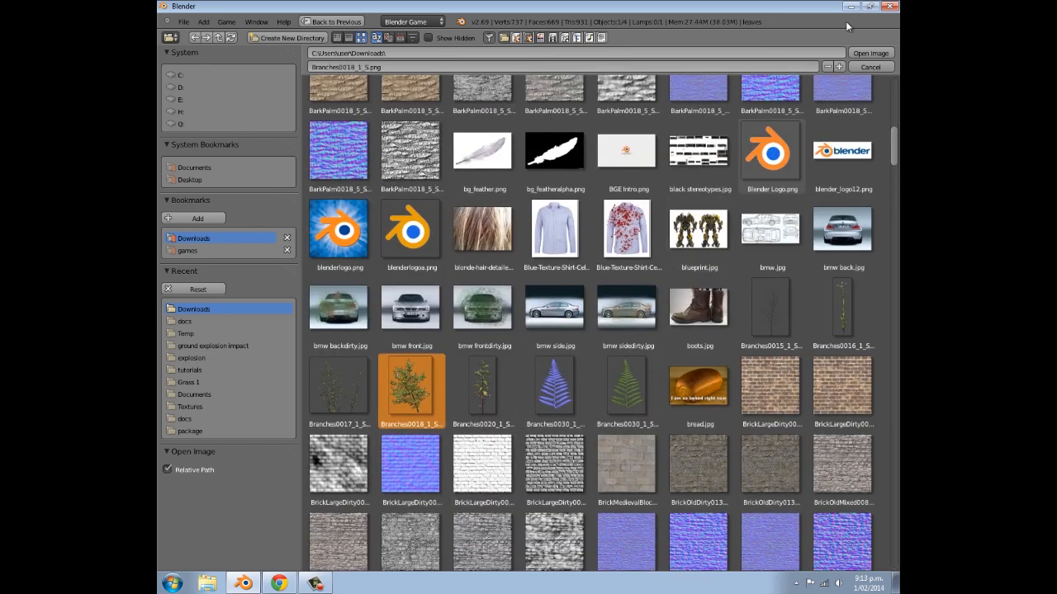
left_click(878, 53)
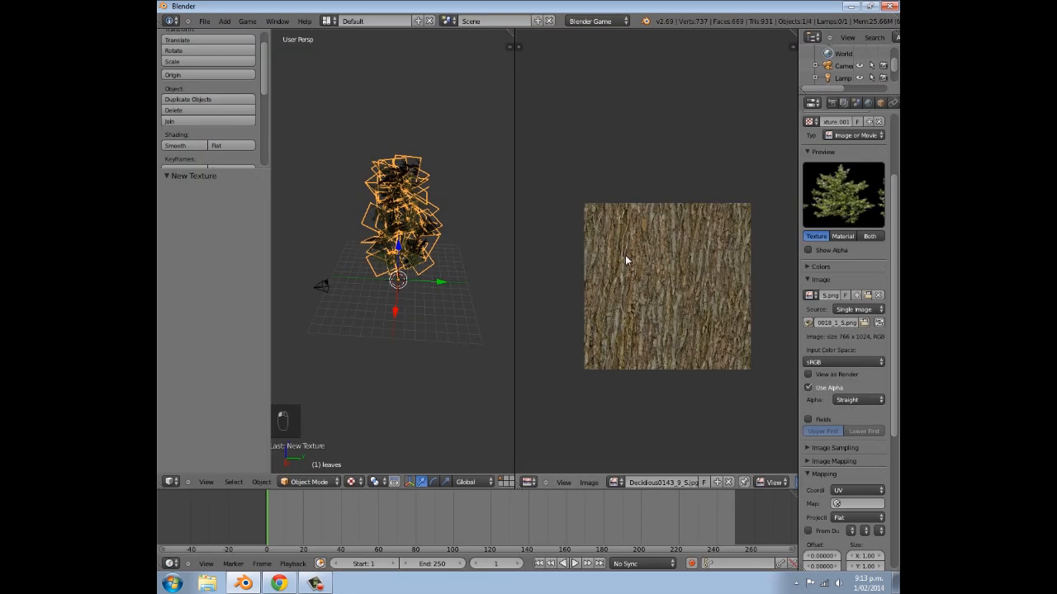
- Set the alpha blend mode in the leaves material's game settings to Alpha Clip
scroll(842, 107, "down", 5)
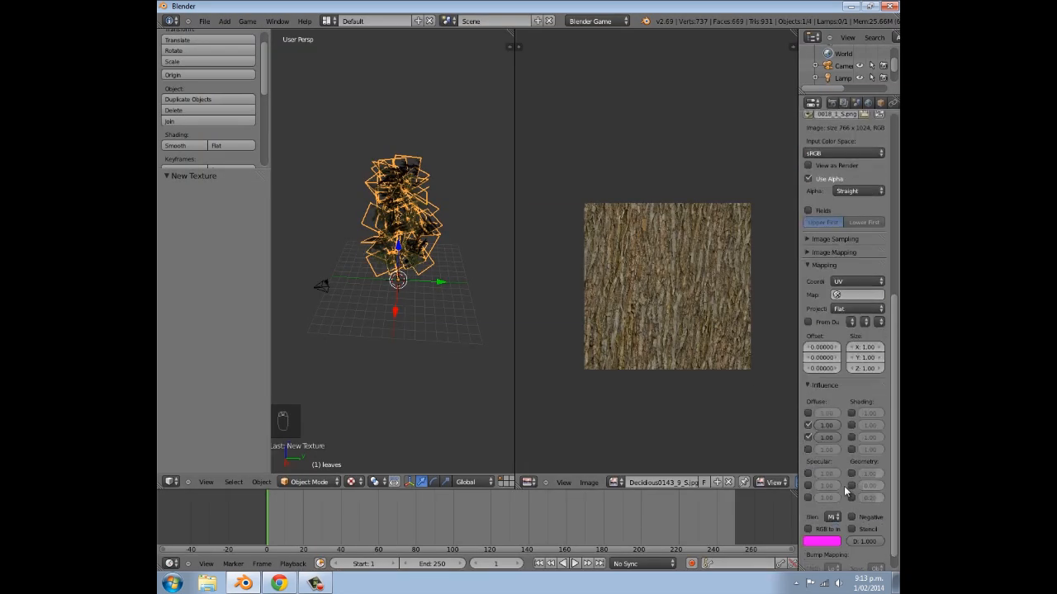
scroll(850, 106, "down", 2)
left_click(848, 104)
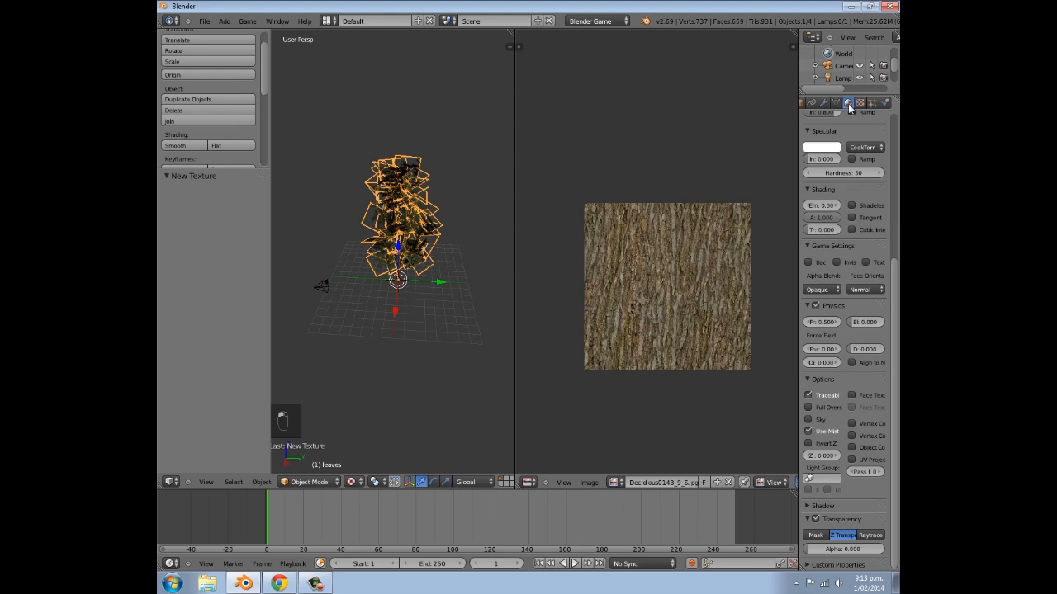
left_click(822, 290)
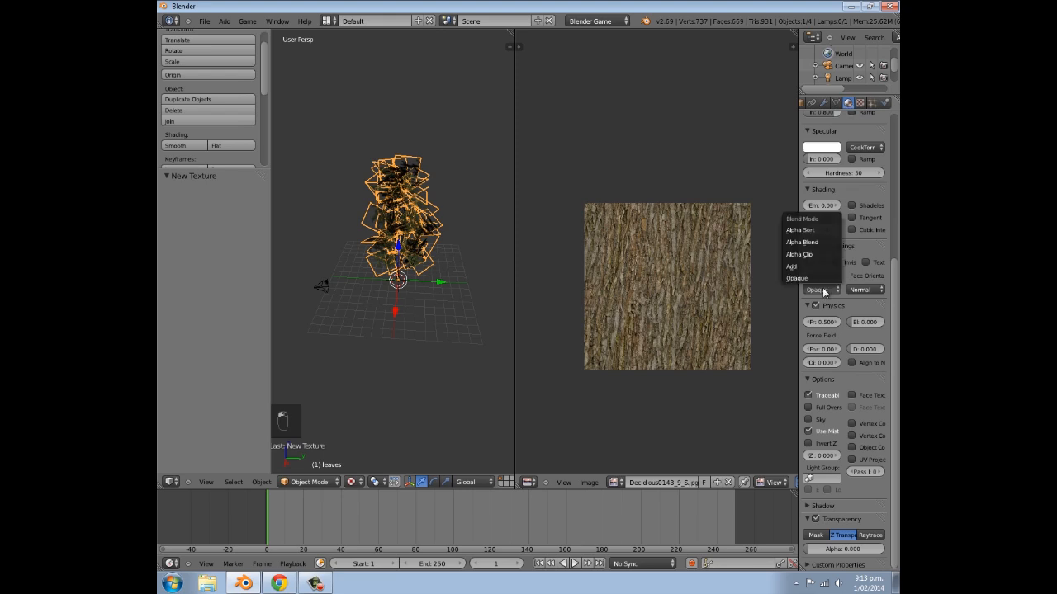
left_click(812, 255)
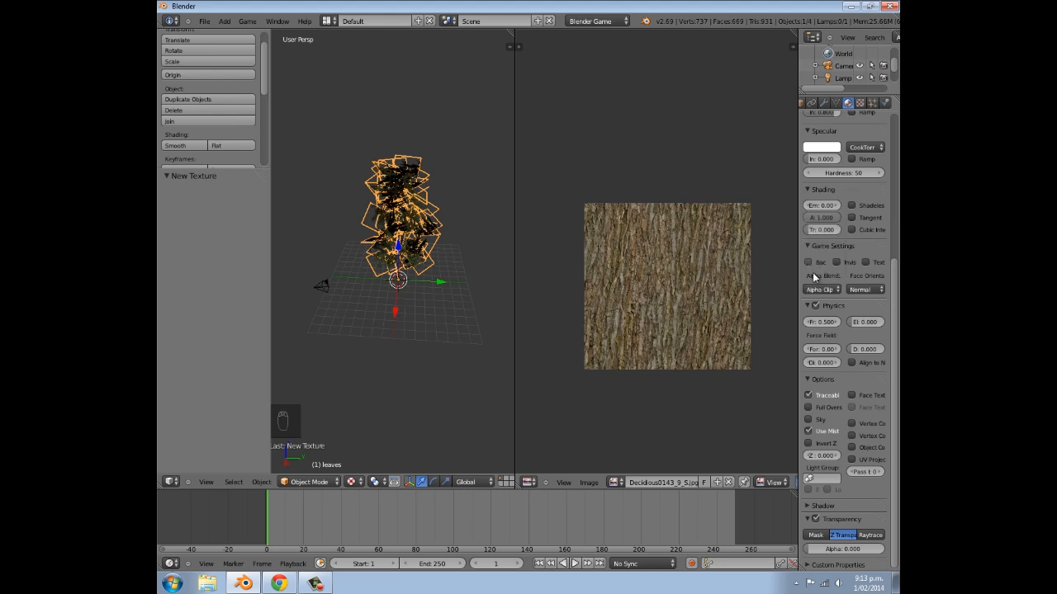
- Select the whole leaves mesh in Edit Mode and reset its UV mapping so each plane fills the full UV square
scroll(351, 319, "up", 4)
middle_click_drag(351, 318, 424, 287)
scroll(424, 264, "down", 4)
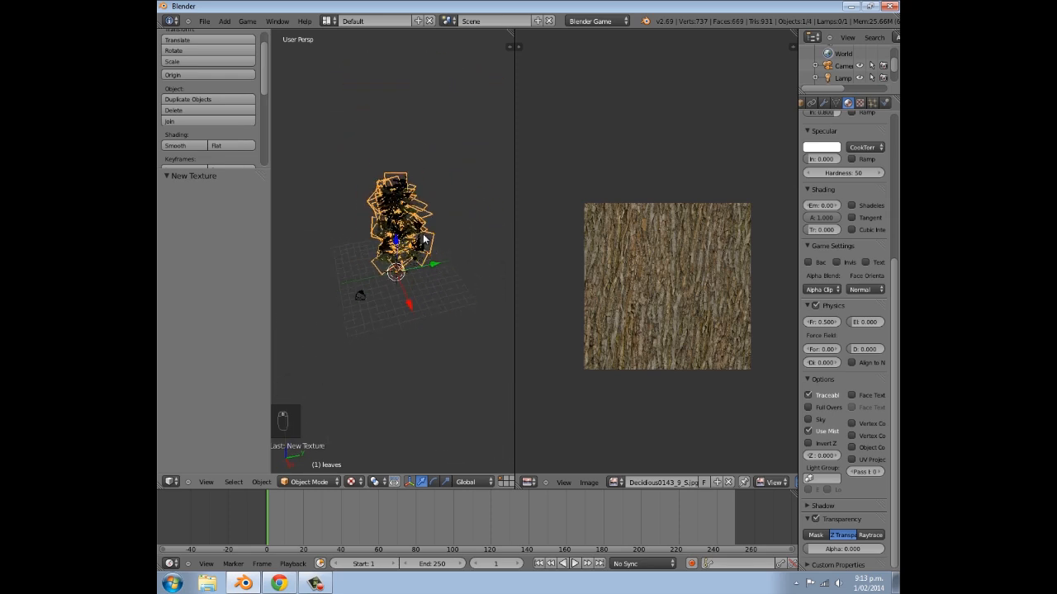
middle_click_drag(407, 204, 378, 187)
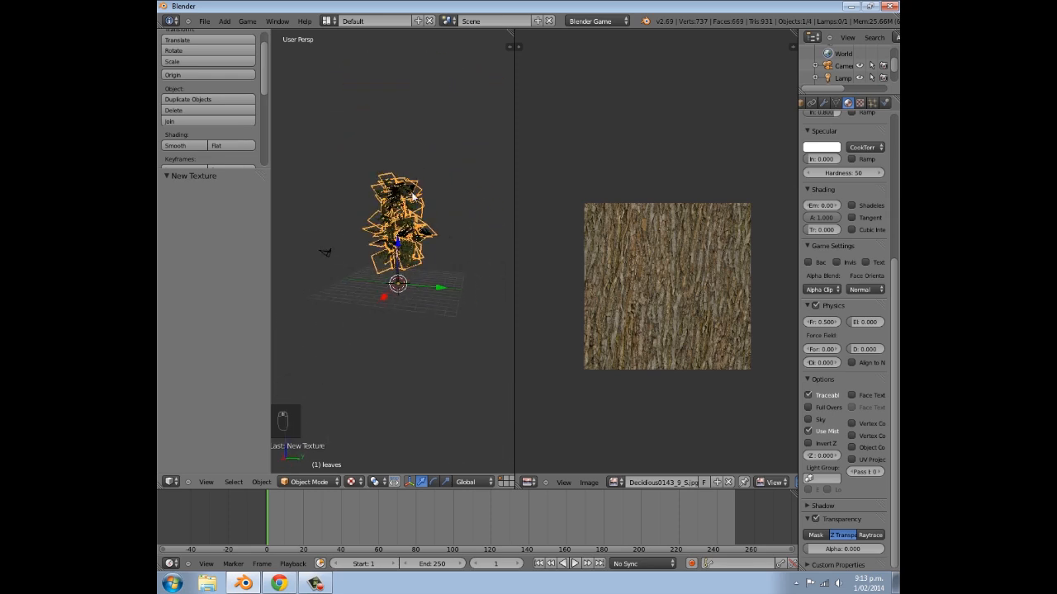
key("Tab")
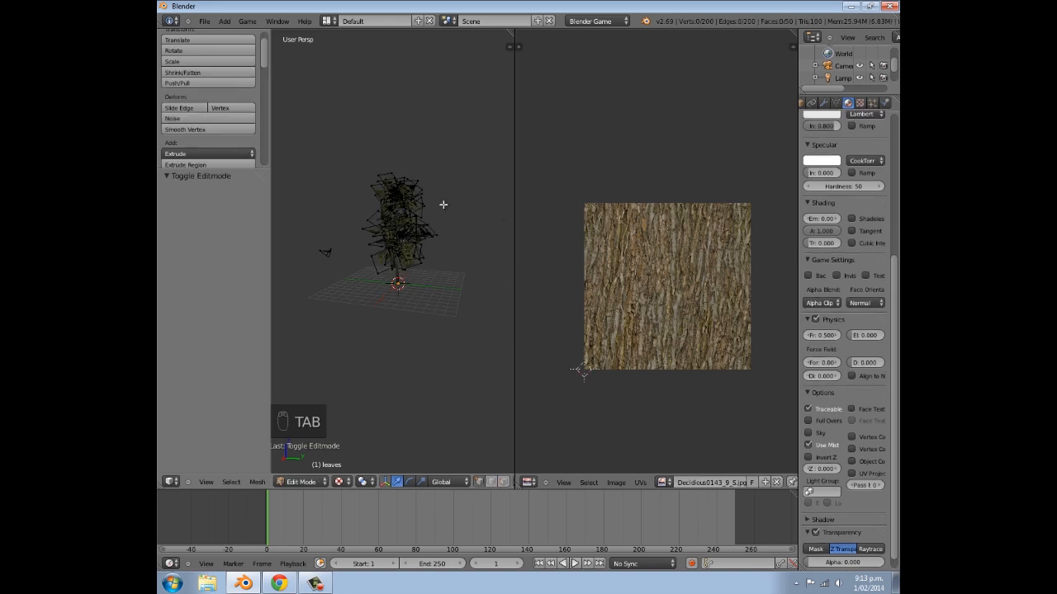
key("a")
key("a")
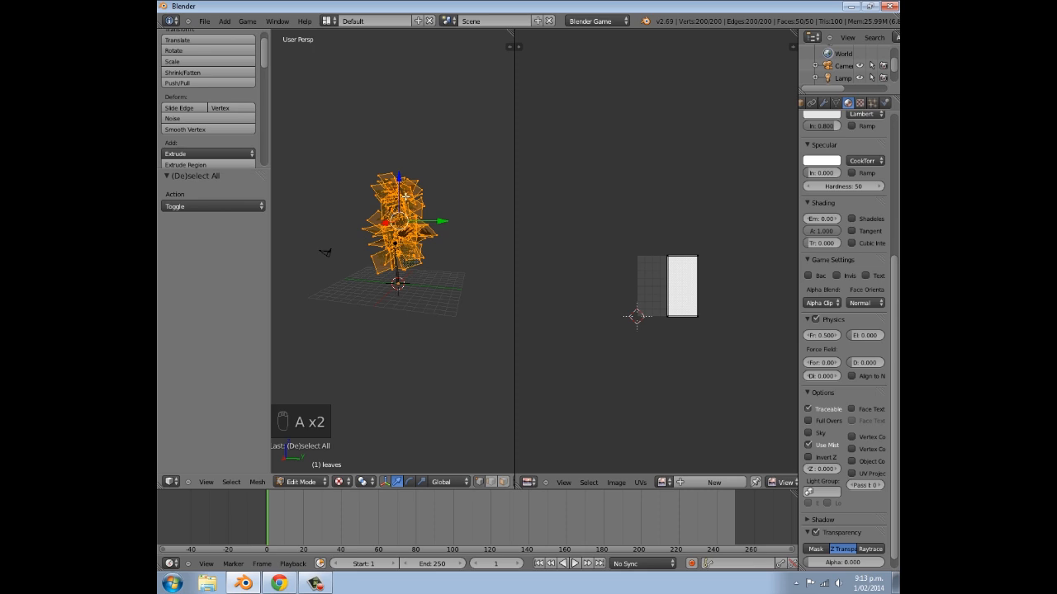
key("u")
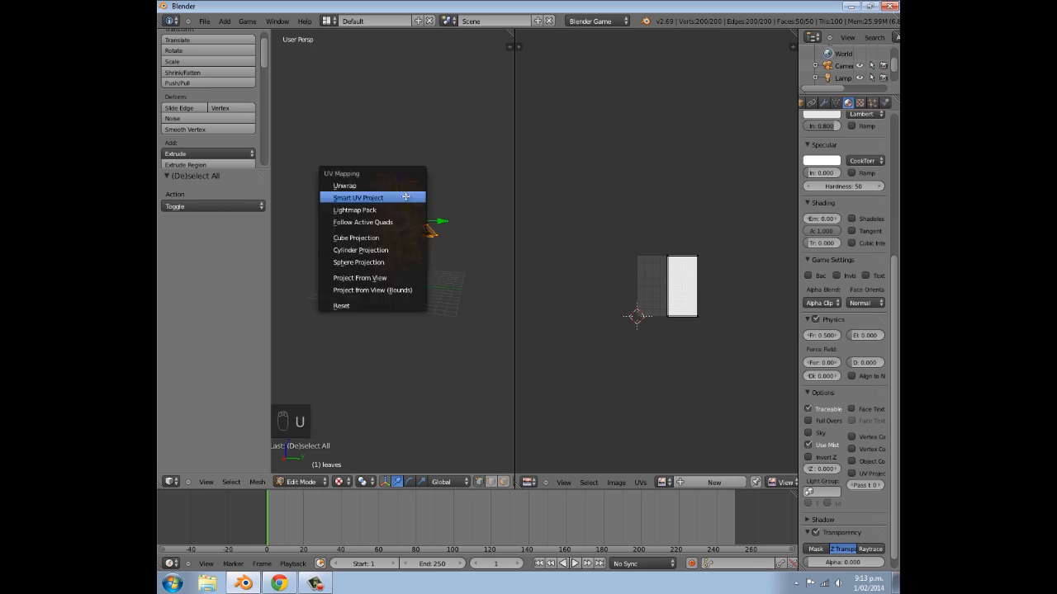
left_click(341, 305)
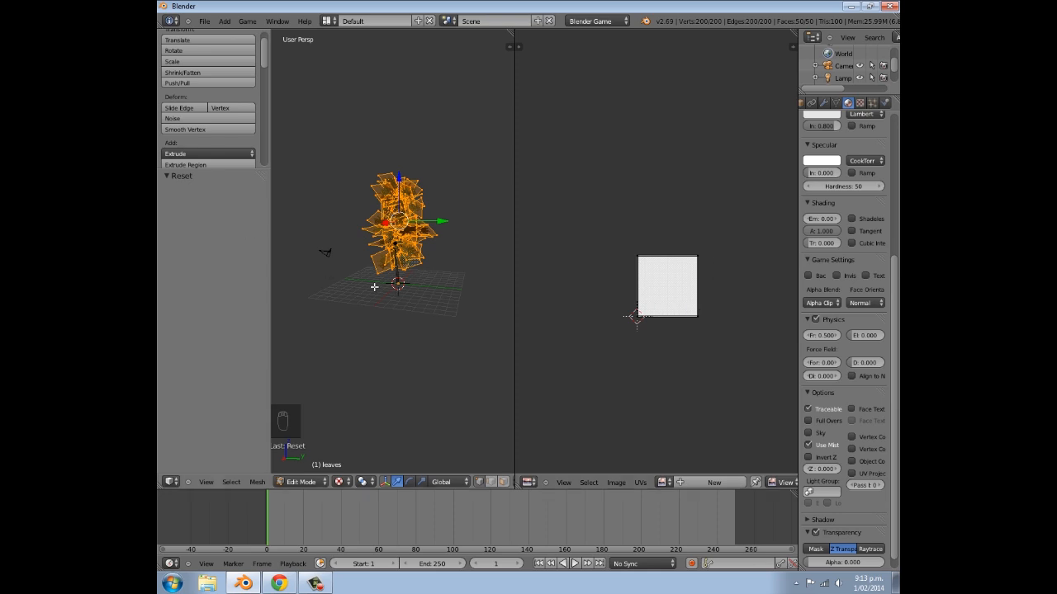
- Check the branch orientation on the leaf planes and rotate all of the leaves' UVs by 90°
scroll(366, 286, "up", 6)
scroll(385, 294, "down", 6)
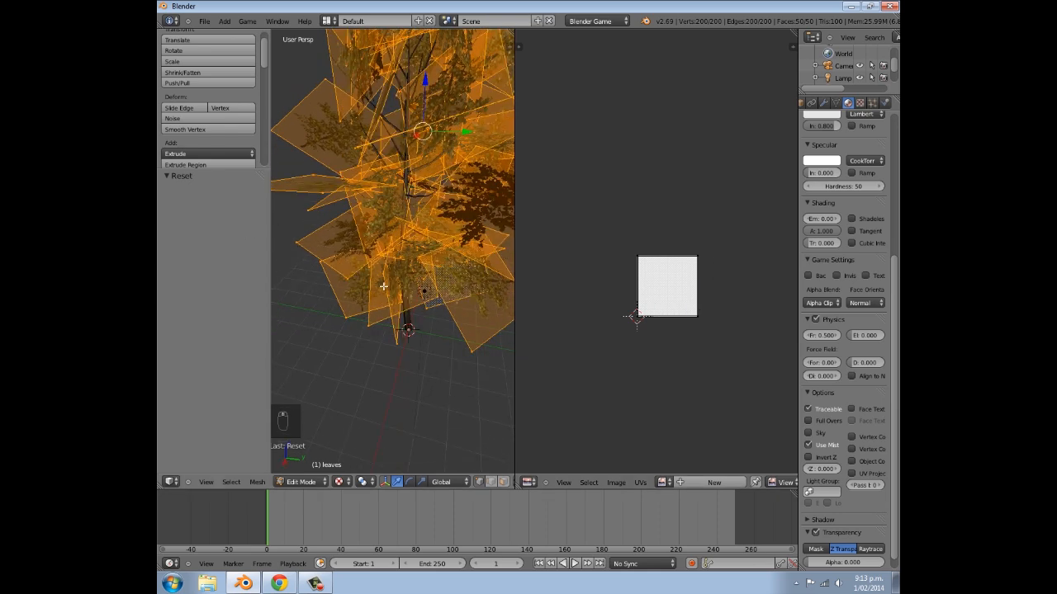
scroll(314, 215, "up", 3)
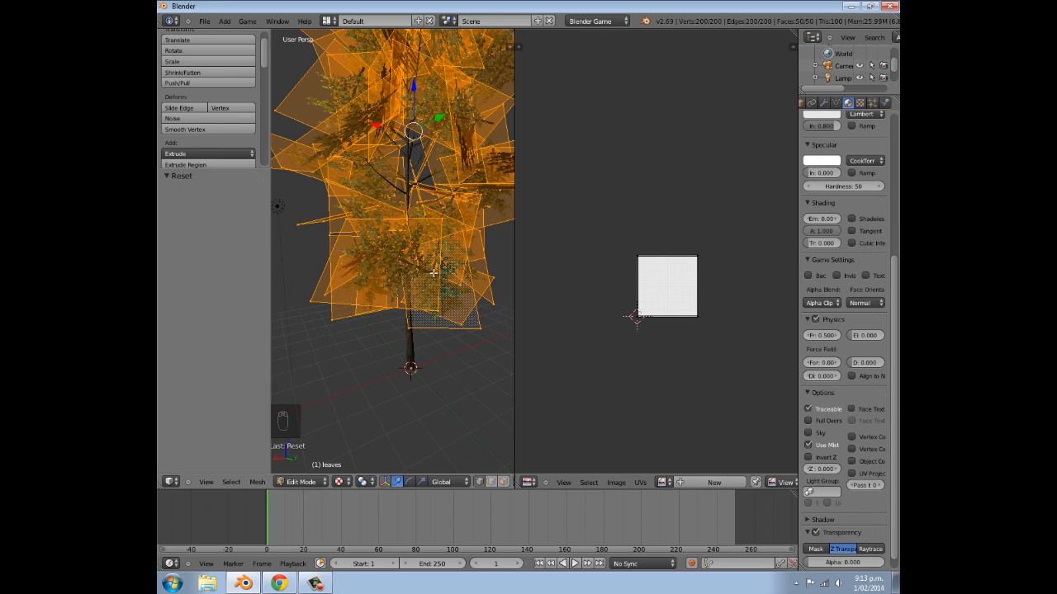
middle_click_drag(414, 266, 357, 310)
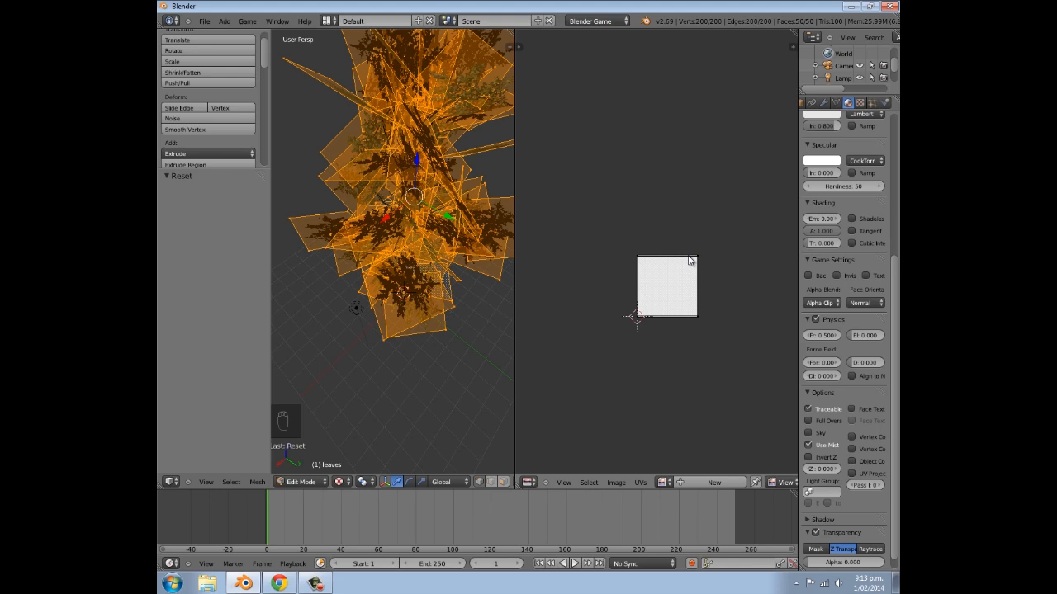
key("a")
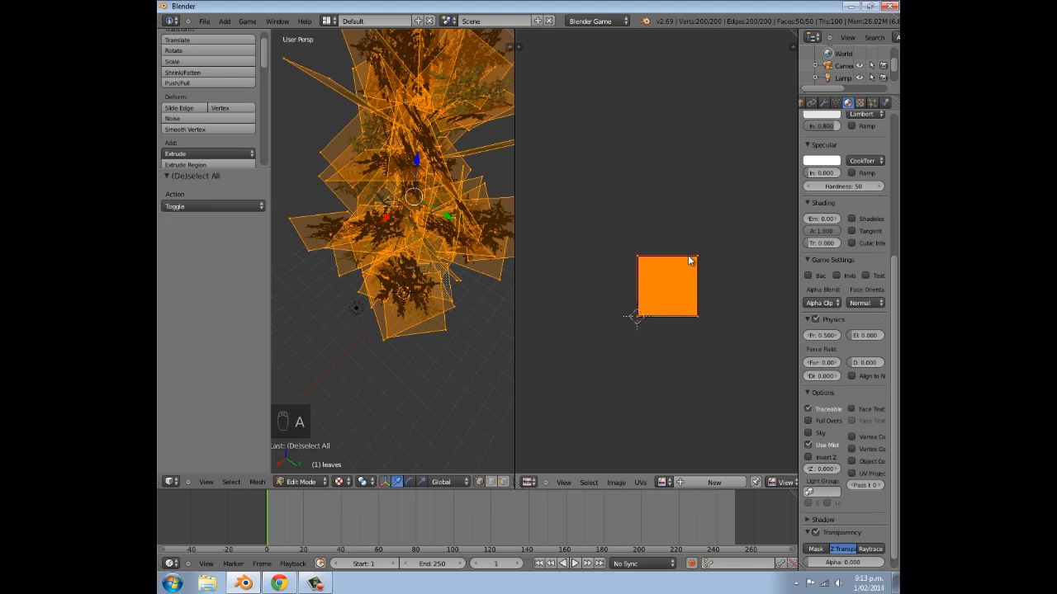
type("r90")
key("Return")
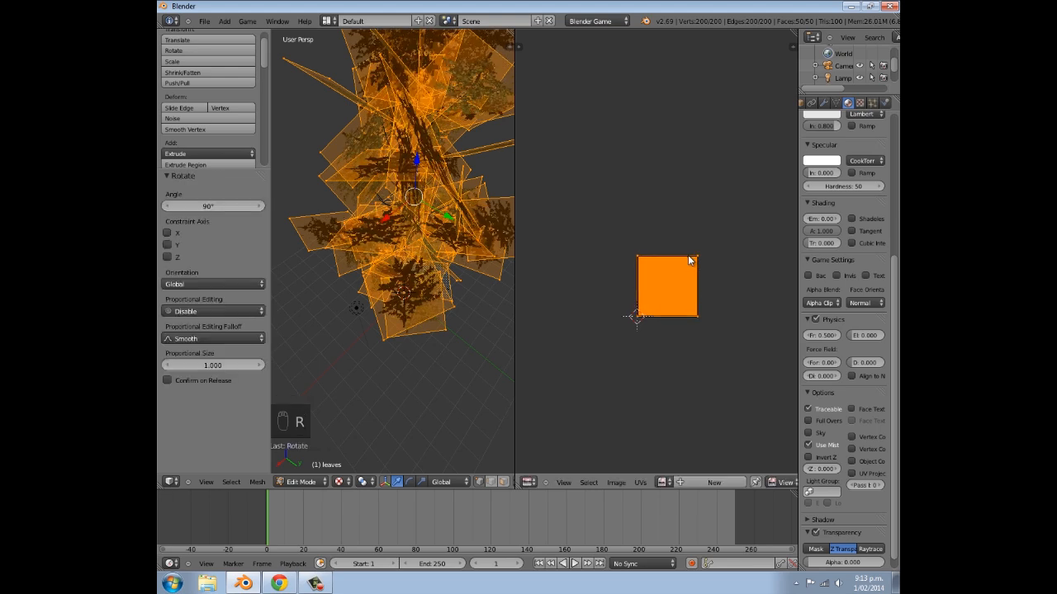
- Rotate all of the leaves' UVs by 180°
middle_click_drag(366, 255, 371, 283)
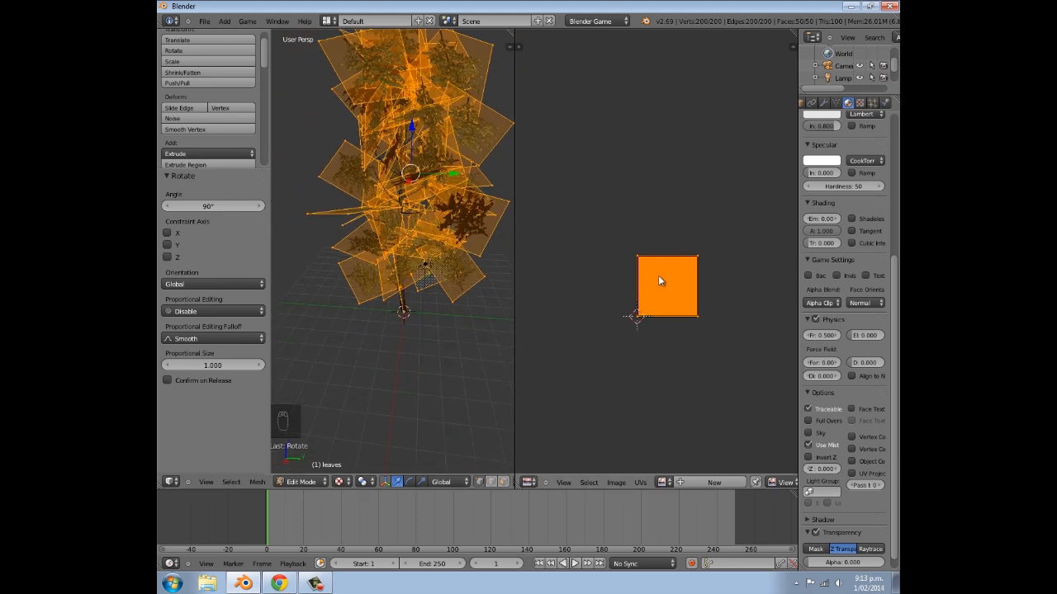
type("r180")
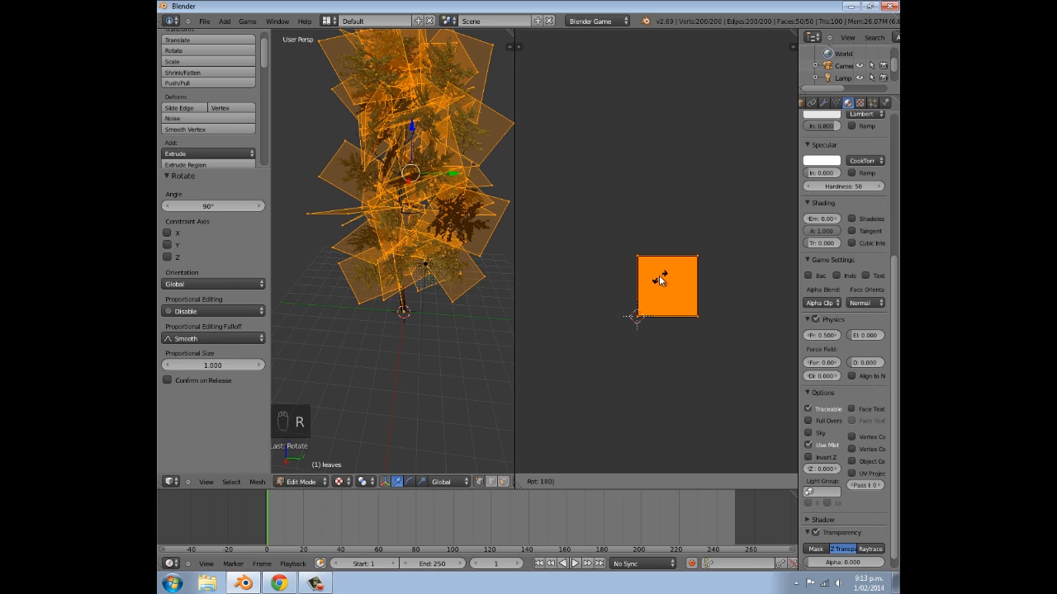
key("Return")
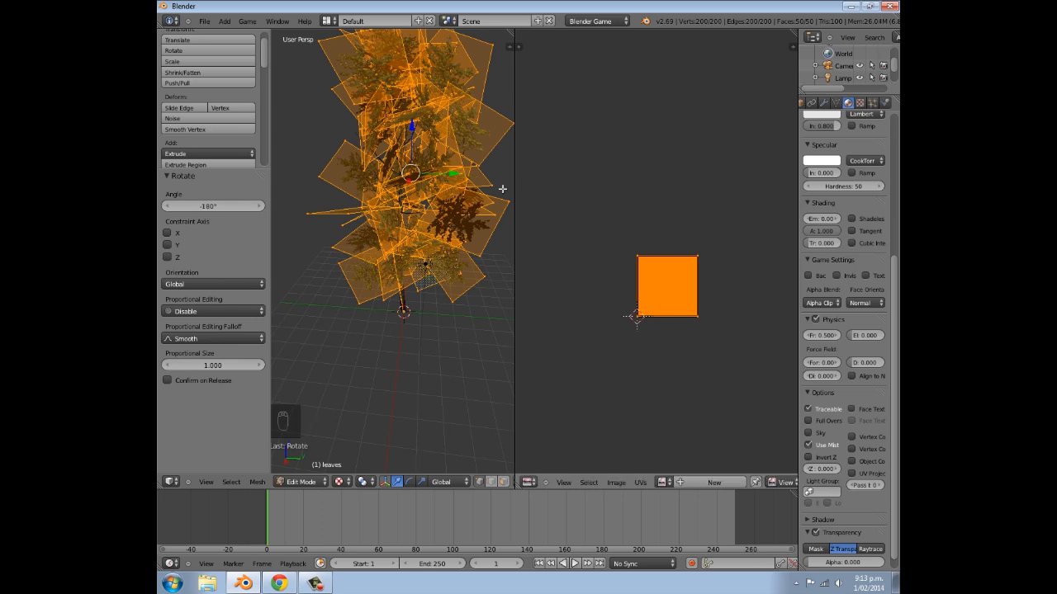
- Clear the leaf selection, switch to face selection and select a single outer leaf plane on the crown's side
scroll(394, 249, "up", 2)
key("a")
middle_click_drag(394, 249, 528, 234)
scroll(481, 185, "down", 4)
middle_click_drag(482, 186, 488, 460)
scroll(342, 217, "up", 2)
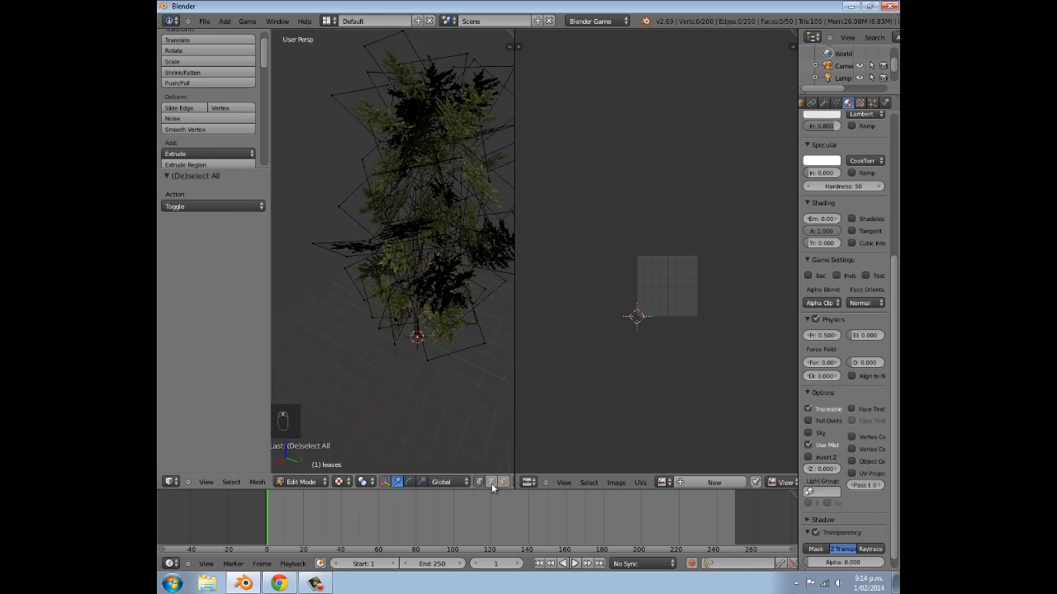
middle_click_drag(425, 352, 361, 224)
right_click(379, 253)
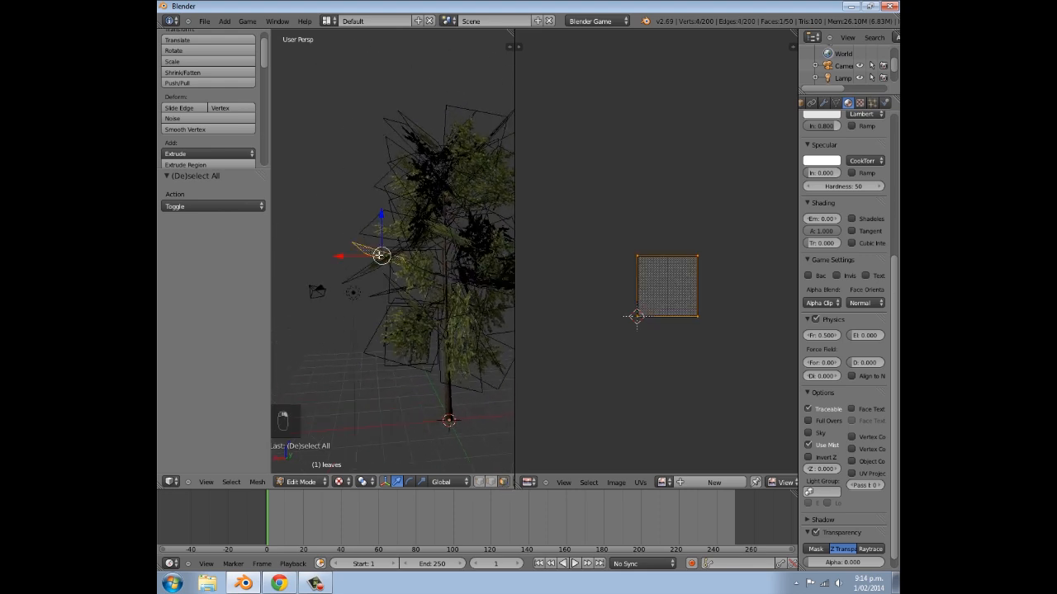
- Examine the branch image's orientation on the selected leaf plane, clear the selection and return to Object Mode
middle_click_drag(380, 264, 343, 226)
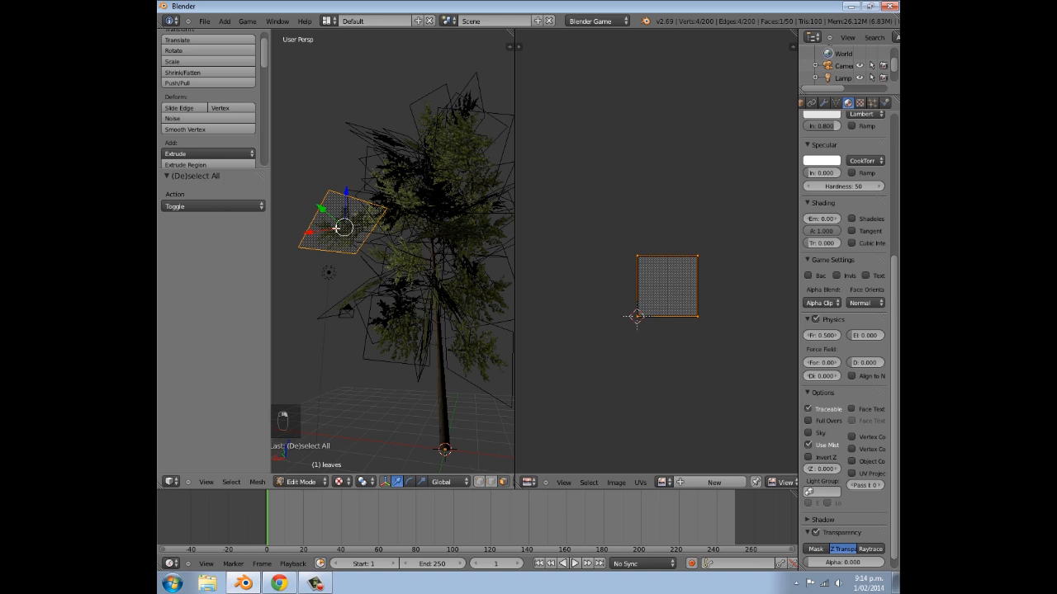
left_click_drag(313, 229, 357, 211)
middle_click_drag(356, 212, 306, 288)
key("a")
scroll(272, 325, "down", 5)
scroll(327, 286, "up", 3)
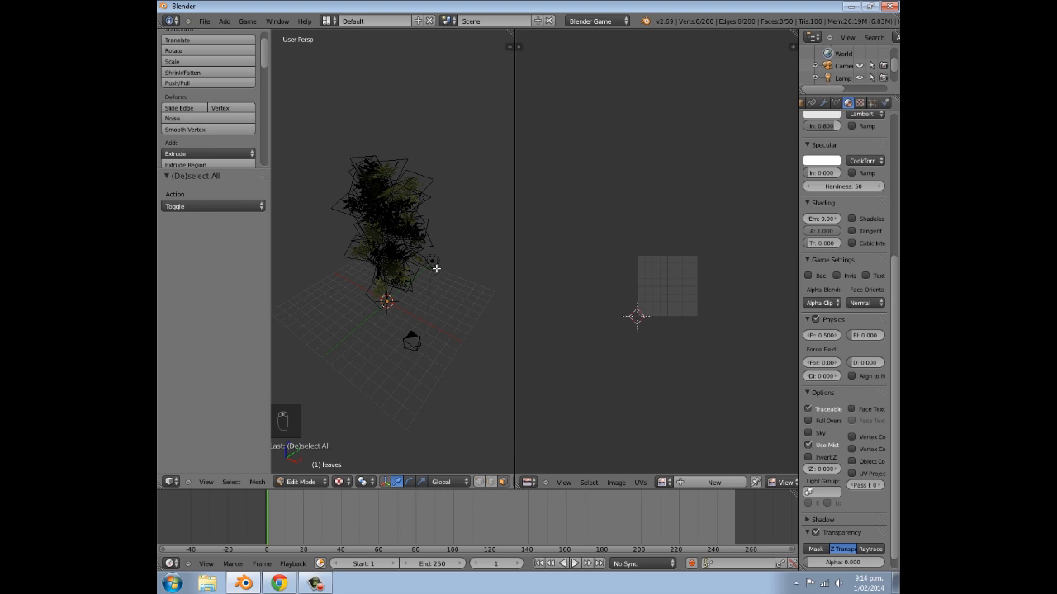
key("Tab")
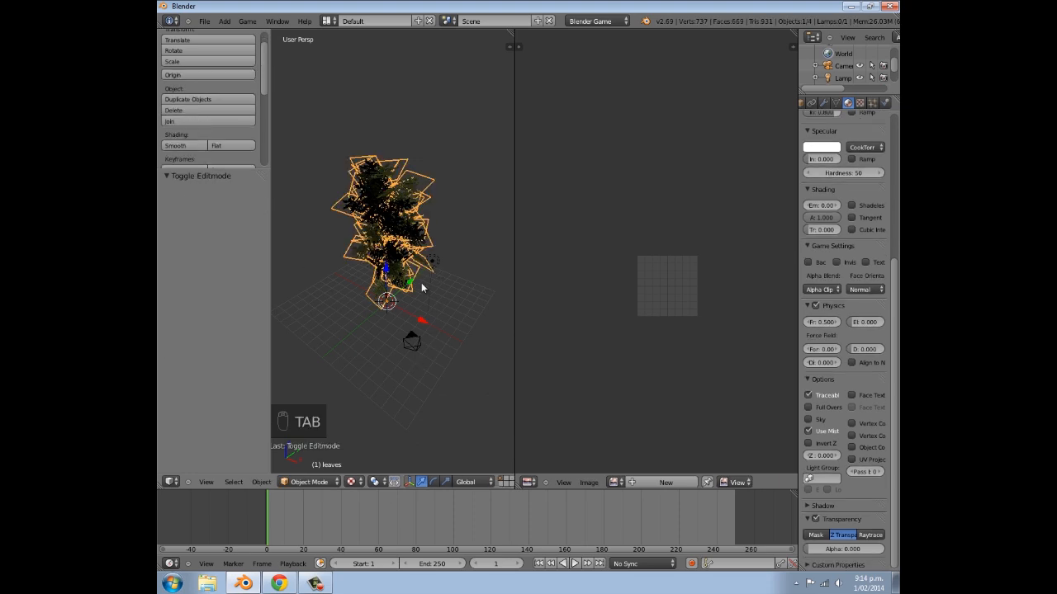
- Change the scene lamp to Hemi and move it by about 1.4 in X, 9.6 in Y and 11.2 in Z
right_click(436, 267)
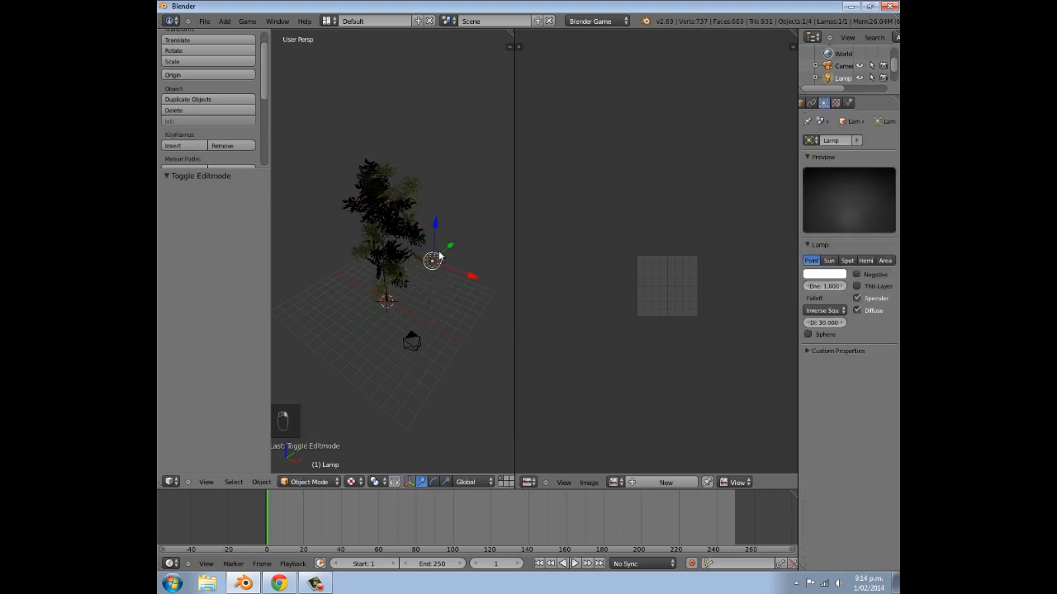
left_click(861, 261)
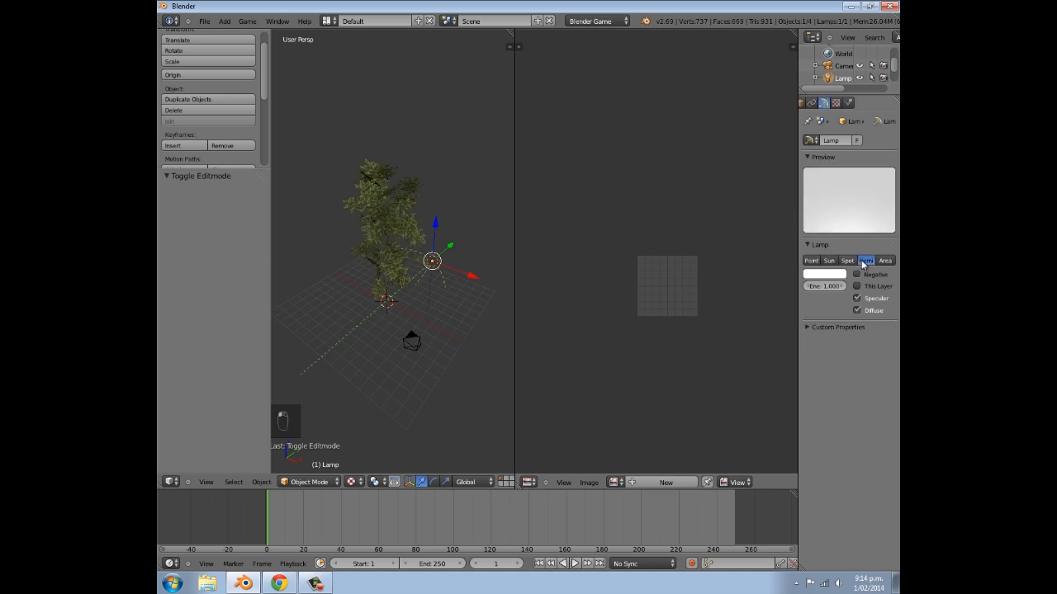
key("g")
left_click(515, 133)
middle_click_drag(405, 212, 557, 171)
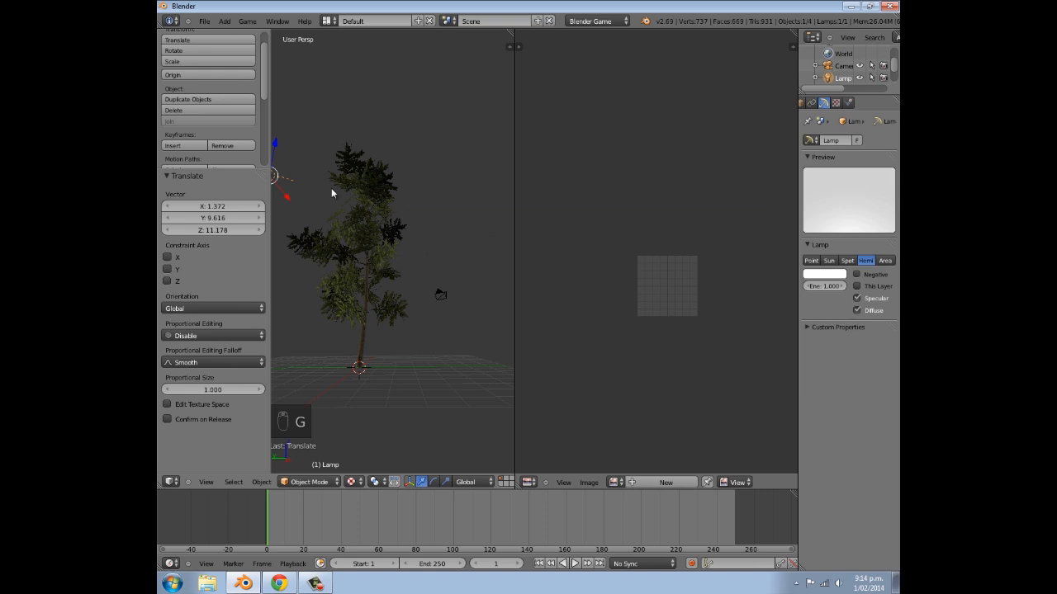
- Duplicate the Hemi lamp and place the copy about -12.9 units along the X axis
middle_click_drag(402, 120, 322, 175)
scroll(326, 166, "down", 4)
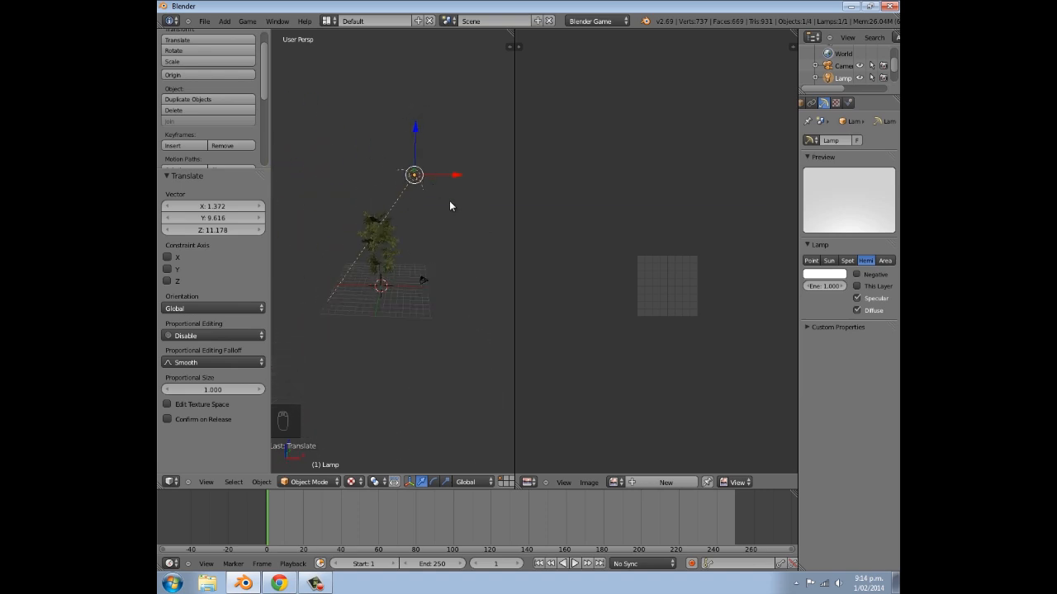
key("shift+d")
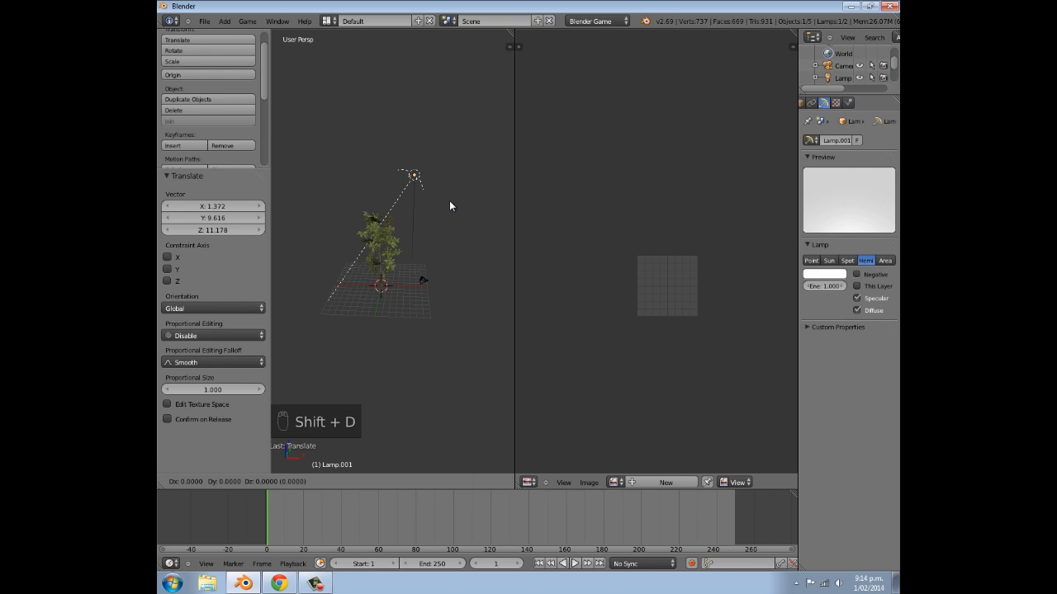
key("x")
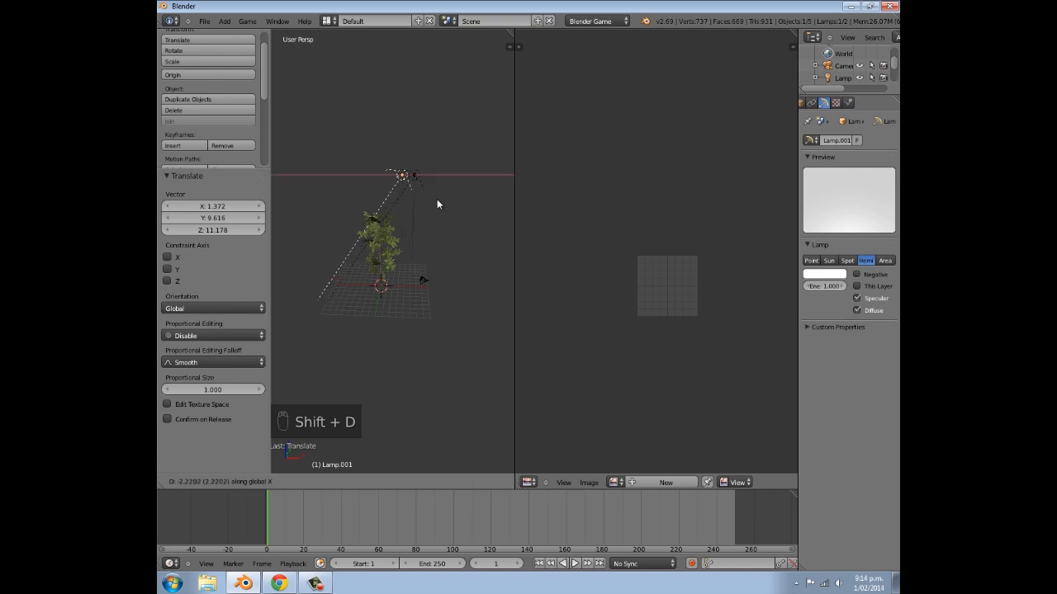
left_click(379, 194)
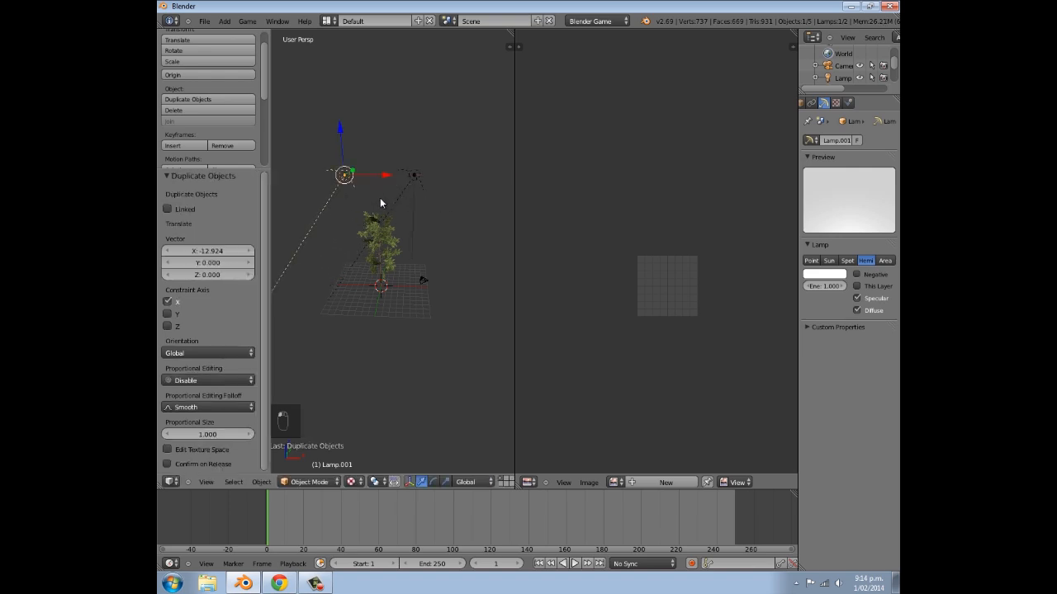
- Rotate the duplicated lamp 180° about the Y axis and set its energy to 0.2
key("r")
type("y")
type("180")
key("Return")
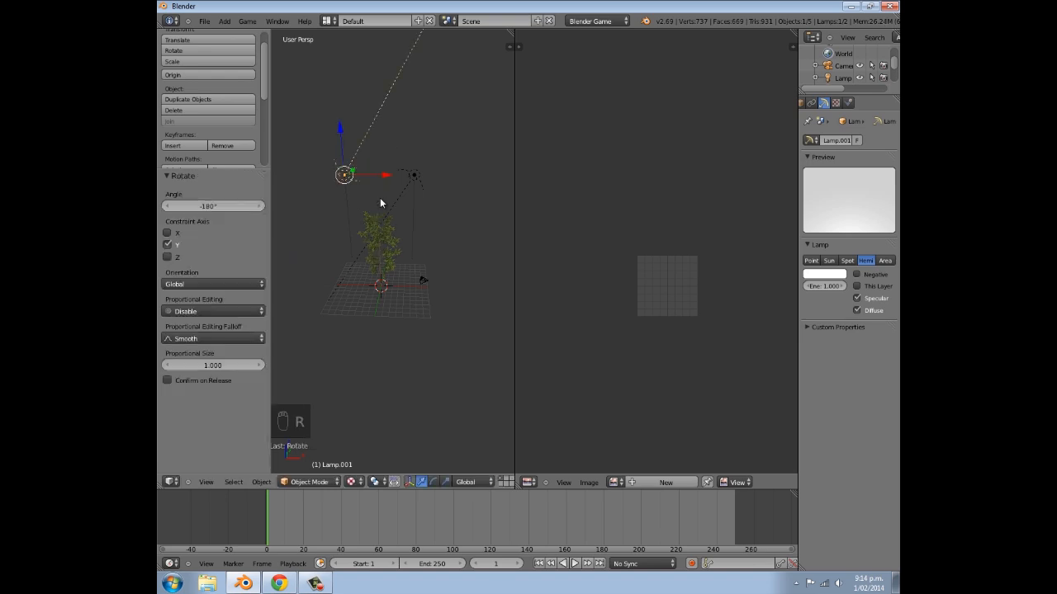
left_click(824, 286)
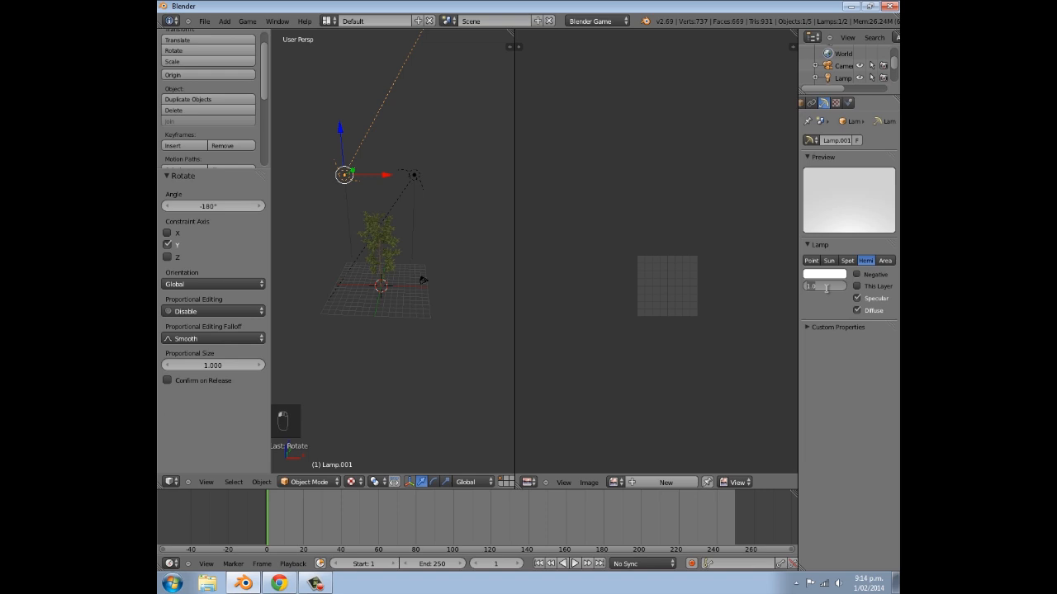
type(".2")
key("Return")
- Check the tree under the new lighting and join the UV editor area into the 3D view
scroll(399, 359, "up", 3)
middle_click_drag(399, 359, 482, 286)
scroll(474, 287, "up", 4)
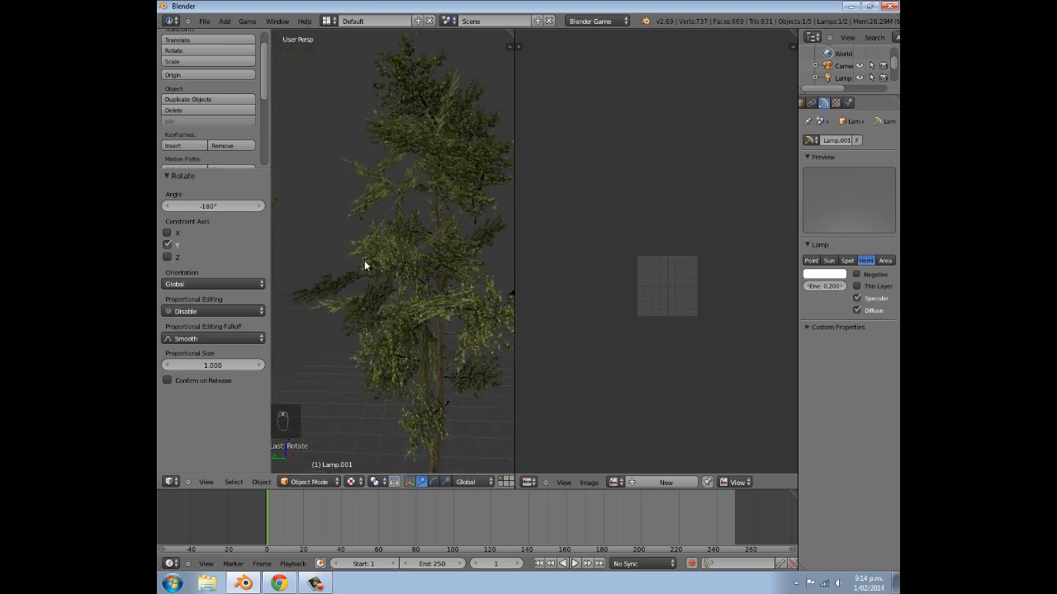
scroll(482, 278, "down", 3)
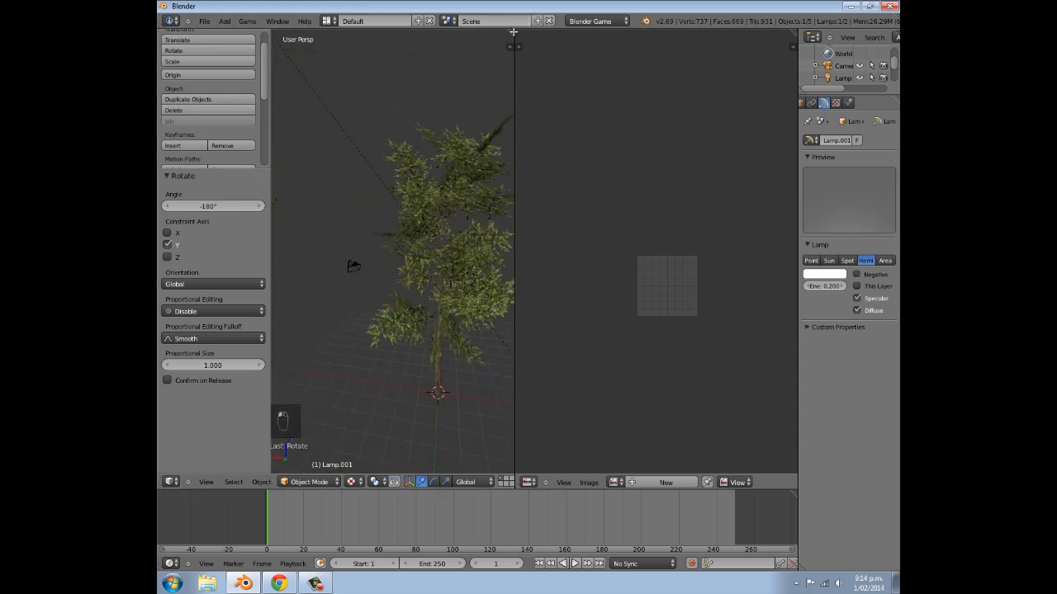
left_click_drag(513, 33, 563, 38)
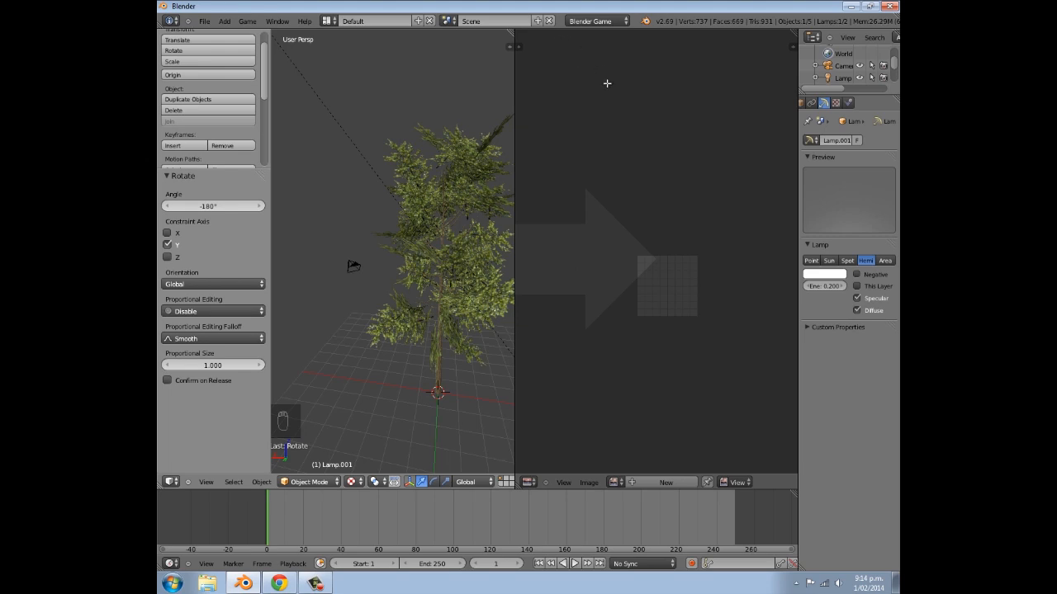
left_click_drag(607, 83, 607, 84)
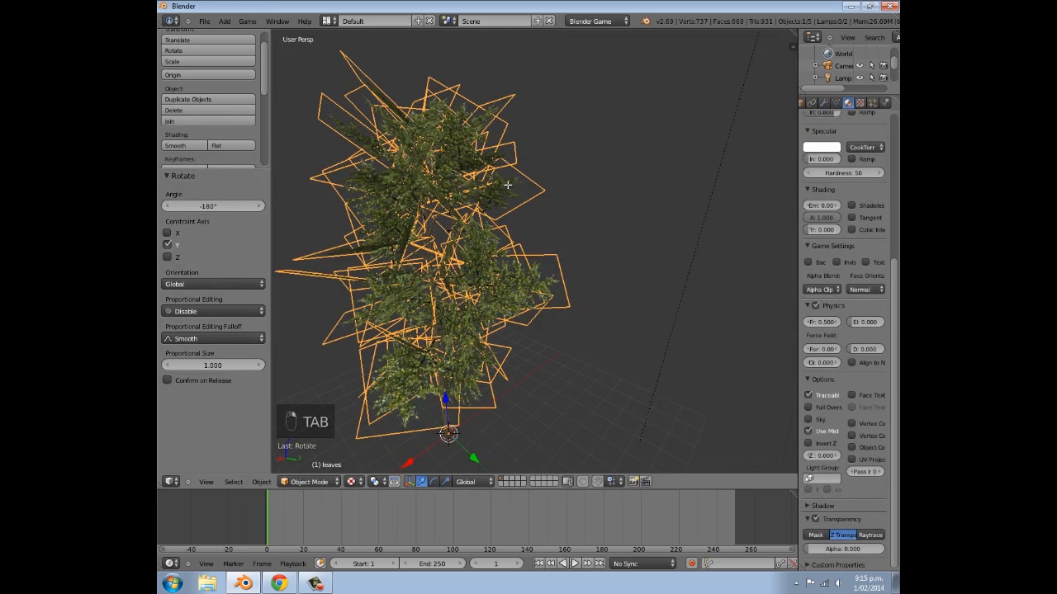
- Scale up one leaf plane in the upper crown in Edit Mode and return to Object Mode
key("Tab")
right_click(504, 184)
key("s")
left_click(556, 184)
left_click_drag(529, 193, 491, 202)
key("Tab")
middle_click_drag(491, 202, 462, 201)
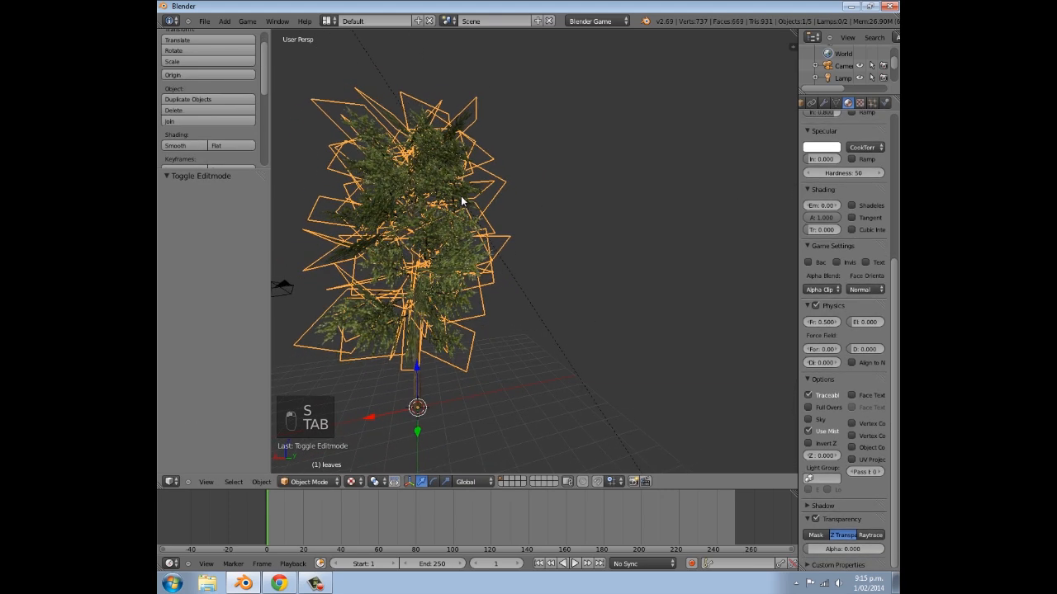
- Select a leaf plane low on the tree in Edit Mode and scale it up
middle_click_drag(424, 304, 509, 250, "shift")
scroll(519, 259, "up", 3)
key("Tab")
right_click(564, 243)
key("s")
left_click(608, 238)
- Try moving the low leaf plane freely and undo the move
key("g")
left_click(446, 212)
mouse_move(413, 195)
left_mouse_down()
mouse_move(400, 190)
mouse_move(417, 199)
left_mouse_up()
key("ctrl+z")
- Move the low leaf plane along the global X axis next to the trunk and leave Edit Mode
key("g")
key("x")
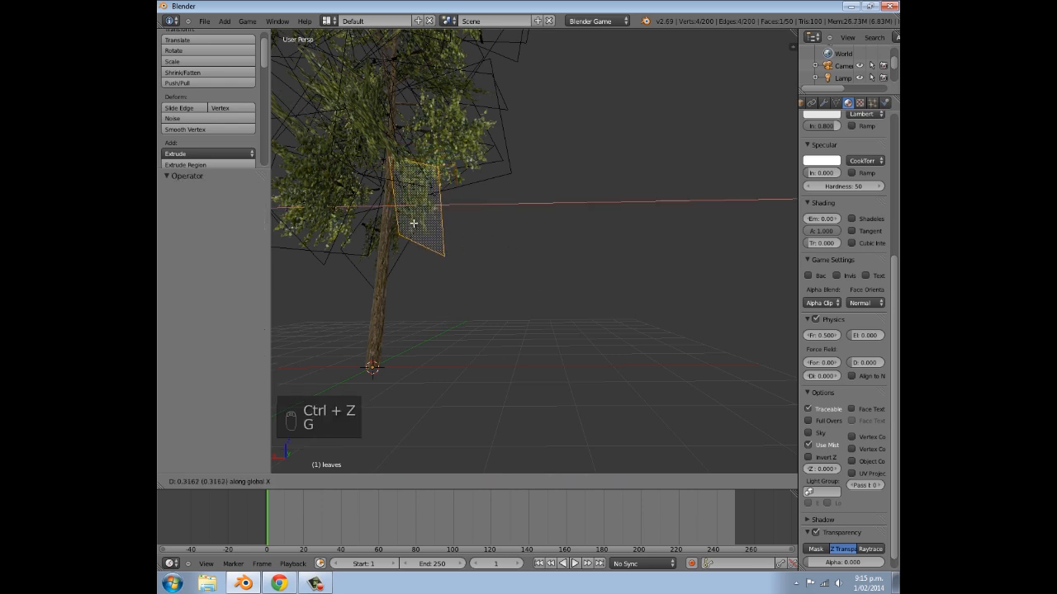
left_click(421, 228)
middle_click_drag(423, 228, 477, 201)
key("Tab")
middle_click_drag(498, 212, 517, 173)
- Enlarge leaf planes around the middle of the crown, using scale factors of about 1.34 and 1.33
key("Tab")
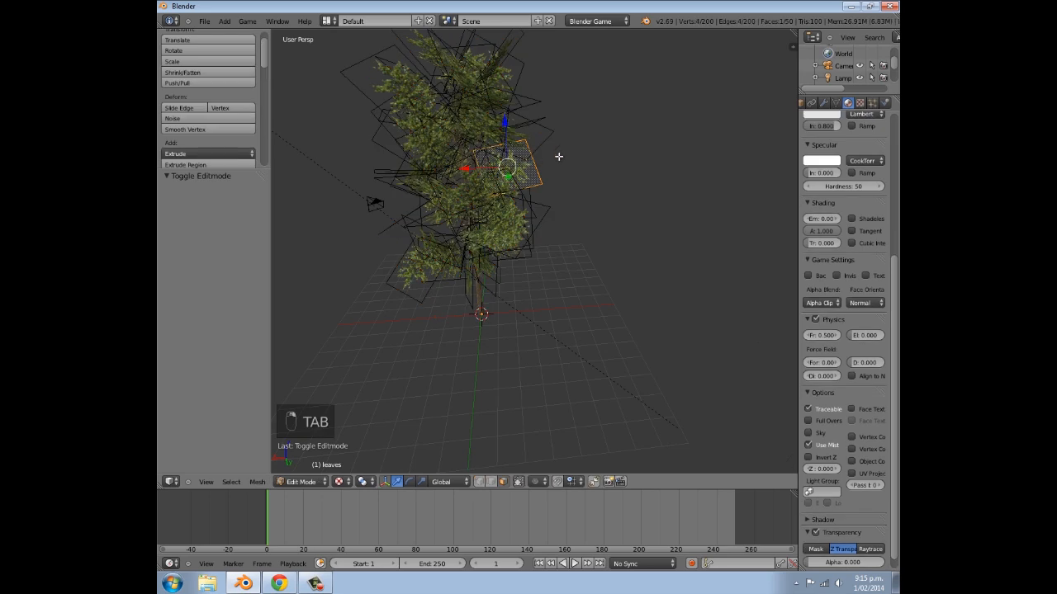
key("s")
left_click(567, 154)
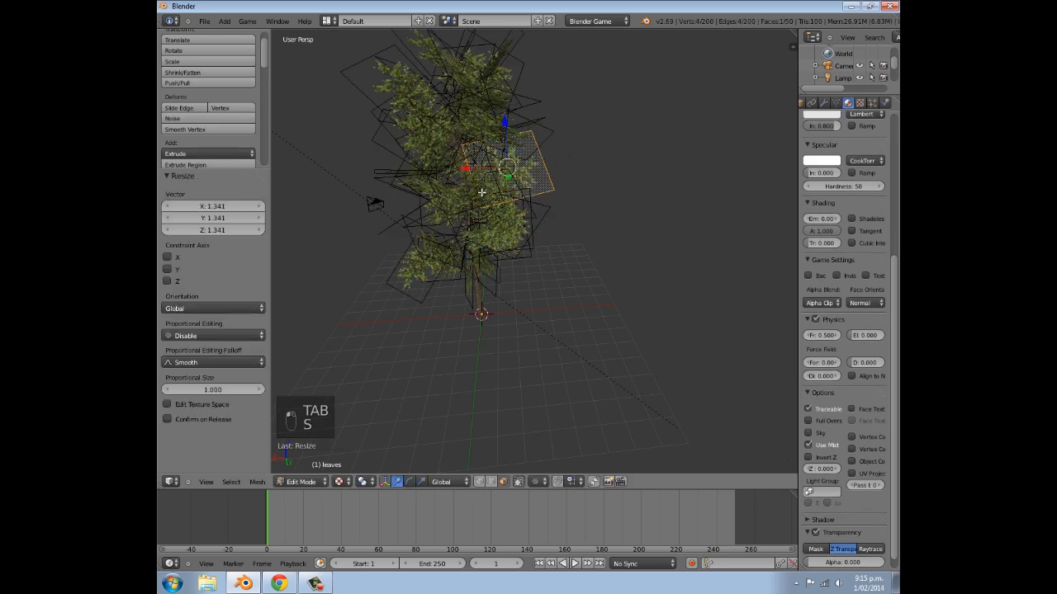
middle_click_drag(465, 170, 562, 167)
key("s")
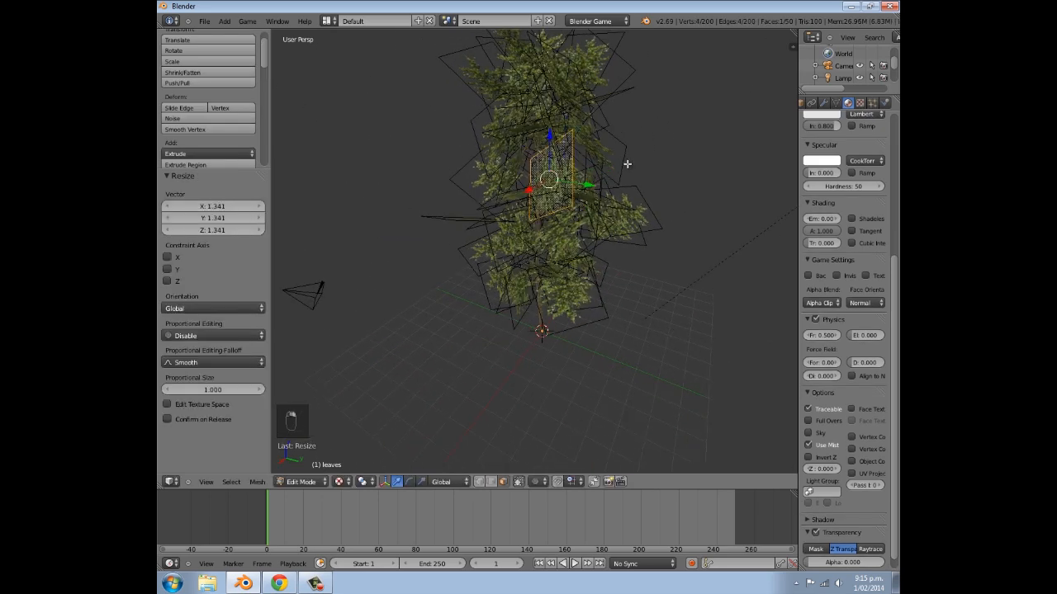
left_click(607, 152)
right_click(514, 184)
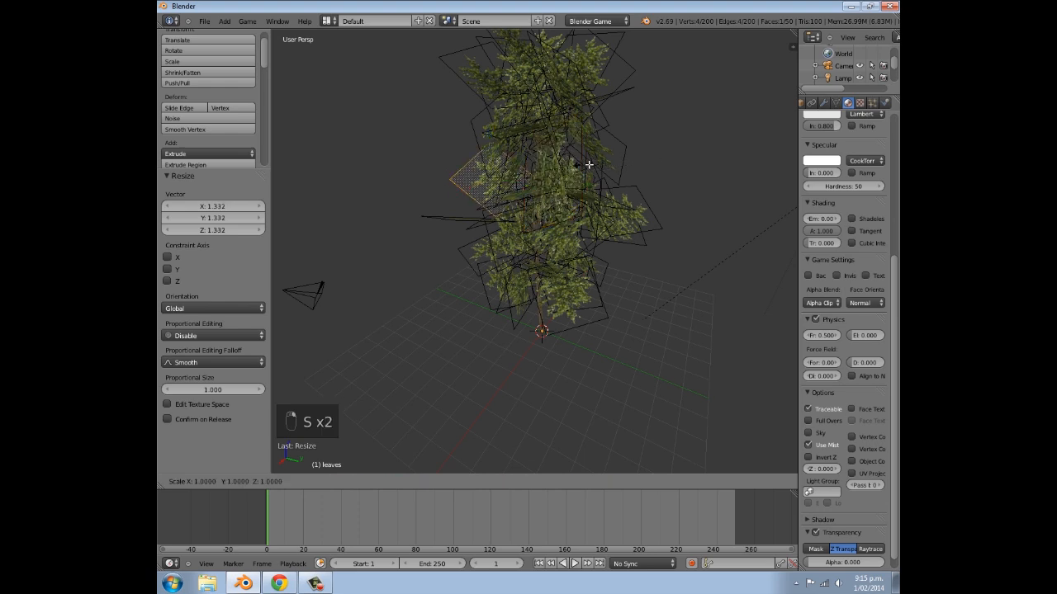
middle_click_drag(609, 160, 568, 181)
key("Tab")
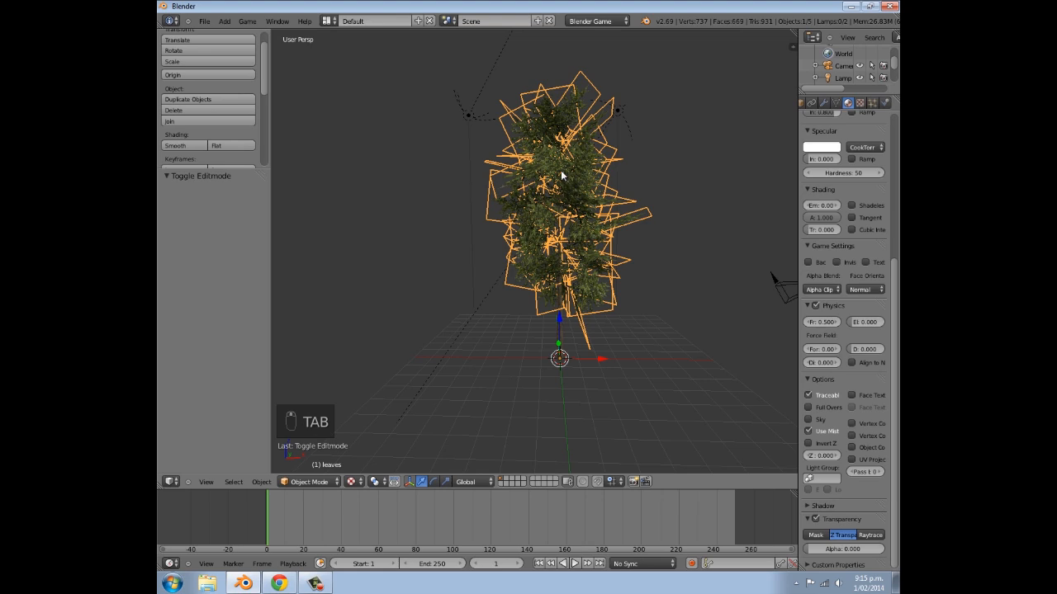
- Scale up the still selected leaf plane in Edit Mode and clear the selection
key("Tab")
middle_click_drag(586, 206, 517, 186)
key("s")
left_click(669, 216)
key("a")
- Select another mid-crown leaf plane, scale it up and return to Object Mode
right_click(512, 180)
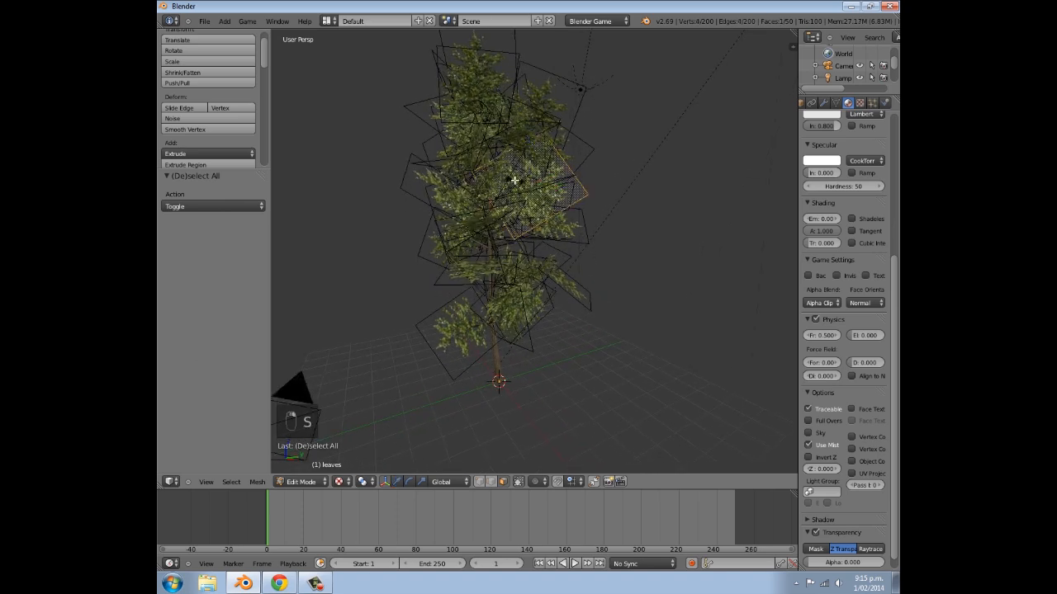
left_click(506, 176)
right_click(493, 168)
key("s")
left_click(565, 177)
key("Tab")
middle_click_drag(553, 209, 513, 176)
- Select the lowest outlying leaf plane and move it along the global Y axis toward the trunk
scroll(508, 186, "up", 3)
key("Tab")
right_click(383, 300)
middle_click_drag(383, 300, 515, 323)
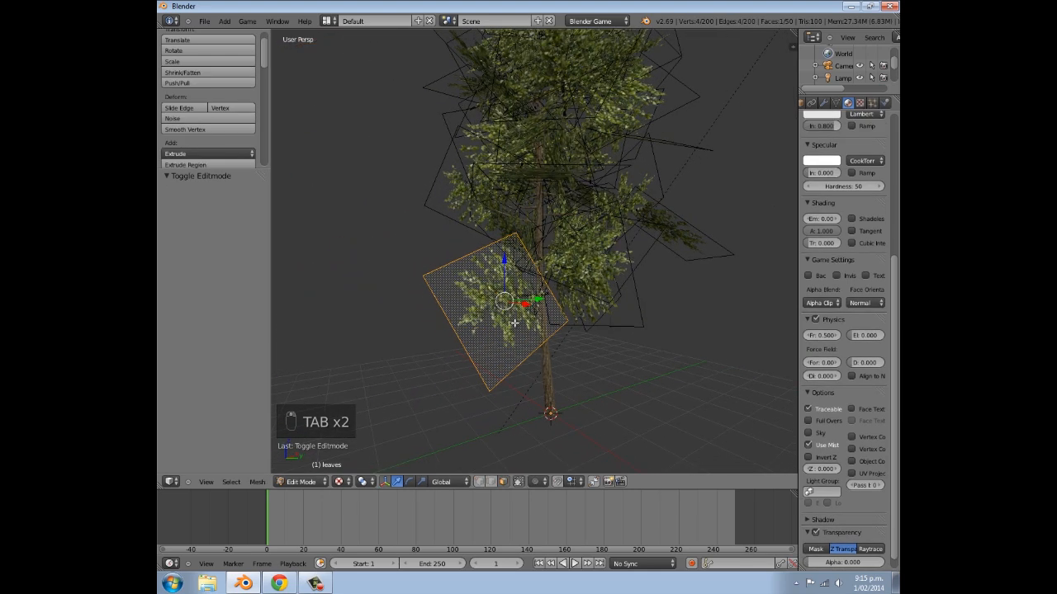
key("g")
key("y")
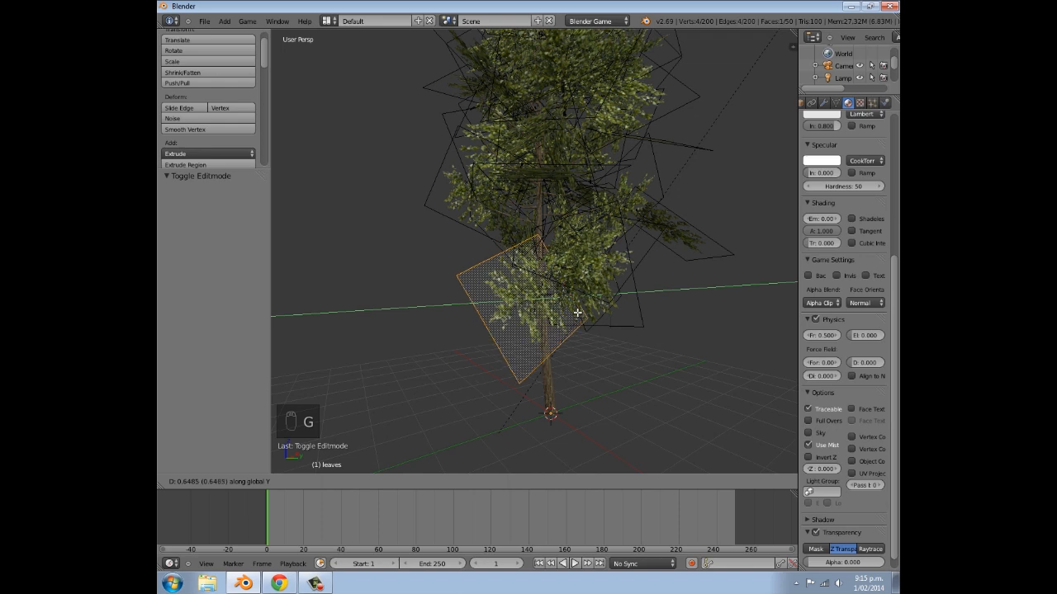
left_click(561, 310)
- Raise the lowest leaf plane about 0.95 units along Z and shift it about -0.465 units along X
key("g")
key("z")
left_click(556, 255)
mouse_move(555, 254)
middle_mouse_down()
mouse_move(594, 257)
mouse_move(559, 256)
middle_mouse_up()
key("g")
key("x")
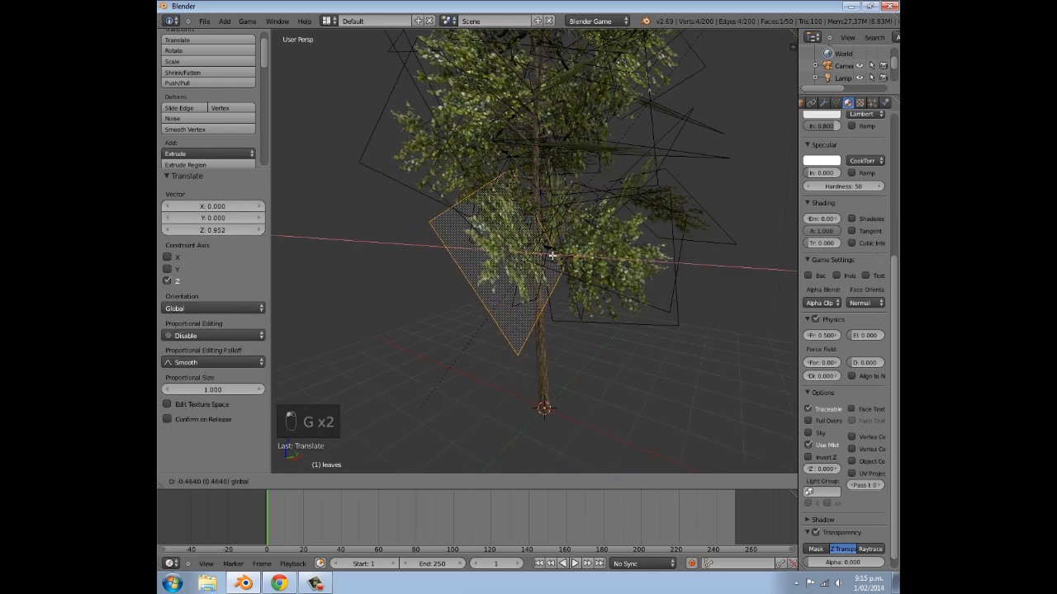
left_click(553, 255)
- Shift the leaf plane along the Y axis and rotate it about 16.9° around the X axis
scroll(545, 256, "up", 6)
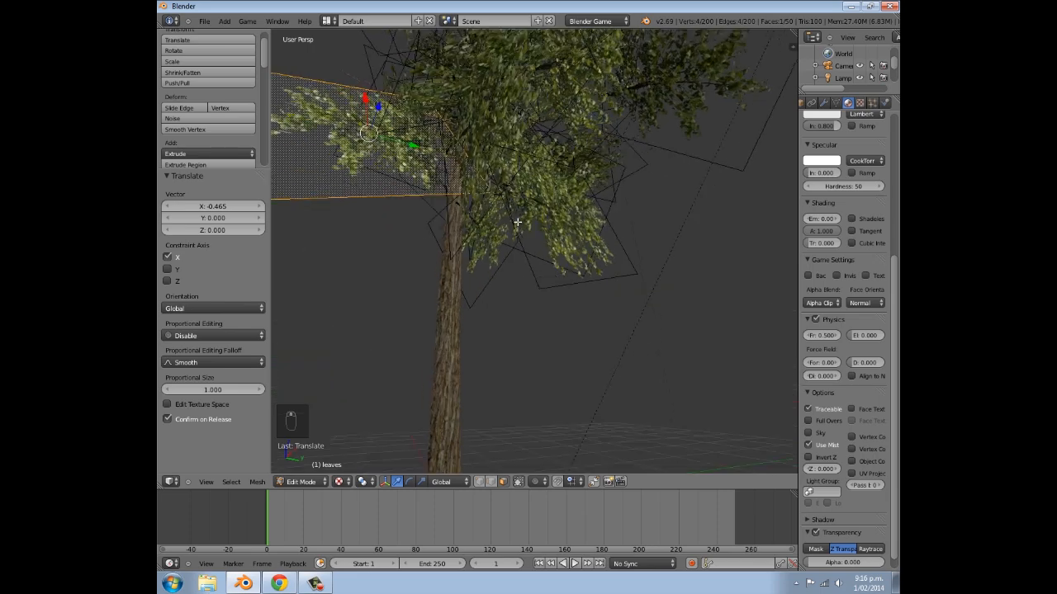
key("g")
key("y")
left_click(537, 259)
key("r")
left_click(538, 258)
key("r")
left_click(543, 217)
- Fine-tune the rotated leaf plane against the trunk with small alternating moves along Y and X, and leave Edit Mode
key("g")
key("y")
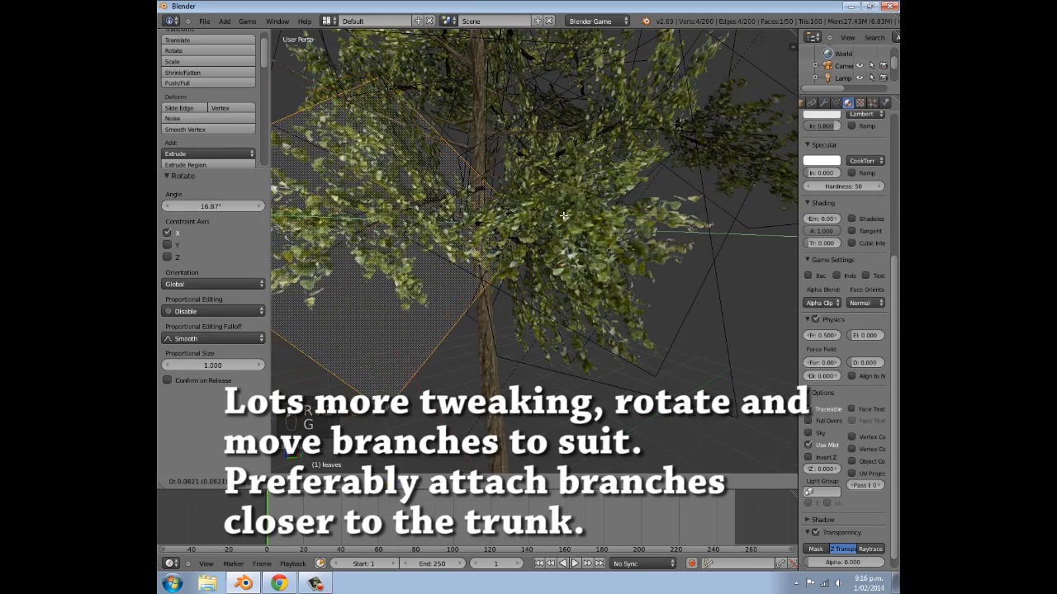
left_click(576, 213)
key("g")
key("x")
left_click(557, 219)
key("g")
key("y")
left_click(533, 225)
key("g")
key("x")
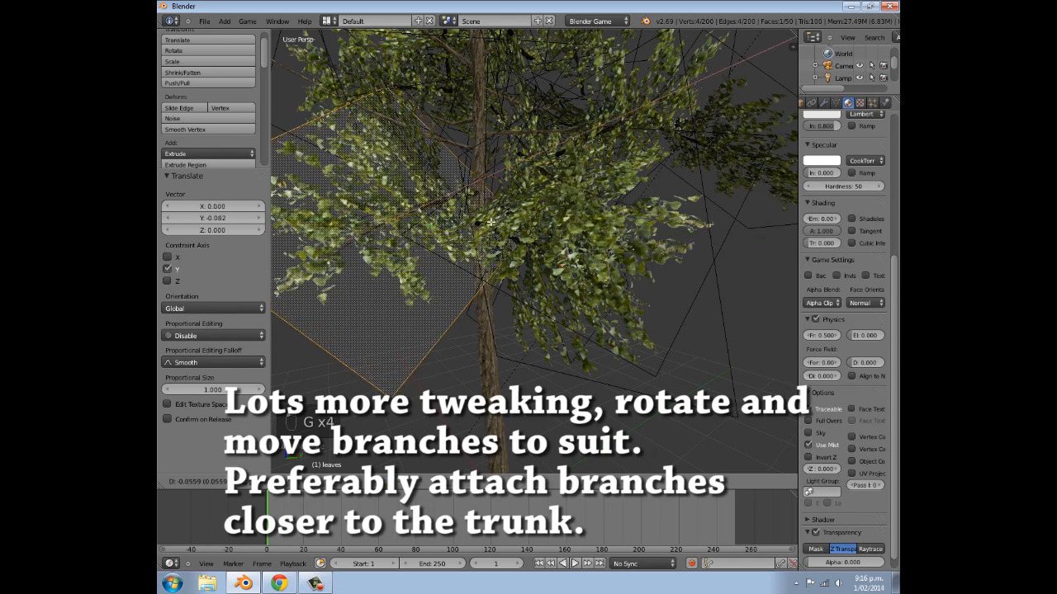
left_click(497, 235)
key("Tab")
- Select the low leaf plane beside the trunk and move it along the global Y axis toward the trunk
scroll(495, 236, "down", 3)
middle_click_drag(496, 235, 380, 235)
key("Tab")
middle_click_drag(531, 264, 524, 260)
right_click(526, 262)
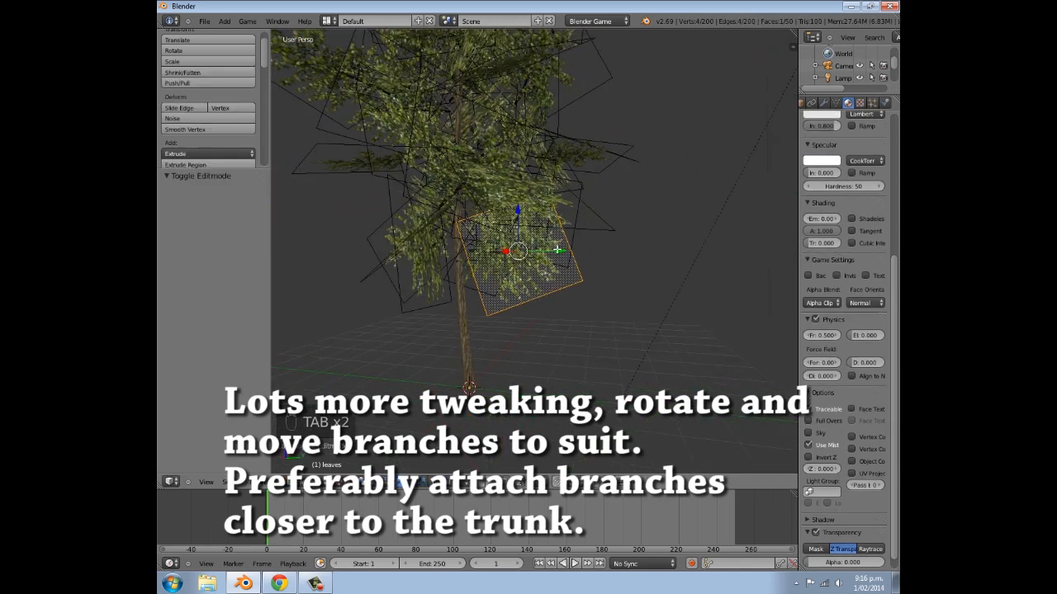
key("g")
key("y")
left_click(542, 248)
- Rotate the low leaf plane around the X axis, adjust its position along Y, and leave Edit Mode
key("g")
key("x")
key("r")
left_click(581, 236)
- In Edit Mode, select the leaf plane standing out from the lower crown and move it along the X axis toward the trunk
key("g")
key("y")
left_click(578, 242)
key("Tab")
middle_click_drag(578, 243, 440, 289)
key("Tab")
right_click(421, 231)
key("g")
key("x")
left_click(453, 234)
key("Tab")
key("Tab")
mouse_move(470, 236)
middle_mouse_down()
mouse_move(456, 183)
mouse_move(467, 238)
middle_mouse_up()
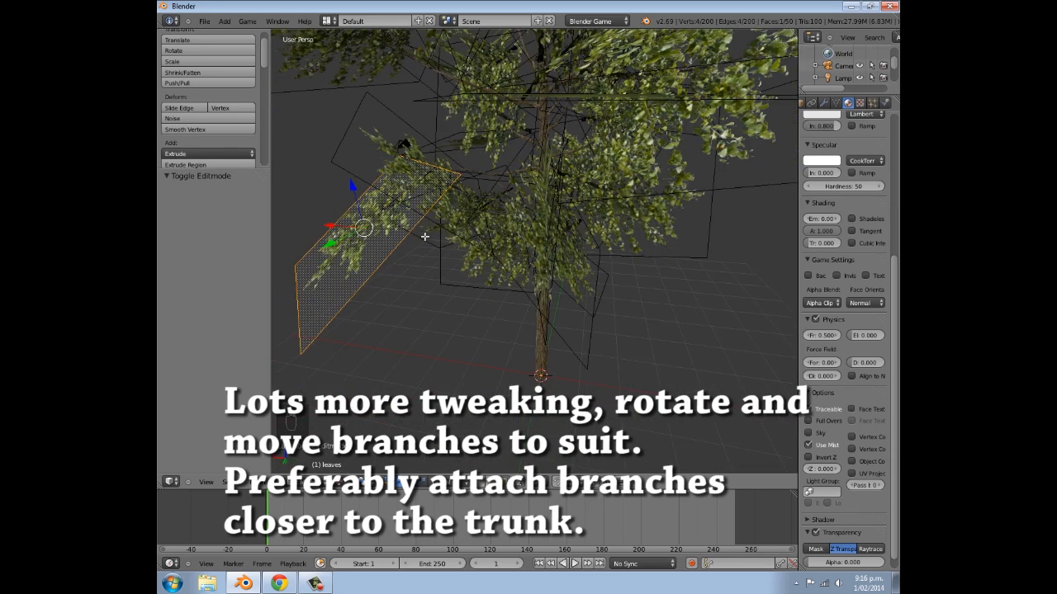
- Adjust the outlying leaf plane's height in two moves along Z, the second one about 0.276 units
left_click_drag(332, 245, 406, 209)
key("g")
key("z")
left_click(397, 236)
middle_click_drag(371, 236, 670, 166)
key("g")
key("z")
left_click(621, 149)
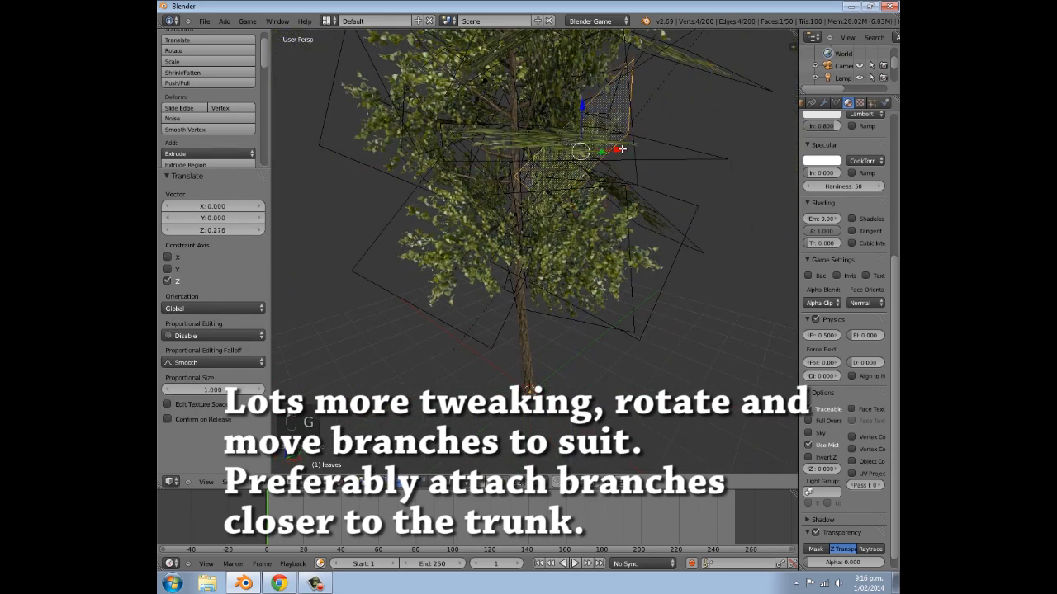
- Rotate the selected leaf plane beside the trunk and adjust its scale
left_click(643, 121)
middle_click_drag(643, 121, 493, 124)
key("Tab")
scroll(611, 136, "down", 3)
key("Tab")
key("r")
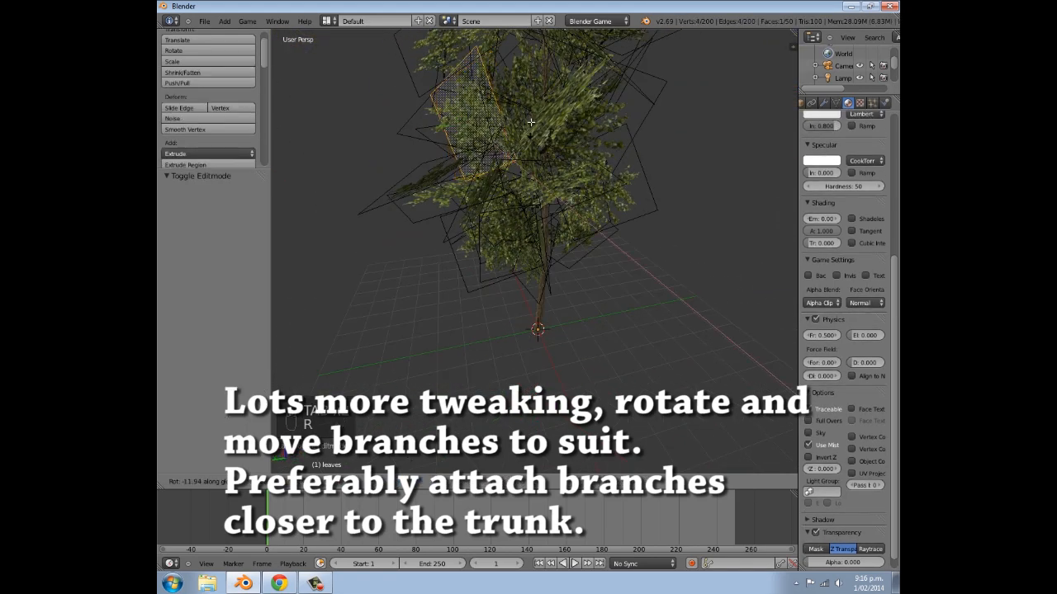
left_click(493, 80)
key("s")
left_click(501, 68)
- Select another leaf plane, shift it along the Y and X axes to sit closer to the trunk, and clear the selection
middle_click_drag(501, 68, 346, 154)
key("a")
scroll(382, 111, "up", 2)
right_click(479, 157)
key("g")
key("y")
left_click(459, 156)
key("g")
key("x")
left_click(459, 145)
key("a")
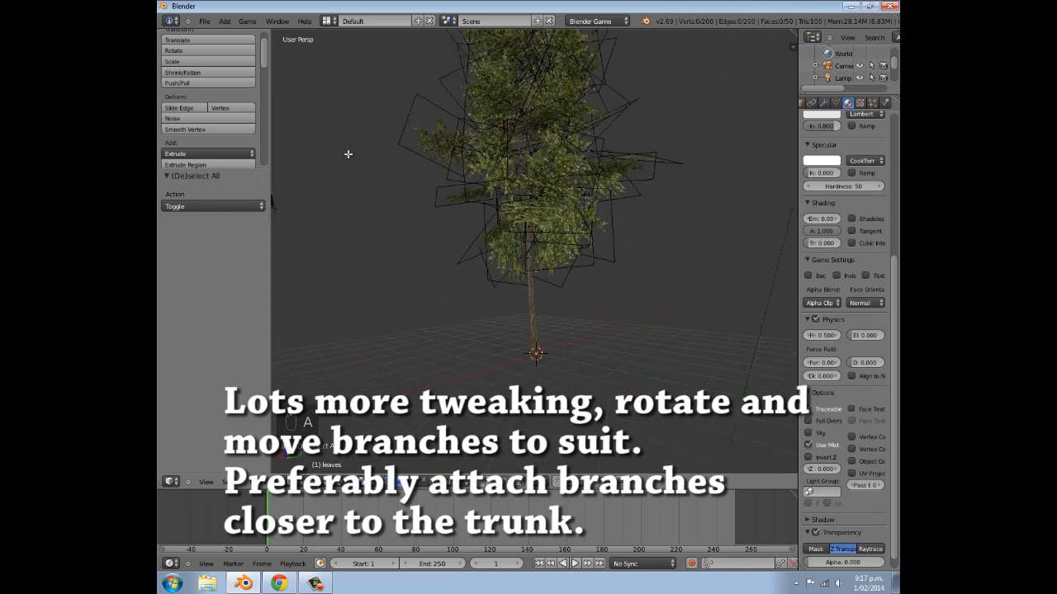
- Select a single leaf plane in the crown, rotate it around the X axis, and leave Edit Mode
key("Tab")
key("Tab")
right_click(502, 171)
key("r")
key("x")
left_click(580, 150)
key("Tab")
- Pick another leaf plane in the crown, rotate it freely to suit the branches, and return to Object Mode
scroll(613, 305, "up", 4)
middle_click_drag(573, 306, 537, 260)
key("Tab")
right_click(612, 252)
key("Tab")
middle_click_drag(657, 228, 489, 208)
key("Tab")
right_click(537, 183)
key("r")
left_click(575, 191)
key("Tab")
- Deselect all objects, check the whole tree, and rotate and rescale a leaf plane in Edit Mode
middle_click_drag(557, 225, 583, 232)
scroll(592, 265, "down", 5)
key("a")
middle_click_drag(604, 296, 612, 269)
scroll(557, 217, "up", 6)
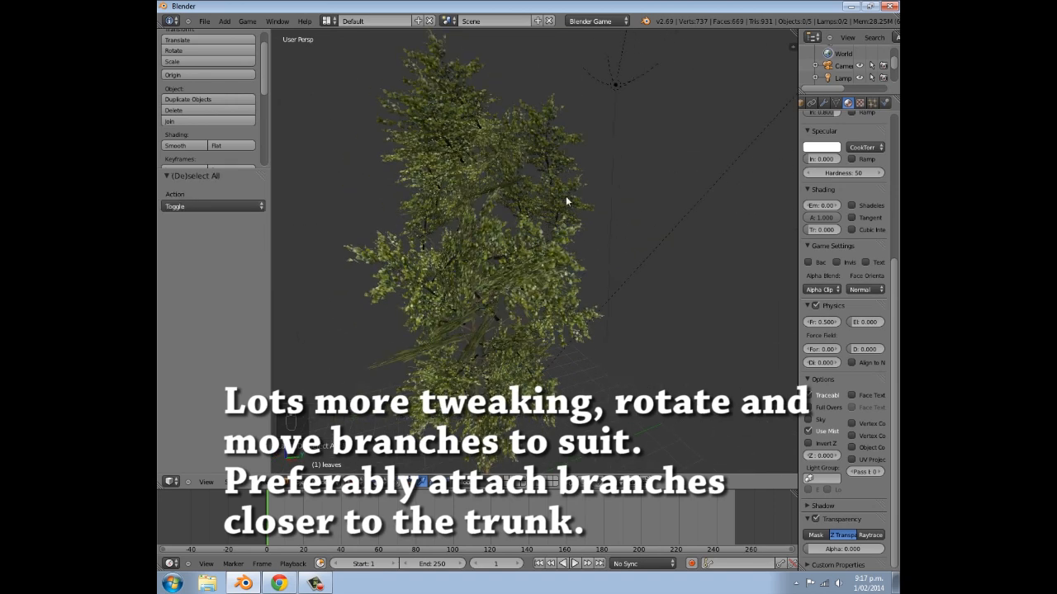
key("Tab")
key("r")
left_click(606, 200)
key("s")
left_click(622, 217)
- Move the leaf plane along Y and X, rescale it, reposition it freely, and leave Edit Mode
key("g")
key("y")
left_click(600, 171)
middle_click_drag(600, 172, 624, 221)
key("g")
key("x")
key("s")
left_click(570, 183)
key("g")
left_click(559, 195)
key("Tab")
- Select the leaves object together with the tree trunk and join them into one object with the trunk active
scroll(554, 210, "down", 5)
scroll(624, 221, "up", 5)
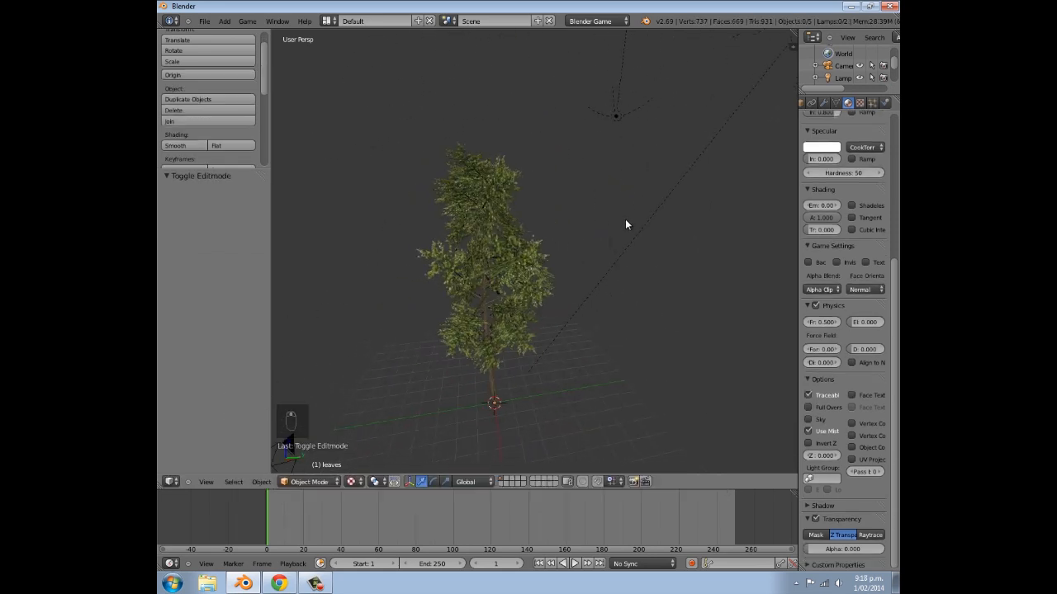
scroll(495, 301, "down", 3)
middle_click_drag(494, 301, 649, 273)
mouse_move(492, 241)
middle_mouse_down()
mouse_move(594, 245)
mouse_move(457, 268)
mouse_move(511, 249)
middle_mouse_up()
scroll(521, 262, "up", 2)
right_click(521, 260)
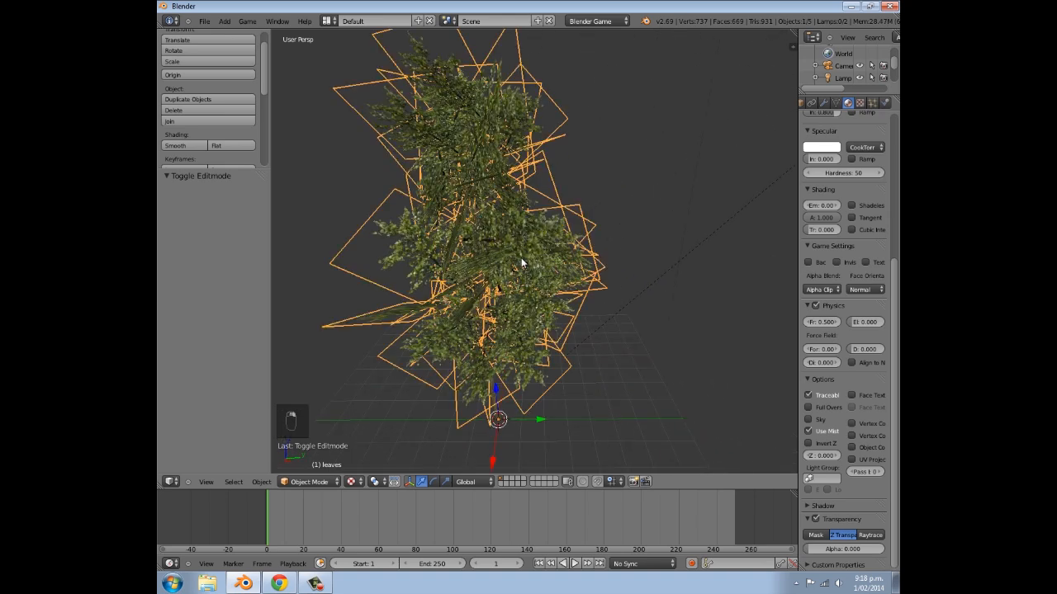
middle_click_drag(517, 333, 525, 295)
middle_click_drag(522, 384, 488, 286, "shift")
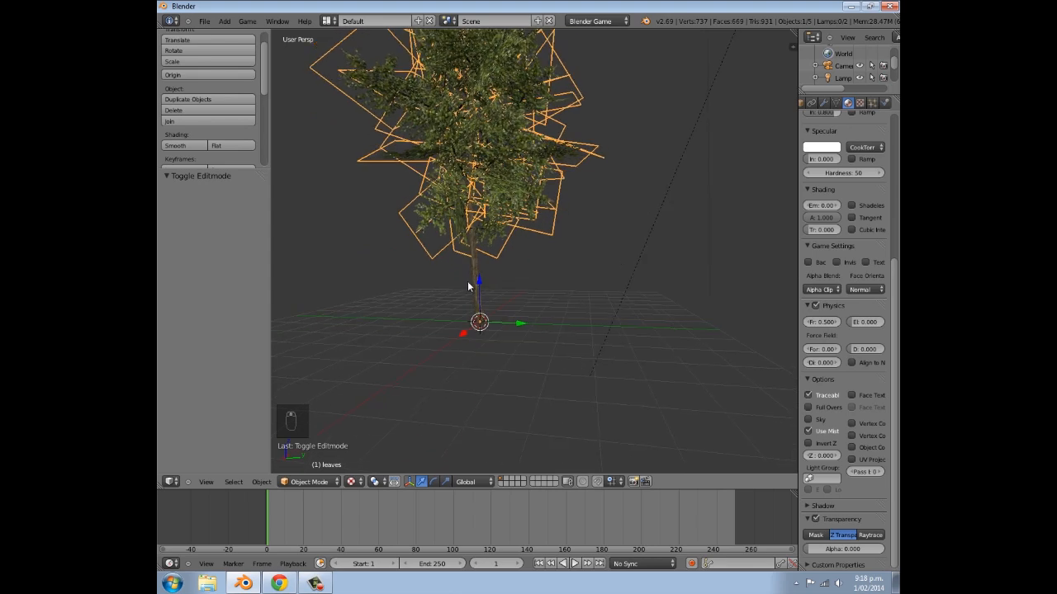
right_click(477, 284, "shift")
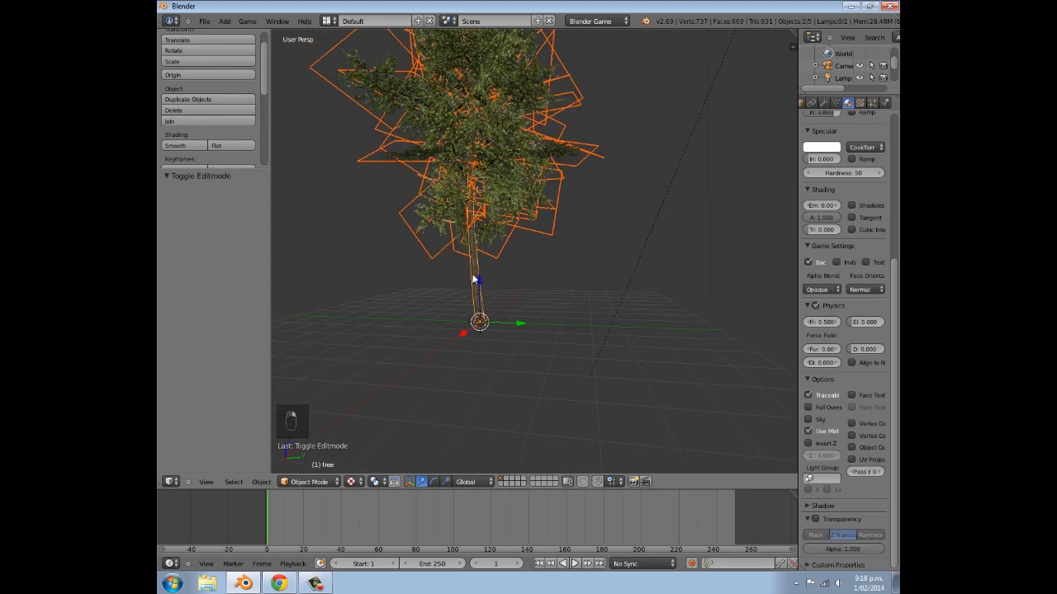
key("ctrl+j")
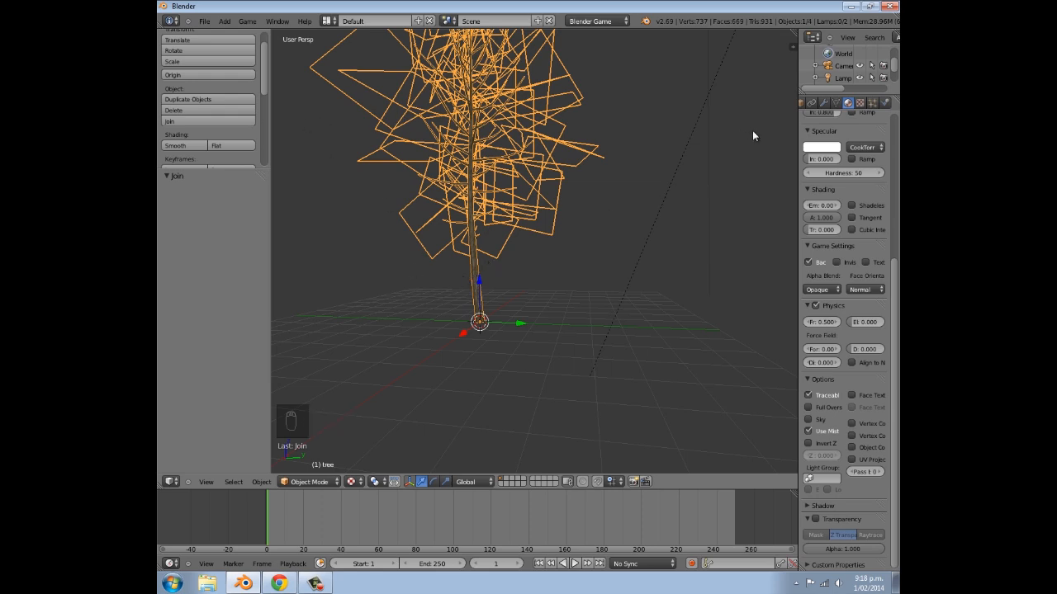
- Check the joined mesh's UV maps and assign UVMap as the mapping layer of the bark texture in Material
left_click(836, 102)
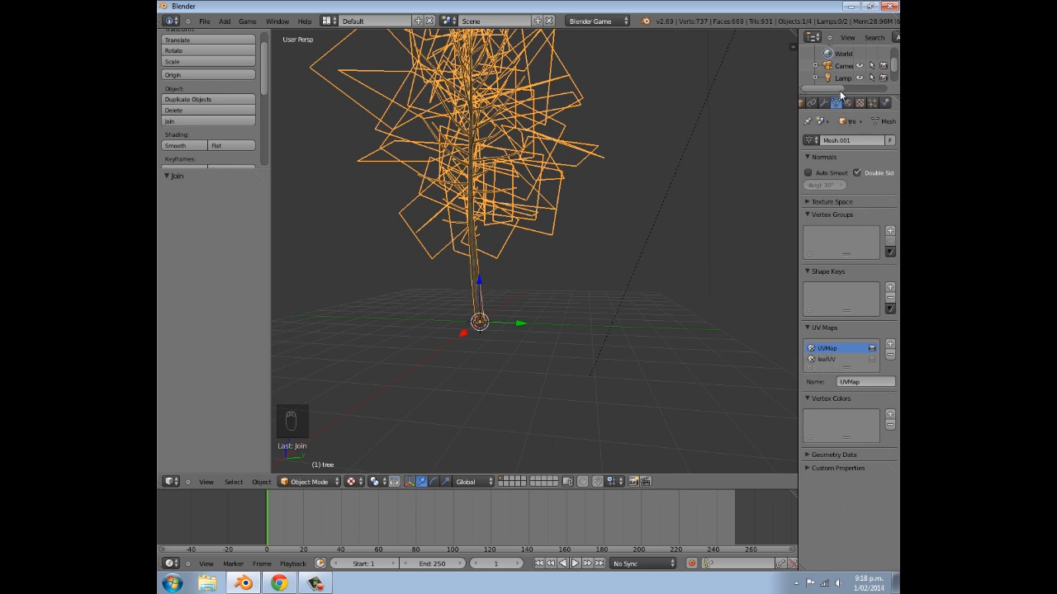
scroll(849, 107, "down", 1)
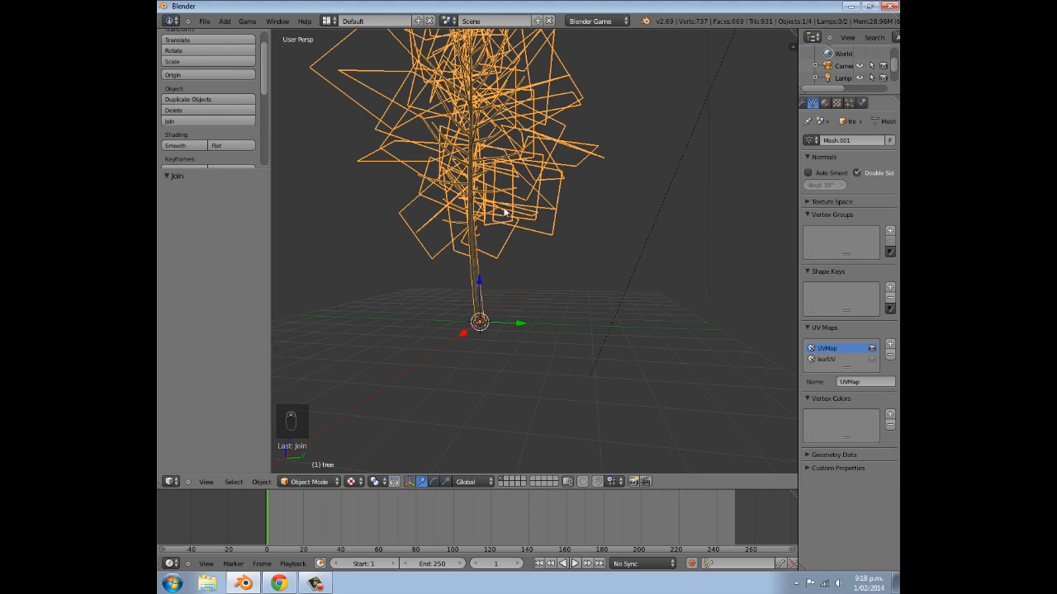
left_click(825, 102)
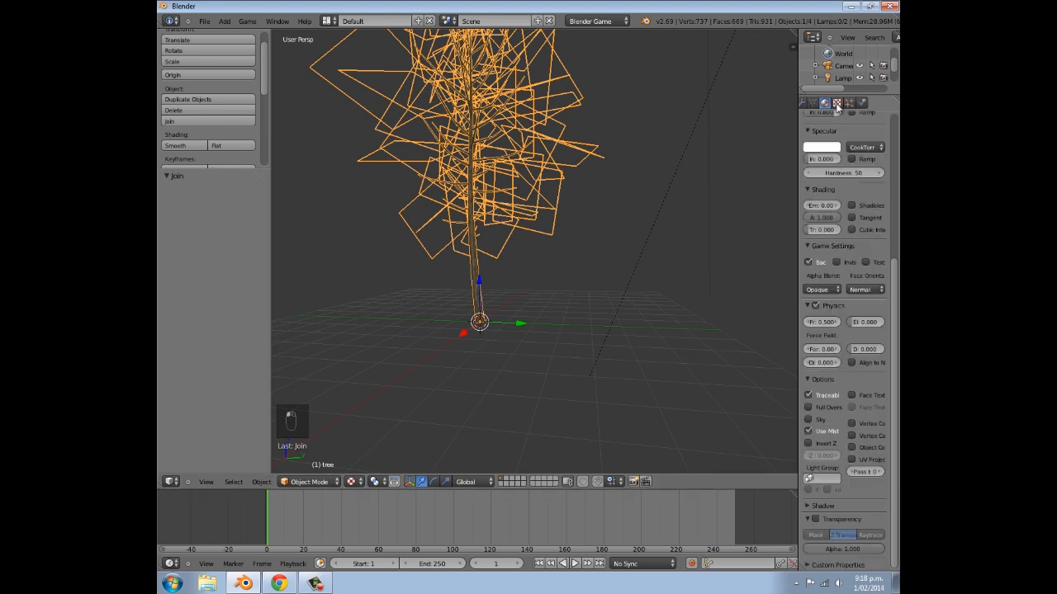
scroll(834, 221, "up", 2)
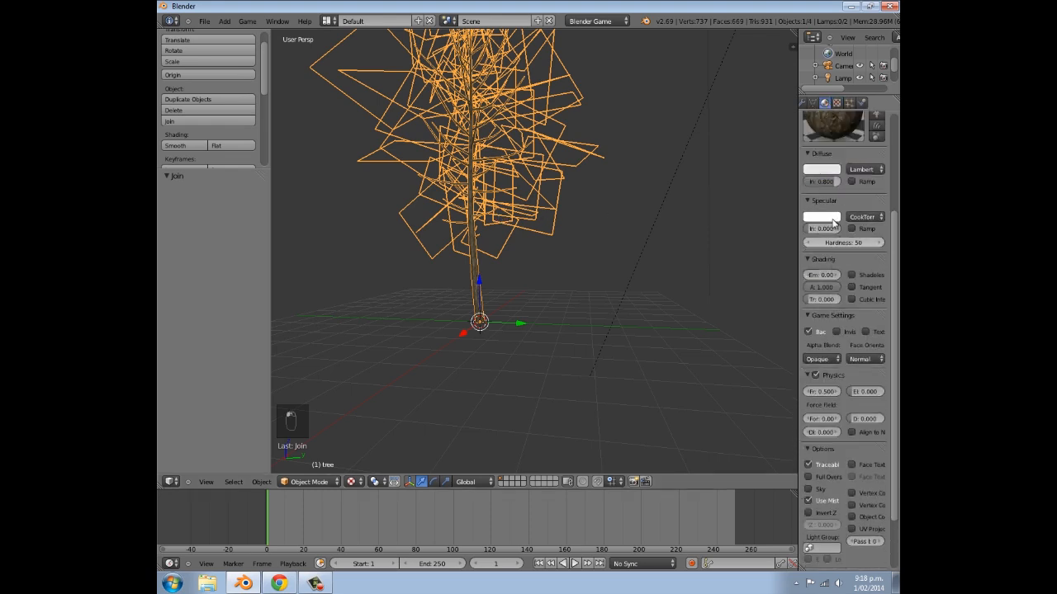
scroll(834, 221, "up", 3)
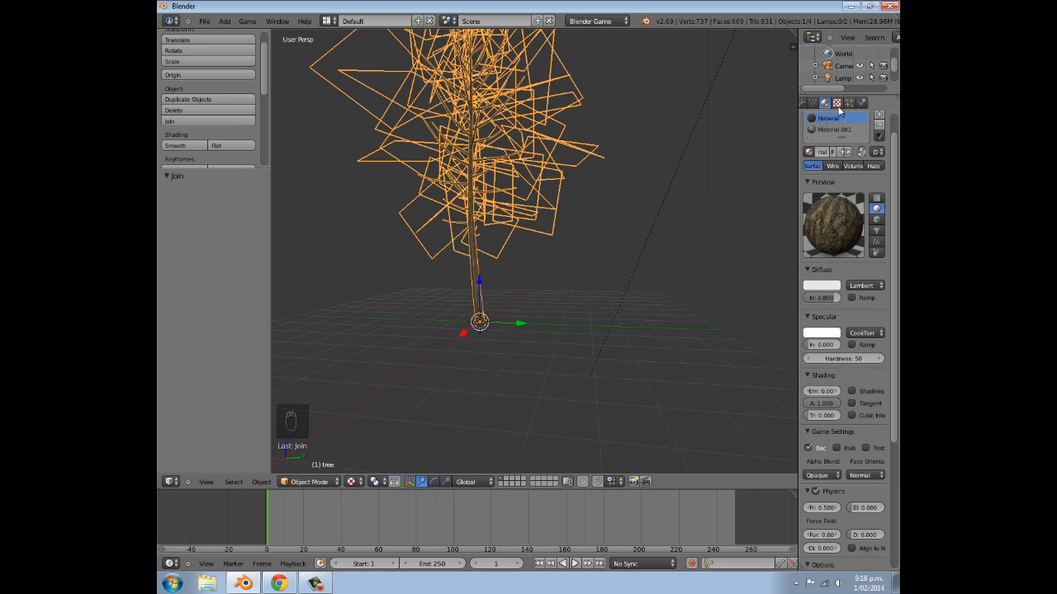
left_click(837, 104)
scroll(829, 282, "down", 6)
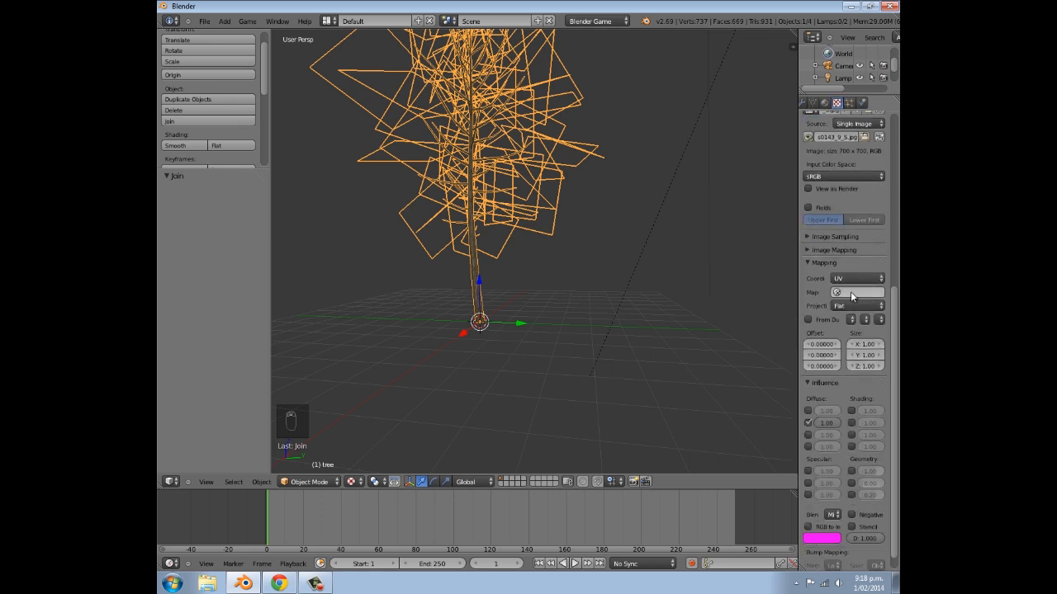
left_click(850, 291)
left_click(840, 319)
- Assign leafUV as the mapping layer of the leaf texture in Material.001 and return to the material settings
left_click(825, 103)
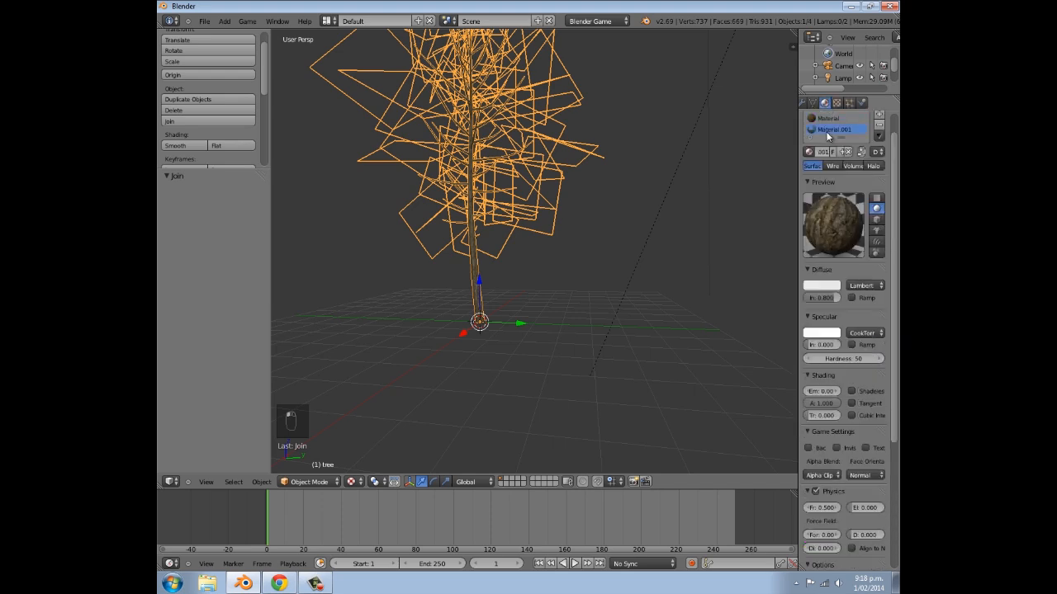
left_click(835, 103)
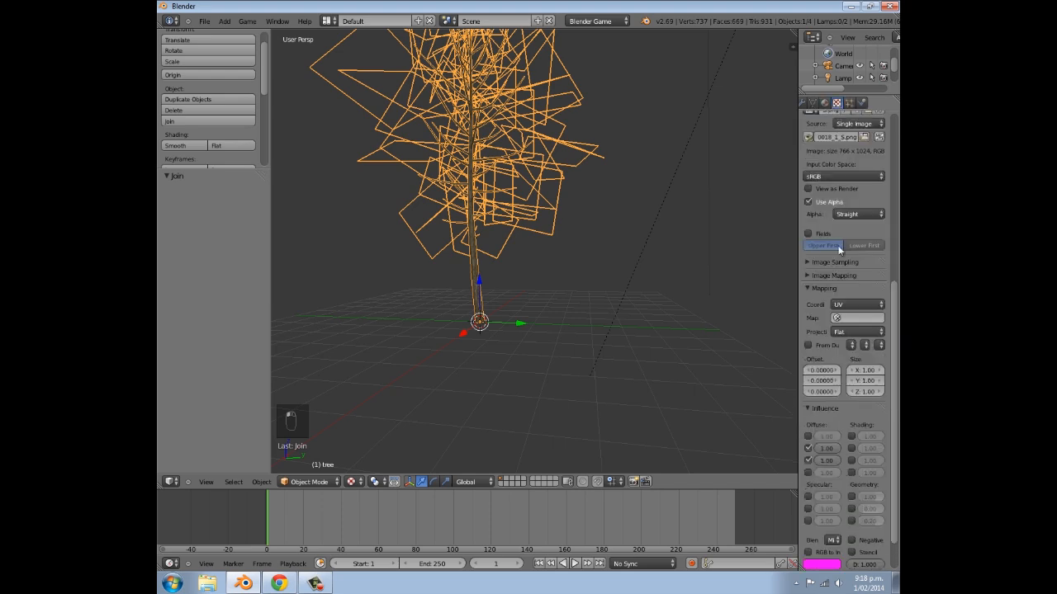
left_click(841, 318)
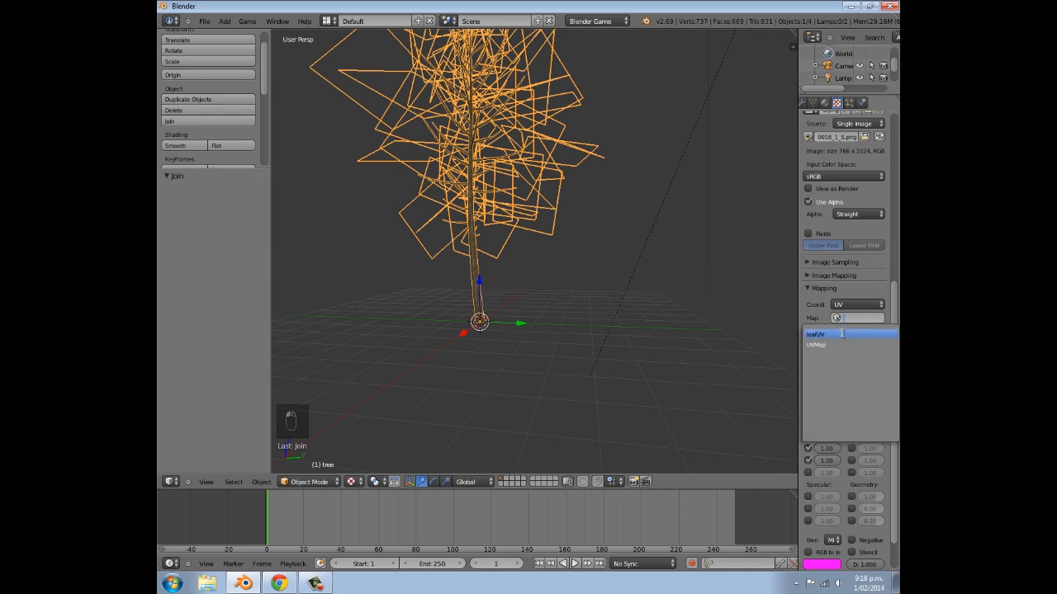
left_click(842, 333)
middle_click_drag(576, 221, 507, 276)
left_click(823, 102)
- Duplicate the joined tree and place the copy about 6.504 units along the X axis
middle_click_drag(529, 206, 558, 215)
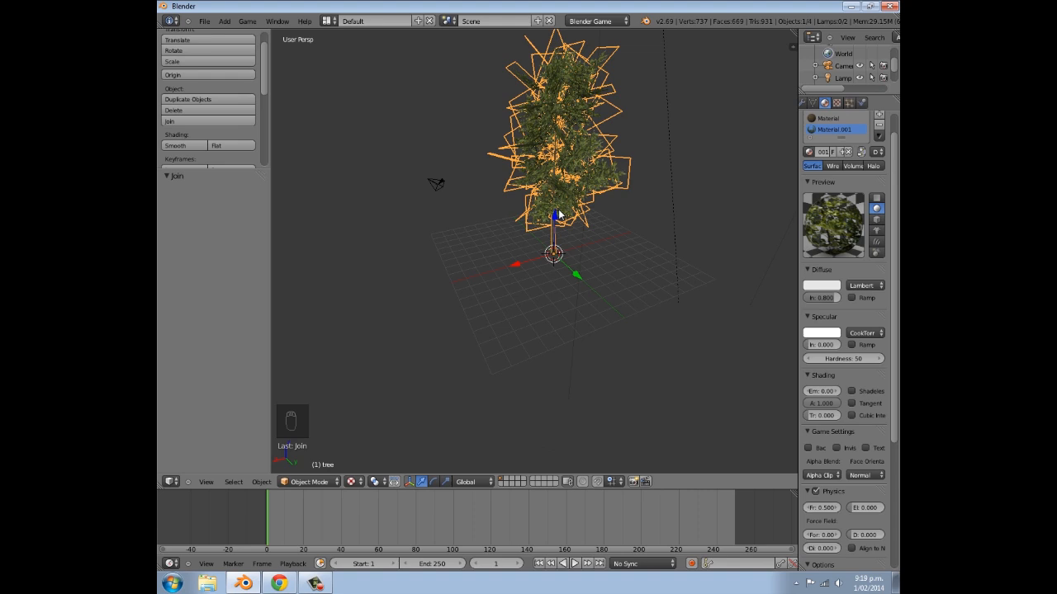
key("shift+d")
key("x")
left_click(477, 223)
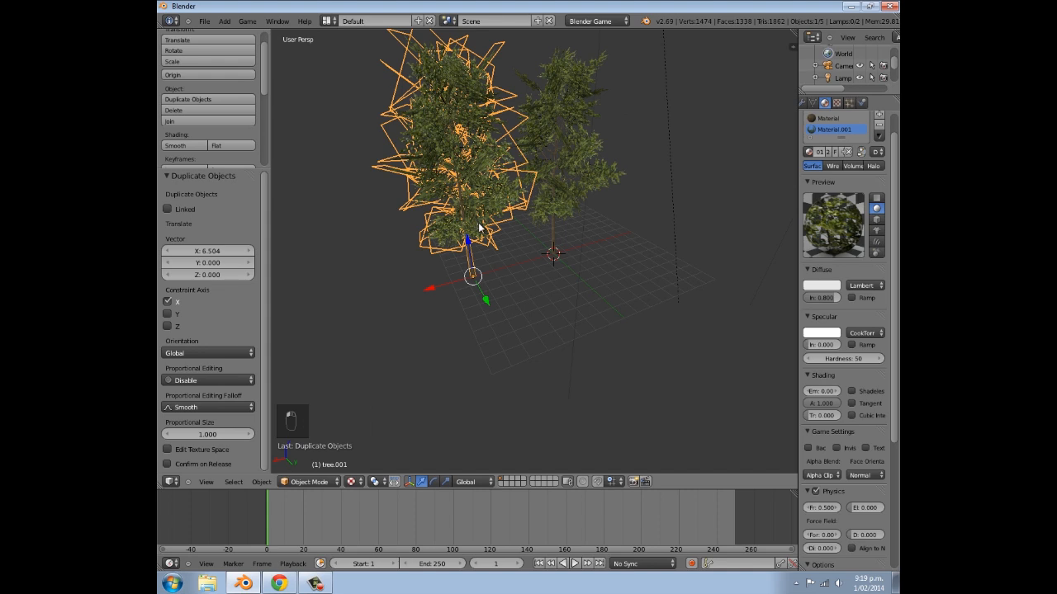
- Make the duplicate tree's leaf material Material.001 and its leaf texture single-user copies
scroll(872, 303, "up", 1)
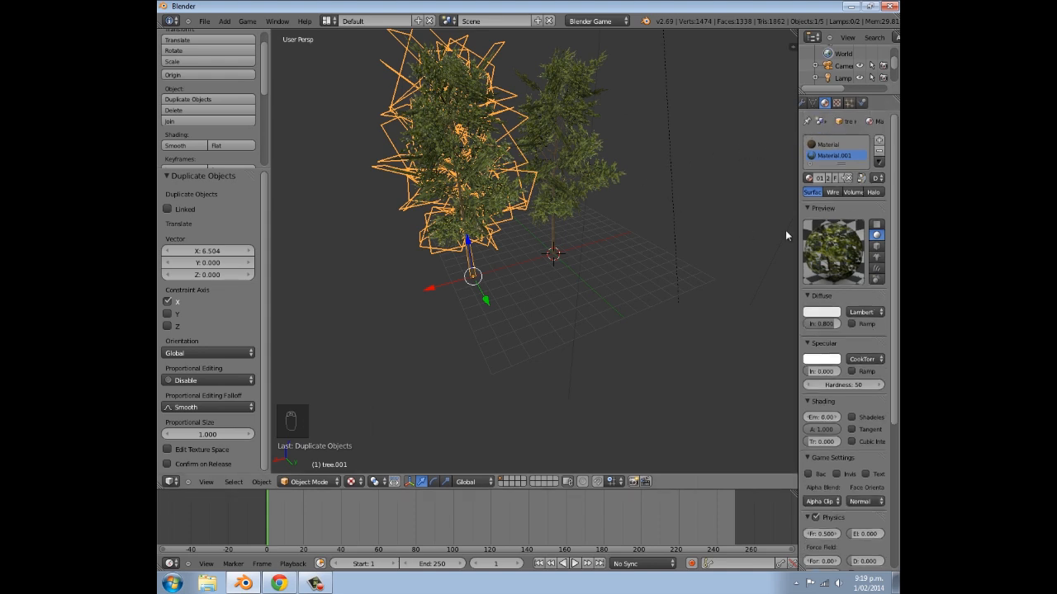
left_click(827, 144)
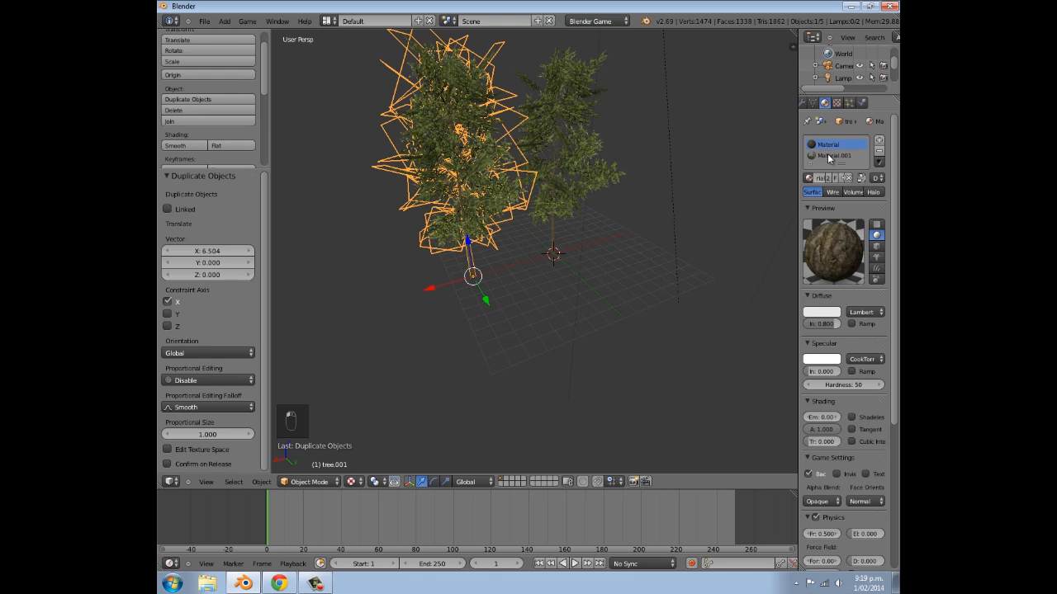
left_click(828, 155)
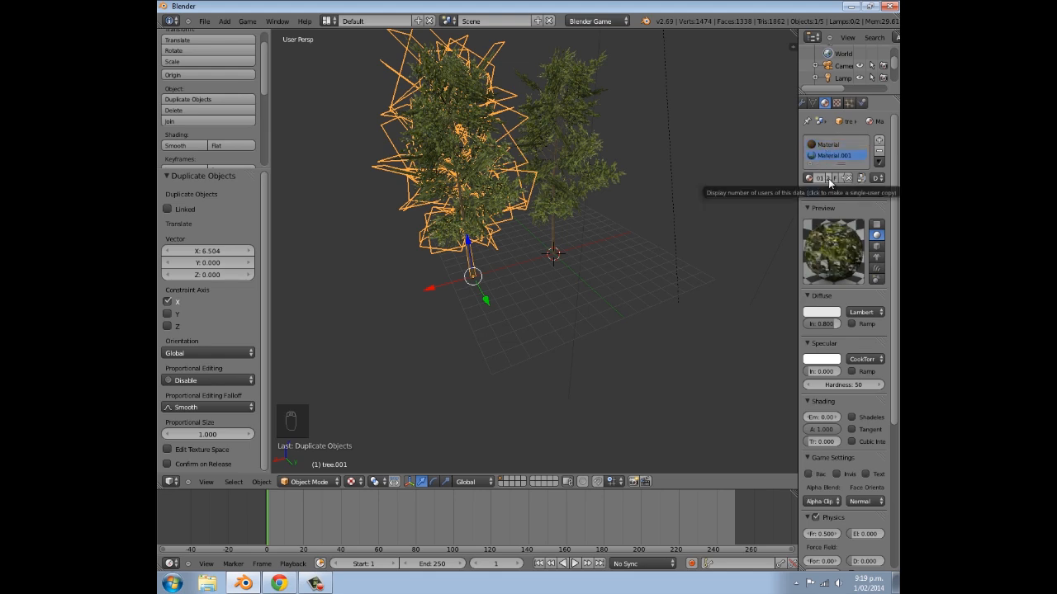
left_click(830, 177)
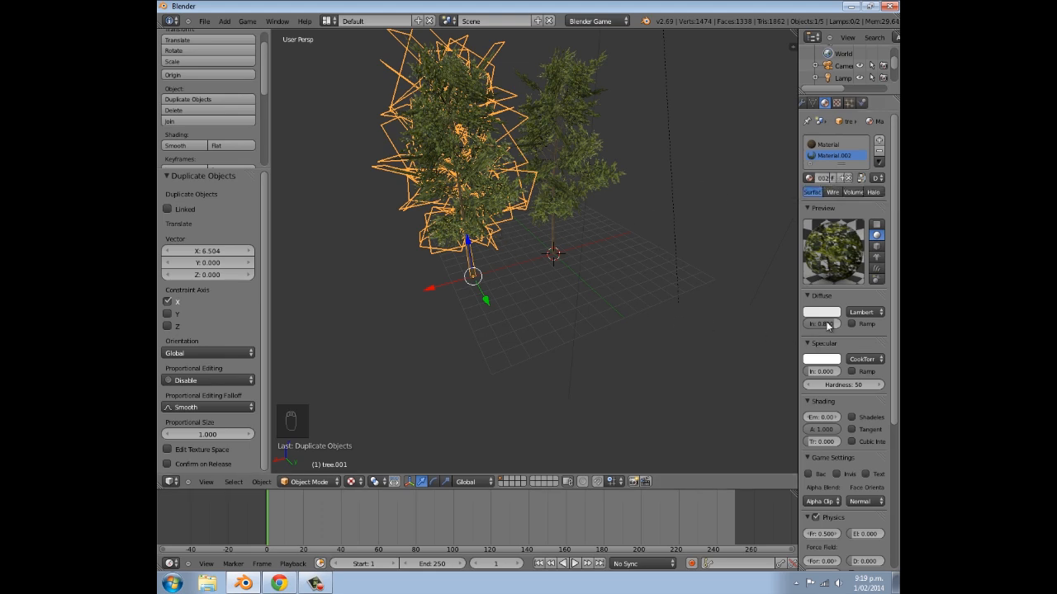
left_click(837, 103)
scroll(851, 192, "up", 5)
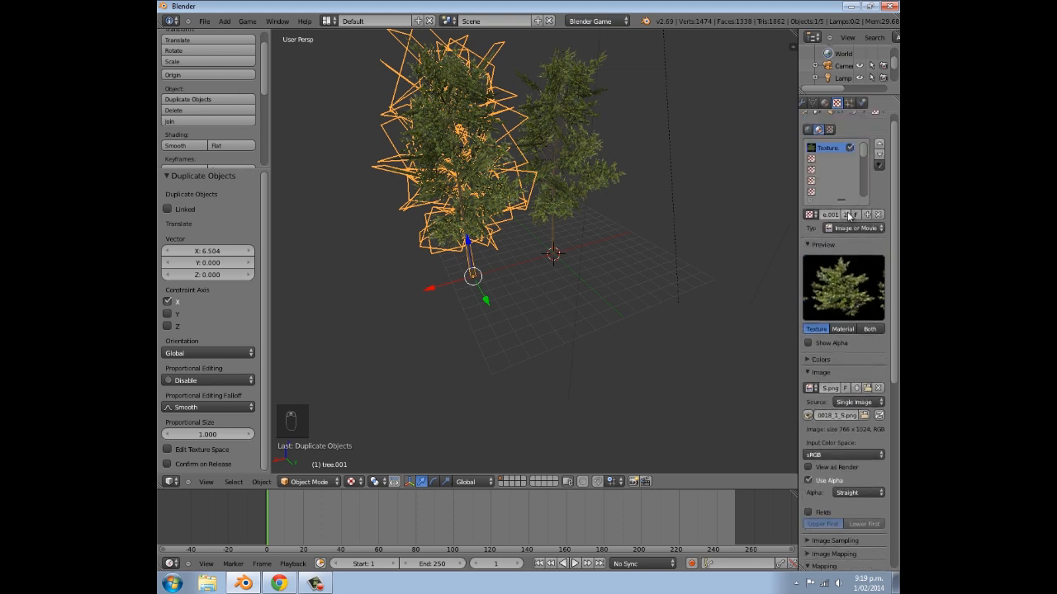
left_click(848, 213)
- Load Branches0017_1_S.png from the Downloads folder as the duplicate's leaf texture image, using thumbnail display to find it
scroll(841, 384, "down", 2)
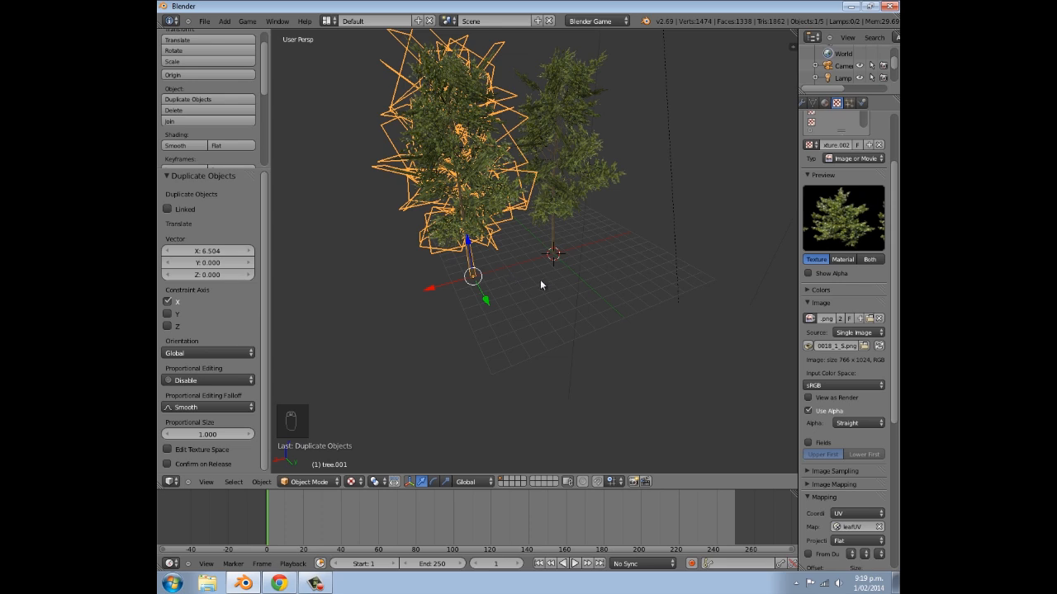
left_click(870, 319)
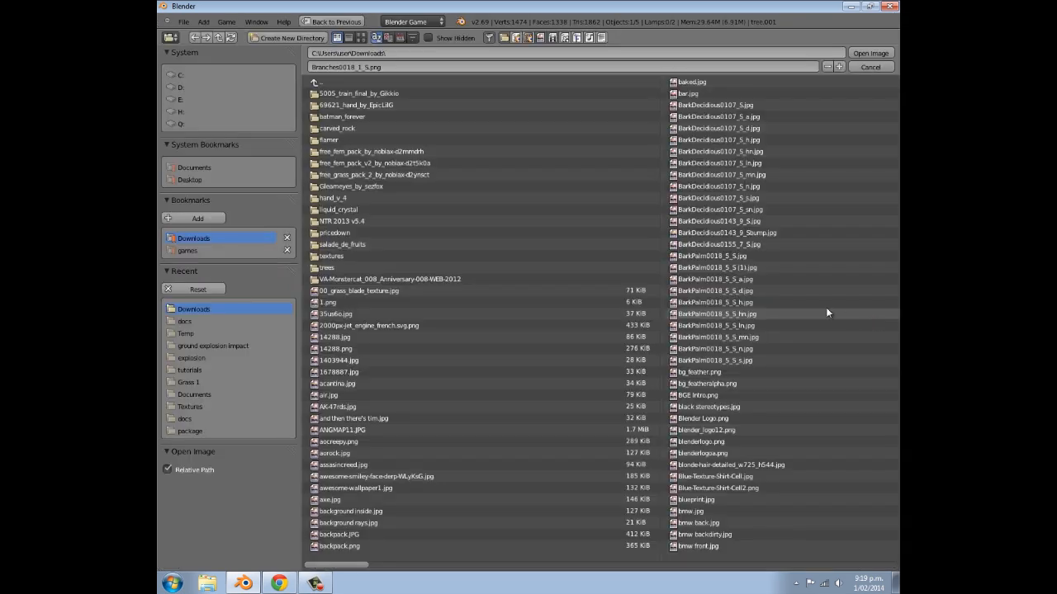
left_click(361, 37)
left_click_drag(894, 118, 891, 162)
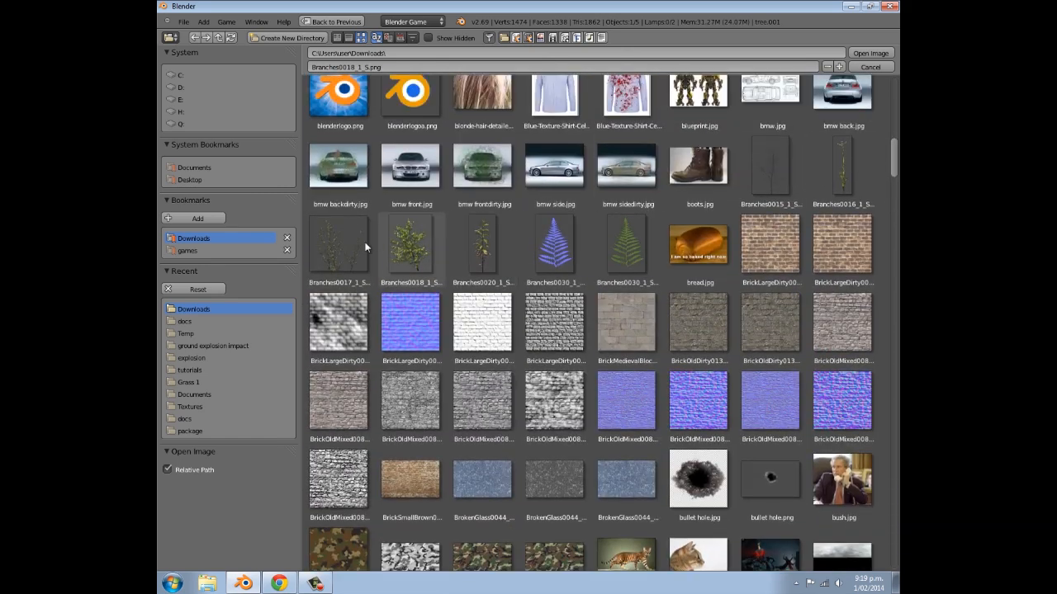
left_click(339, 245)
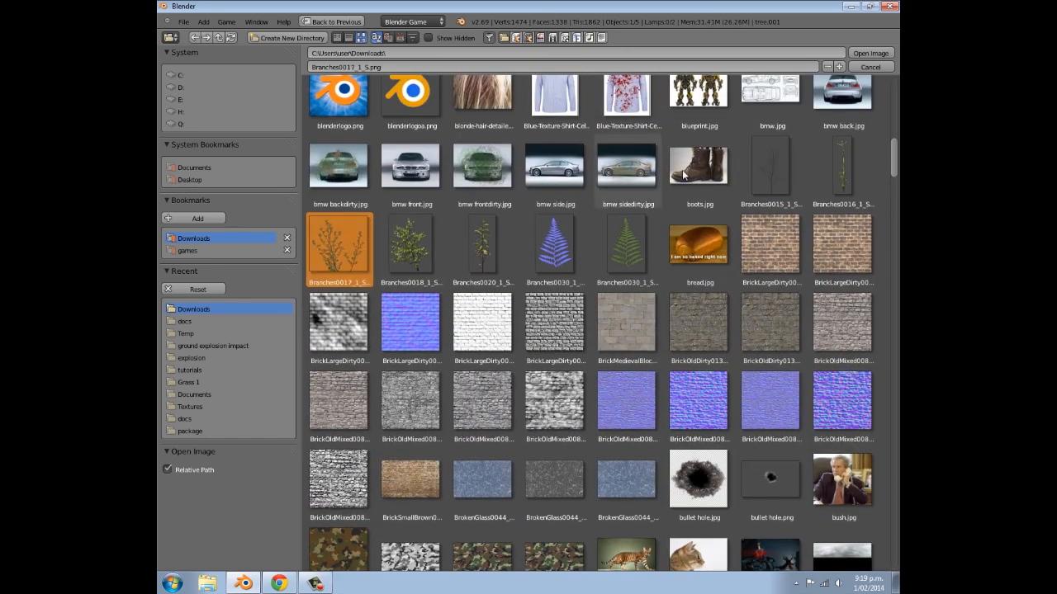
left_click(871, 52)
scroll(879, 410, "down", 5)
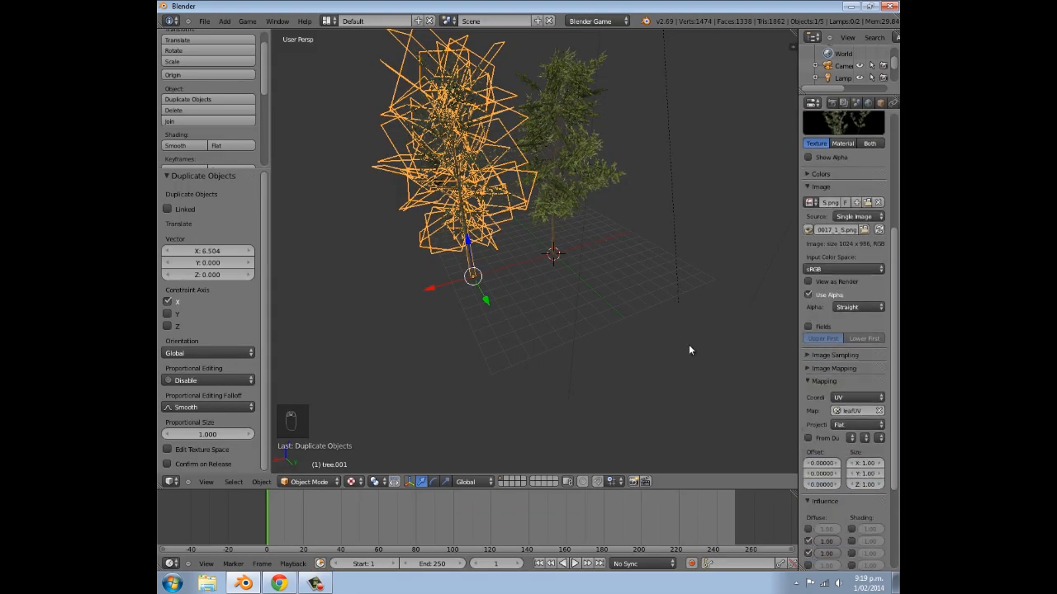
- Examine the duplicate tree's new foliage up close with nothing selected, and reselect the duplicate
scroll(498, 249, "up", 3)
key("a")
mouse_move(537, 180)
middle_mouse_down()
mouse_move(494, 194)
mouse_move(678, 208)
mouse_move(690, 227)
mouse_move(680, 216)
mouse_move(541, 194)
middle_mouse_up()
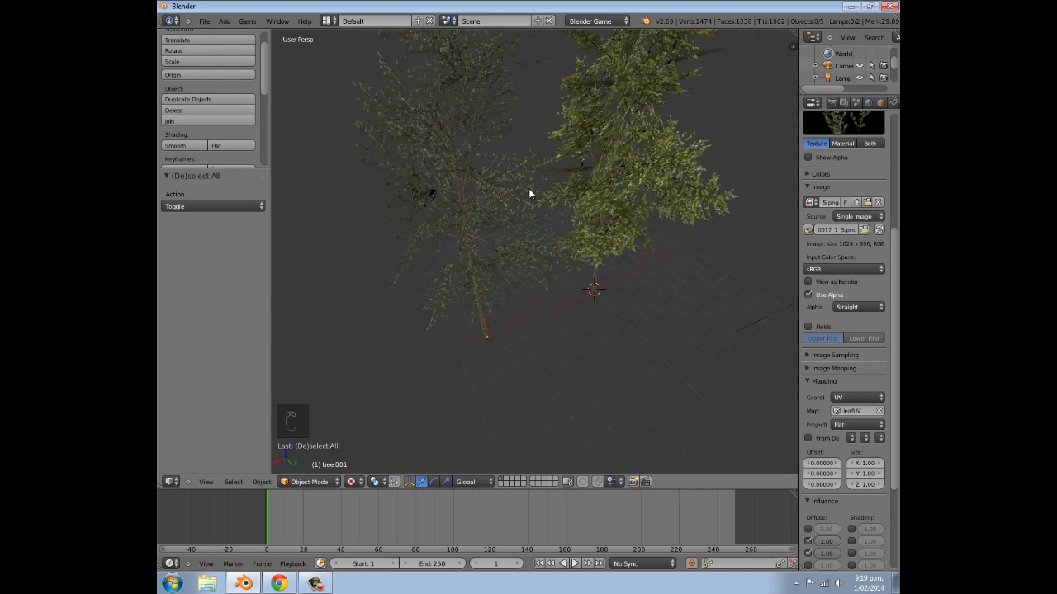
scroll(529, 206, "up", 6)
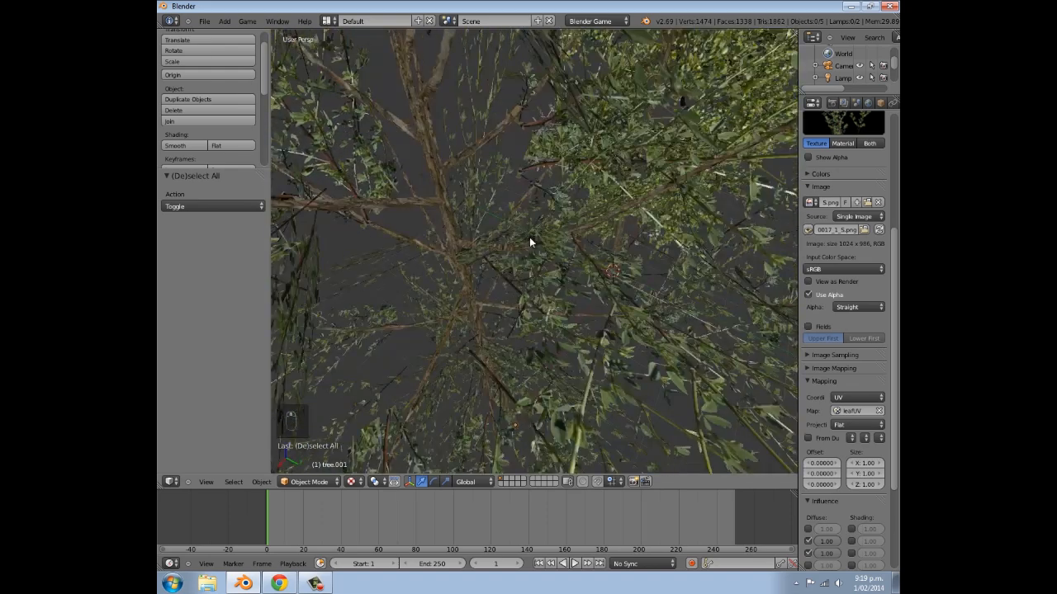
scroll(531, 238, "down", 12)
middle_click_drag(531, 238, 591, 222)
right_click(516, 217)
scroll(518, 220, "up", 4)
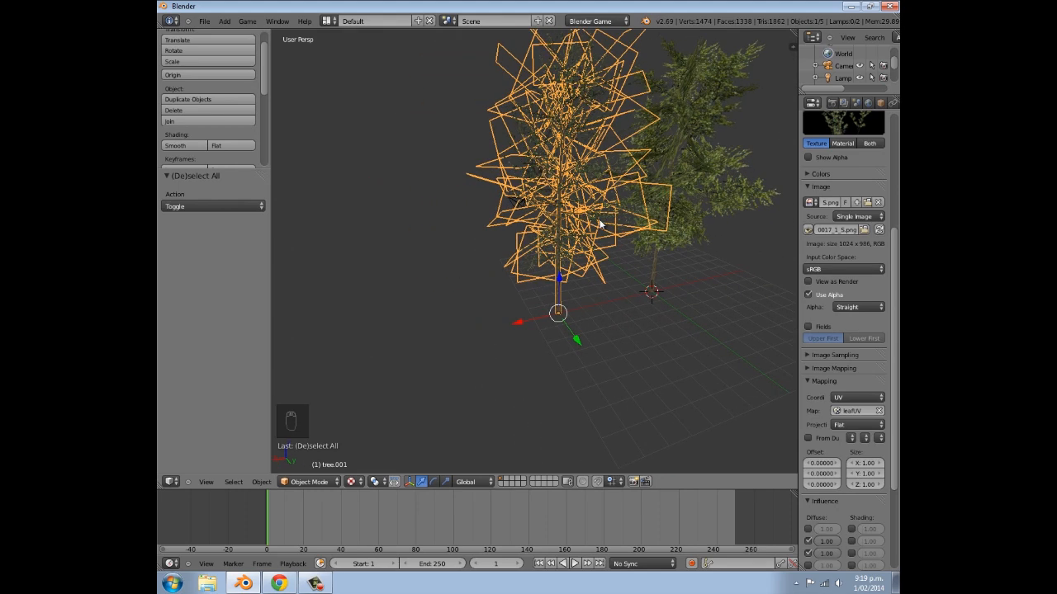
- Duplicate the second tree and place the copy about 6.765 units along the X axis
scroll(599, 221, "up", 2)
scroll(601, 221, "down", 3)
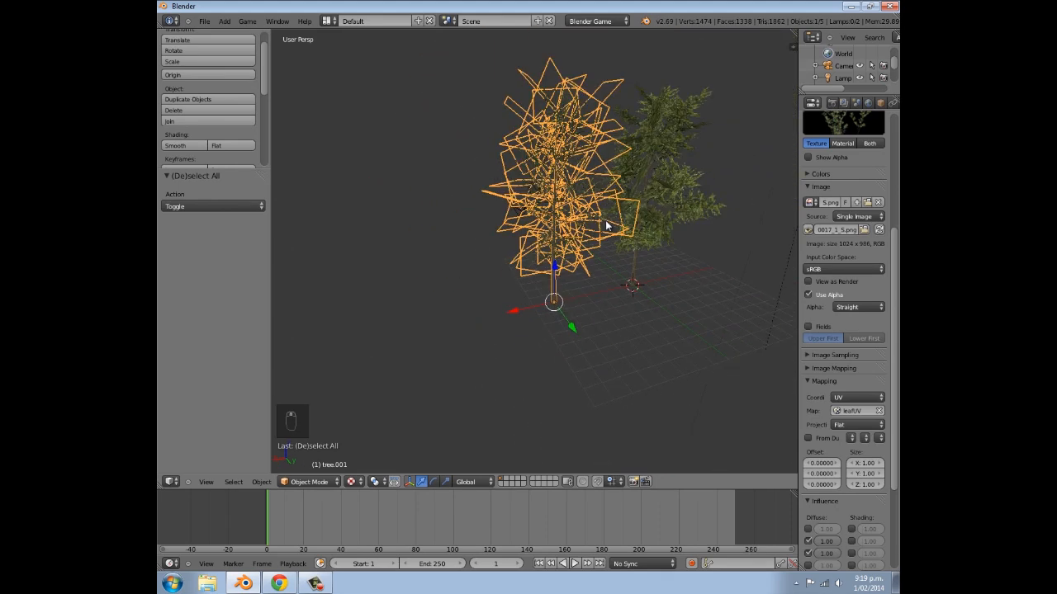
key("shift+d")
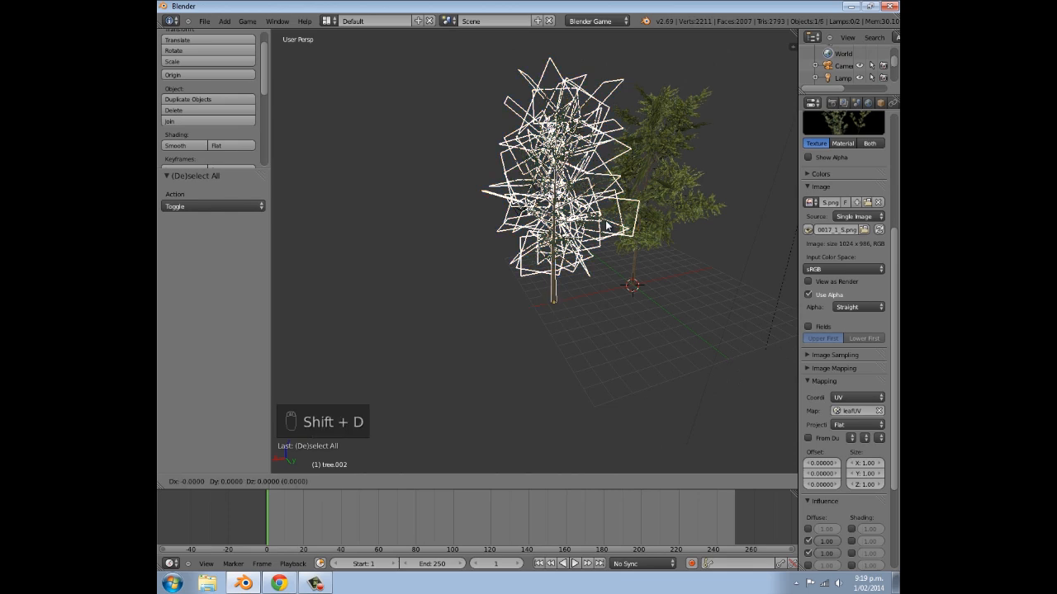
key("x")
left_click(506, 241)
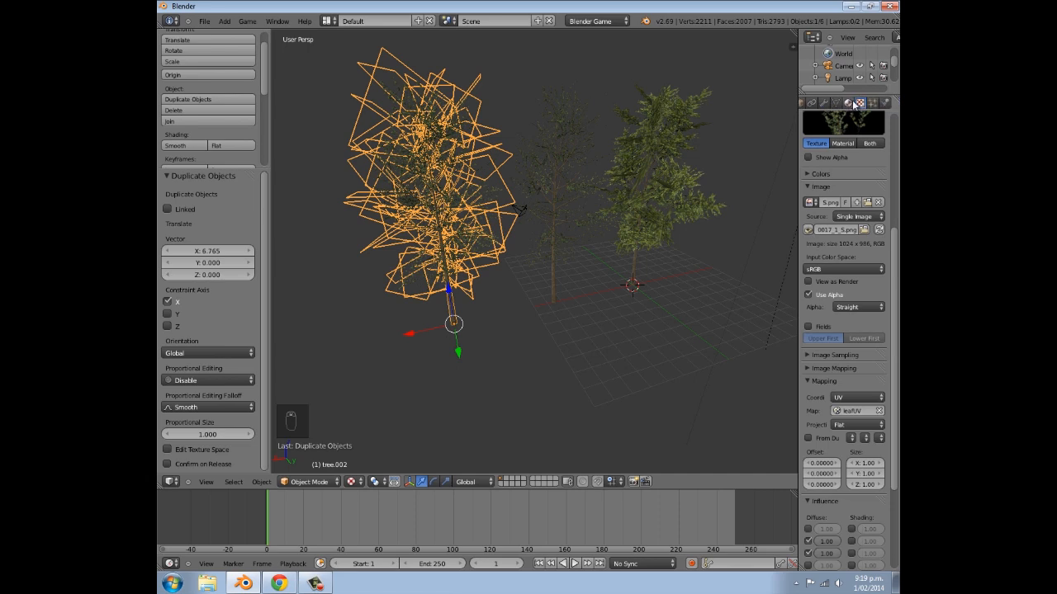
- Make the third tree's leaf material and its leaf texture single-user copies
left_click(850, 103)
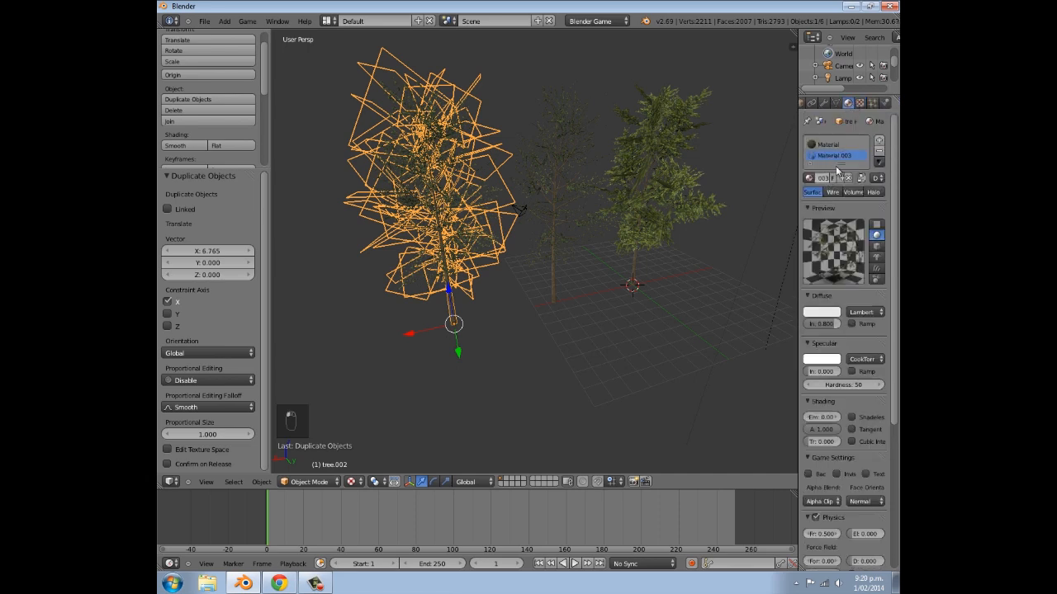
left_click(859, 103)
scroll(842, 158, "down", 2)
scroll(843, 166, "up", 2)
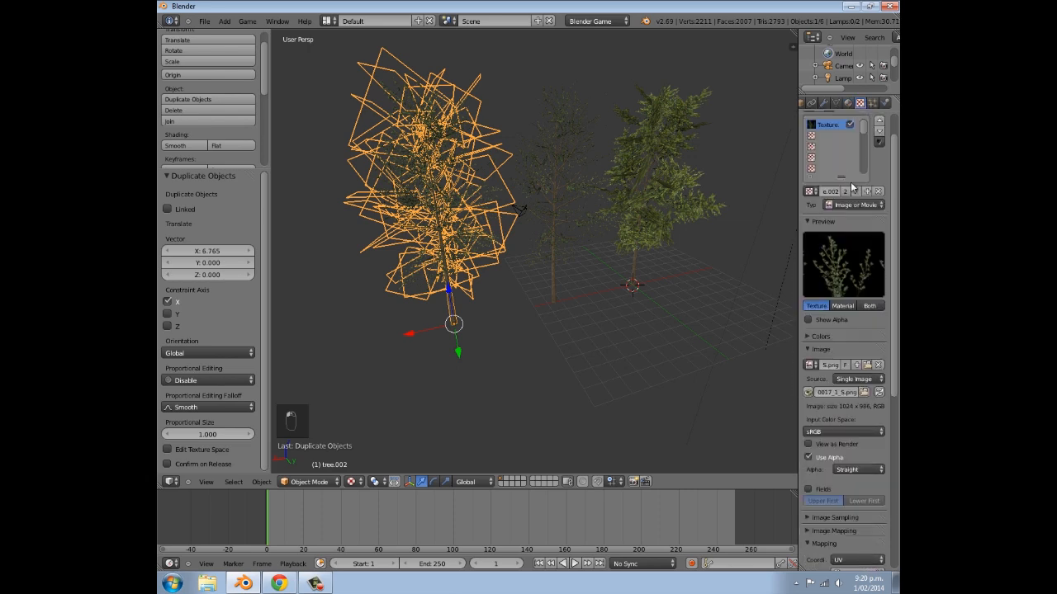
left_click(850, 192)
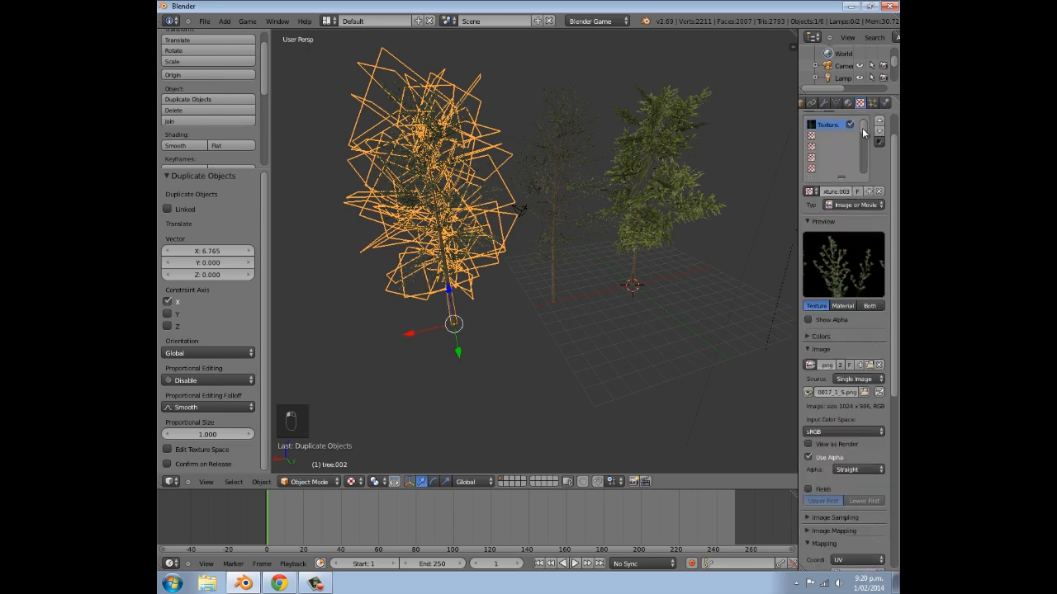
- Load Branches0015_1_S.png from the Downloads folder as the third tree's leaf texture image, using thumbnail display to find it
left_click(868, 364)
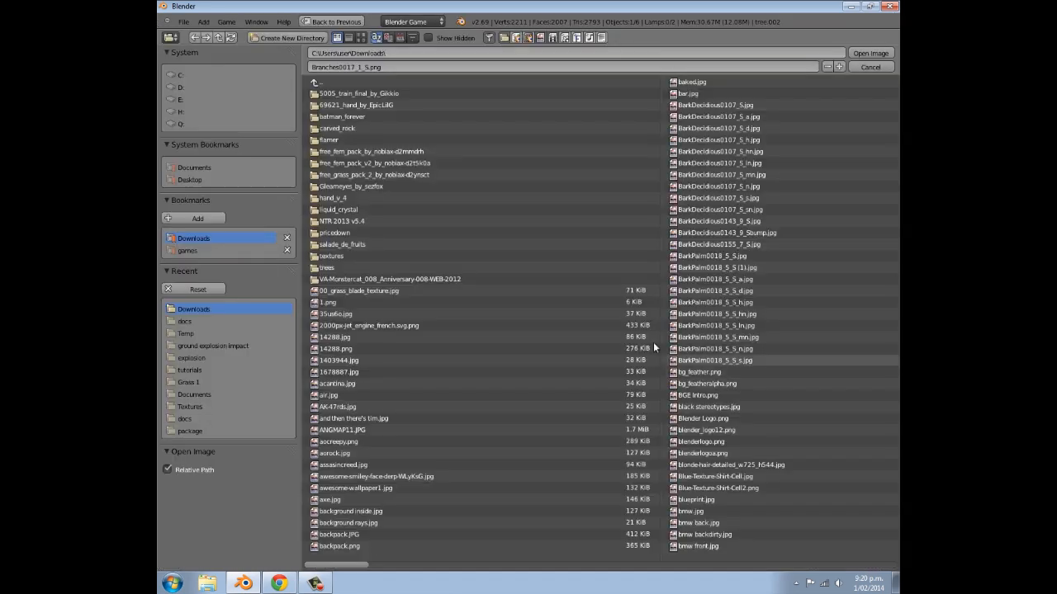
left_click(361, 38)
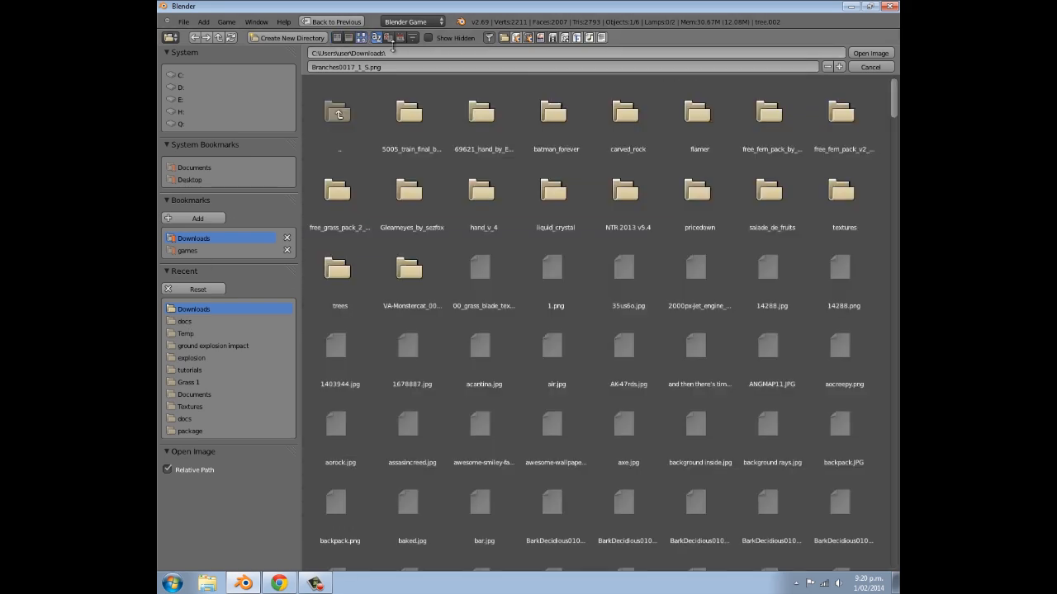
left_click_drag(896, 124, 897, 168)
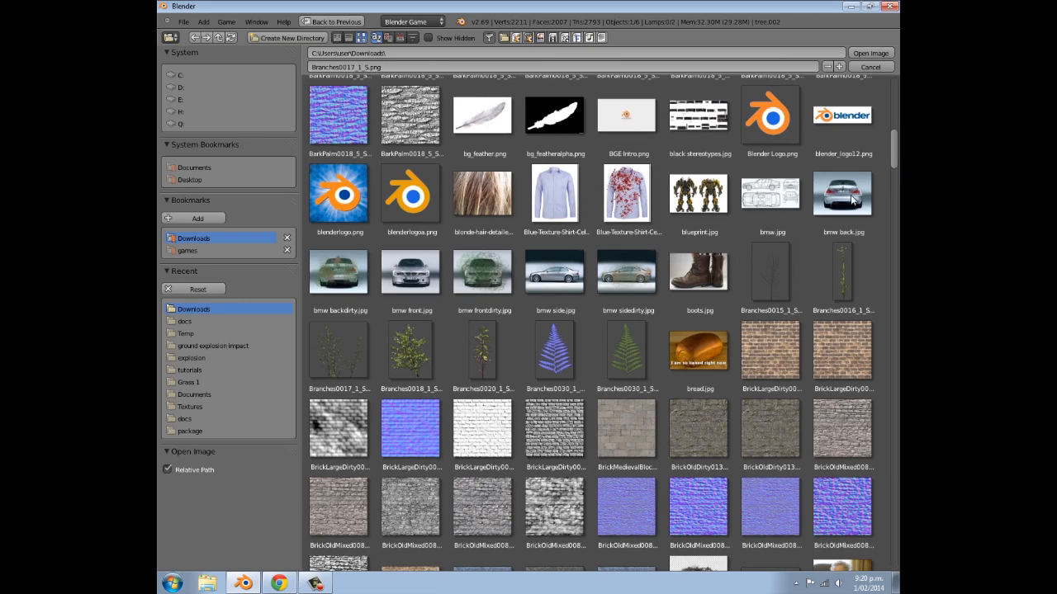
left_click(776, 266)
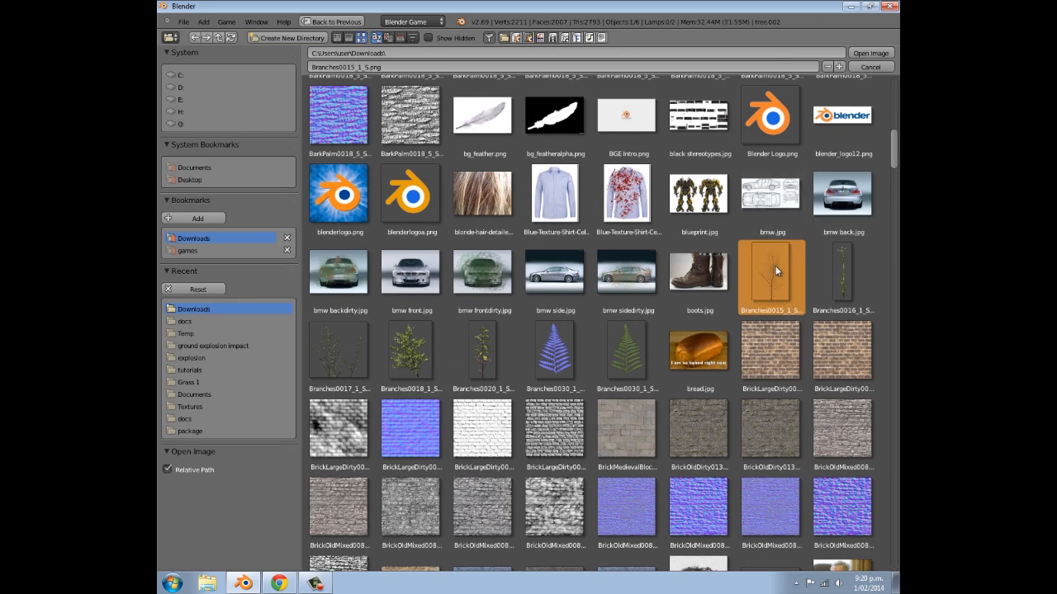
left_click(876, 54)
- Rotate one of the third tree's lower branch planes around the Z axis in Edit Mode
scroll(607, 213, "up", 5)
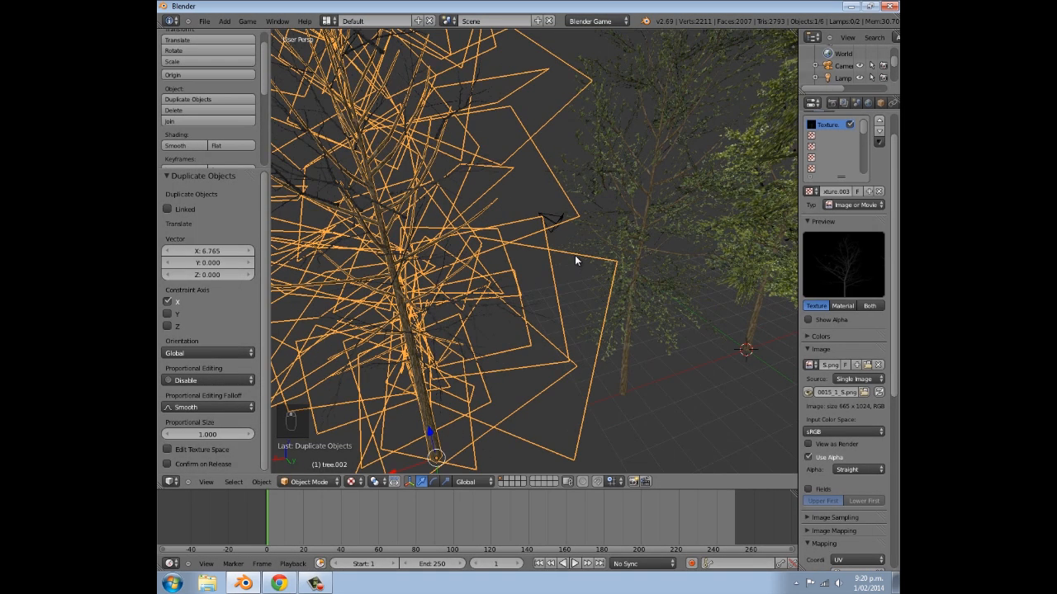
key("a")
middle_click_drag(556, 250, 632, 226)
key("Tab")
right_click(616, 217)
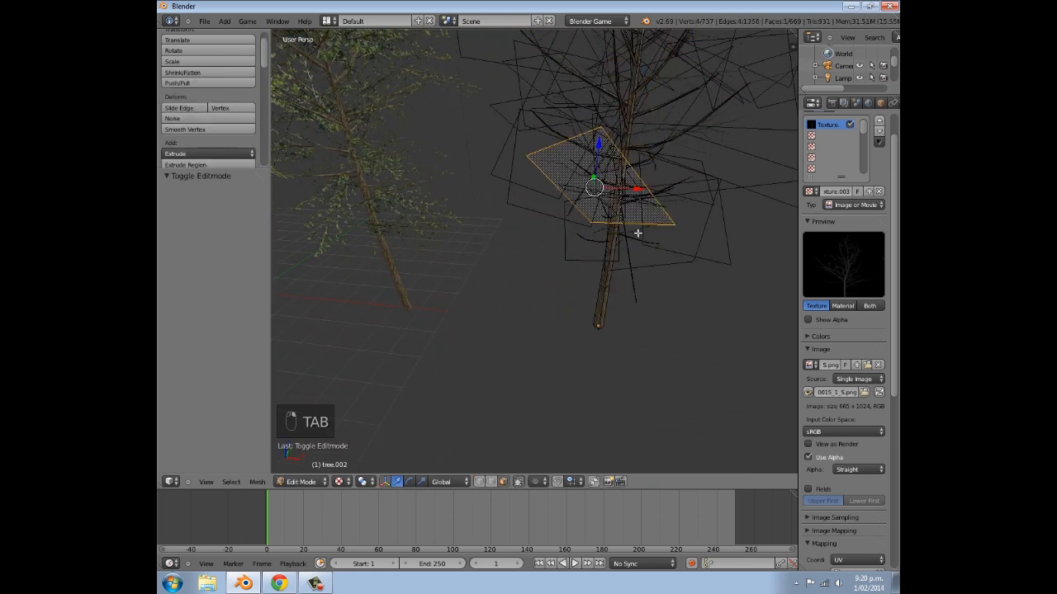
key("r")
key("z")
left_click(676, 213)
middle_click_drag(676, 213, 597, 193)
key("Tab")
key("Tab")
- Move the same lower branch plane to reposition it against the trunk, and return to Object Mode
scroll(597, 193, "up", 5)
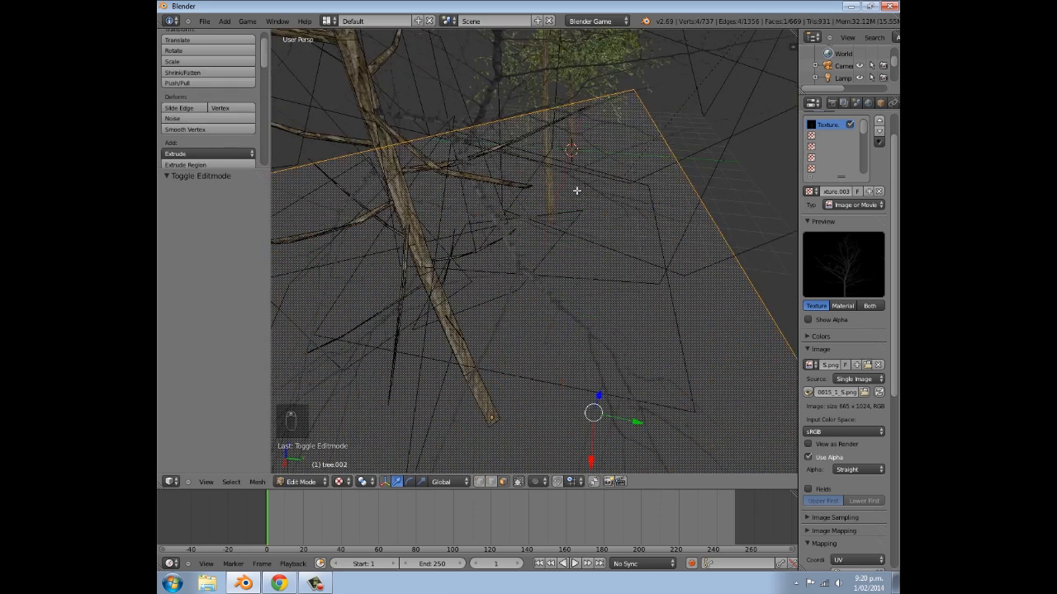
key("g")
left_click(567, 221)
key("Tab")
- Move a branch plane in the upper part of the third tree's crown in Edit Mode, and return to Object Mode
middle_click_drag(567, 221, 631, 224)
right_click(667, 296)
key("Tab")
right_click(667, 298)
key("g")
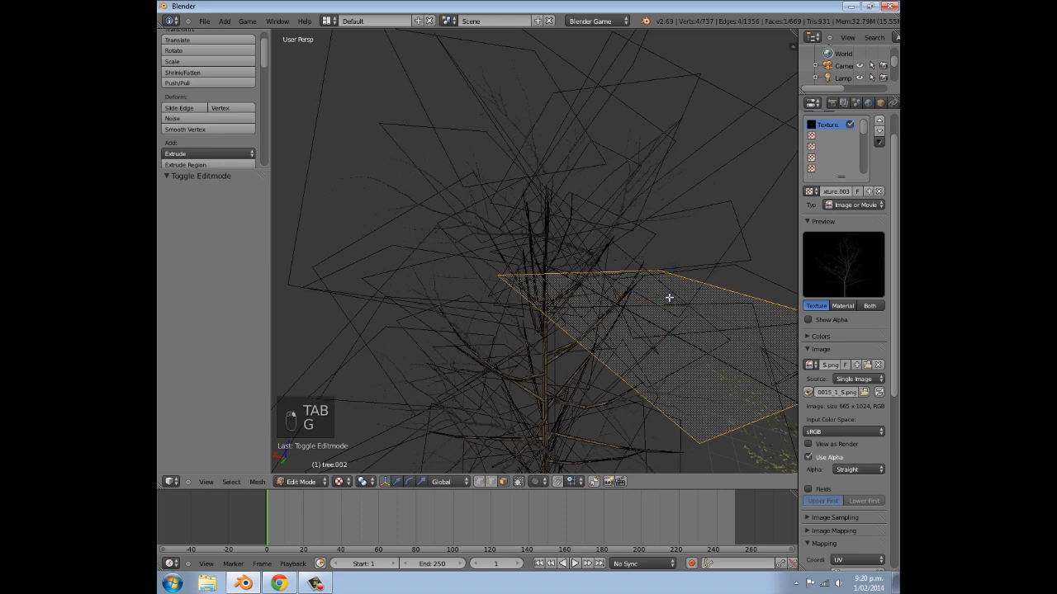
left_click(687, 335)
key("Tab")
- Examine the third tree's bare branches beside the other trees with nothing selected
scroll(687, 336, "down", 4)
middle_click_drag(688, 336, 695, 286)
key("a")
key("a")
scroll(610, 317, "up", 2)
middle_click_drag(622, 345, 559, 238, "shift")
scroll(515, 234, "up", 3)
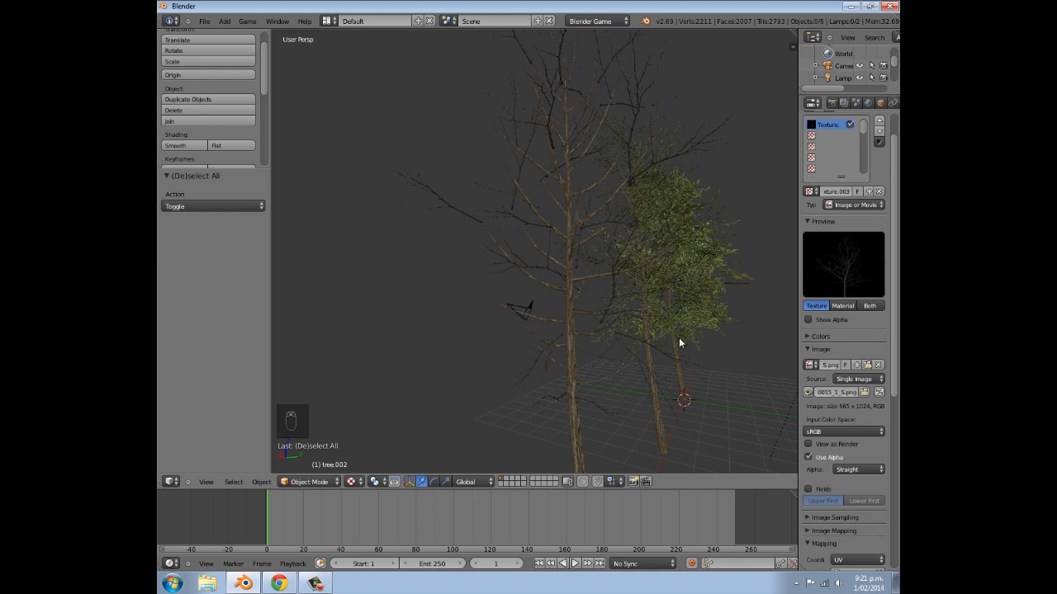
scroll(558, 340, "down", 2)
middle_click_drag(558, 340, 586, 337)
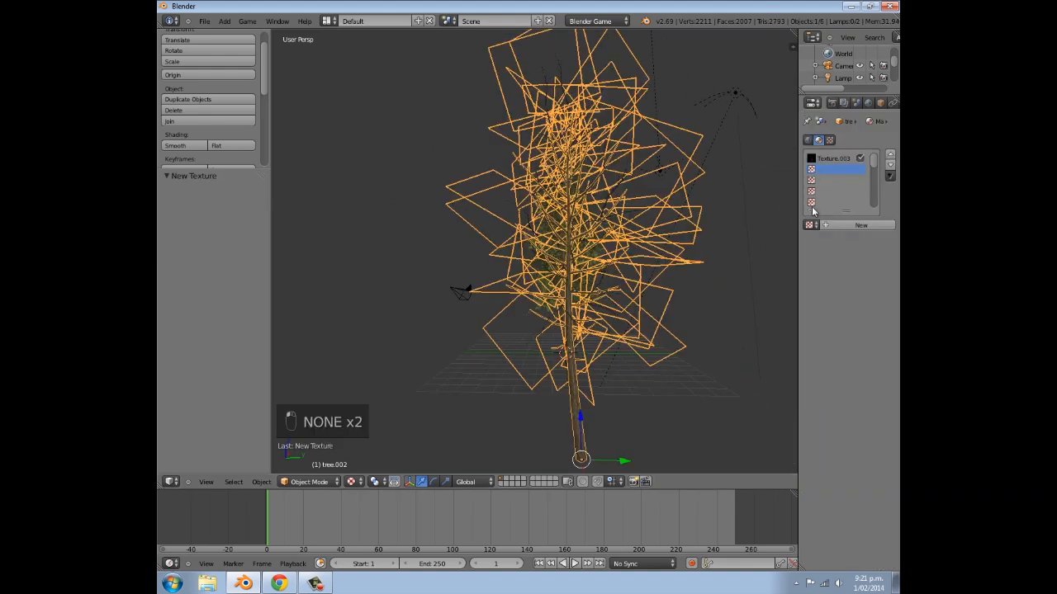
- Assign the existing bark texture named Texture to the leaf material's second slot and set its mapping coordinates to UV
left_click(810, 225)
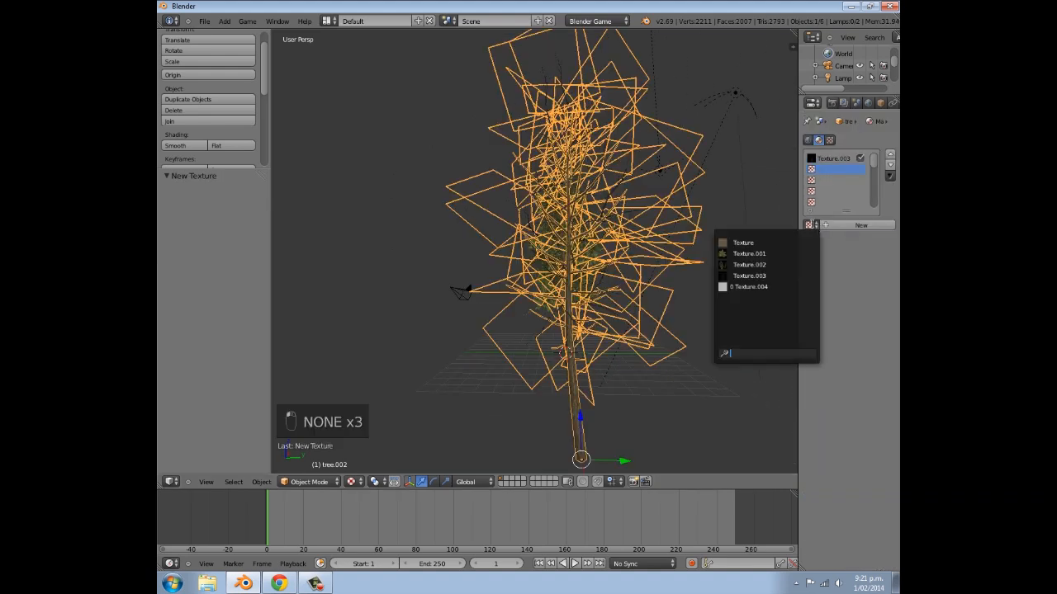
left_click(761, 242)
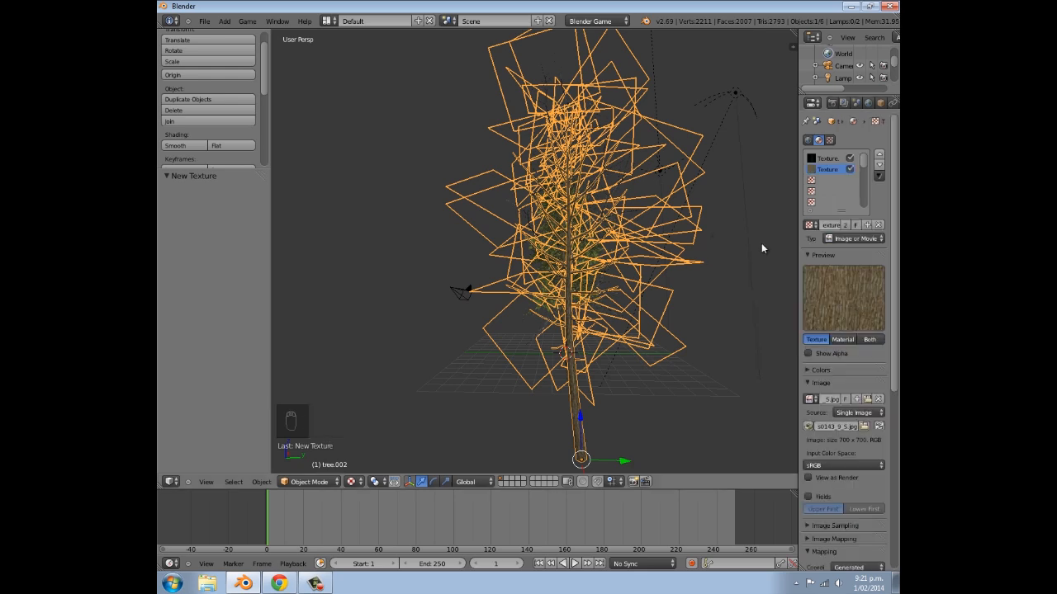
middle_click_drag(666, 282, 743, 272)
scroll(830, 431, "down", 8)
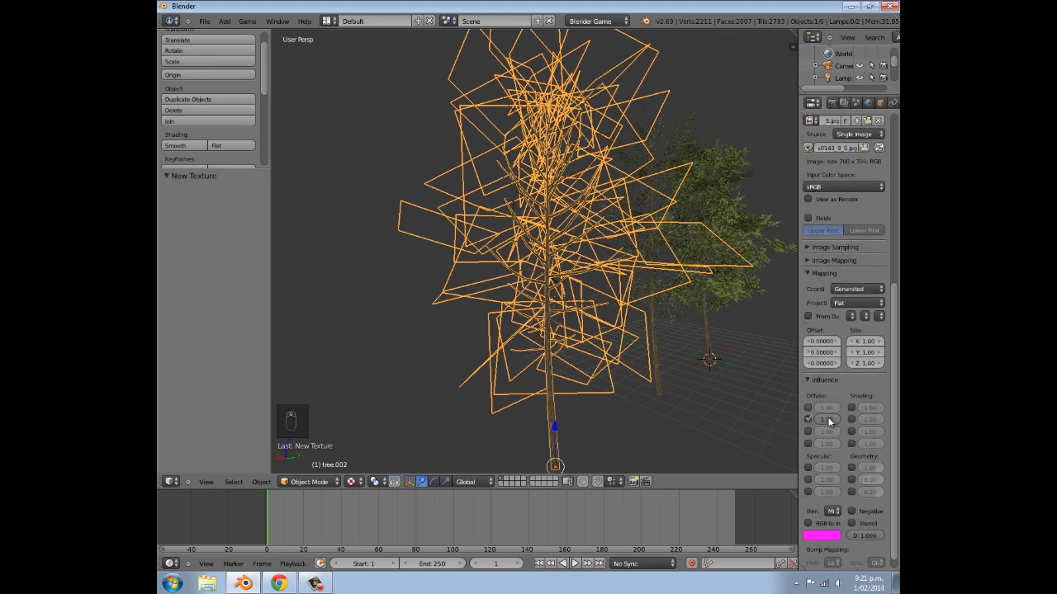
left_click(860, 289)
left_click(836, 242)
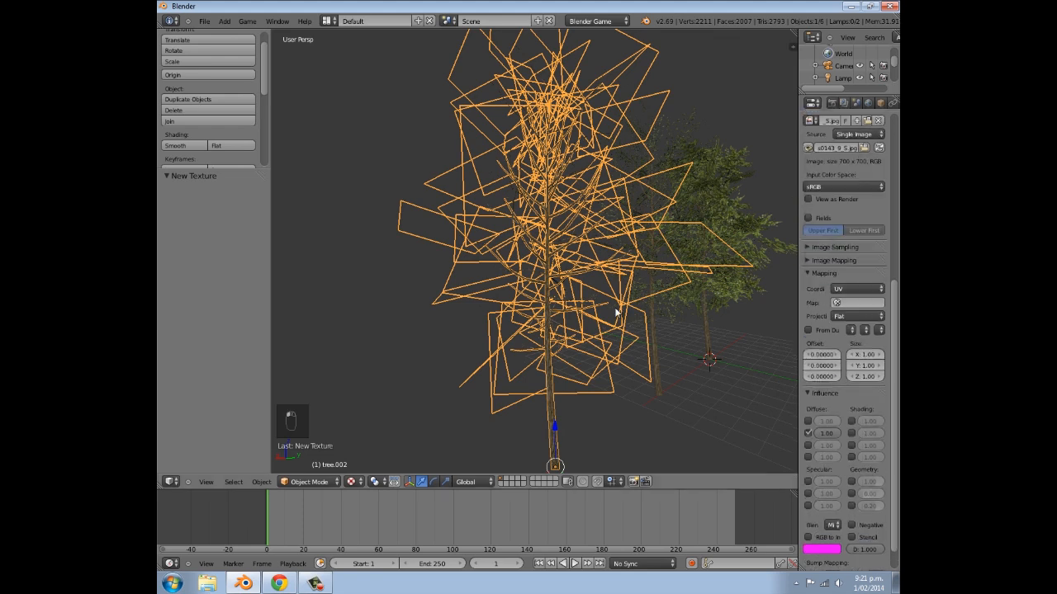
- Examine how the bark texture colours the third tree's branch planes up close, with nothing selected
scroll(618, 307, "up", 6)
middle_click_drag(462, 247, 512, 197)
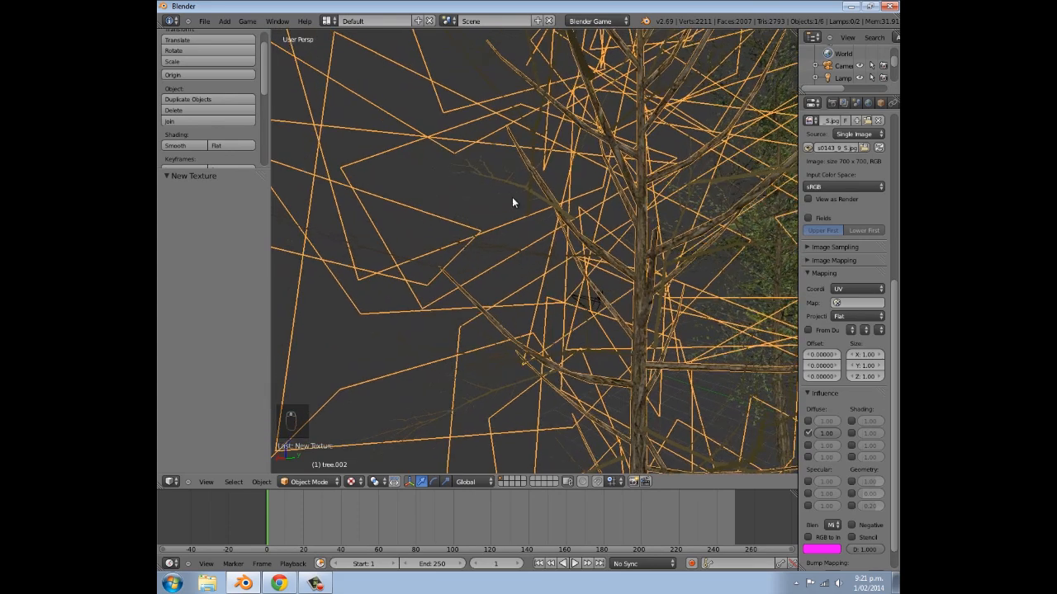
scroll(479, 227, "down", 5)
middle_click_drag(585, 251, 555, 223)
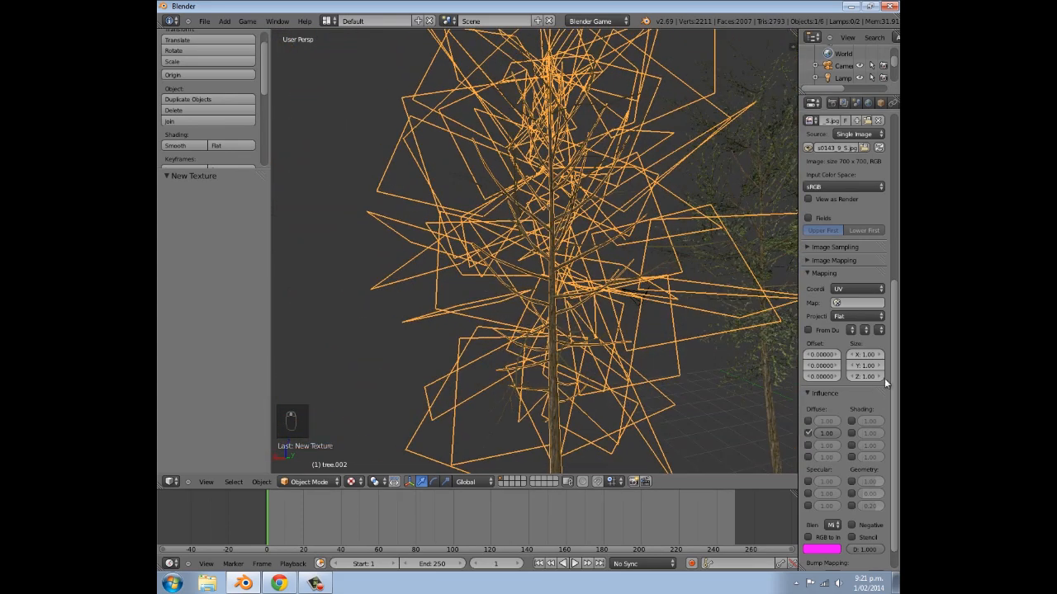
scroll(842, 444, "up", 3)
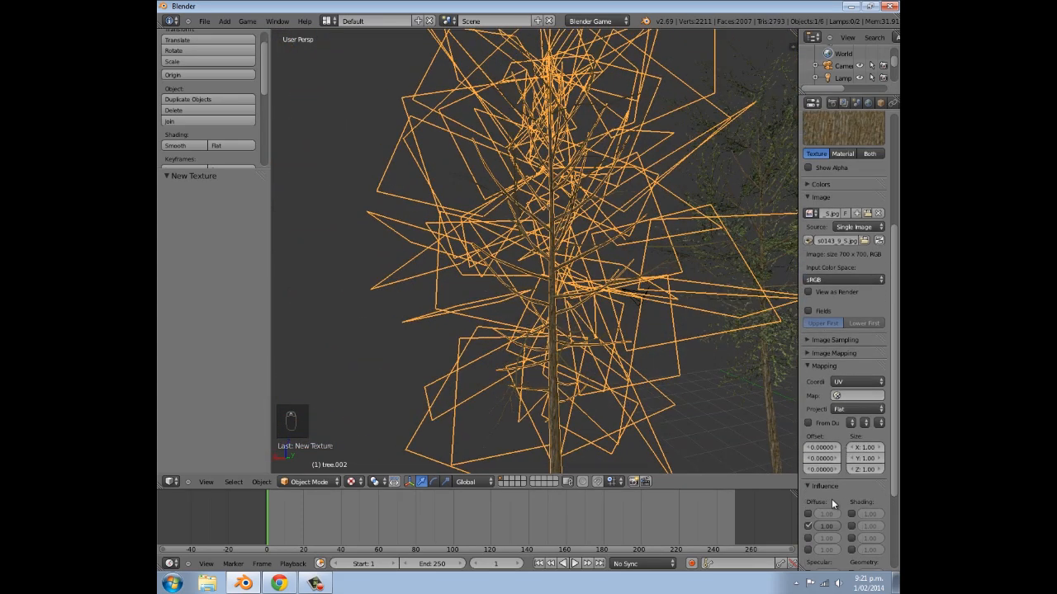
scroll(627, 326, "up", 5)
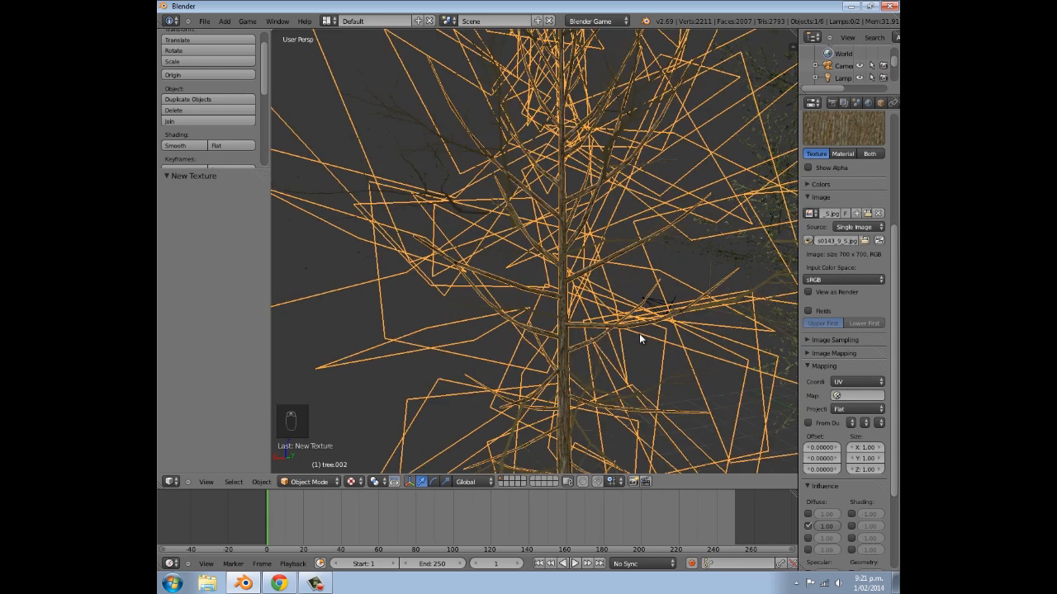
key("Tab")
scroll(592, 325, "down", 4)
key("Tab")
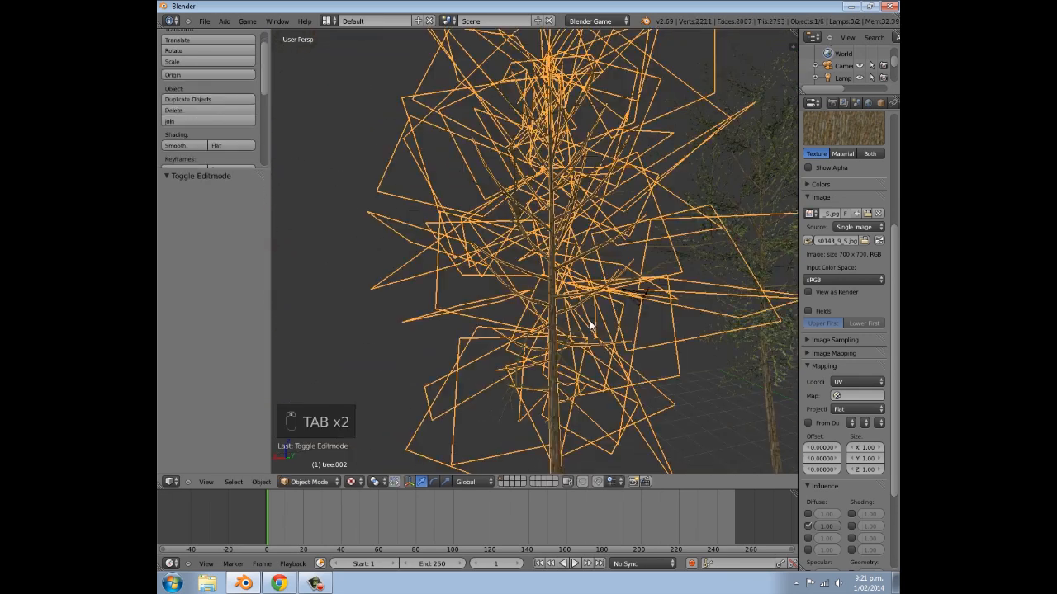
key("a")
key("a")
key("a")
scroll(497, 303, "up", 4)
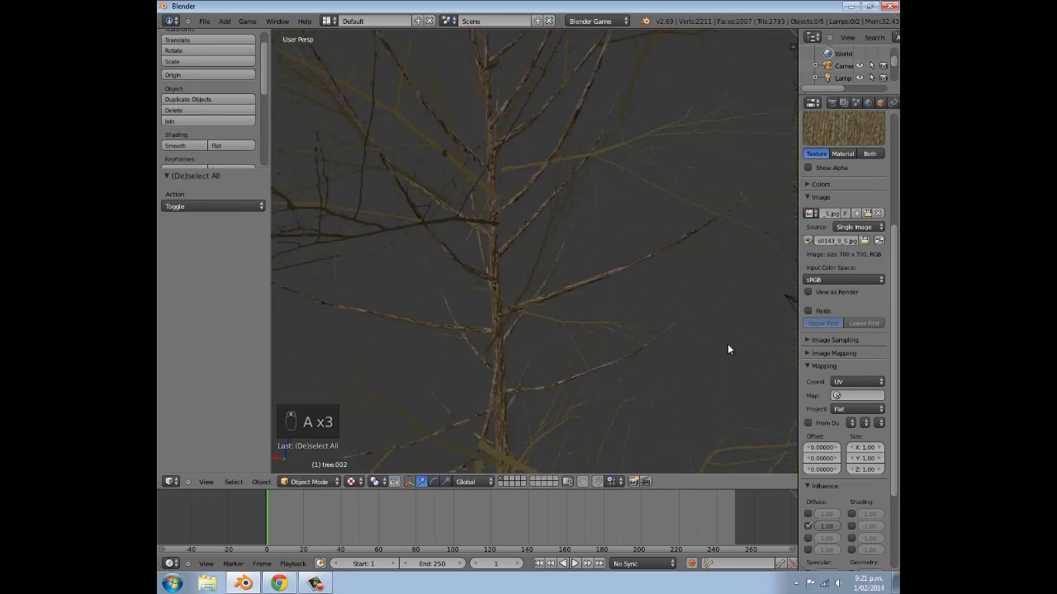
- Set the bark texture's mapping coordinates to Generated on the leaf material
left_click(854, 381)
left_click(842, 348)
scroll(474, 277, "down", 3)
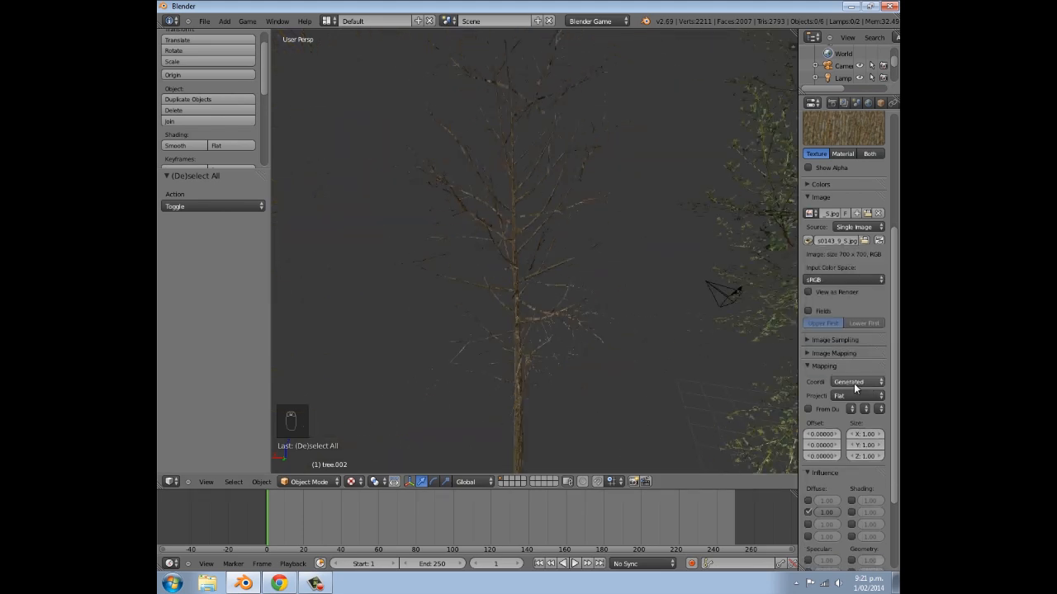
scroll(814, 378, "up", 3)
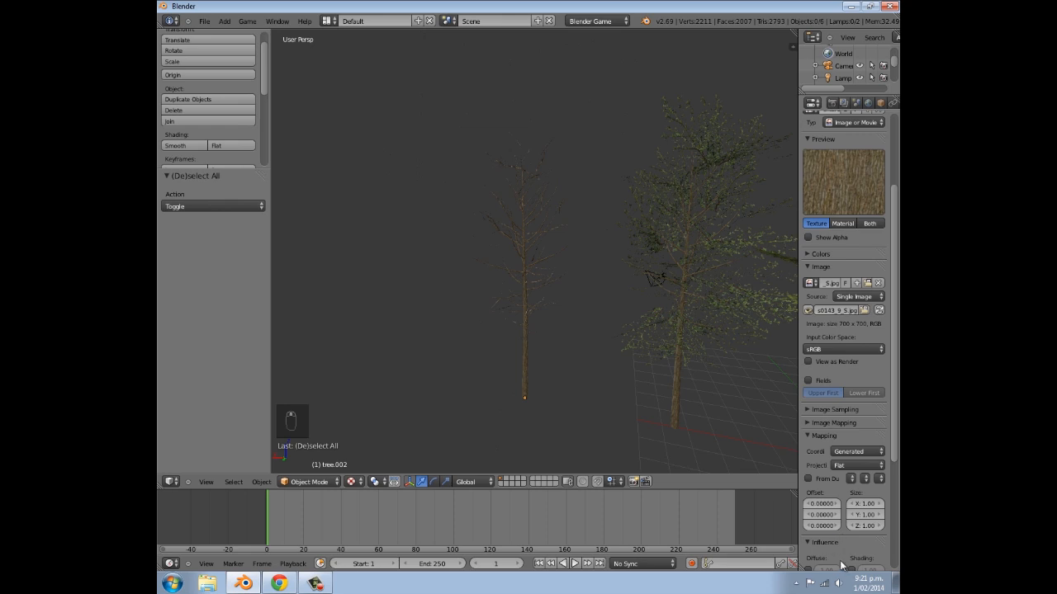
- Turn off the diffuse colour influence of the branch texture Texture.003, keeping only its alpha influence
scroll(840, 313, "up", 5)
left_click(826, 159)
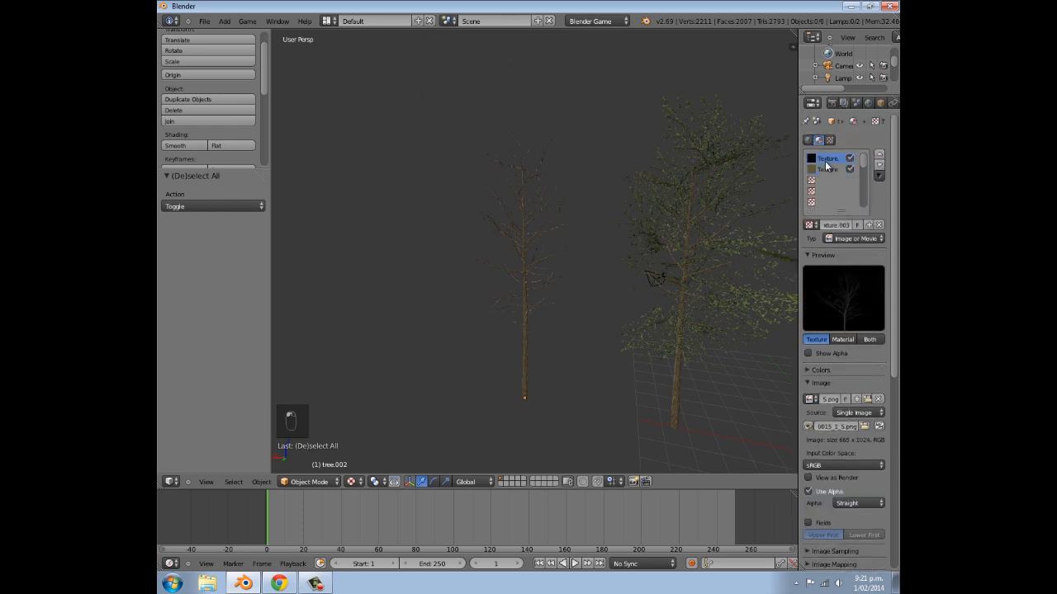
scroll(853, 344, "down", 10)
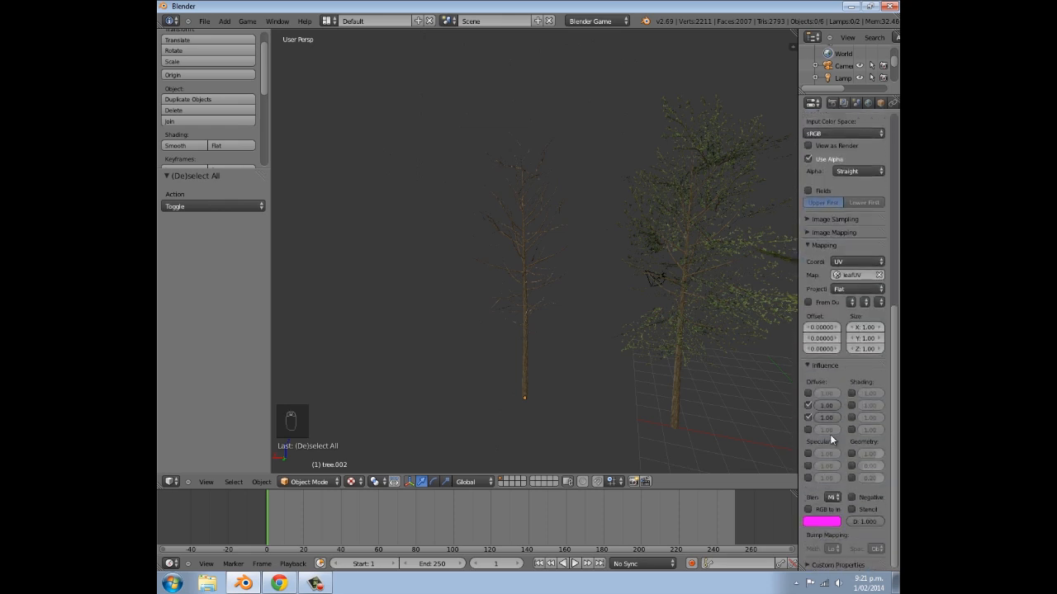
left_click(808, 406)
scroll(495, 355, "up", 5)
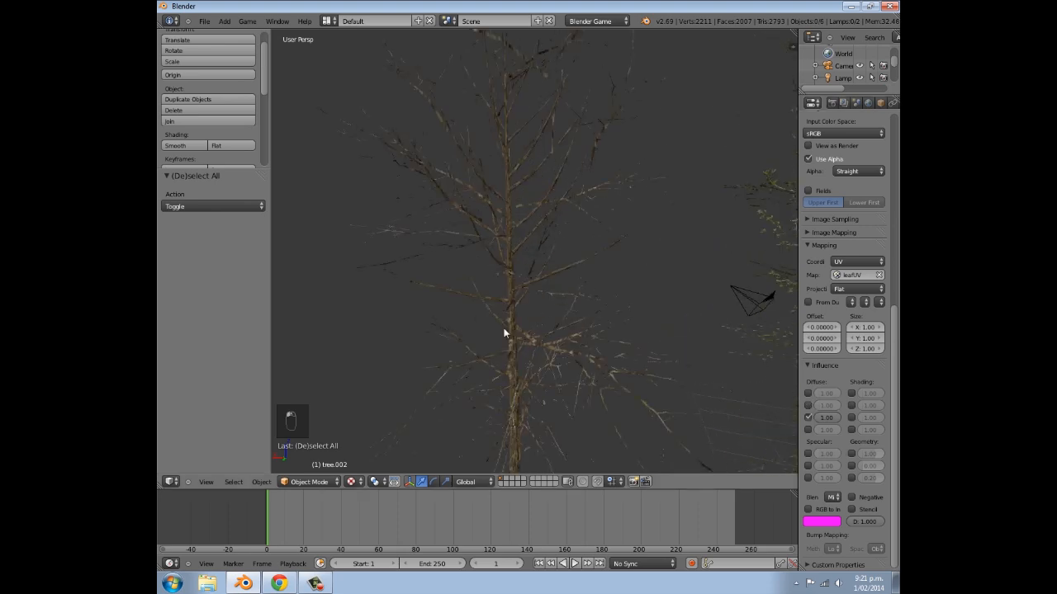
- Examine the third tree's branches up close and review the influence and mapping settings of its branch and bark textures
scroll(531, 326, "down", 2)
middle_click_drag(557, 345, 544, 307)
scroll(554, 308, "up", 2)
right_click(541, 262)
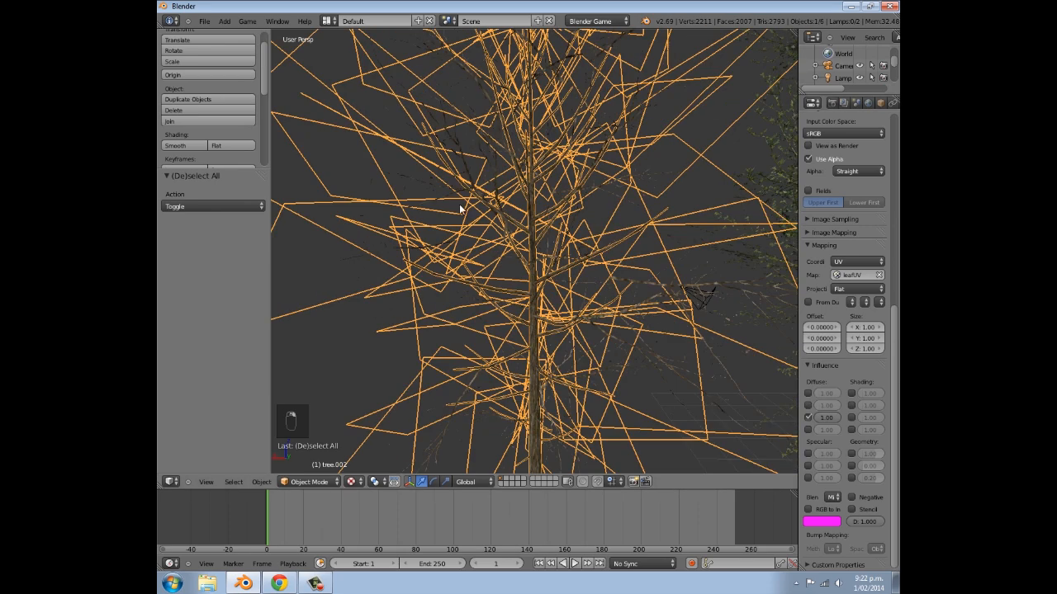
scroll(481, 206, "up", 6)
scroll(485, 217, "down", 3)
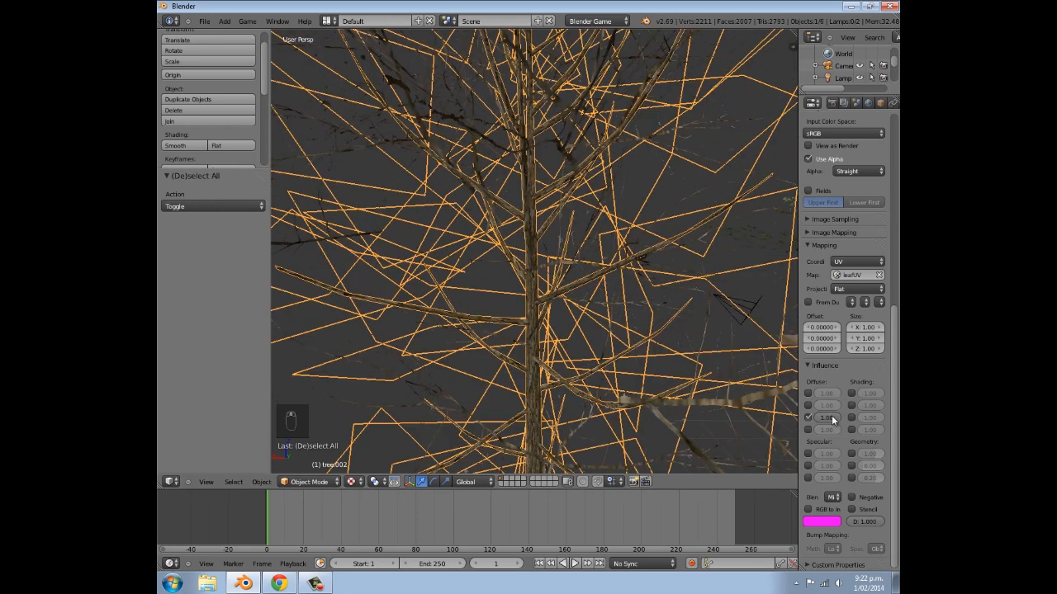
scroll(831, 418, "up", 10)
left_click(828, 168)
scroll(842, 339, "down", 5)
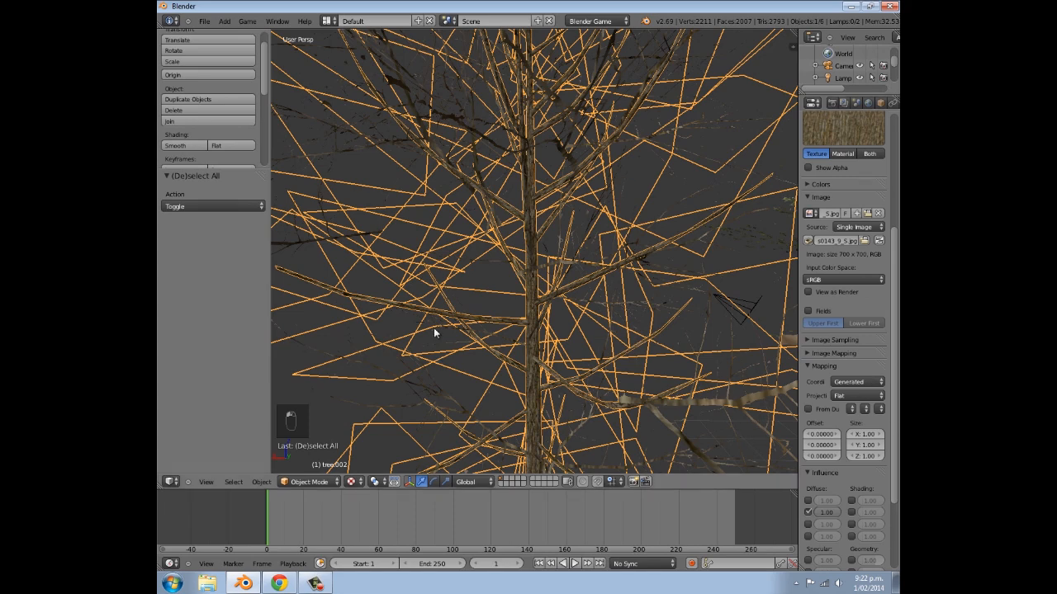
- Compare the three tree variants side by side, selecting each one and viewing them from another angle
scroll(484, 327, "down", 5)
key("a")
middle_click_drag(507, 272, 486, 287)
key("Tab")
right_click(564, 150)
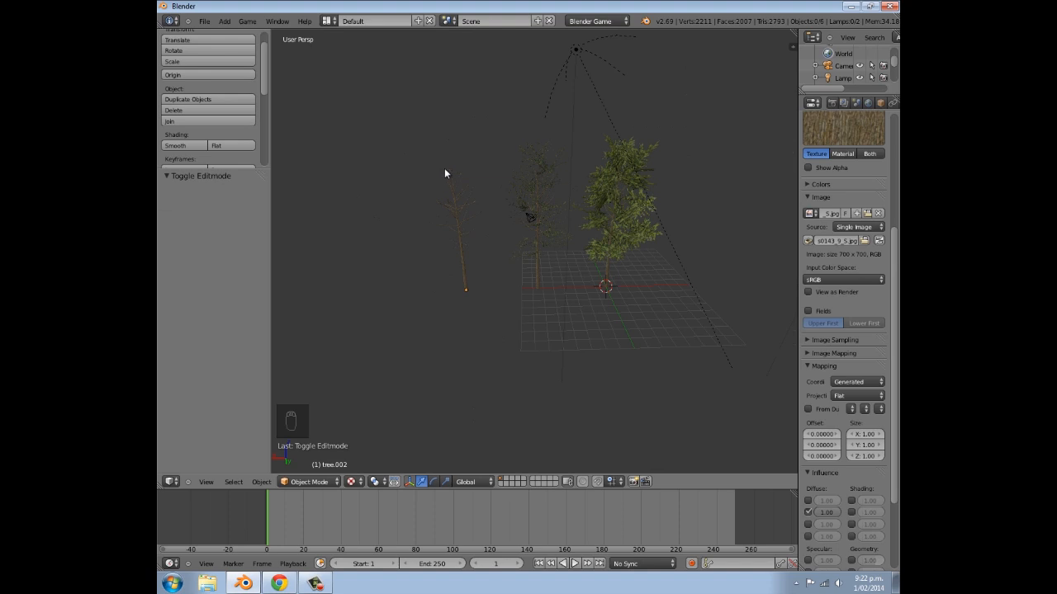
right_click(471, 187)
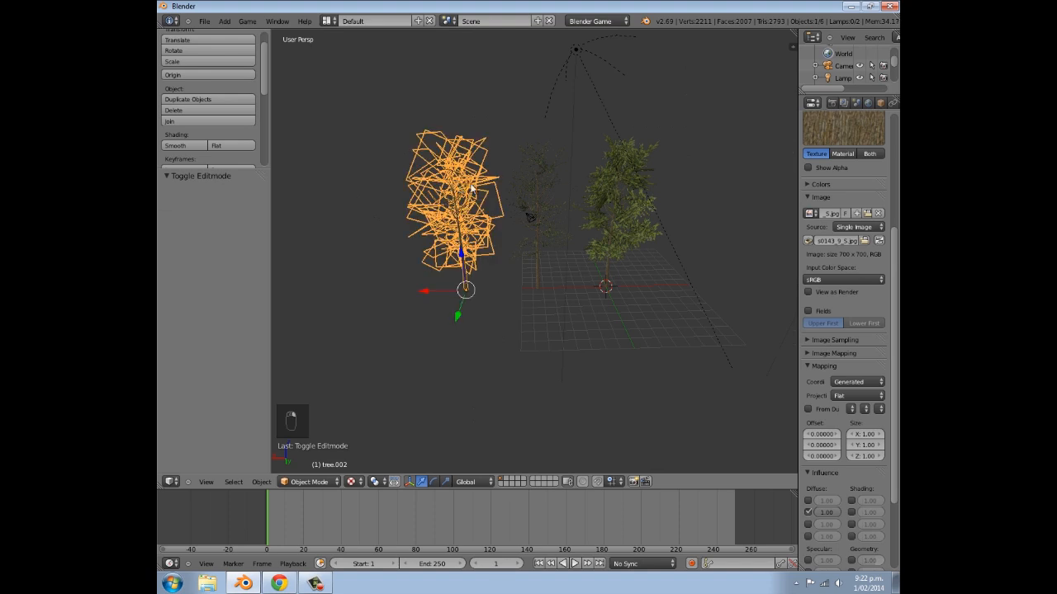
right_click(549, 176)
right_click(609, 187)
right_click(562, 183)
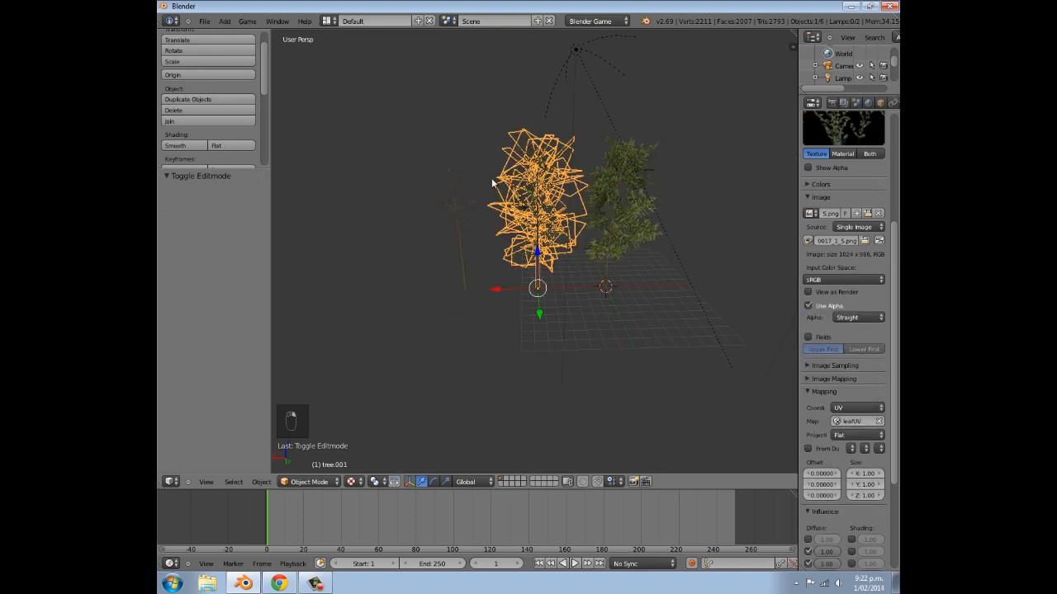
right_click(481, 186)
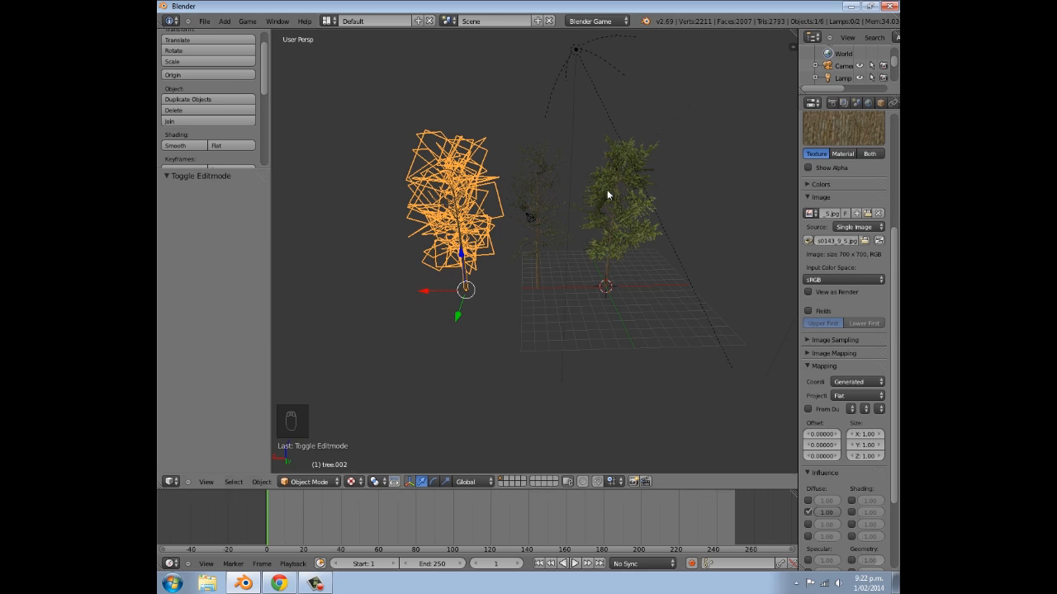
middle_click_drag(607, 189, 497, 200)
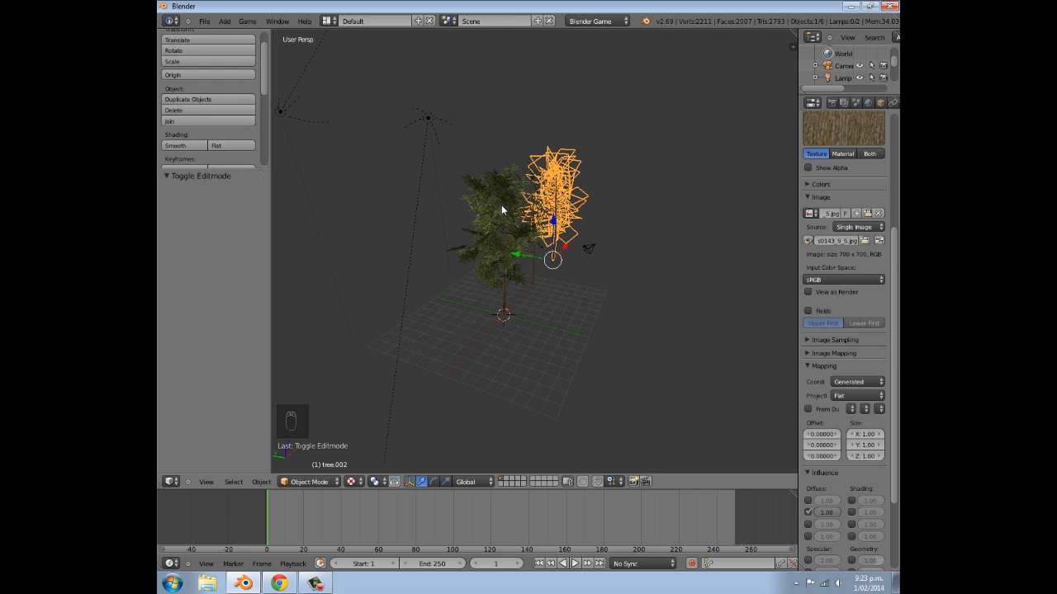